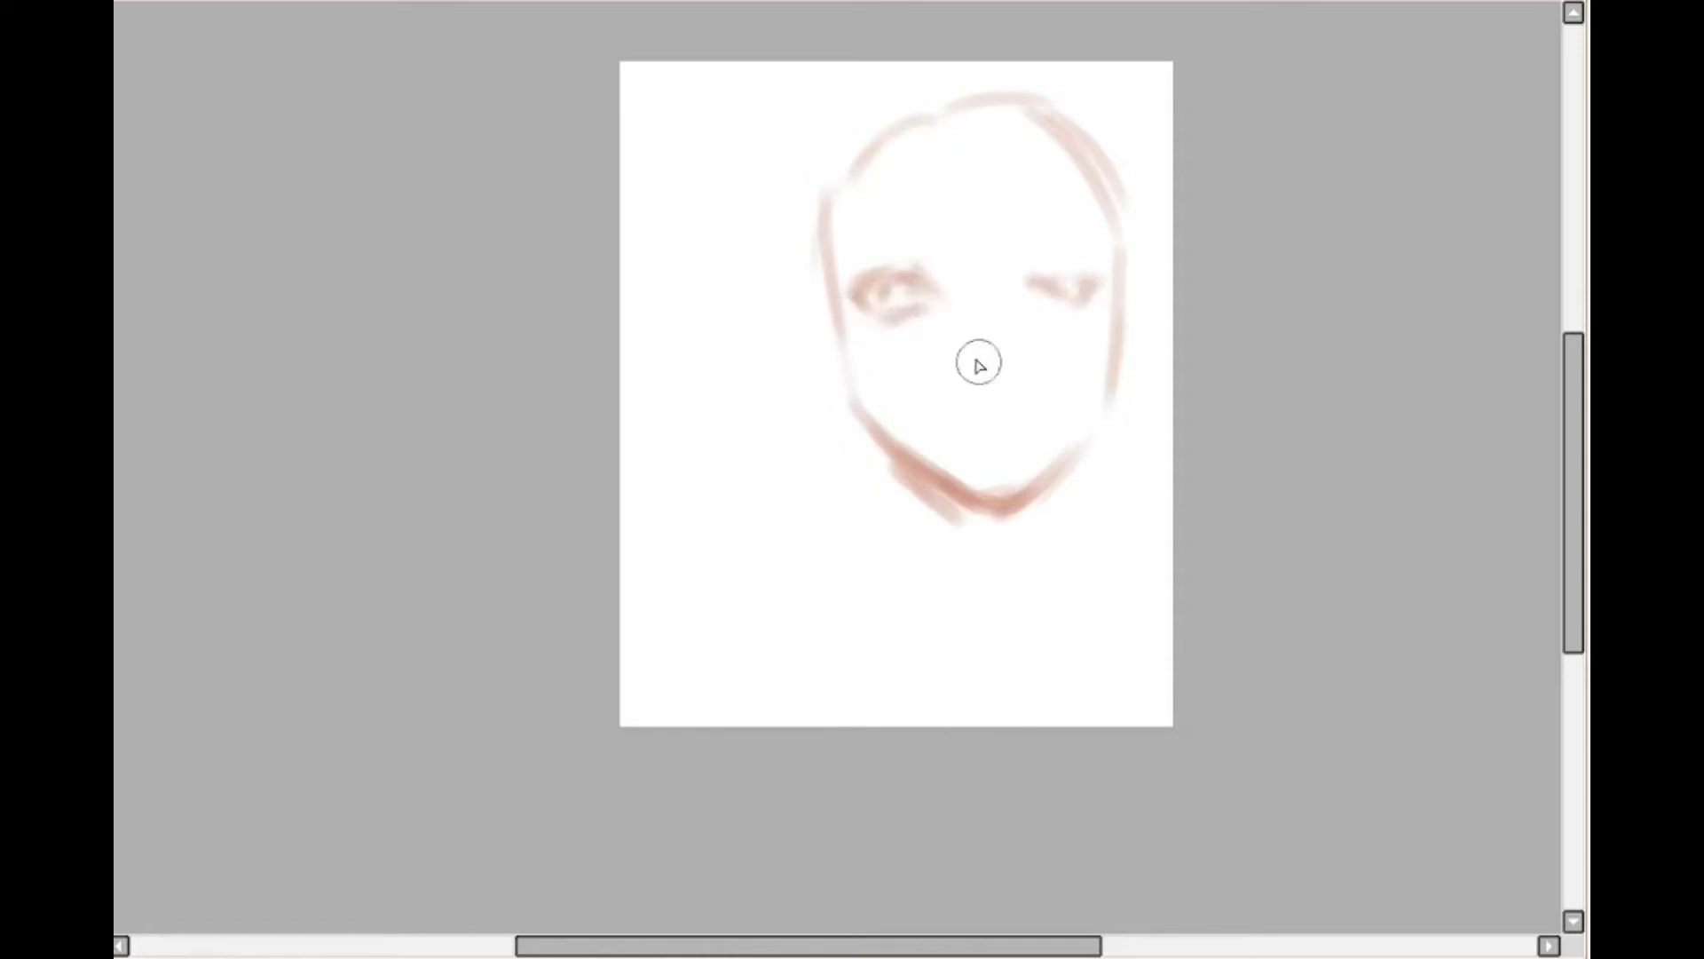
# Rough in the nose, mouth corners and both eyebrows on the face with soft reddish strokes
pyautogui.moveTo(948, 394); pyautogui.dragTo(1028, 389)
pyautogui.moveTo(836, 250); pyautogui.dragTo(930, 238)
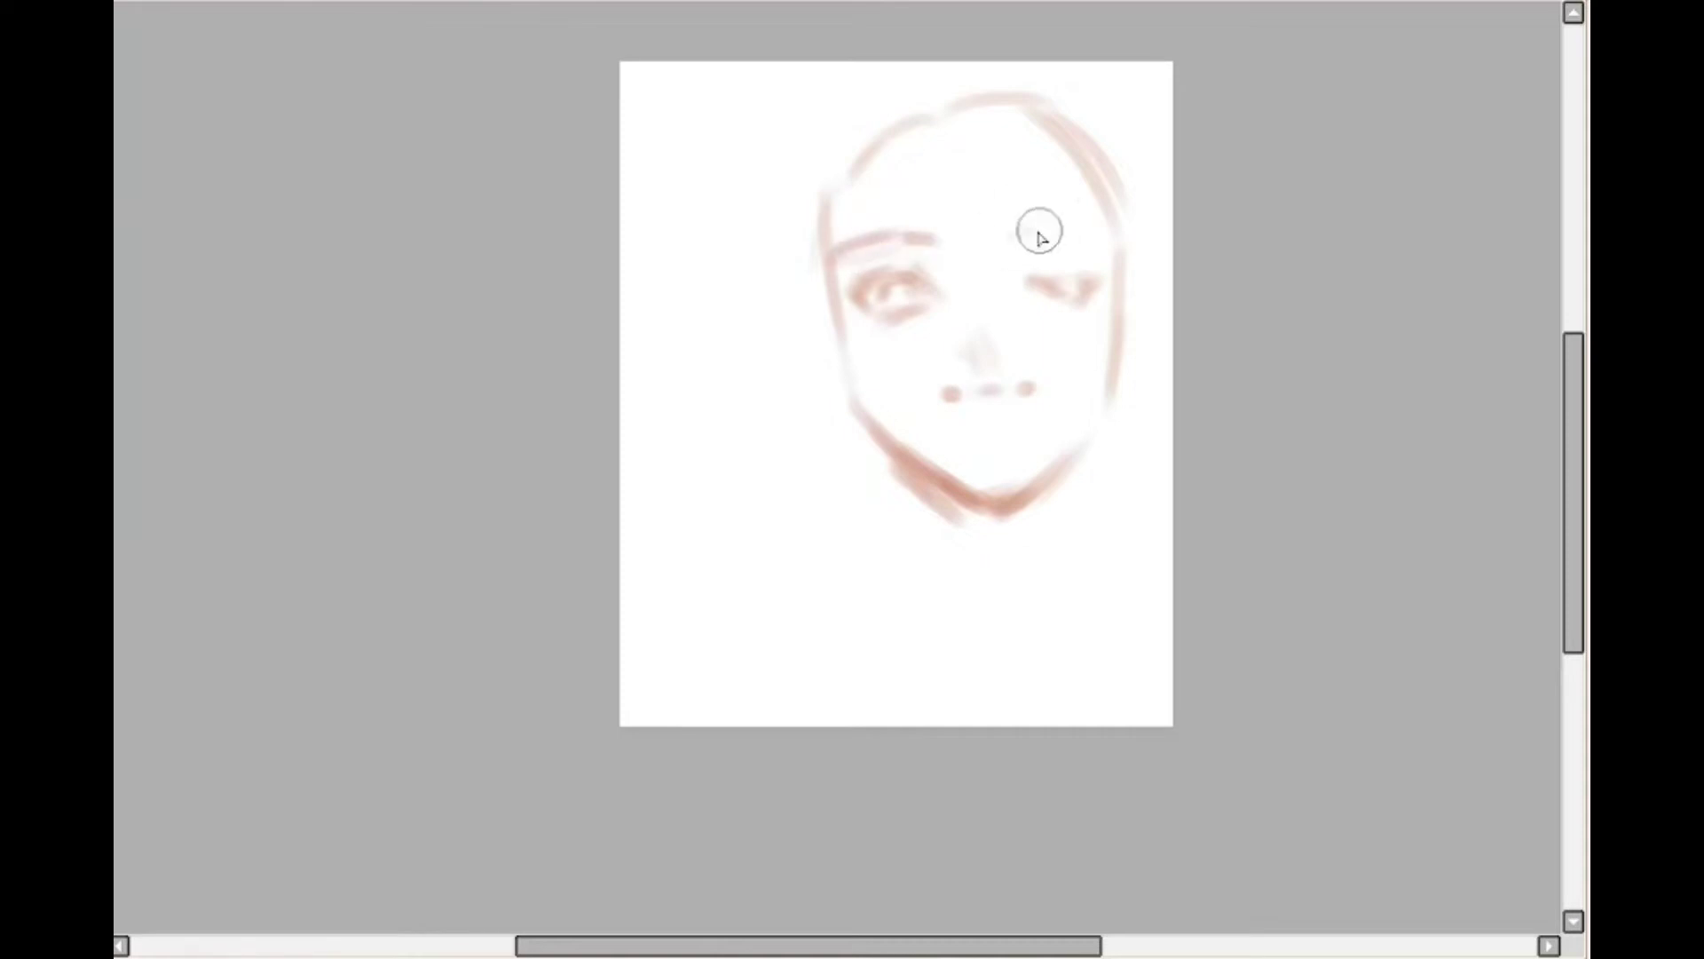
pyautogui.moveTo(1039, 232); pyautogui.dragTo(1097, 225)
# Rough in an ear on each side of the head and the neck below the chin
pyautogui.moveTo(821, 266)
pyautogui.mouseDown()
pyautogui.moveTo(844, 342)
pyautogui.moveTo(773, 290)
pyautogui.moveTo(836, 399)
pyautogui.mouseUp()
pyautogui.moveTo(1110, 386)
pyautogui.mouseDown()
pyautogui.moveTo(1134, 255)
pyautogui.moveTo(1154, 266)
pyautogui.mouseUp()
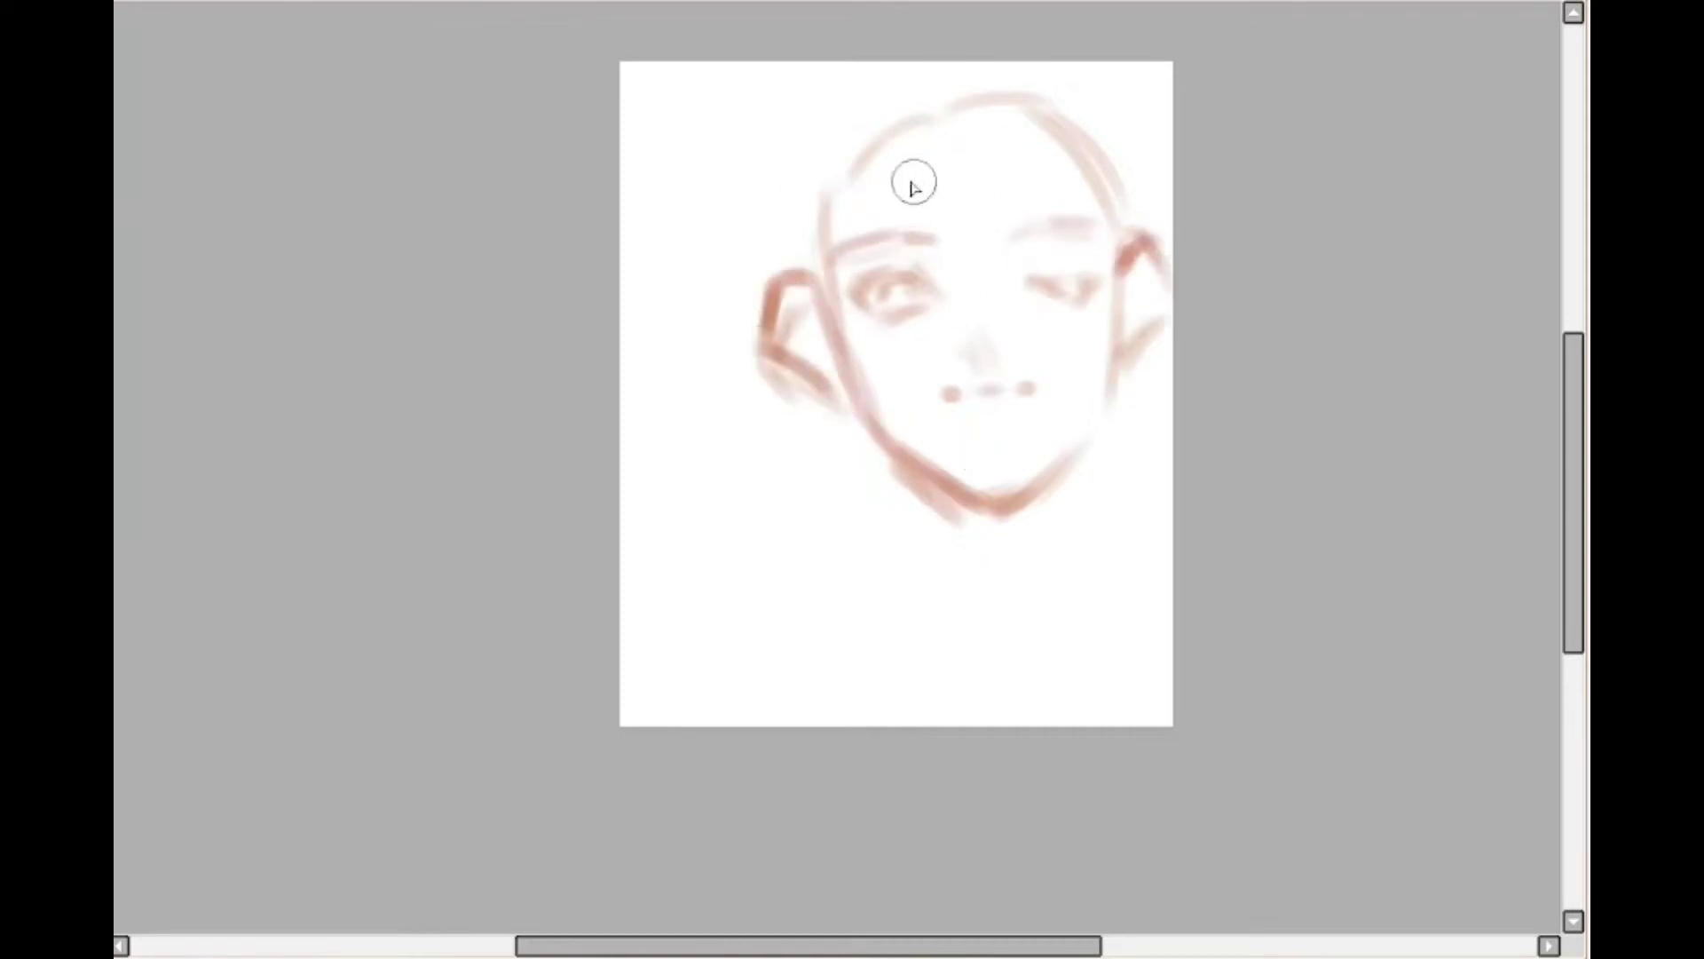
pyautogui.moveTo(952, 544)
pyautogui.mouseDown()
pyautogui.moveTo(1085, 447)
pyautogui.moveTo(942, 517)
pyautogui.moveTo(1057, 487)
pyautogui.mouseUp()
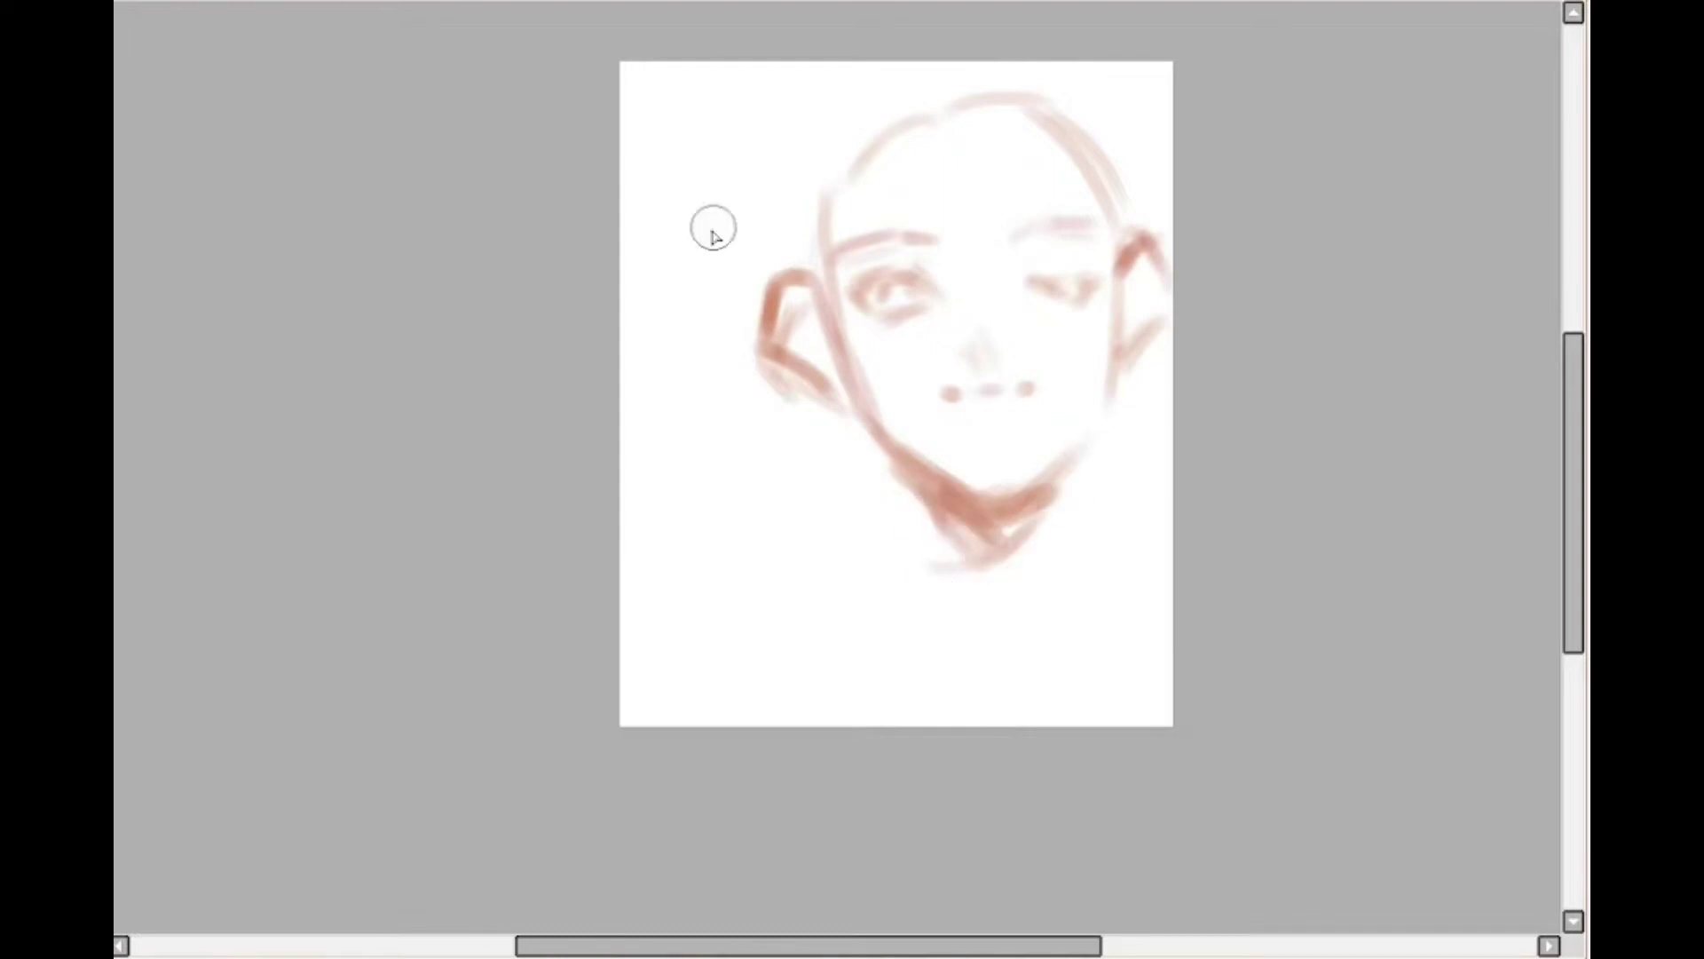
# Rough in the bangs across the forehead and the outer outline of the hair
pyautogui.moveTo(870, 299)
pyautogui.mouseDown()
pyautogui.moveTo(950, 228)
pyautogui.moveTo(964, 285)
pyautogui.moveTo(1001, 238)
pyautogui.moveTo(1006, 315)
pyautogui.moveTo(1026, 183)
pyautogui.moveTo(1072, 169)
pyautogui.moveTo(1094, 295)
pyautogui.moveTo(858, 149)
pyautogui.moveTo(892, 157)
pyautogui.moveTo(830, 257)
pyautogui.moveTo(770, 206)
pyautogui.moveTo(768, 348)
pyautogui.moveTo(790, 101)
pyautogui.moveTo(870, 69)
pyautogui.moveTo(1081, 125)
pyautogui.mouseUp()
pyautogui.moveTo(1034, 66); pyautogui.dragTo(1159, 133)
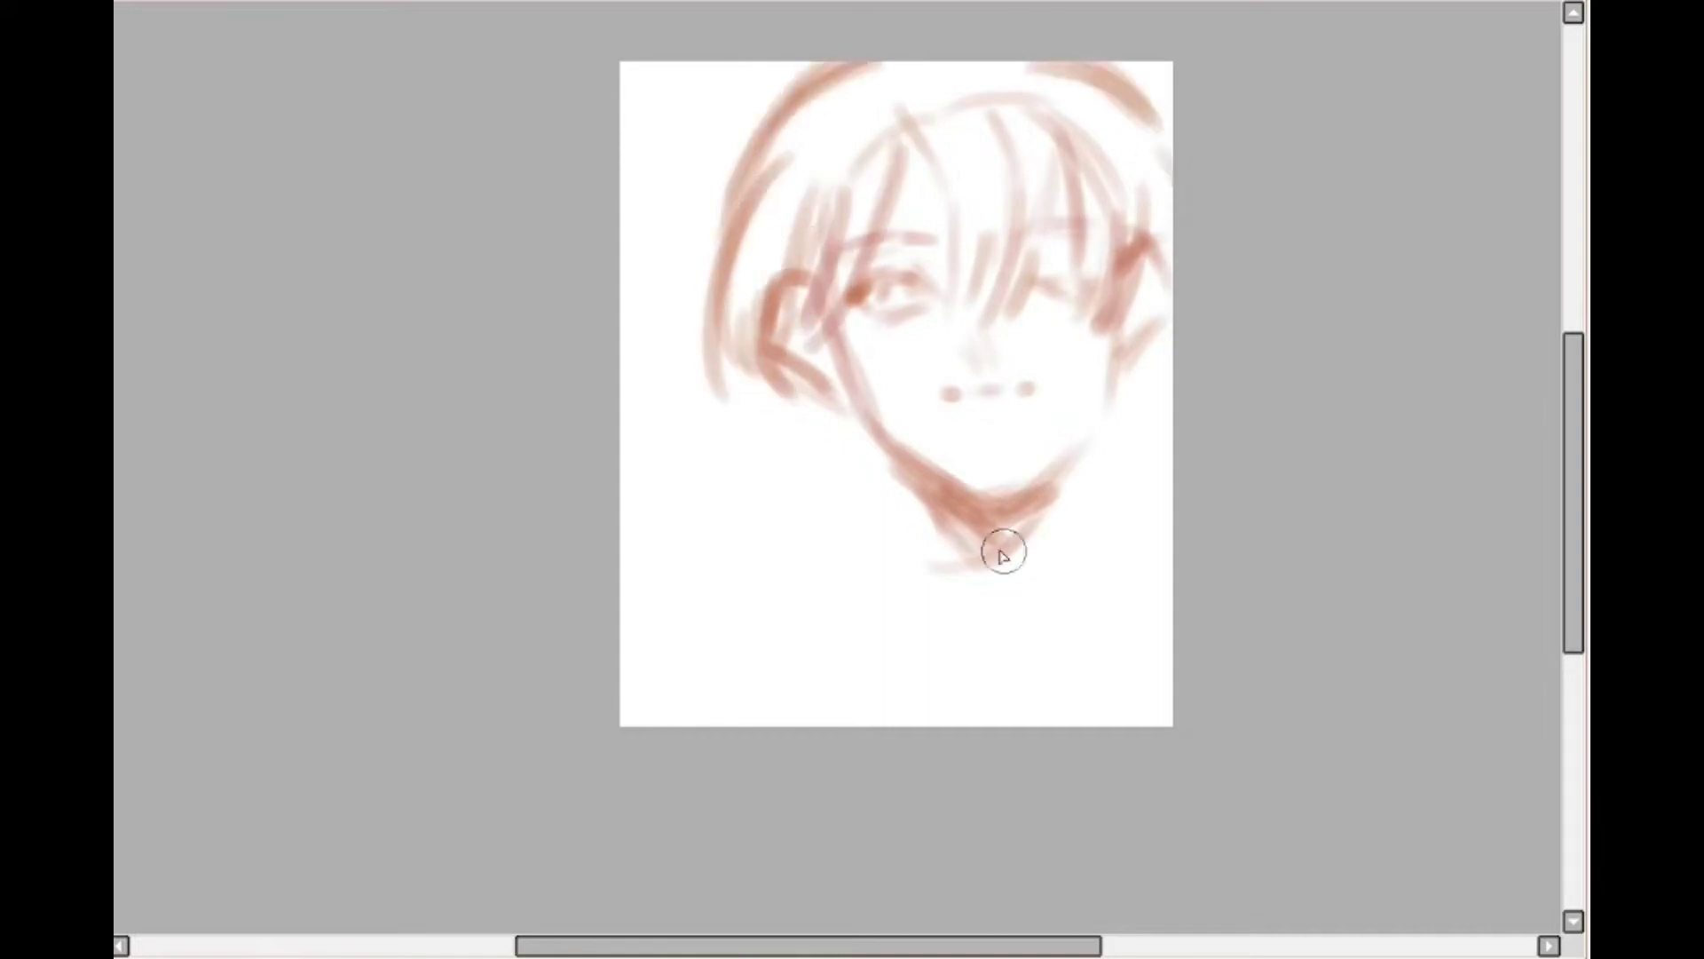
# Strengthen the jawline in a mirrored view, then block in the collar, jacket and shoulders in the normal view
pyautogui.click(853, 1)
pyautogui.moveTo(551, 348)
pyautogui.mouseDown()
pyautogui.moveTo(563, 396)
pyautogui.moveTo(628, 484)
pyautogui.mouseUp()
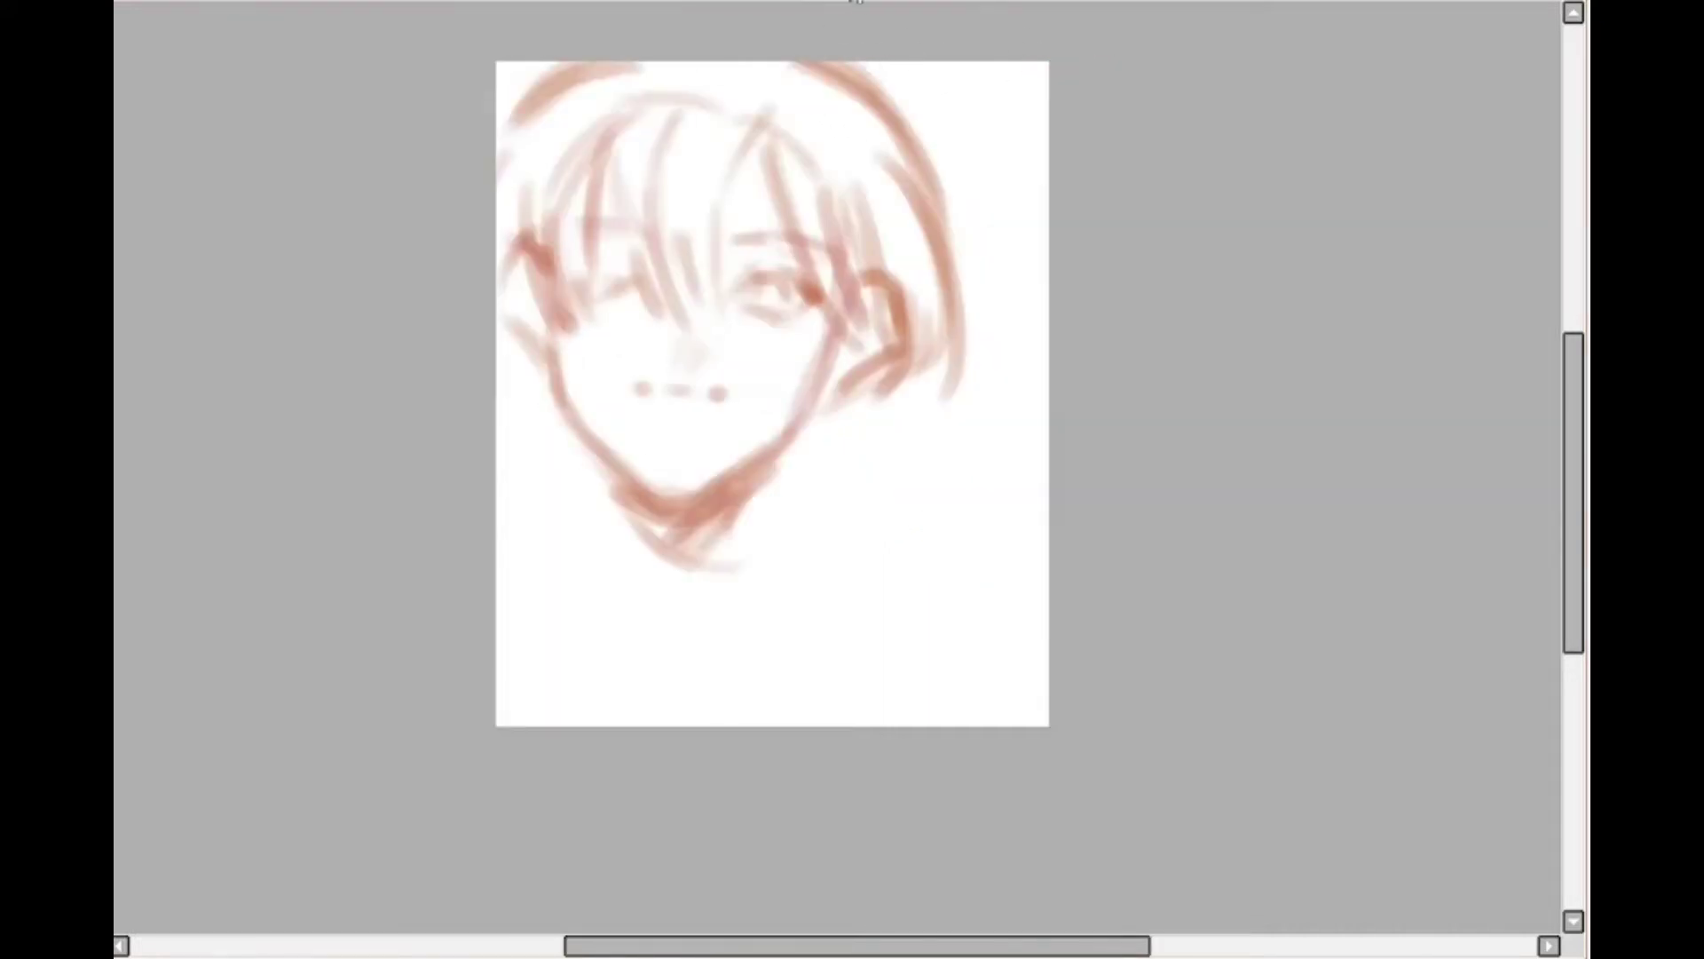
pyautogui.click(854, 2)
pyautogui.moveTo(903, 569)
pyautogui.mouseDown()
pyautogui.moveTo(905, 586)
pyautogui.moveTo(822, 571)
pyautogui.moveTo(906, 483)
pyautogui.moveTo(826, 471)
pyautogui.moveTo(921, 598)
pyautogui.moveTo(974, 538)
pyautogui.moveTo(1092, 590)
pyautogui.moveTo(643, 494)
pyautogui.moveTo(1133, 563)
pyautogui.moveTo(711, 349)
pyautogui.moveTo(567, 545)
pyautogui.mouseUp()
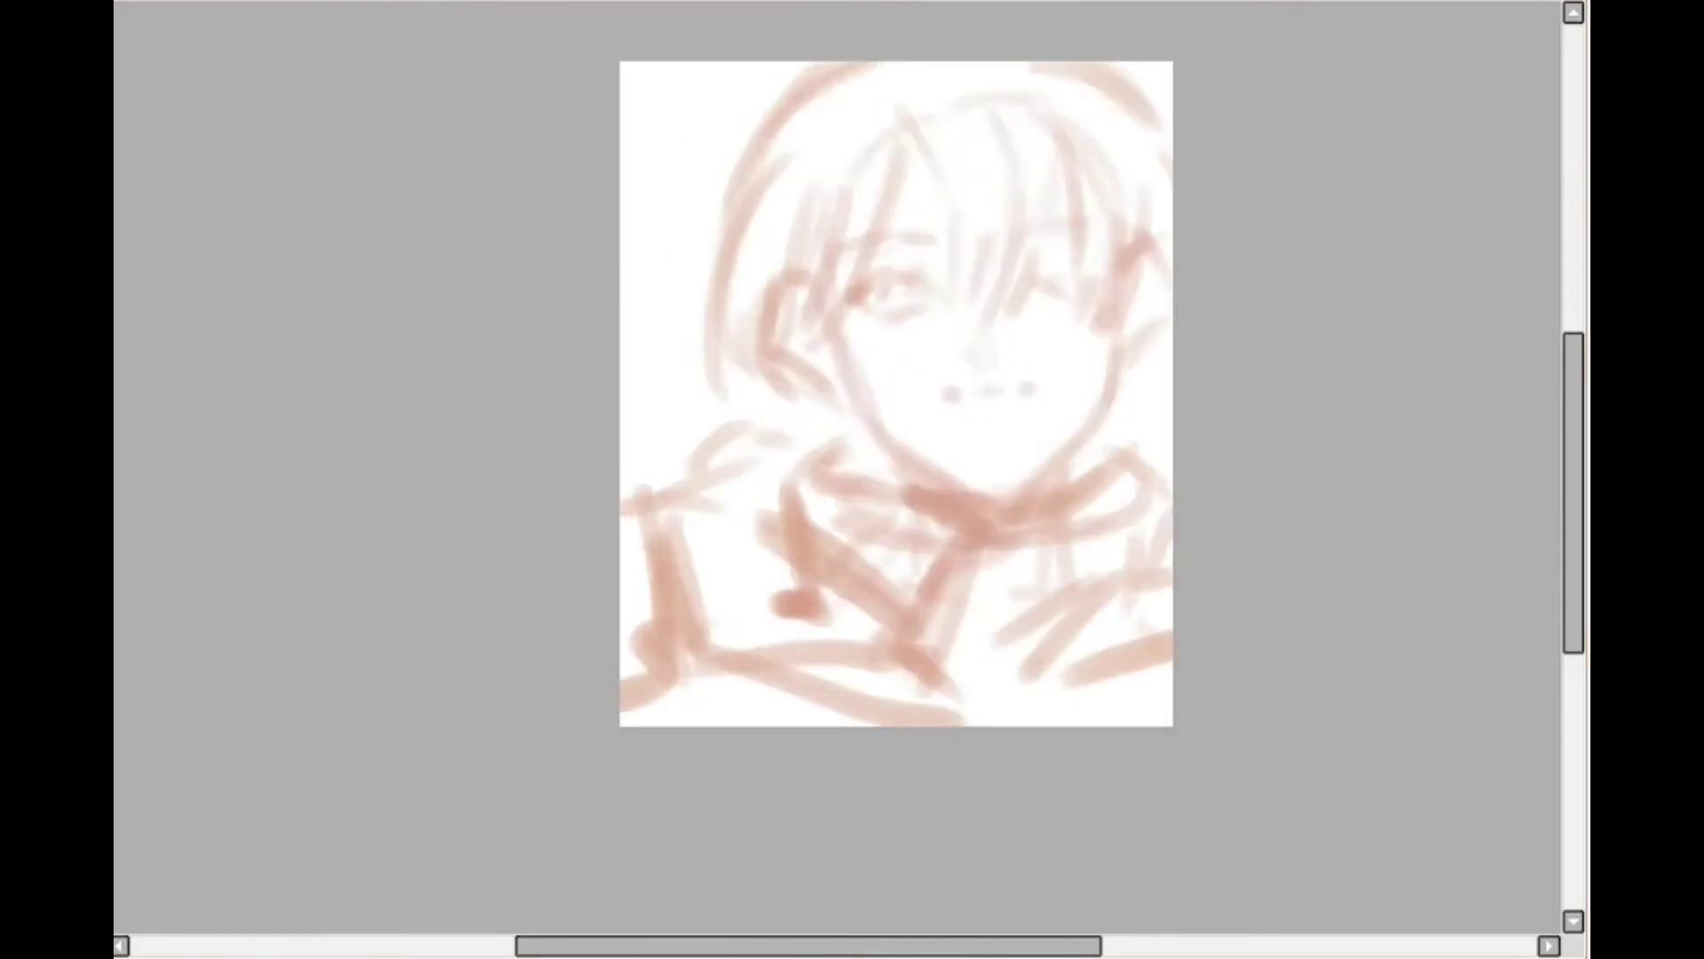
# Line the open eye with its iris and pupil, and the winking eye, in thin dark strokes over the rough
pyautogui.scroll(3, 1006, 276)
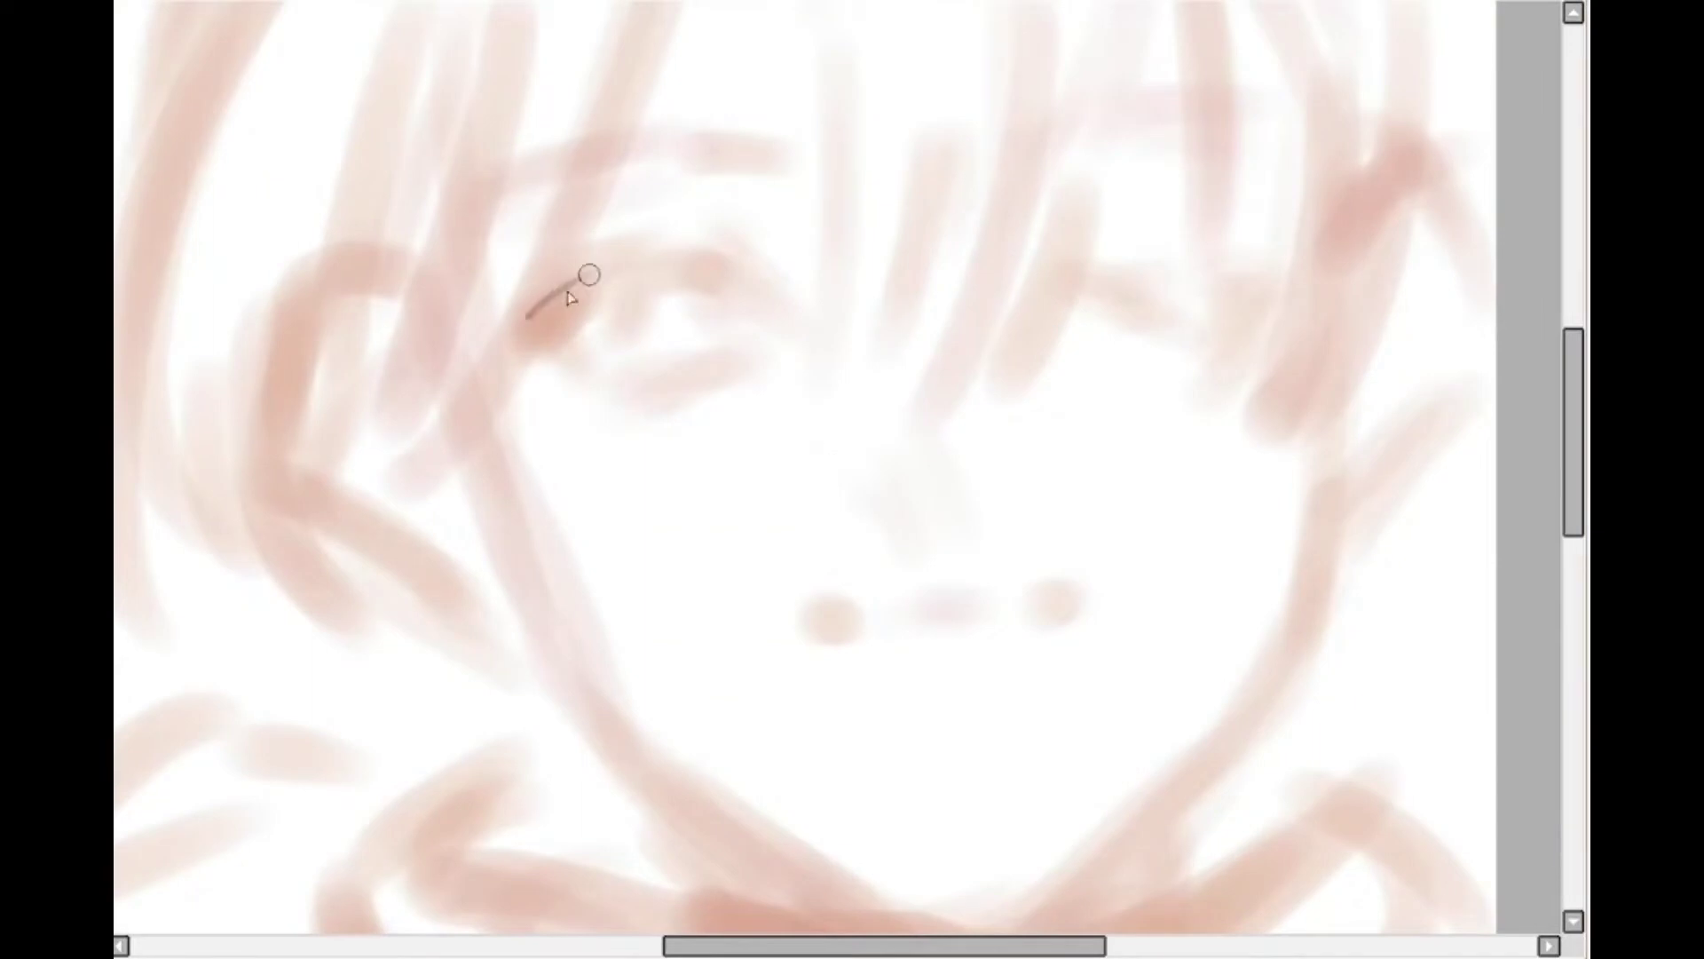
pyautogui.moveTo(569, 299)
pyautogui.mouseDown()
pyautogui.moveTo(523, 329)
pyautogui.moveTo(631, 278)
pyautogui.moveTo(772, 297)
pyautogui.moveTo(793, 319)
pyautogui.mouseUp()
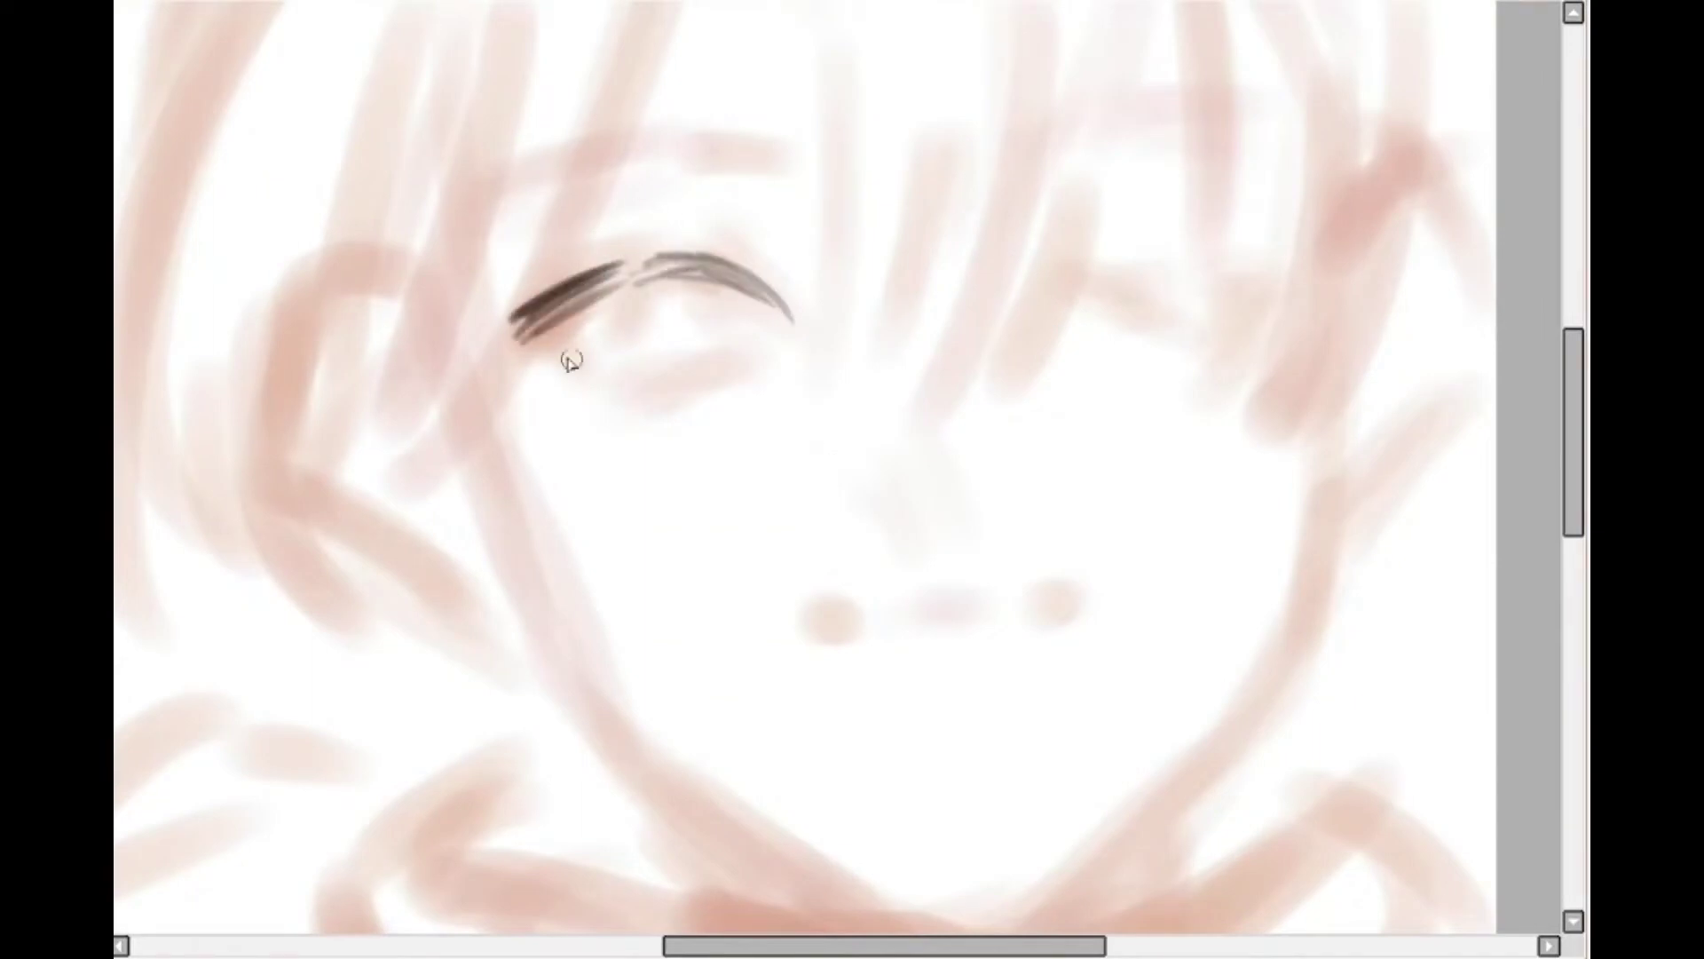
pyautogui.moveTo(569, 360)
pyautogui.mouseDown()
pyautogui.moveTo(609, 387)
pyautogui.moveTo(757, 350)
pyautogui.mouseUp()
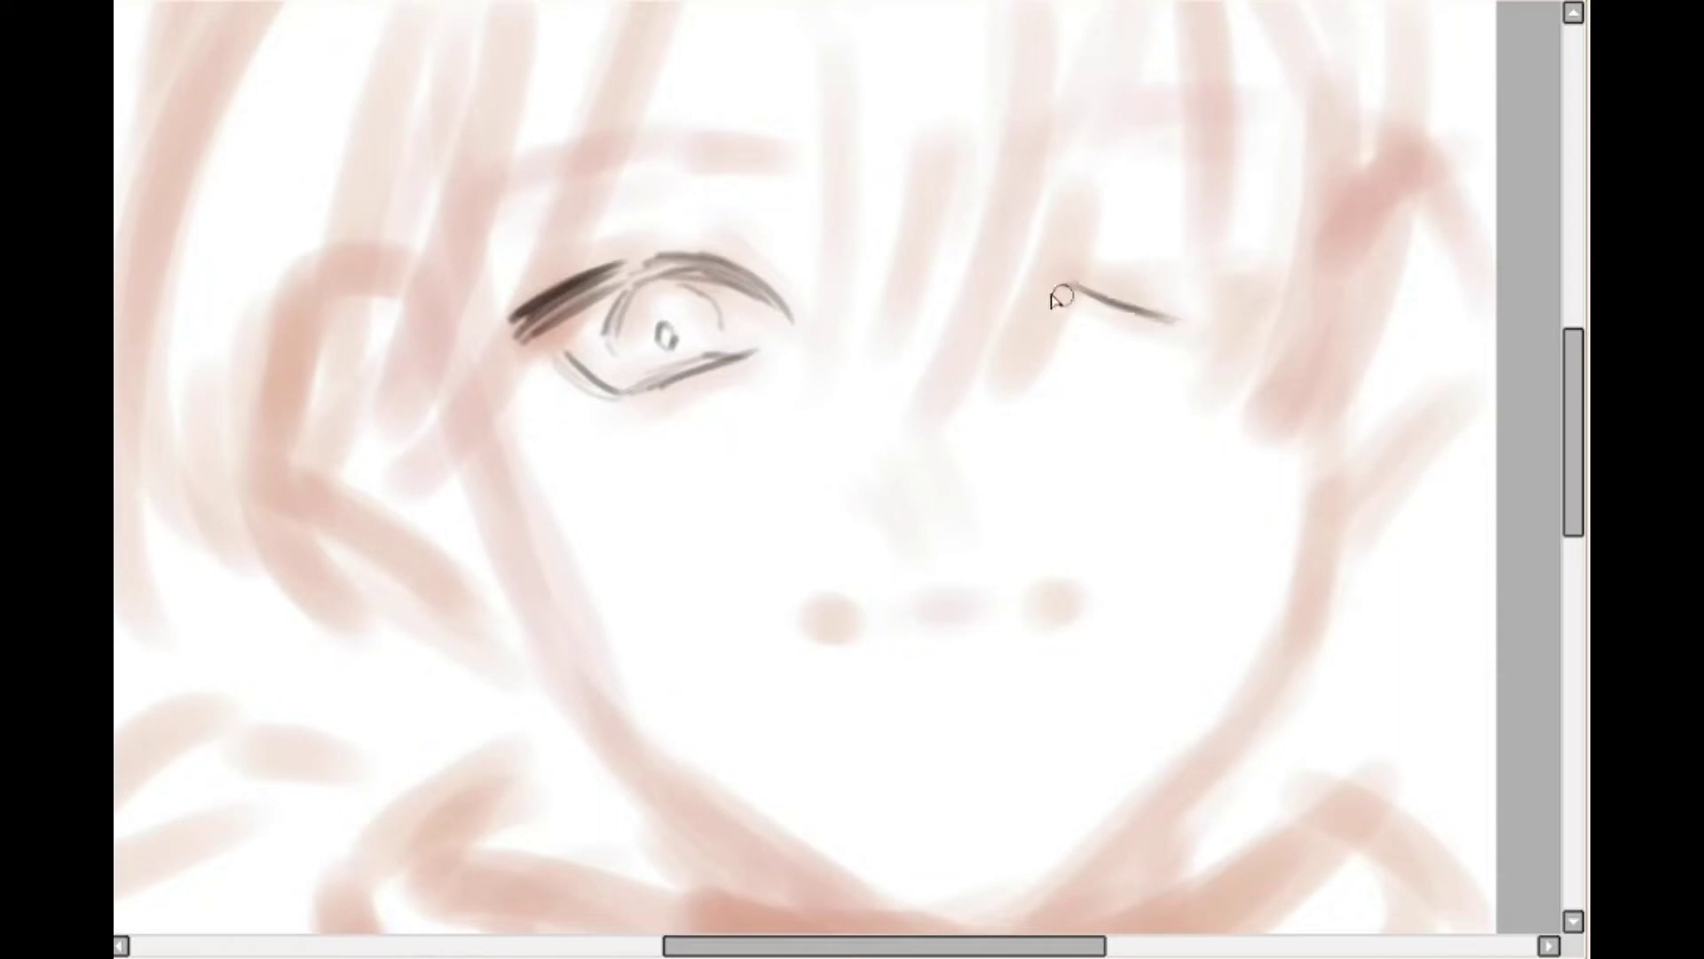
pyautogui.moveTo(1043, 289)
pyautogui.mouseDown()
pyautogui.moveTo(1231, 315)
pyautogui.moveTo(1292, 302)
pyautogui.mouseUp()
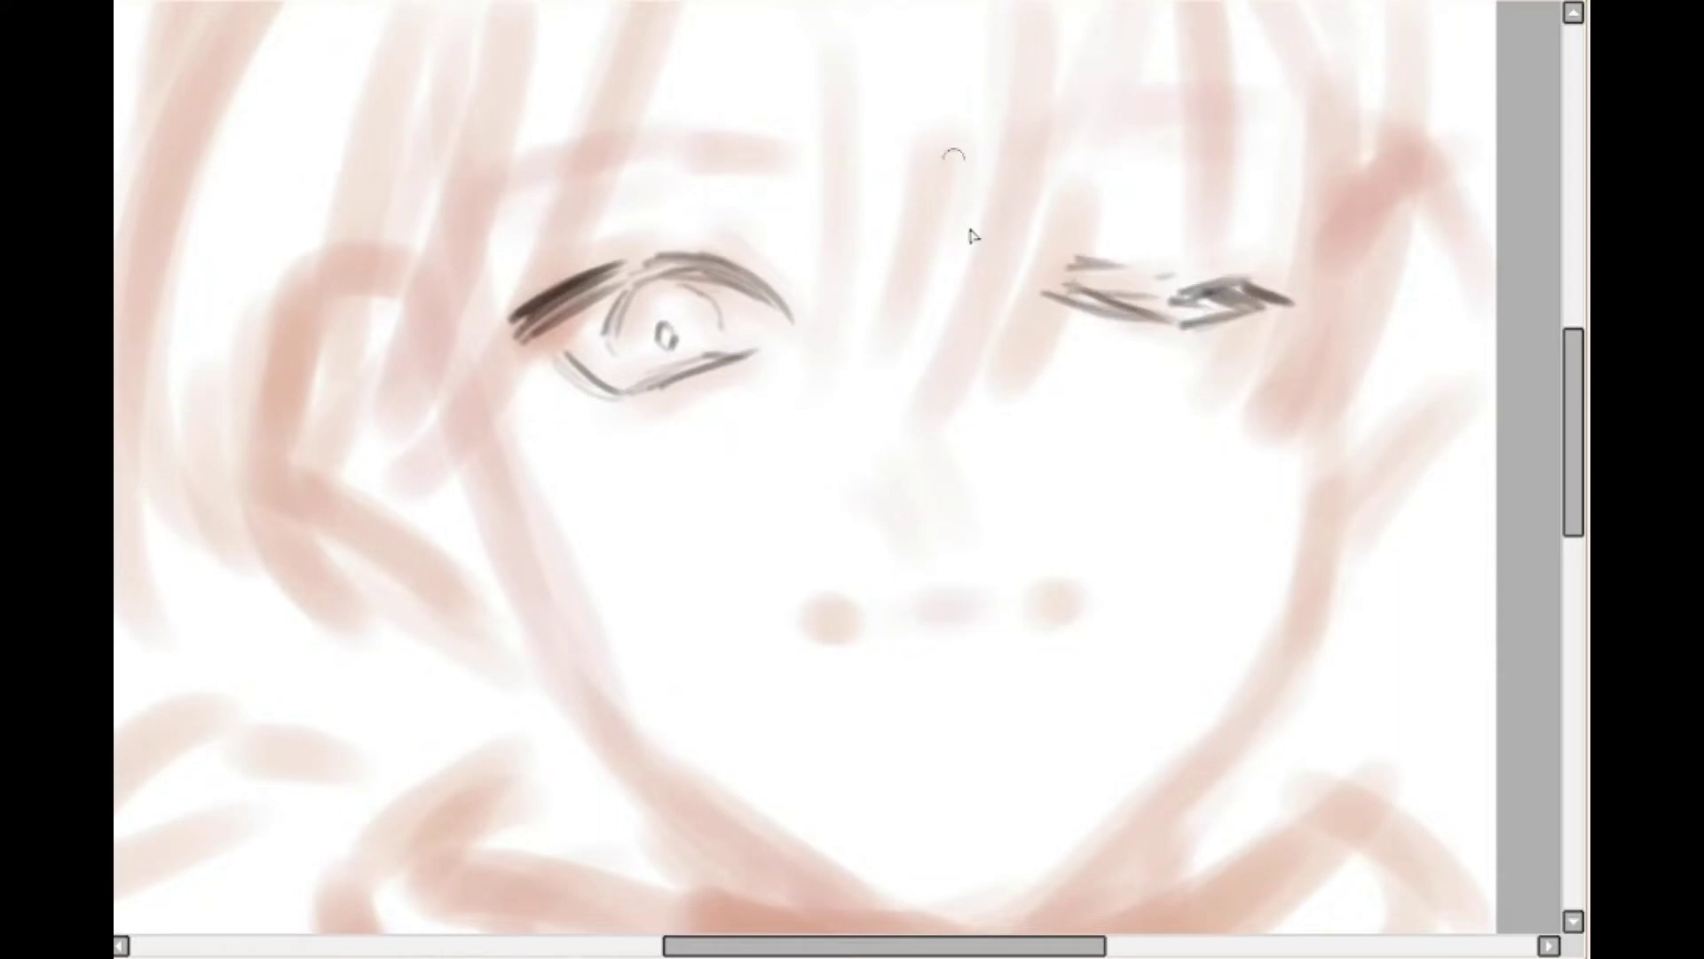
# Line the nose and mouth with dark strokes while the canvas view is mirrored, then restore the view
pyautogui.press('h')
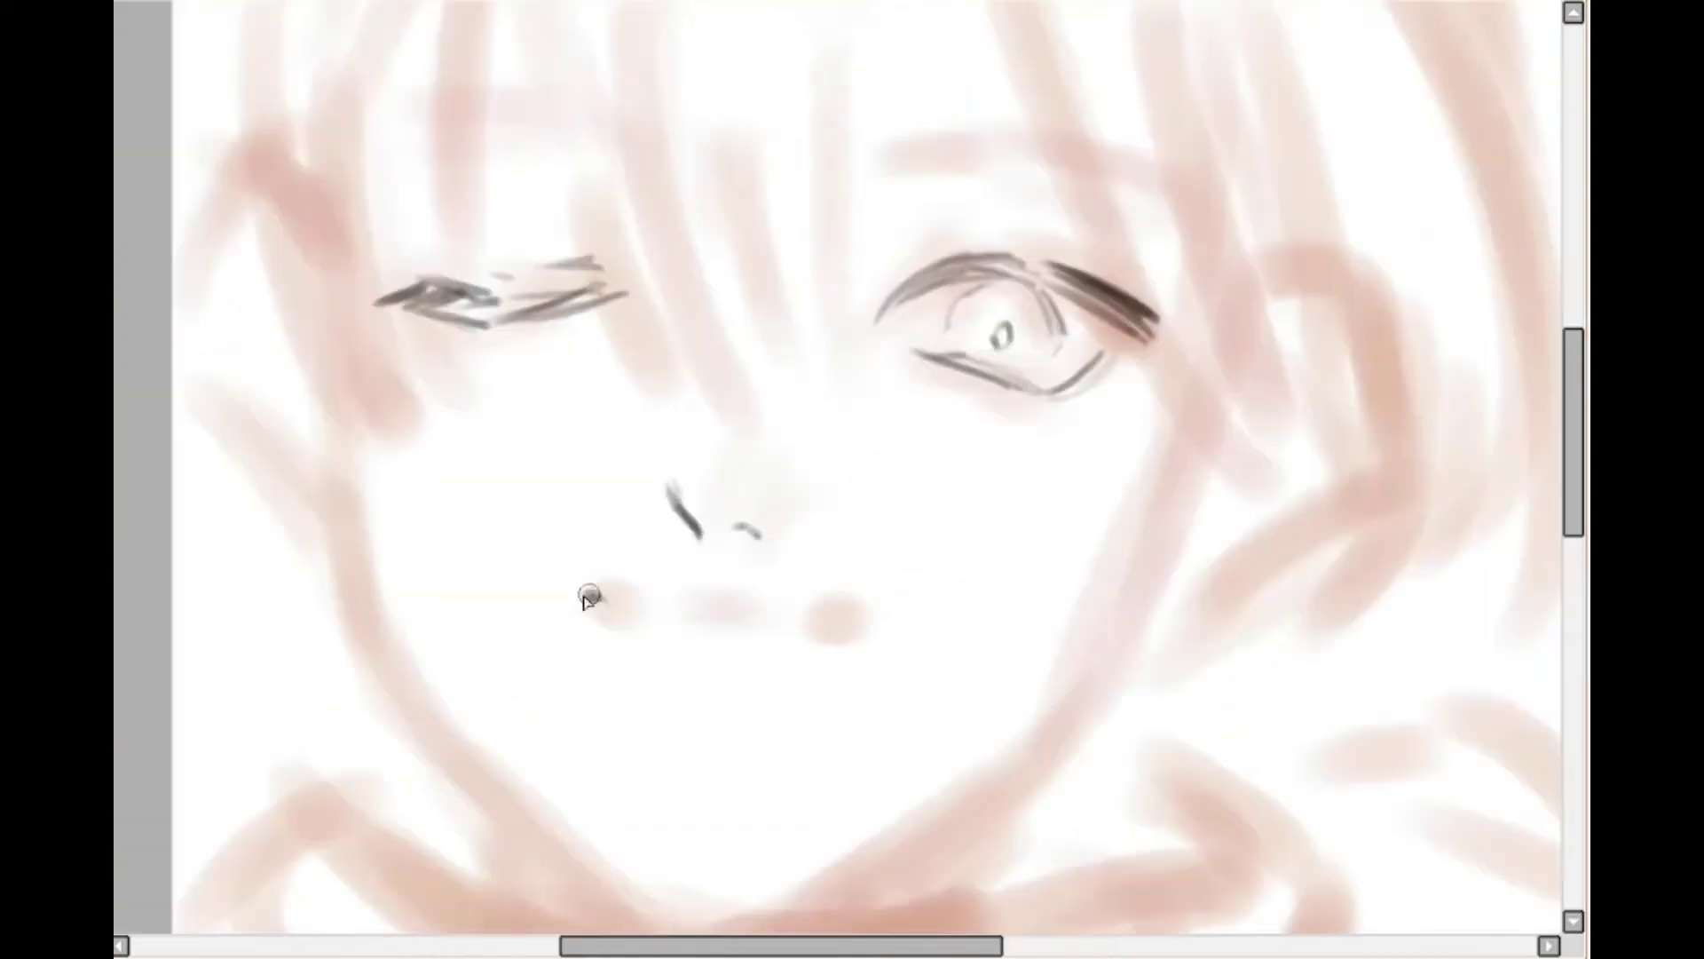
pyautogui.moveTo(733, 611); pyautogui.dragTo(852, 617)
pyautogui.press('h')
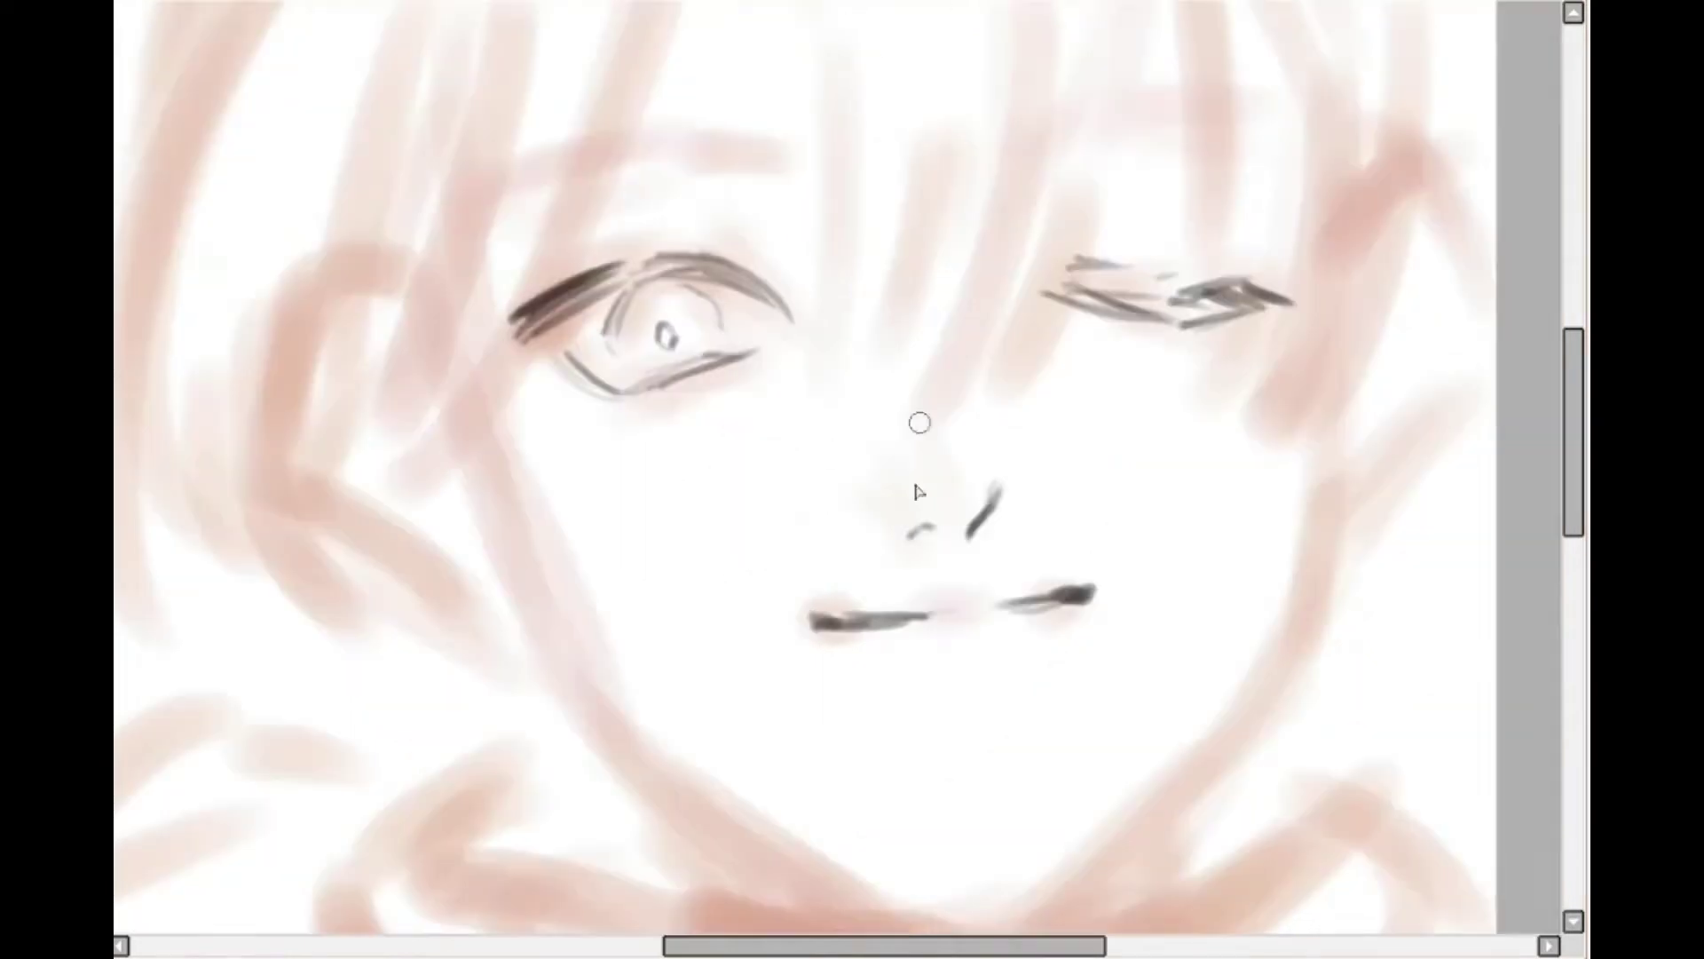
# Line the jaw in dark strokes from both cheeks down to the pointed chin
pyautogui.scroll(-4, 795, 397)
pyautogui.scroll(2, 924, 477)
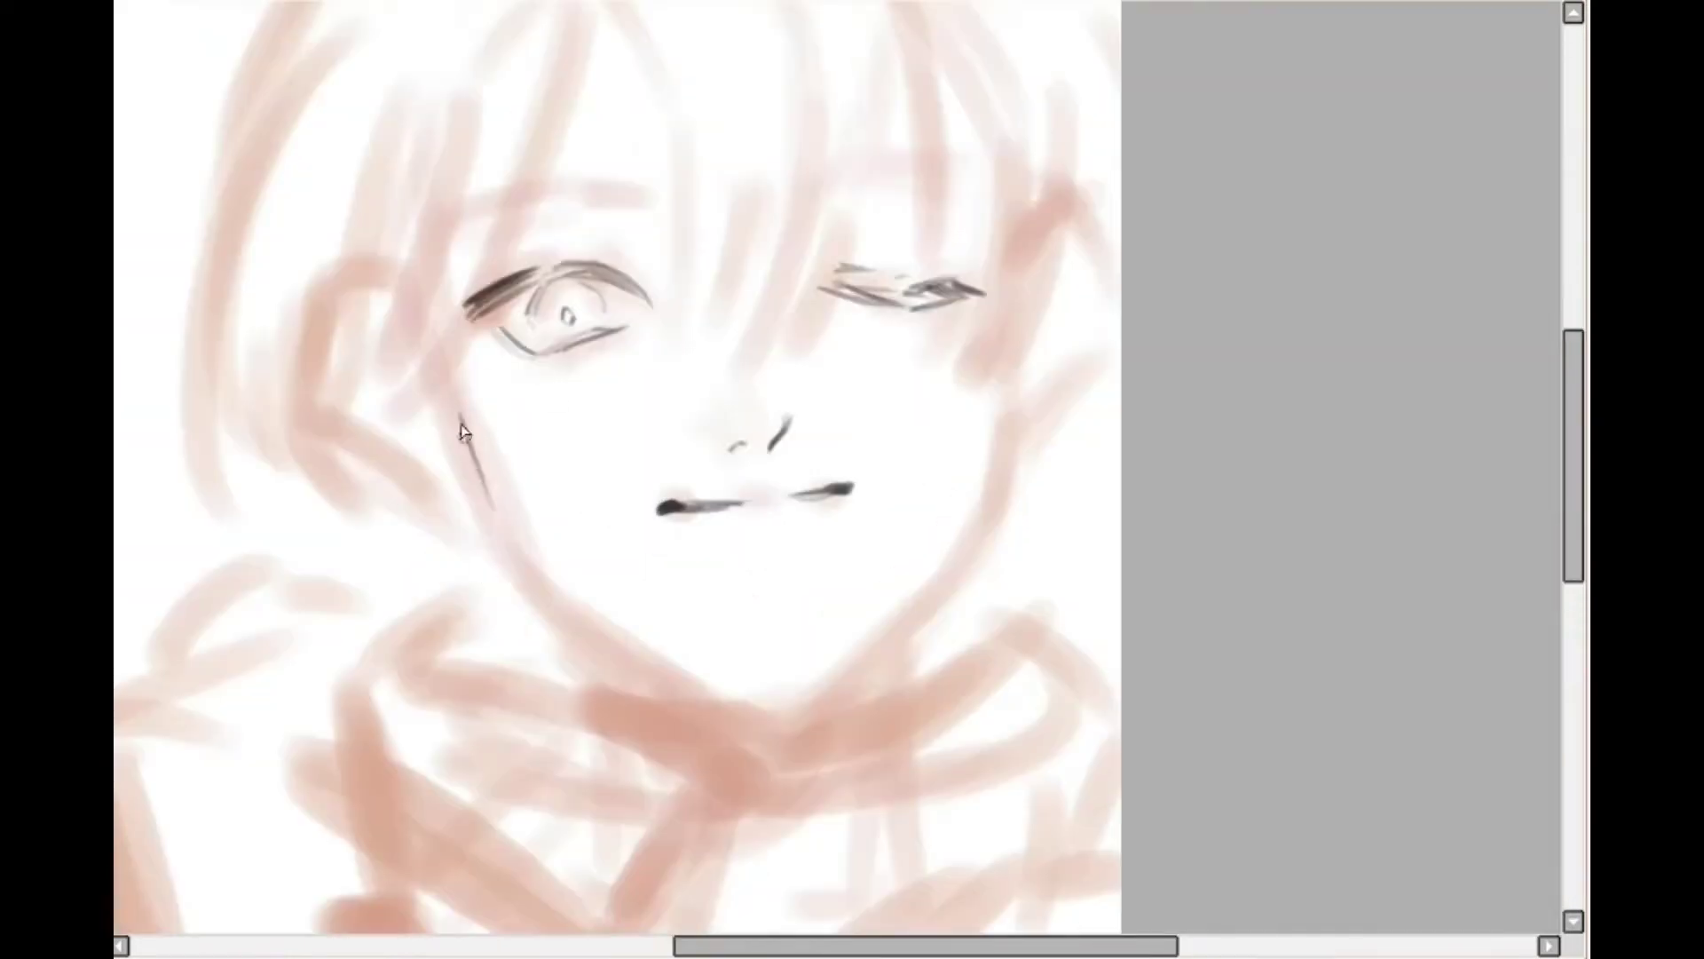
pyautogui.moveTo(461, 425)
pyautogui.mouseDown()
pyautogui.moveTo(569, 562)
pyautogui.moveTo(721, 694)
pyautogui.moveTo(777, 705)
pyautogui.mouseUp()
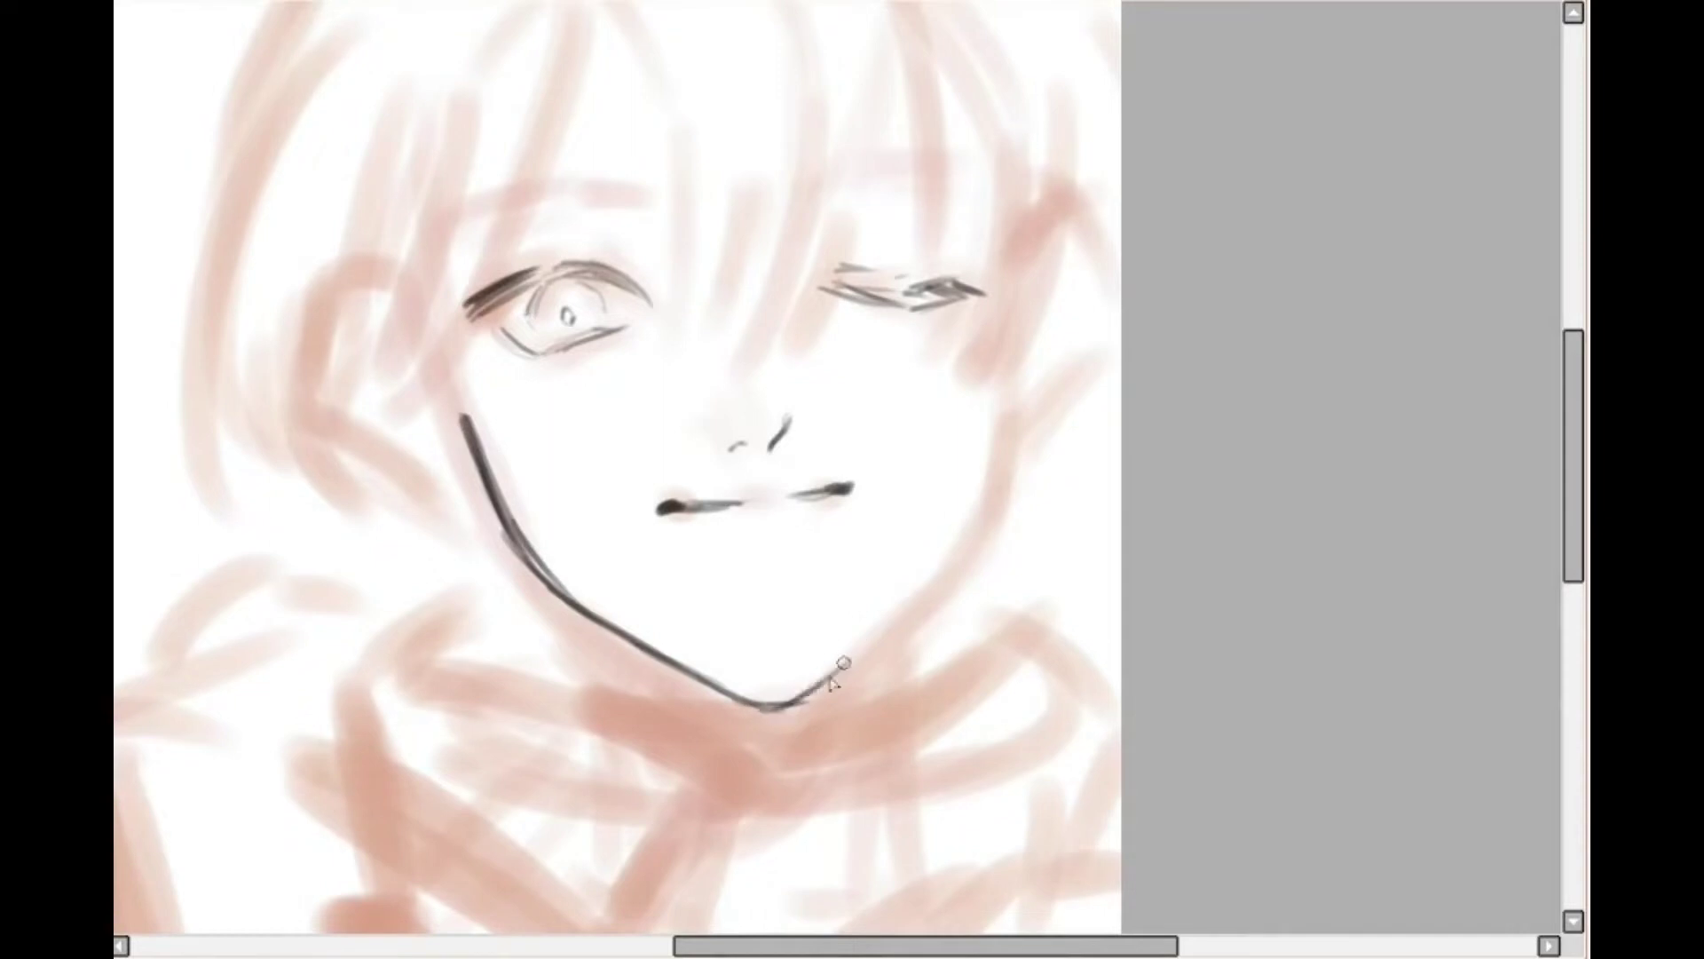
pyautogui.moveTo(844, 662); pyautogui.dragTo(906, 614)
pyautogui.moveTo(1015, 372)
pyautogui.mouseDown()
pyautogui.moveTo(981, 529)
pyautogui.moveTo(879, 634)
pyautogui.mouseUp()
pyautogui.moveTo(991, 487); pyautogui.dragTo(944, 575)
pyautogui.scroll(-2, 890, 592)
# Line both eyebrows with layered dark strokes above the eyes
pyautogui.scroll(4, 845, 400)
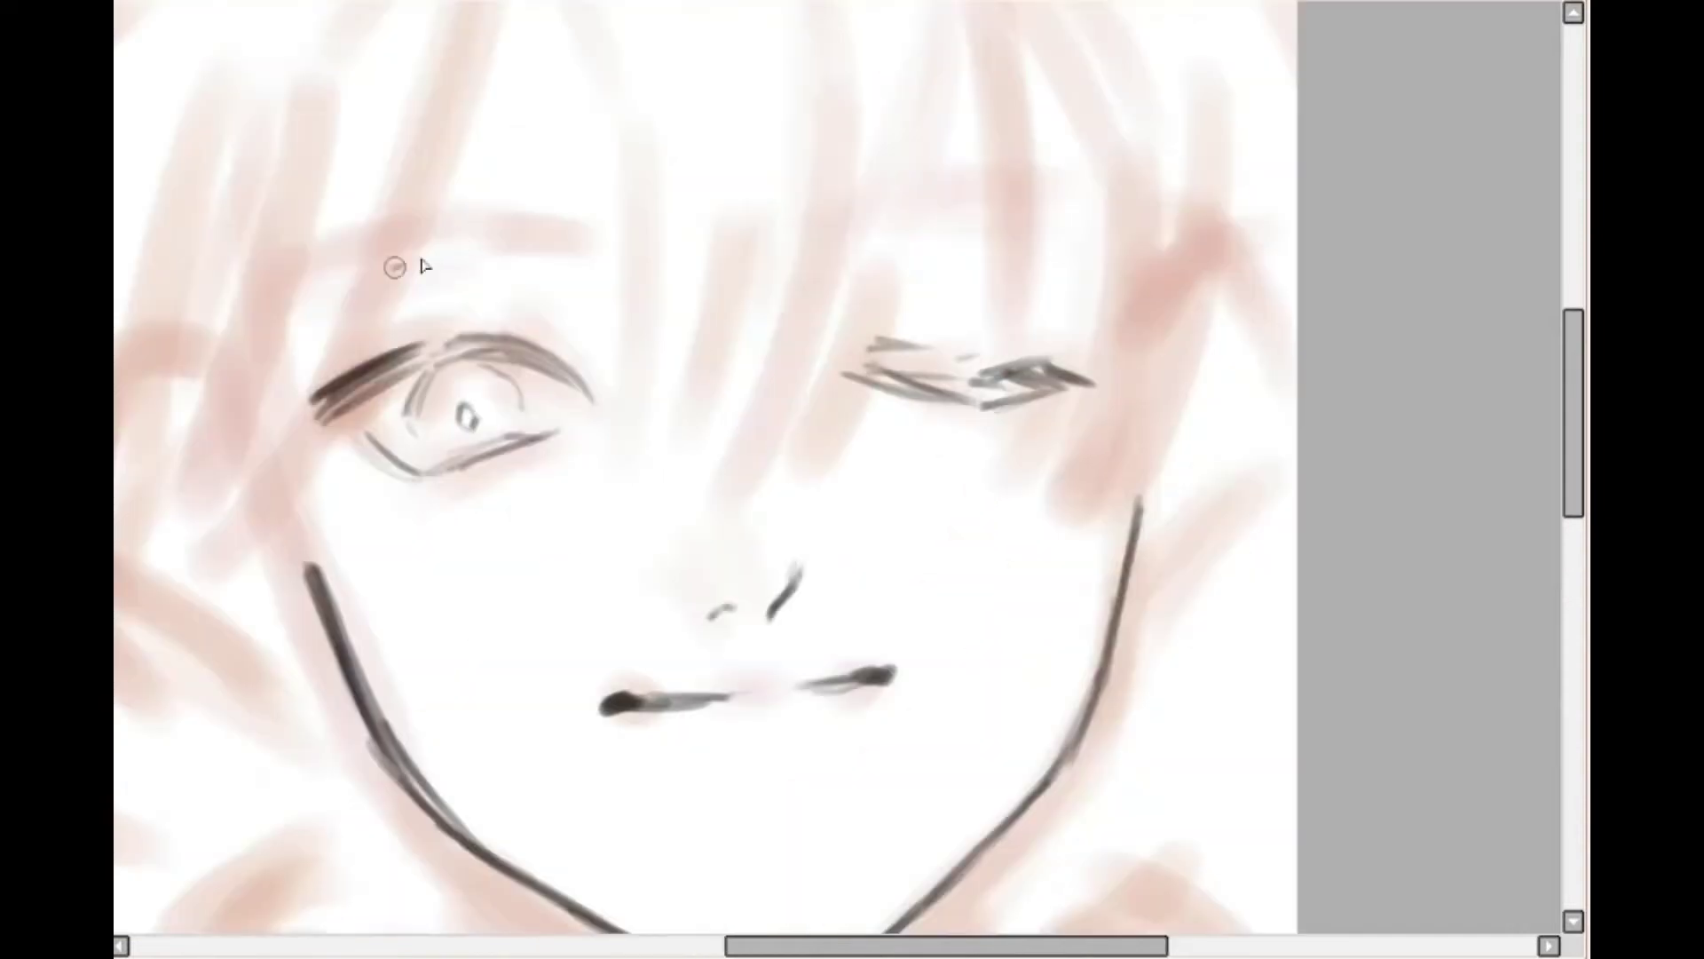
pyautogui.moveTo(423, 261)
pyautogui.mouseDown()
pyautogui.moveTo(387, 225)
pyautogui.moveTo(435, 230)
pyautogui.moveTo(266, 294)
pyautogui.moveTo(410, 238)
pyautogui.moveTo(965, 190)
pyautogui.moveTo(937, 208)
pyautogui.moveTo(1034, 185)
pyautogui.mouseUp()
pyautogui.moveTo(887, 213); pyautogui.dragTo(1070, 175)
pyautogui.moveTo(967, 182)
pyautogui.mouseDown()
pyautogui.moveTo(1107, 202)
pyautogui.moveTo(1110, 226)
pyautogui.mouseUp()
pyautogui.scroll(-4, 1133, 192)
pyautogui.scroll(2, 1133, 192)
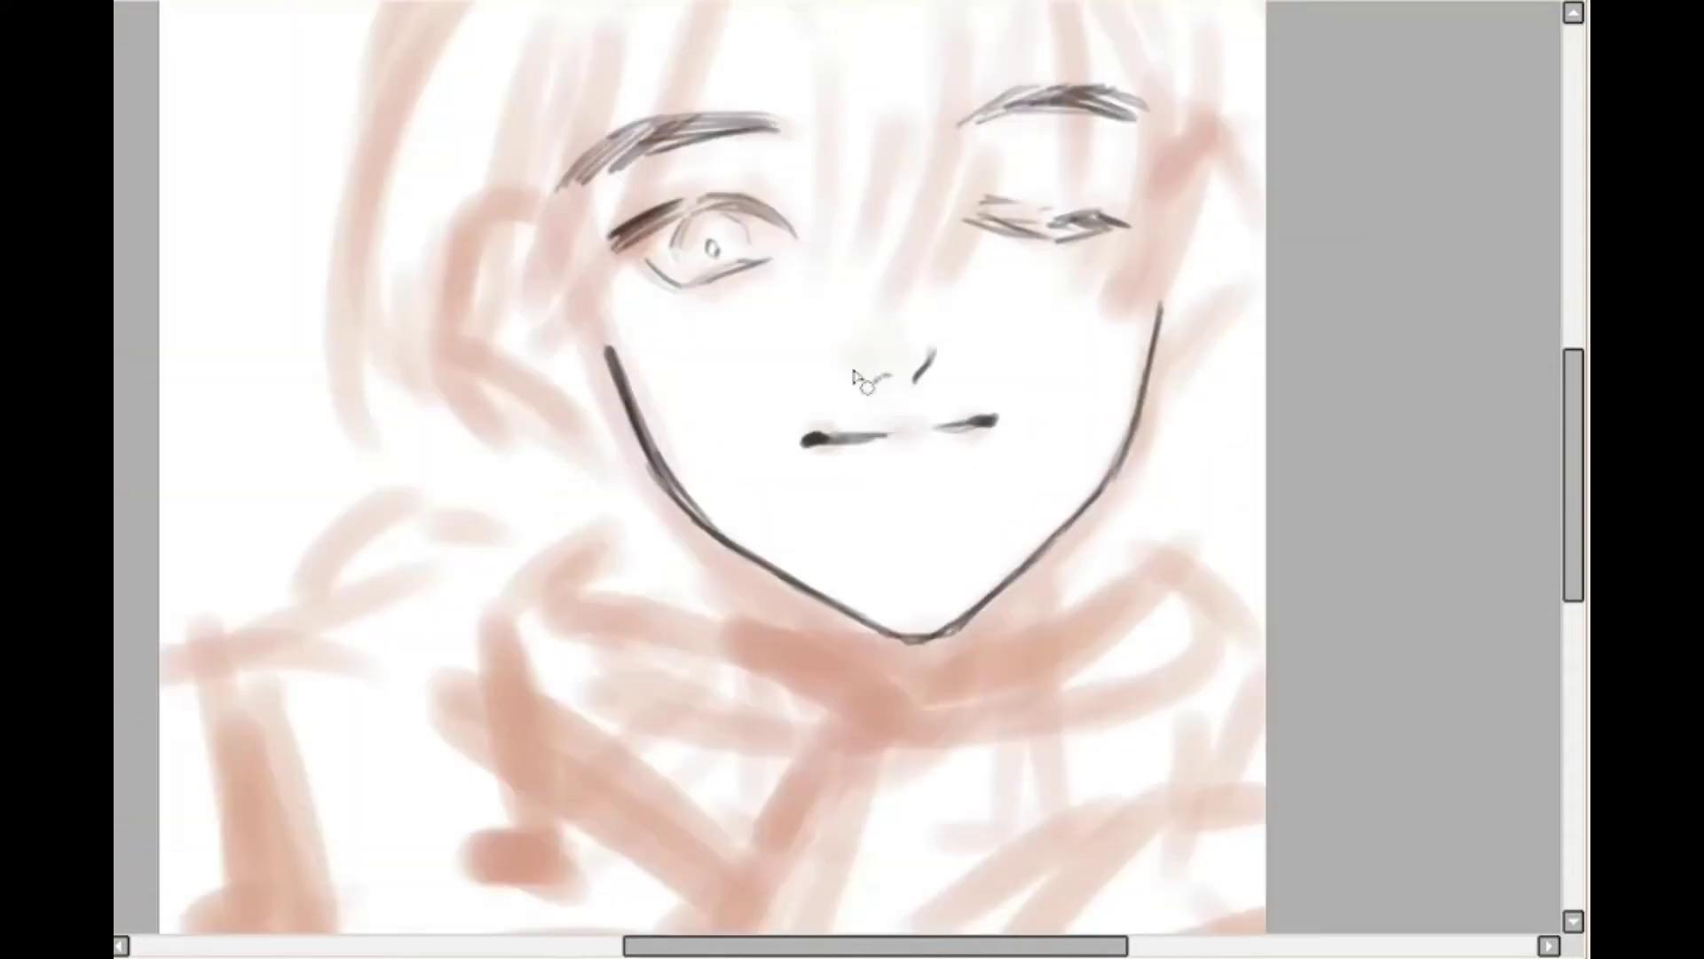
# Add crease strokes beneath the outer corner of the open eye
pyautogui.scroll(2, 743, 241)
pyautogui.moveTo(536, 312); pyautogui.dragTo(620, 374)
pyautogui.moveTo(538, 307); pyautogui.dragTo(600, 366)
pyautogui.scroll(-1, 580, 401)
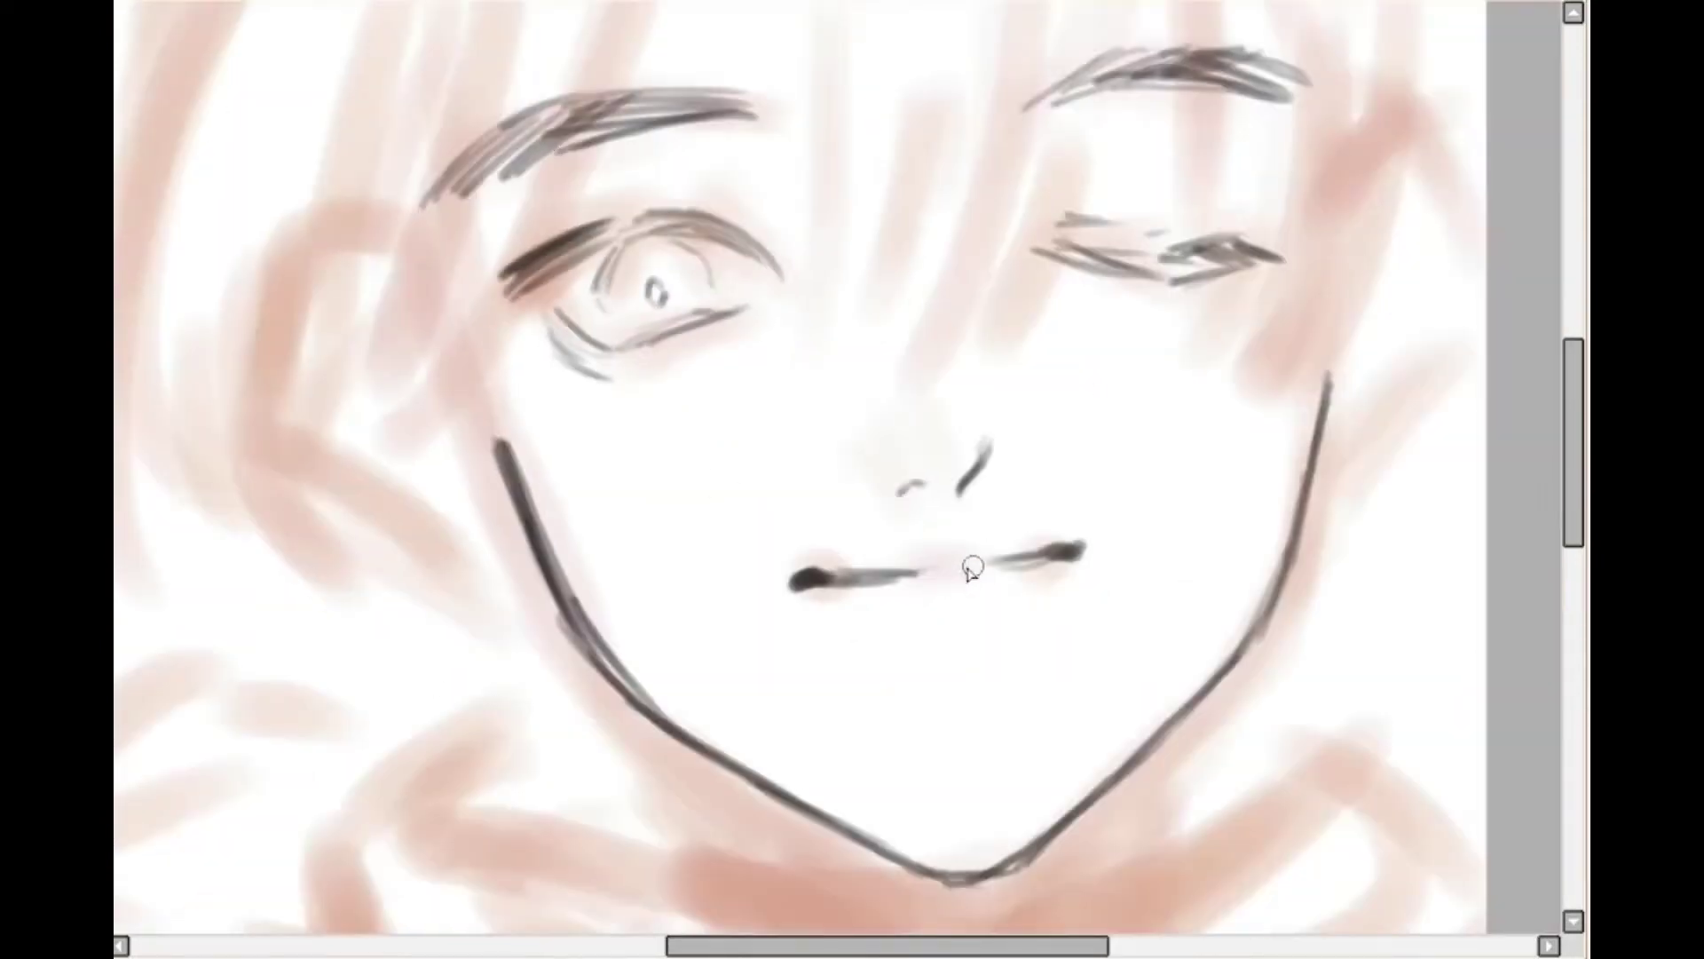
# Line the ear beside the open eye, including its outer contour, inner folds and lobe
pyautogui.moveTo(333, 482); pyautogui.dragTo(524, 532)
pyautogui.moveTo(248, 364)
pyautogui.mouseDown()
pyautogui.moveTo(267, 285)
pyautogui.moveTo(430, 323)
pyautogui.moveTo(462, 400)
pyautogui.mouseUp()
pyautogui.moveTo(329, 253)
pyautogui.mouseDown()
pyautogui.moveTo(291, 384)
pyautogui.moveTo(404, 453)
pyautogui.mouseUp()
pyautogui.moveTo(351, 257)
pyautogui.mouseDown()
pyautogui.moveTo(417, 337)
pyautogui.moveTo(373, 373)
pyautogui.mouseUp()
pyautogui.moveTo(382, 391); pyautogui.dragTo(479, 426)
pyautogui.moveTo(297, 453); pyautogui.dragTo(444, 546)
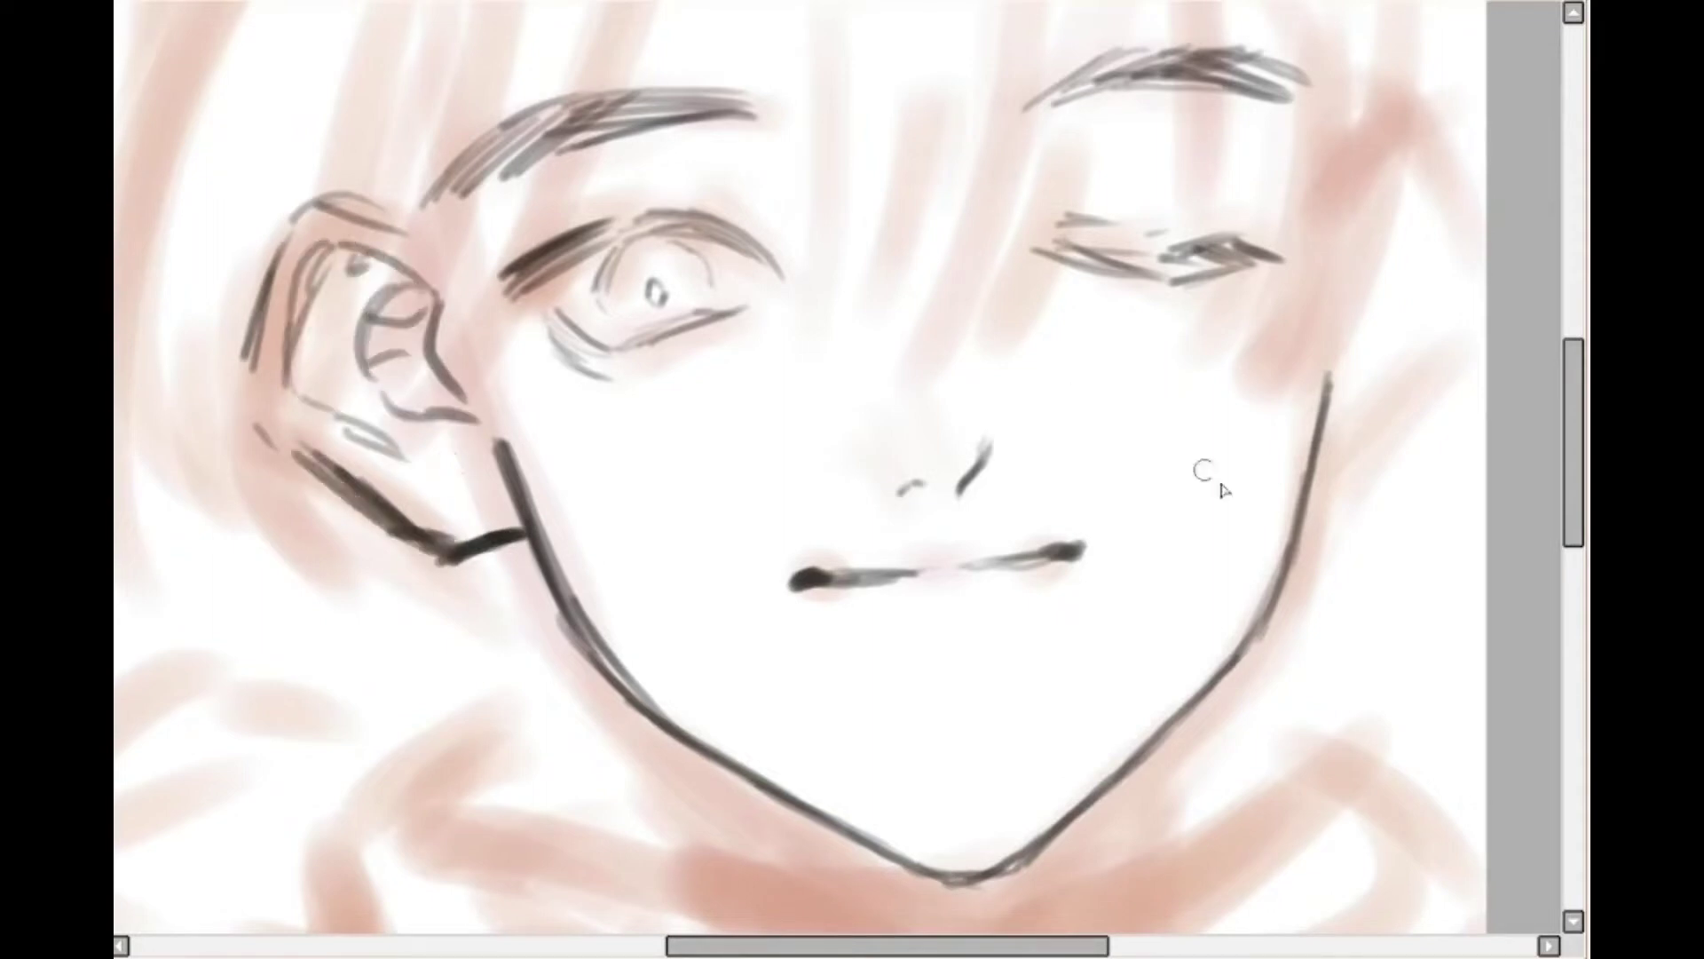
# Line the ear beside the winking eye, with its outer rim, inner fold and lobe
pyautogui.moveTo(1310, 484); pyautogui.dragTo(1358, 475)
pyautogui.moveTo(1367, 488); pyautogui.dragTo(1487, 347)
pyautogui.moveTo(1389, 117); pyautogui.dragTo(1440, 89)
pyautogui.moveTo(1456, 87)
pyautogui.mouseDown()
pyautogui.moveTo(1484, 149)
pyautogui.moveTo(1457, 232)
pyautogui.mouseUp()
pyautogui.moveTo(1398, 191); pyautogui.dragTo(1339, 350)
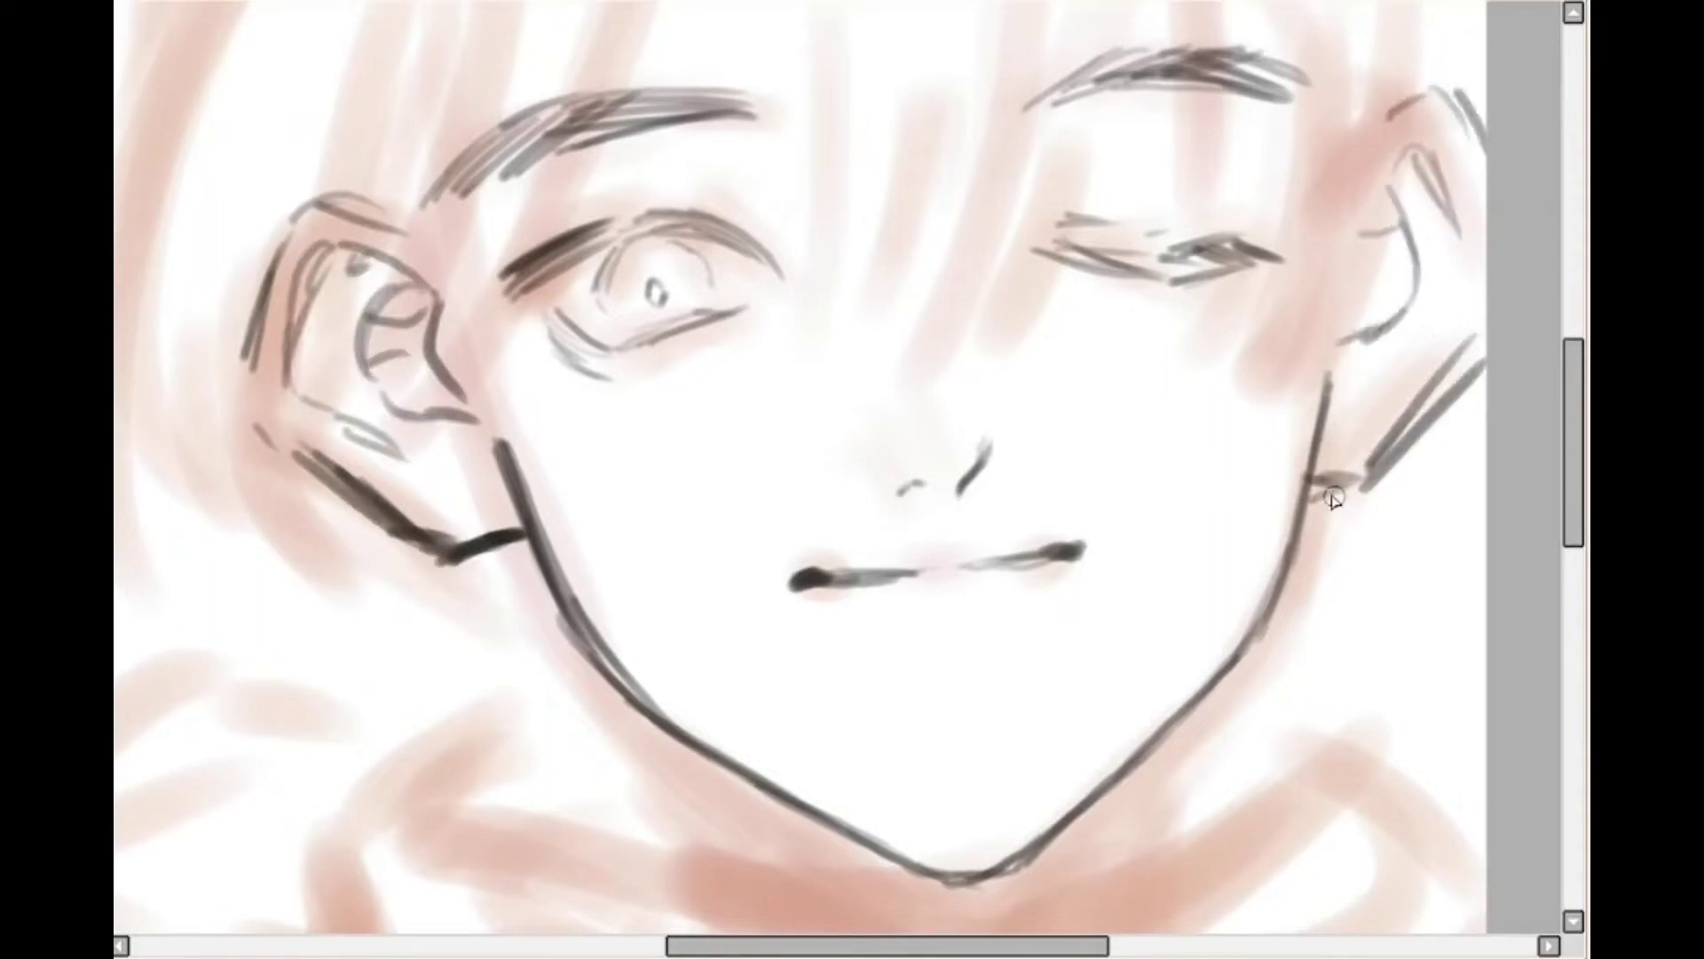
pyautogui.moveTo(1319, 469); pyautogui.dragTo(1425, 426)
# Draw the two sides of the neck below the jaw in dark lines
pyautogui.scroll(-3, 1380, 357)
pyautogui.scroll(2, 1391, 471)
pyautogui.moveTo(946, 593); pyautogui.dragTo(928, 504)
pyautogui.moveTo(1229, 486); pyautogui.dragTo(1217, 606)
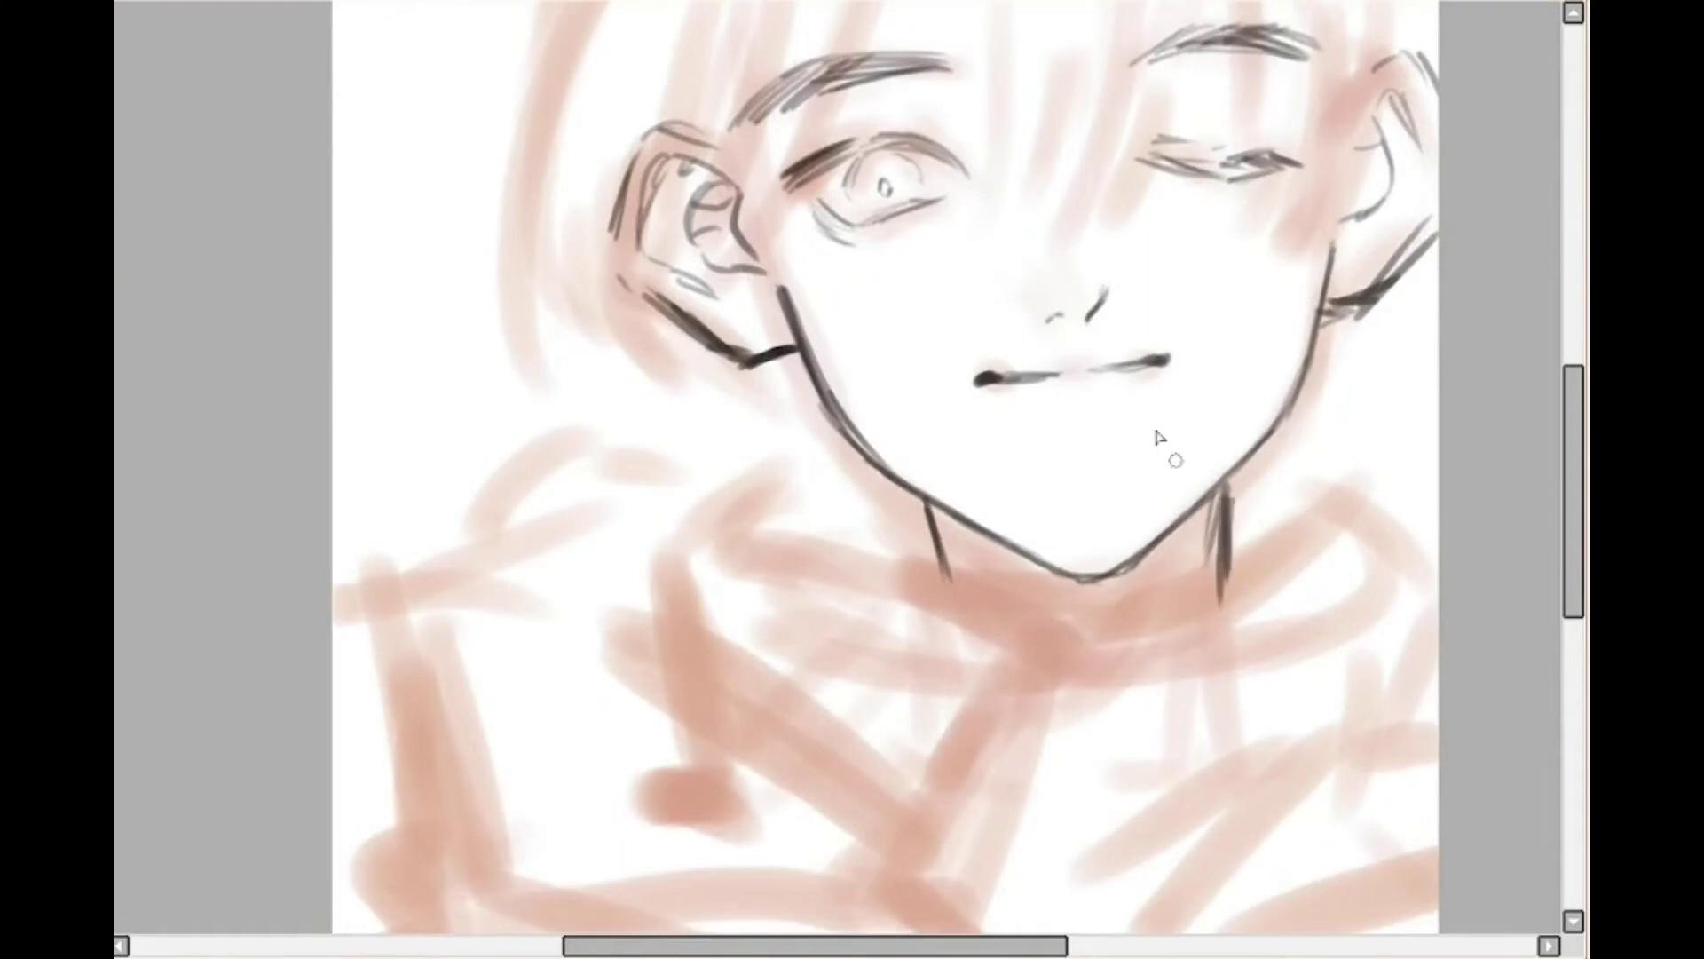
# Outline the outer edges of the shirt collar on both sides of the neck
pyautogui.moveTo(808, 460); pyautogui.dragTo(692, 533)
pyautogui.moveTo(664, 546); pyautogui.dragTo(688, 647)
pyautogui.moveTo(773, 475); pyautogui.dragTo(675, 546)
pyautogui.moveTo(1269, 457); pyautogui.dragTo(1434, 568)
pyautogui.moveTo(1434, 622); pyautogui.dragTo(1412, 701)
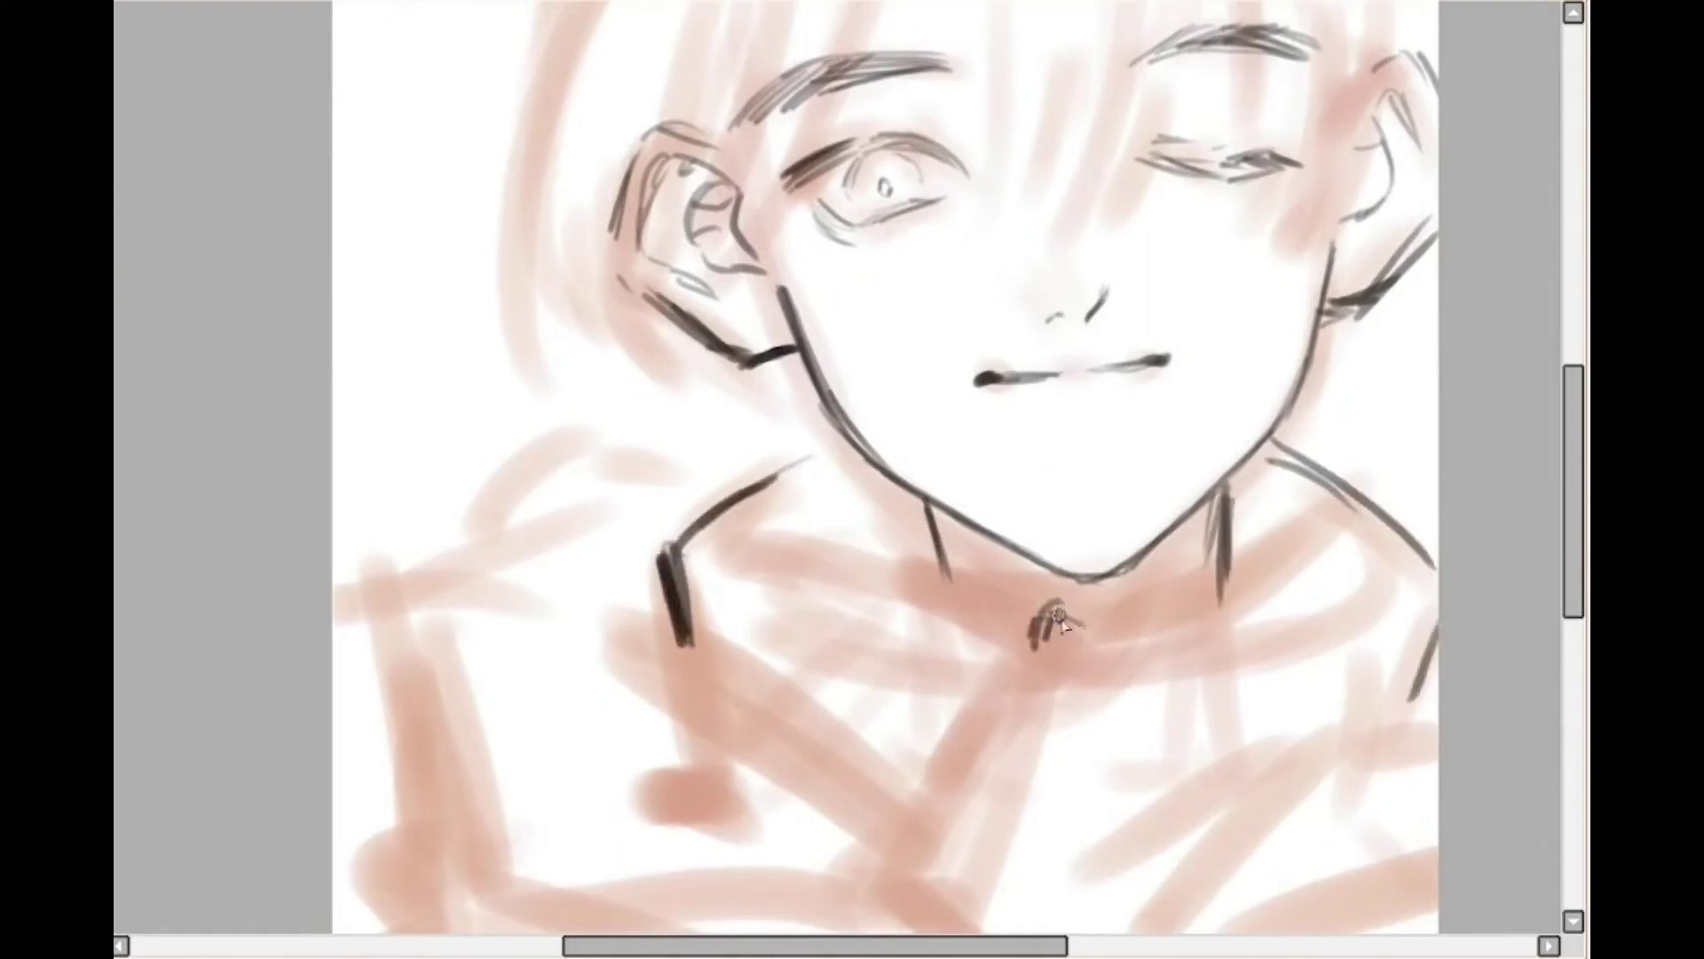
# Sketch the tie knot below the chin and try the inner collar lines on the figure's left-hand side of the image
pyautogui.moveTo(810, 469); pyautogui.dragTo(754, 533)
pyautogui.moveTo(817, 613)
pyautogui.mouseDown()
pyautogui.moveTo(932, 657)
pyautogui.moveTo(995, 639)
pyautogui.mouseUp()
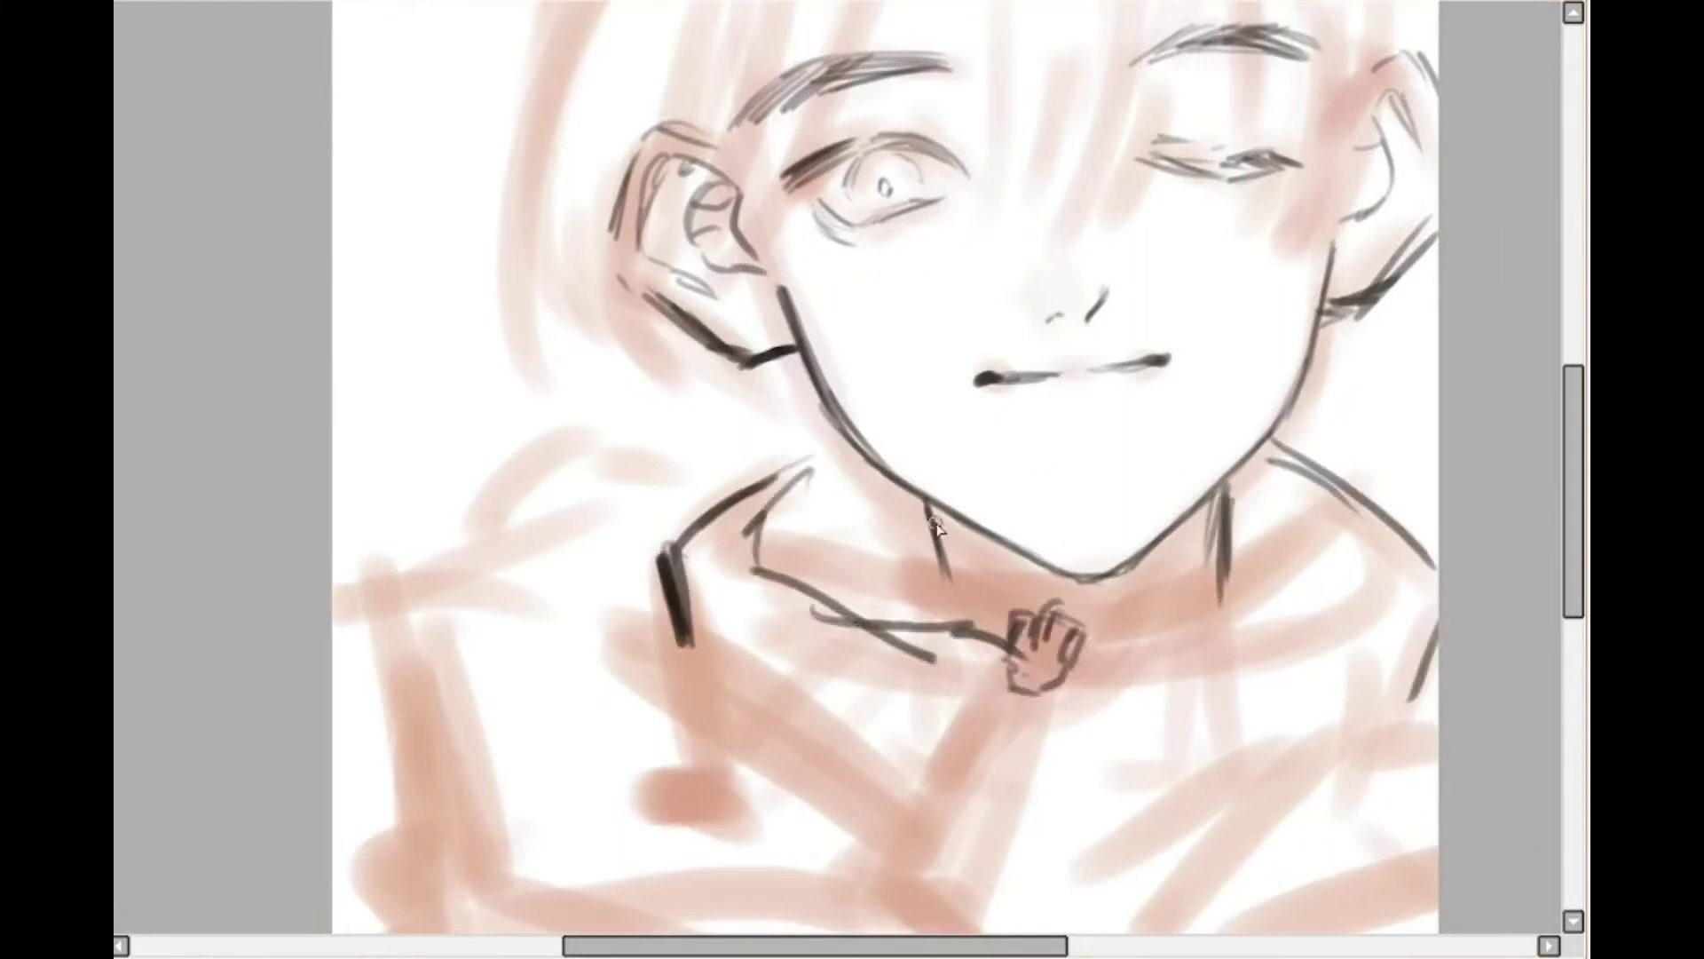
pyautogui.moveTo(931, 515); pyautogui.dragTo(948, 612)
pyautogui.moveTo(781, 560); pyautogui.dragTo(1003, 622)
pyautogui.moveTo(790, 612)
pyautogui.mouseDown()
pyautogui.moveTo(940, 663)
pyautogui.moveTo(693, 682)
pyautogui.mouseUp()
# Redraw the collar on the image's left side, from its outer edge and folded tip to the tie knot
pyautogui.scroll(-2, 706, 657)
pyautogui.scroll(2, 911, 771)
pyautogui.moveTo(621, 330); pyautogui.dragTo(502, 431)
pyautogui.moveTo(481, 470); pyautogui.dragTo(585, 610)
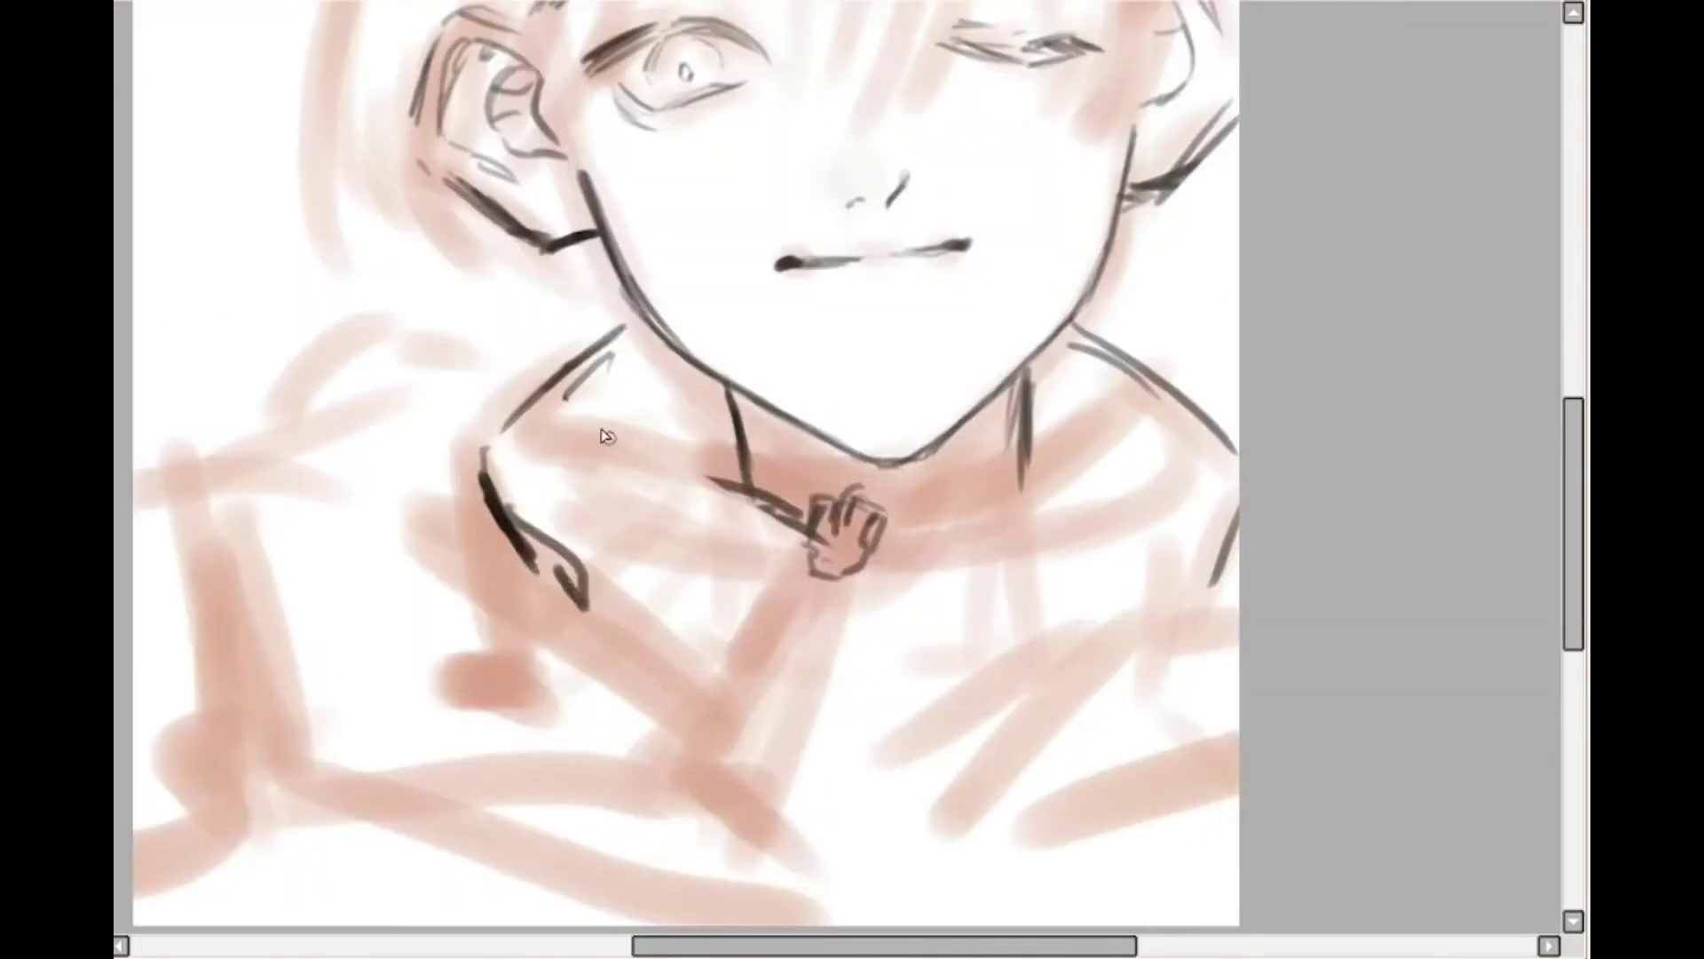
pyautogui.moveTo(557, 426); pyautogui.dragTo(799, 520)
# Line the right side of the collar out from the tie knot and add slanted lapel strokes below it
pyautogui.moveTo(879, 528); pyautogui.dragTo(1092, 487)
pyautogui.moveTo(1012, 466); pyautogui.dragTo(1140, 400)
pyautogui.moveTo(1091, 315); pyautogui.dragTo(1229, 426)
pyautogui.moveTo(1236, 448); pyautogui.dragTo(1202, 626)
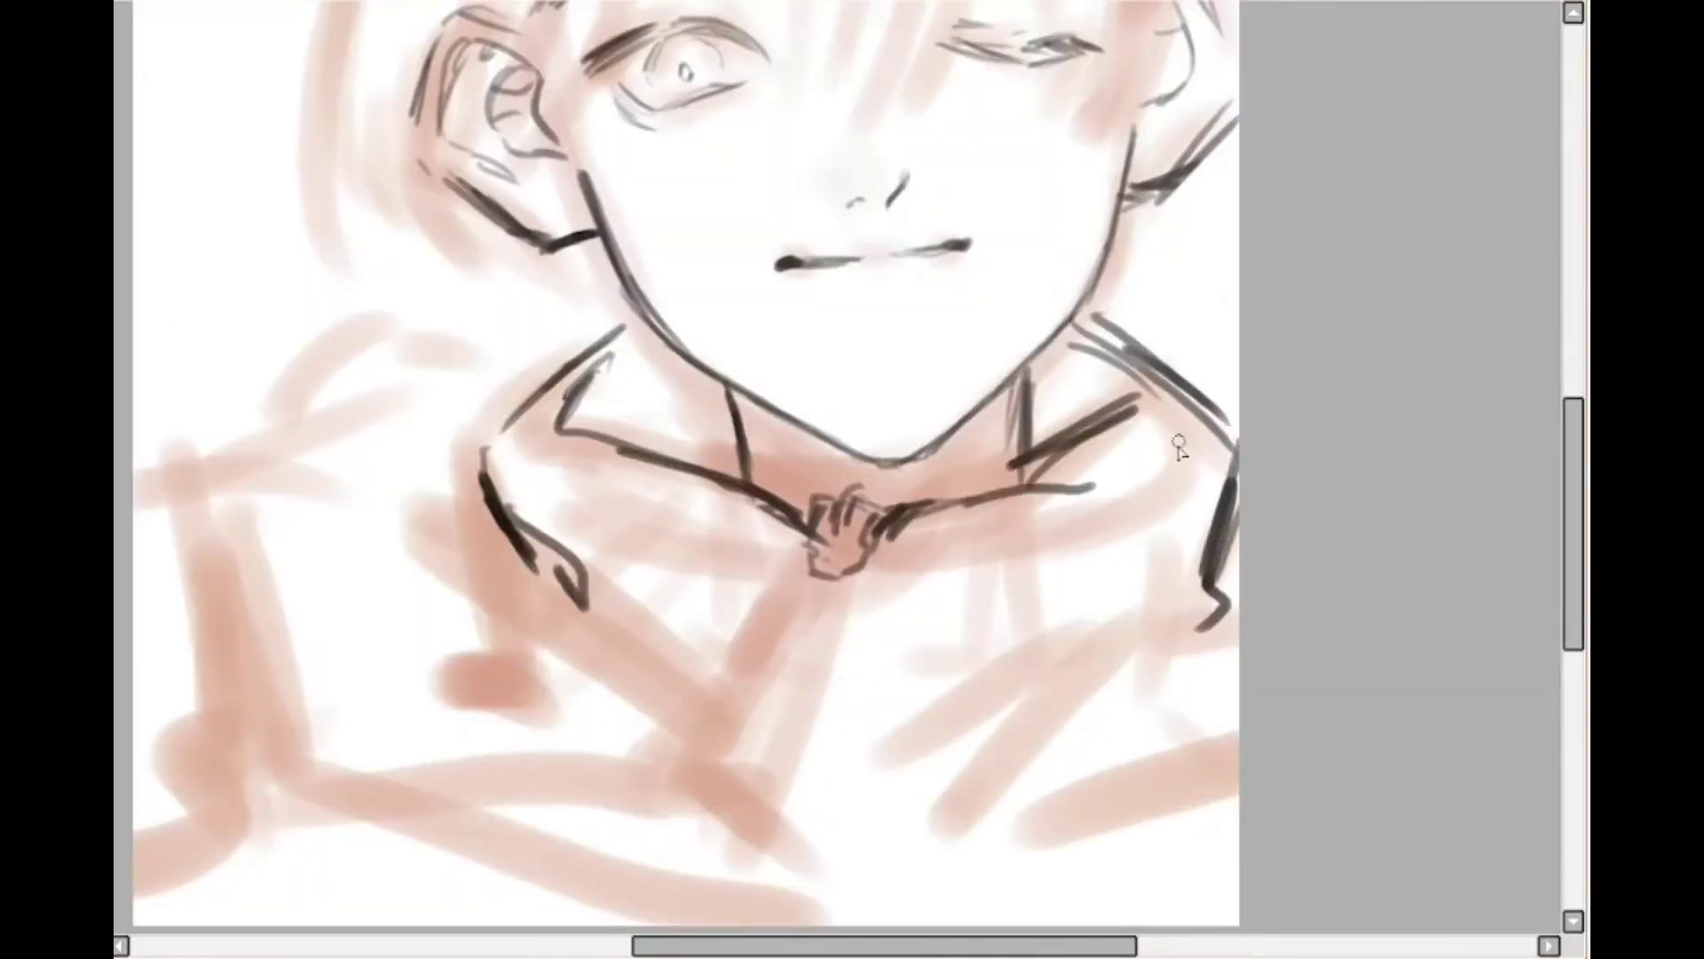
pyautogui.moveTo(1188, 427); pyautogui.dragTo(1056, 694)
pyautogui.moveTo(1218, 502); pyautogui.dragTo(1079, 690)
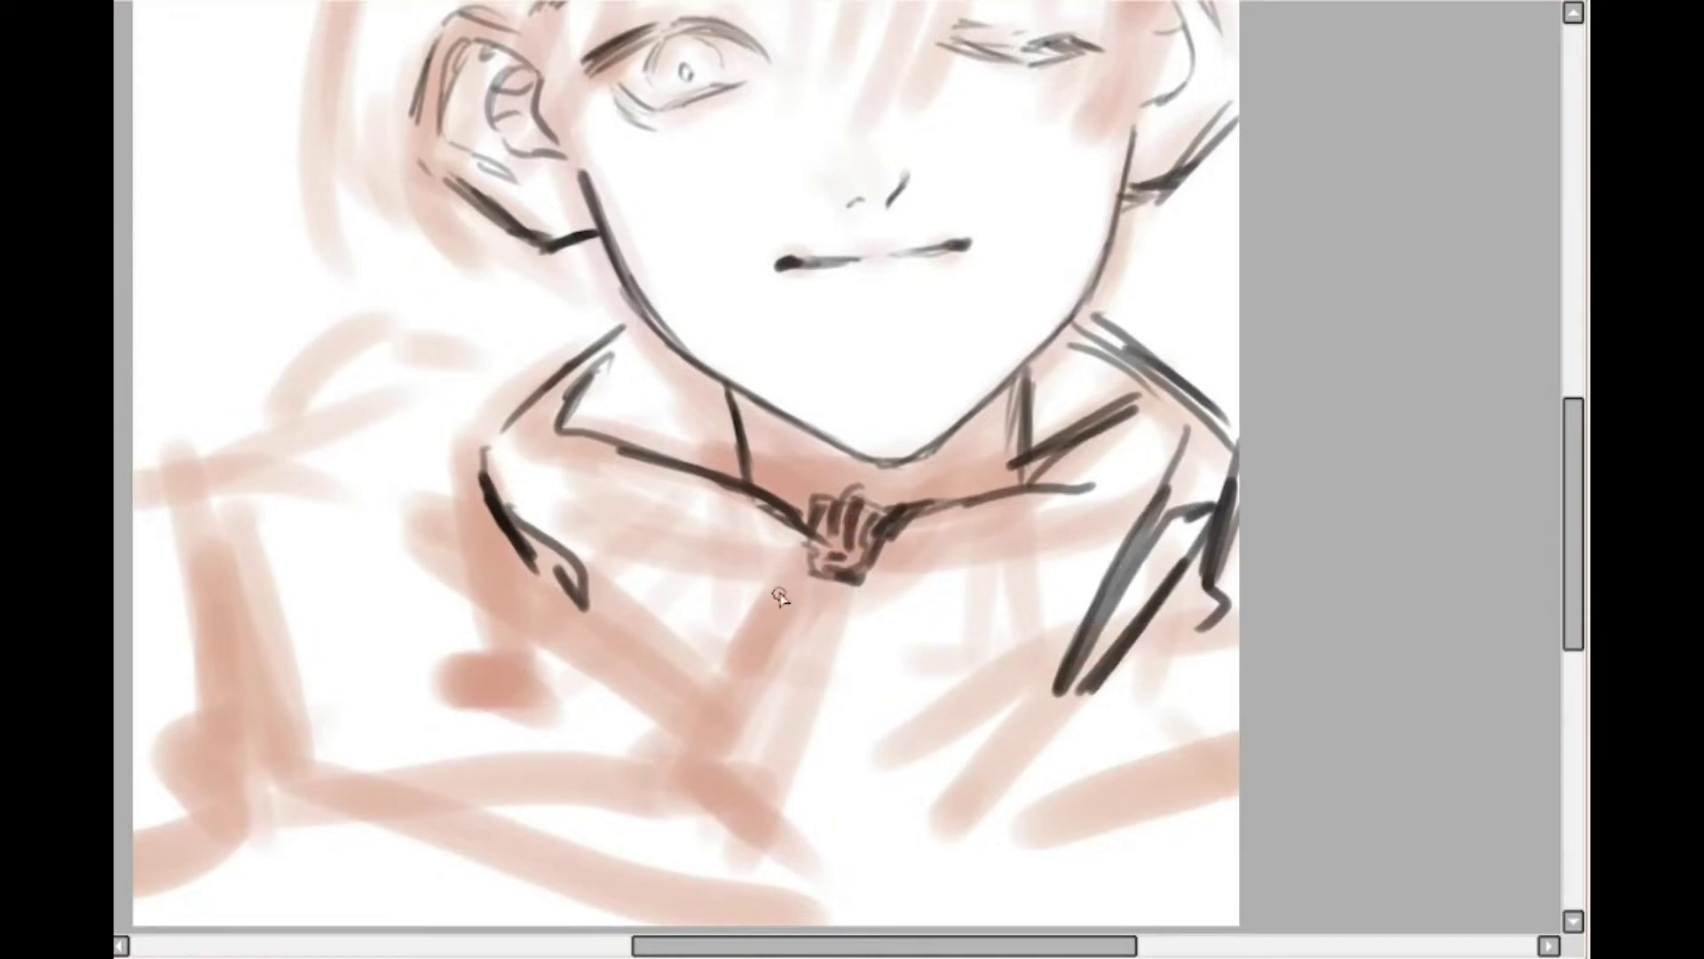
# Draw the hanging tie below the knot, with two long sides and a closed lower end
pyautogui.moveTo(803, 586); pyautogui.dragTo(661, 788)
pyautogui.moveTo(856, 591); pyautogui.dragTo(764, 830)
pyautogui.moveTo(657, 792); pyautogui.dragTo(768, 839)
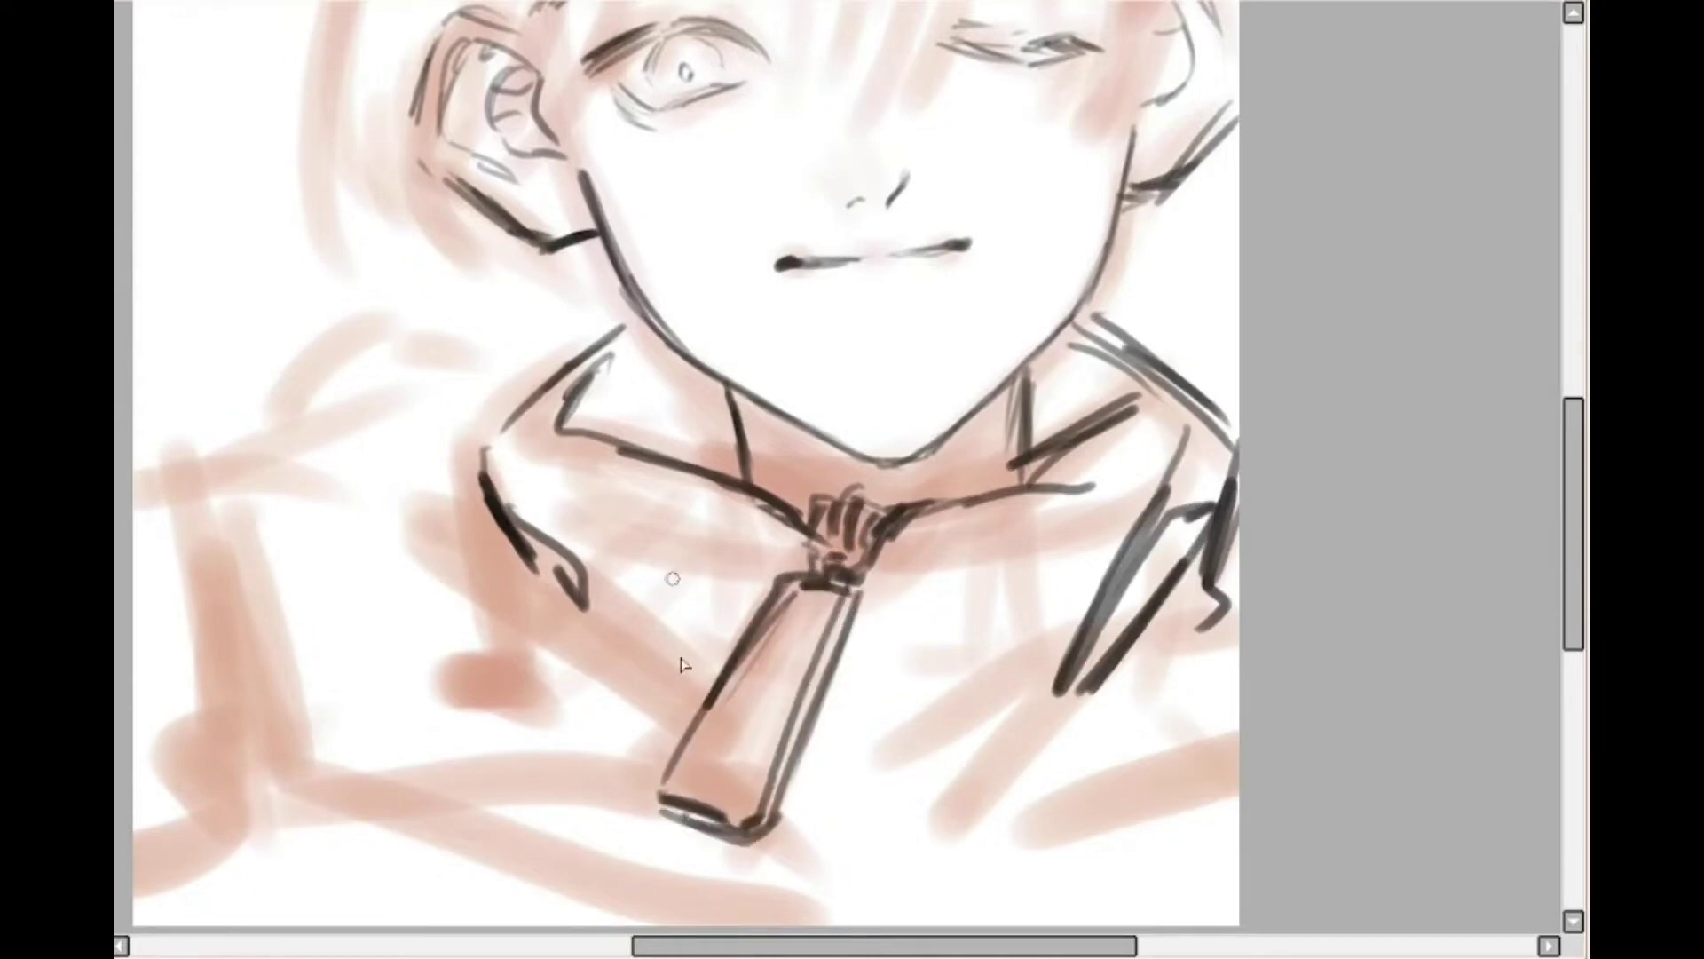
pyautogui.moveTo(714, 728); pyautogui.dragTo(652, 804)
# Line the right jacket lapel down toward the center and the diagonal folds at the lower right of the drawing
pyautogui.moveTo(1065, 685); pyautogui.dragTo(953, 823)
pyautogui.moveTo(1232, 572); pyautogui.dragTo(1070, 692)
pyautogui.scroll(-2, 1251, 502)
pyautogui.moveTo(1132, 577); pyautogui.dragTo(932, 745)
pyautogui.moveTo(1085, 631); pyautogui.dragTo(964, 738)
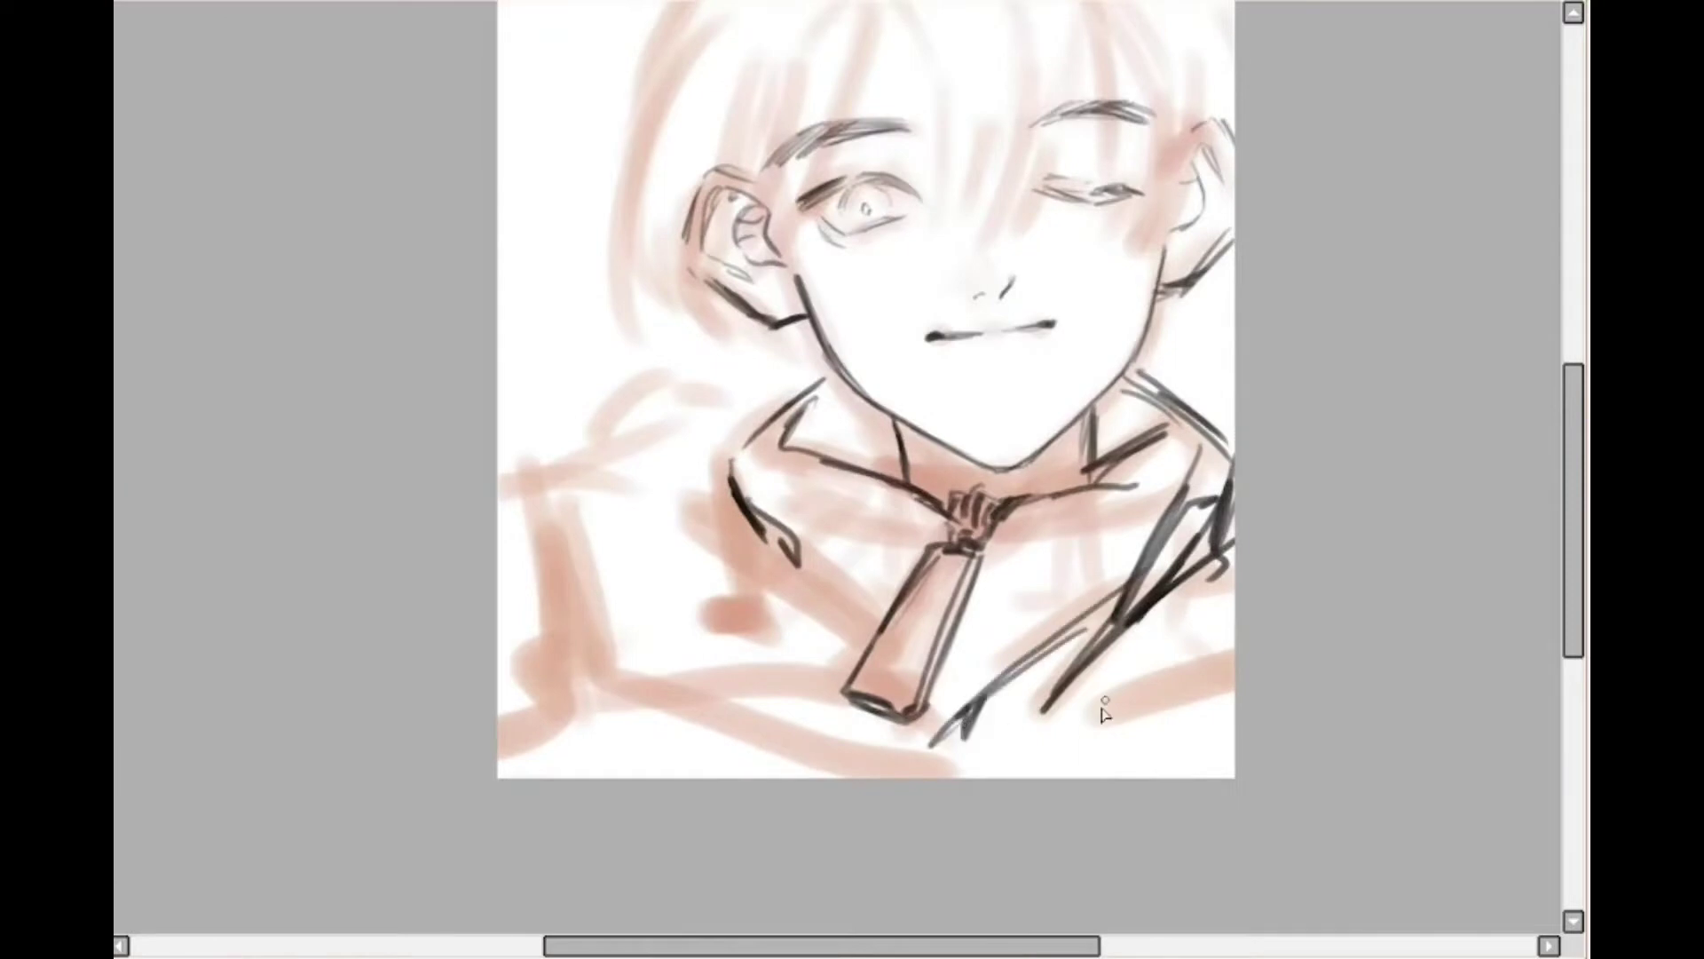
pyautogui.moveTo(1207, 680); pyautogui.dragTo(1062, 721)
pyautogui.moveTo(1190, 694); pyautogui.dragTo(1035, 760)
pyautogui.moveTo(1234, 679); pyautogui.dragTo(1194, 693)
# Line the left shoulder, arm and lower chest, and sketch the left jacket lapel running down to the tie
pyautogui.moveTo(812, 351)
pyautogui.mouseDown()
pyautogui.moveTo(662, 408)
pyautogui.moveTo(528, 619)
pyautogui.moveTo(577, 712)
pyautogui.mouseUp()
pyautogui.moveTo(613, 739); pyautogui.dragTo(851, 735)
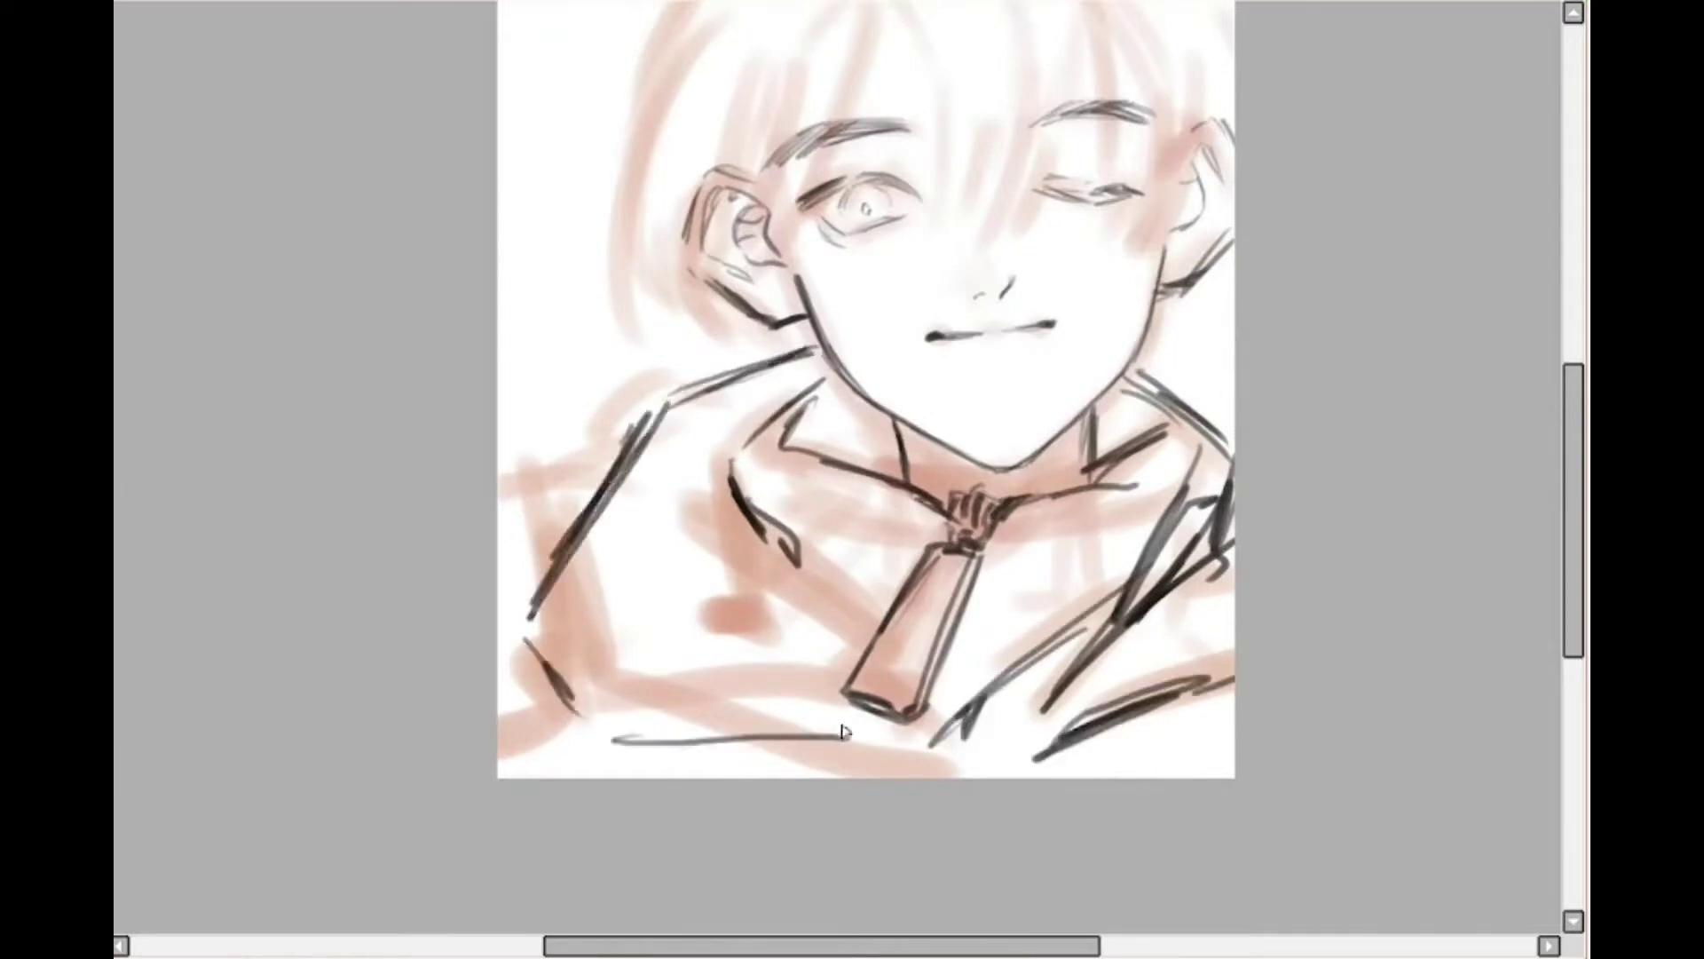
pyautogui.moveTo(744, 410)
pyautogui.mouseDown()
pyautogui.moveTo(817, 596)
pyautogui.moveTo(875, 636)
pyautogui.moveTo(669, 564)
pyautogui.mouseUp()
pyautogui.moveTo(673, 582); pyautogui.dragTo(903, 742)
pyautogui.moveTo(782, 542); pyautogui.dragTo(837, 585)
pyautogui.moveTo(827, 600); pyautogui.dragTo(861, 667)
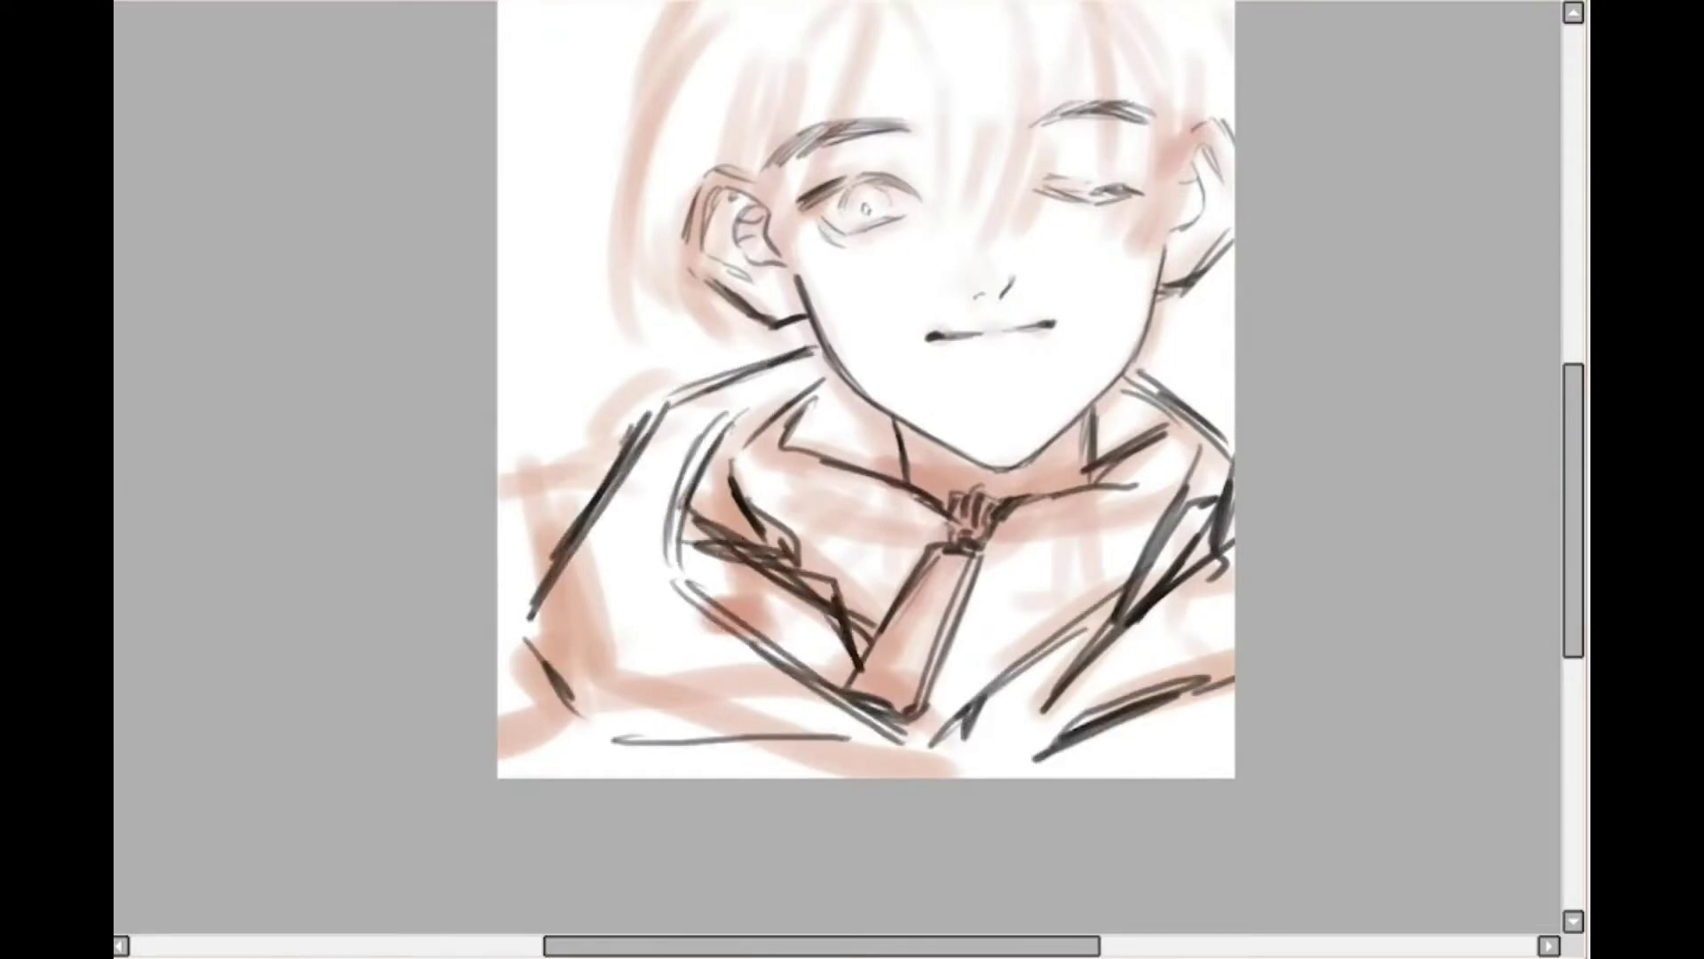
# Undo the last stroke on the left lapel, then redraw its inner edge with dark shading under the collar
pyautogui.moveTo(691, 488); pyautogui.dragTo(832, 640)
pyautogui.hotkey('ctrl', 'z')
pyautogui.moveTo(737, 435)
pyautogui.mouseDown()
pyautogui.moveTo(697, 502)
pyautogui.moveTo(710, 532)
pyautogui.mouseUp()
pyautogui.moveTo(737, 528)
pyautogui.mouseDown()
pyautogui.moveTo(786, 546)
pyautogui.moveTo(857, 692)
pyautogui.mouseUp()
pyautogui.moveTo(781, 546)
pyautogui.mouseDown()
pyautogui.moveTo(870, 728)
pyautogui.moveTo(870, 684)
pyautogui.mouseUp()
pyautogui.moveTo(910, 720); pyautogui.dragTo(940, 754)
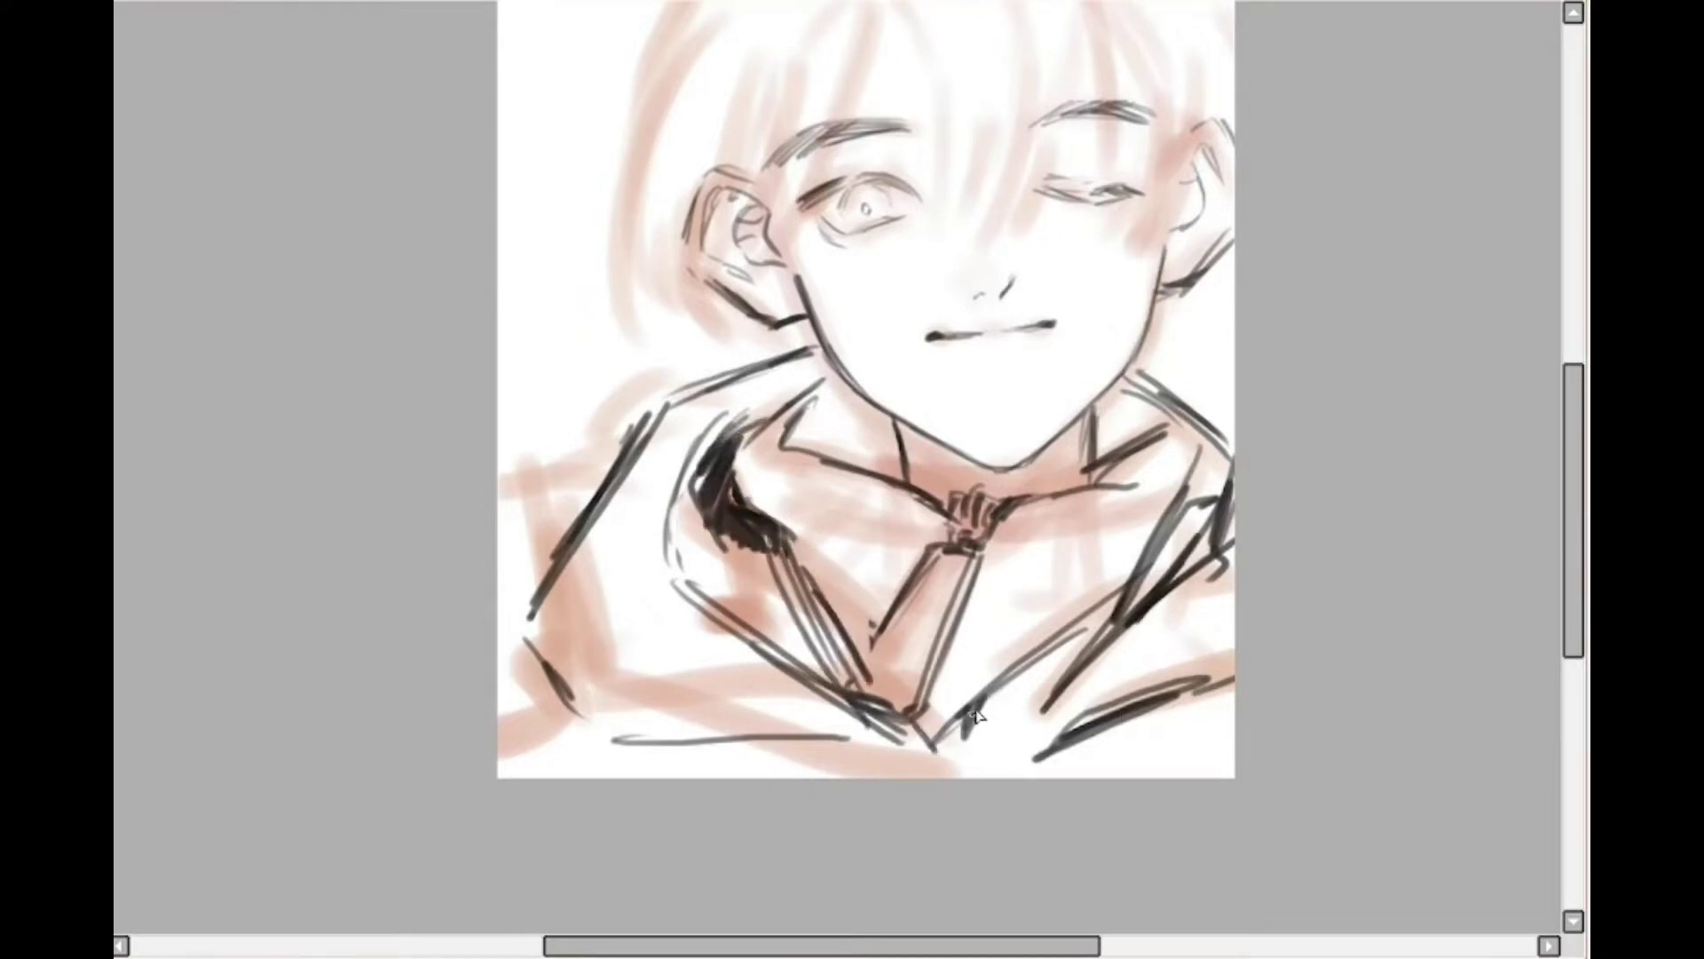
# Reinforce the lower-right jacket fold and the left sleeve outline with additional dark strokes
pyautogui.moveTo(1119, 741); pyautogui.dragTo(1232, 696)
pyautogui.moveTo(608, 487); pyautogui.dragTo(511, 612)
pyautogui.moveTo(532, 646); pyautogui.dragTo(505, 673)
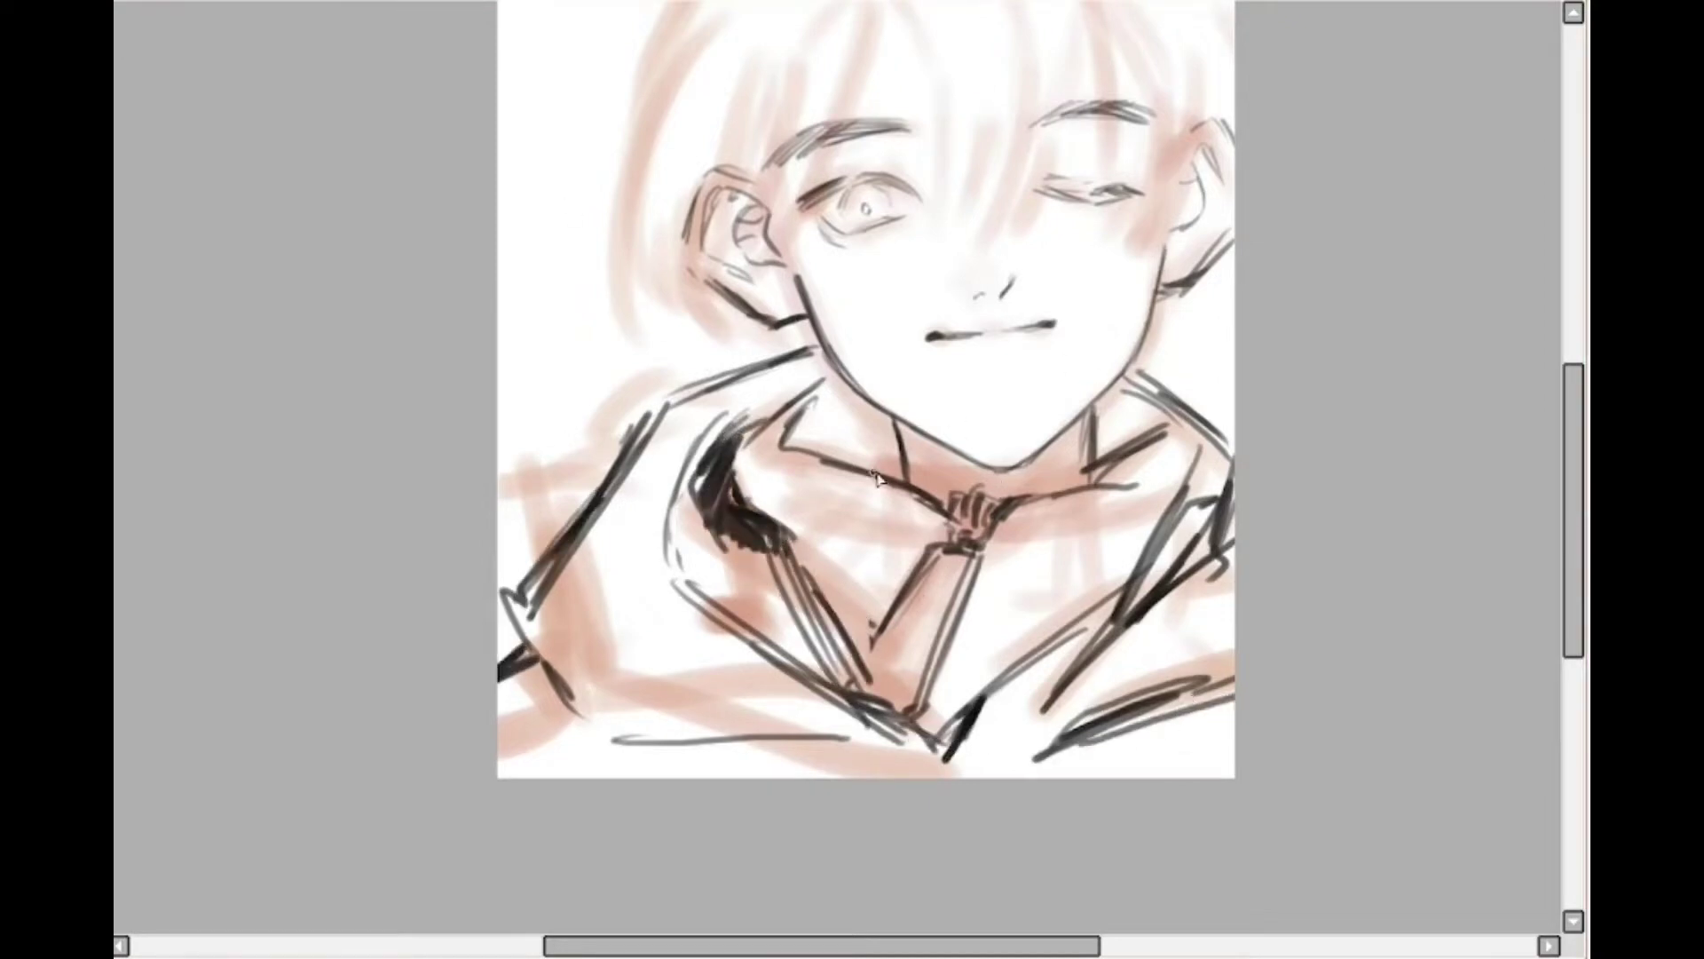
# Fill the gap beside the tie and the point where the lapels meet with dark shadow strokes
pyautogui.moveTo(972, 568); pyautogui.dragTo(955, 745)
pyautogui.moveTo(1003, 675); pyautogui.dragTo(959, 759)
pyautogui.moveTo(928, 726); pyautogui.dragTo(952, 758)
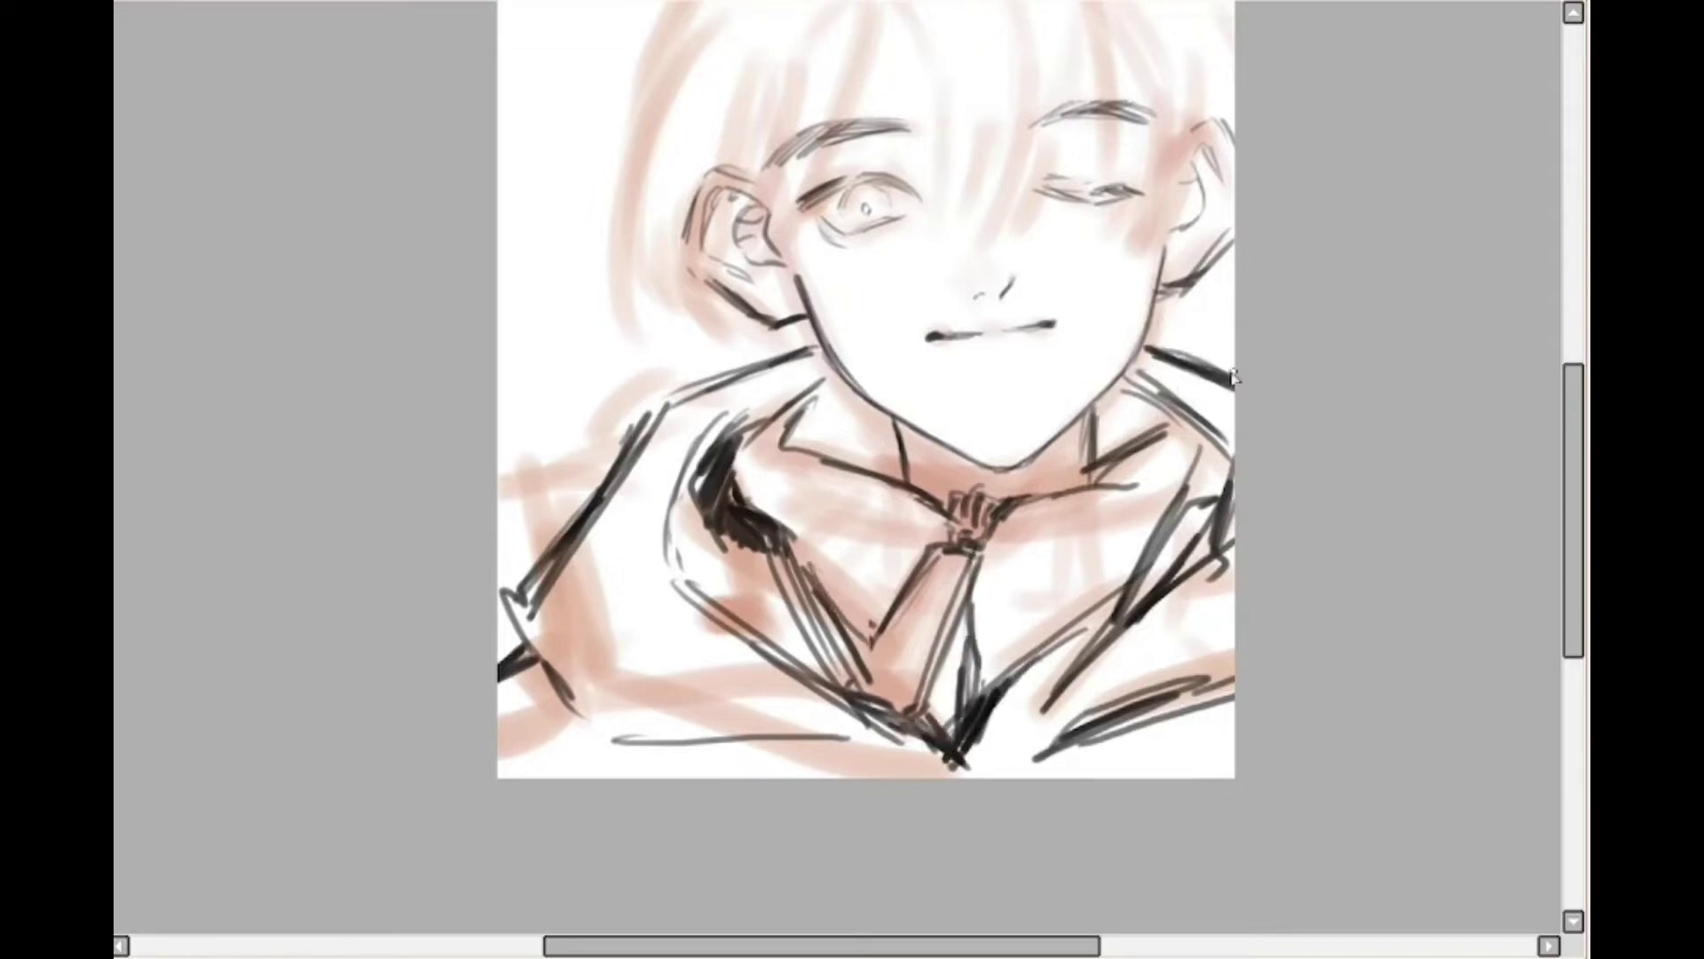
# Hatch dark shadow strokes beneath the right side of the collar along the jacket lapel
pyautogui.moveTo(1145, 531); pyautogui.dragTo(1069, 597)
pyautogui.moveTo(1120, 586); pyautogui.dragTo(1189, 439)
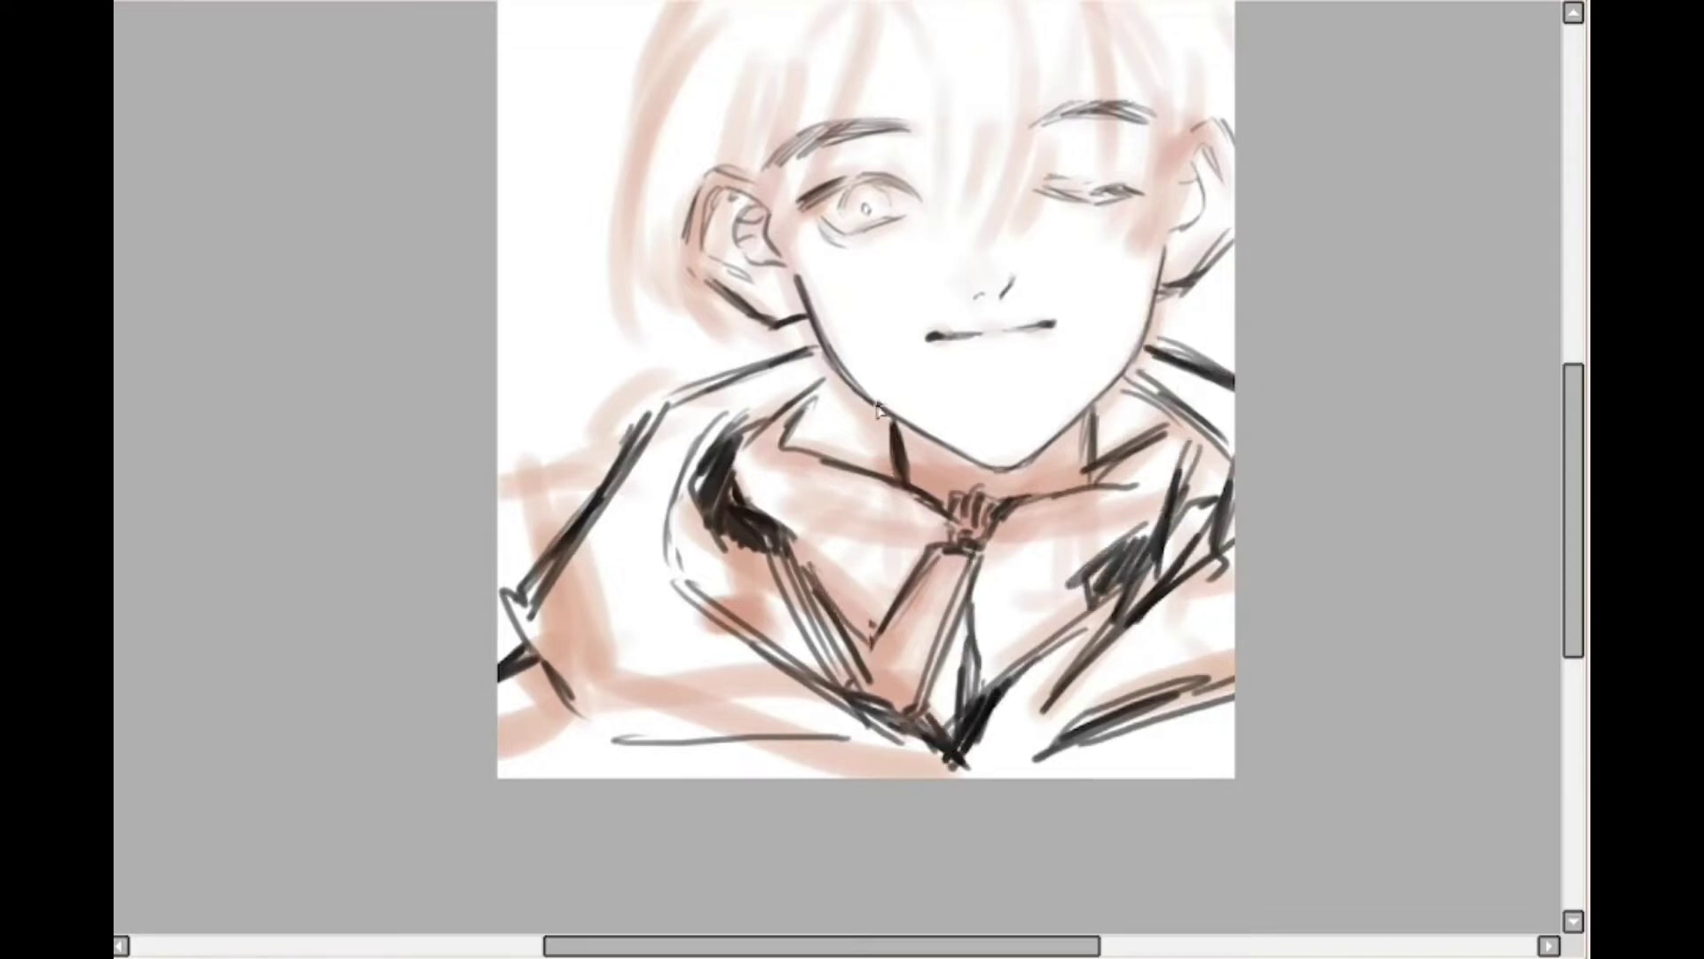
pyautogui.scroll(-1, 1114, 401)
pyautogui.scroll(2, 1115, 395)
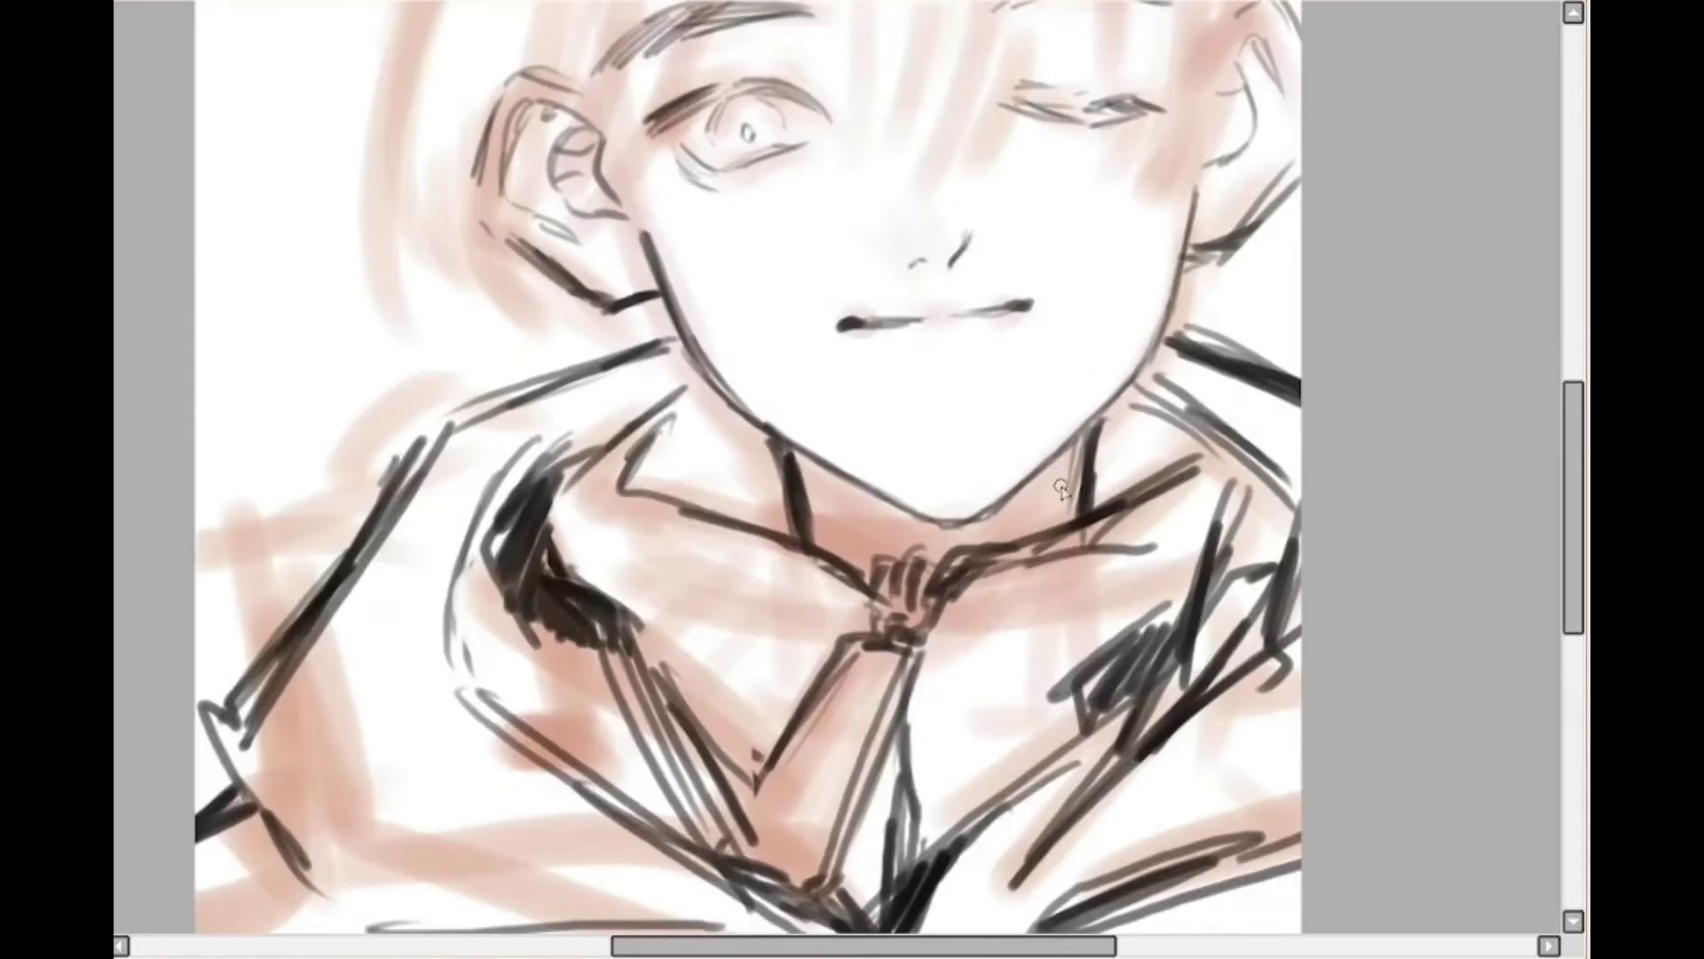
pyautogui.scroll(-1, 761, 463)
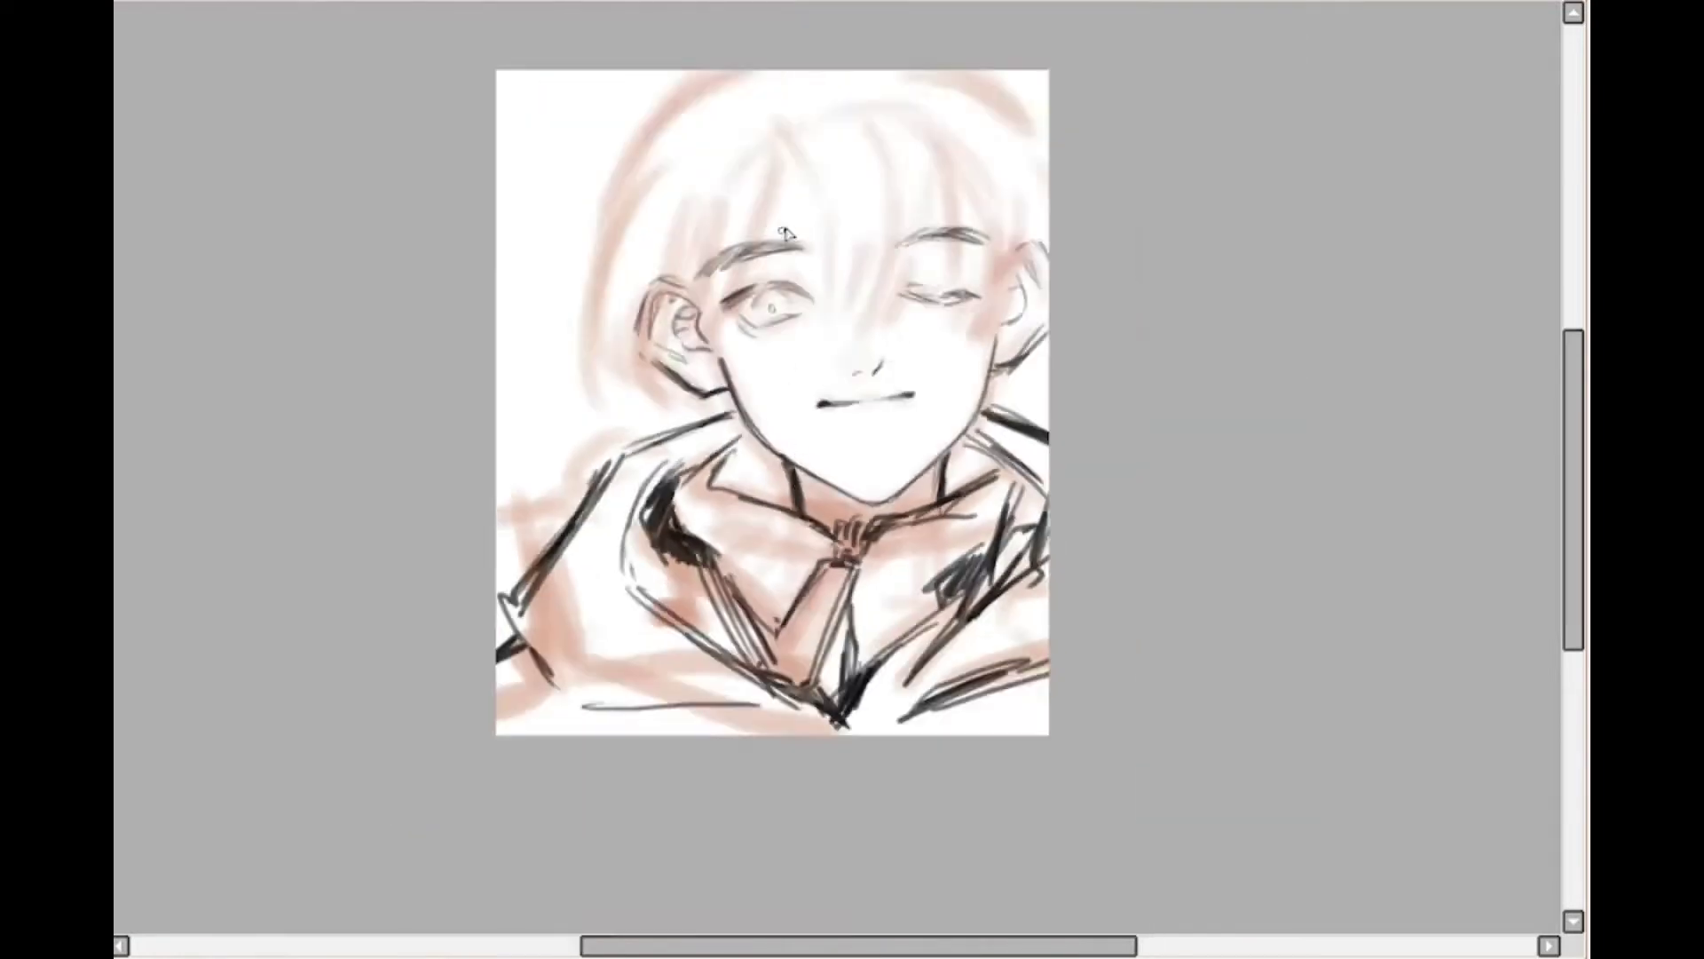
# Draw dark tapering hair strands for the central bangs, from the parting down to the bridge of the nose
pyautogui.scroll(1, 896, 186)
pyautogui.moveTo(756, 36)
pyautogui.mouseDown()
pyautogui.moveTo(839, 238)
pyautogui.moveTo(841, 439)
pyautogui.mouseUp()
pyautogui.moveTo(916, 266); pyautogui.dragTo(906, 417)
pyautogui.moveTo(1013, 176)
pyautogui.mouseDown()
pyautogui.moveTo(924, 442)
pyautogui.moveTo(918, 417)
pyautogui.mouseUp()
pyautogui.moveTo(1033, 161); pyautogui.dragTo(962, 428)
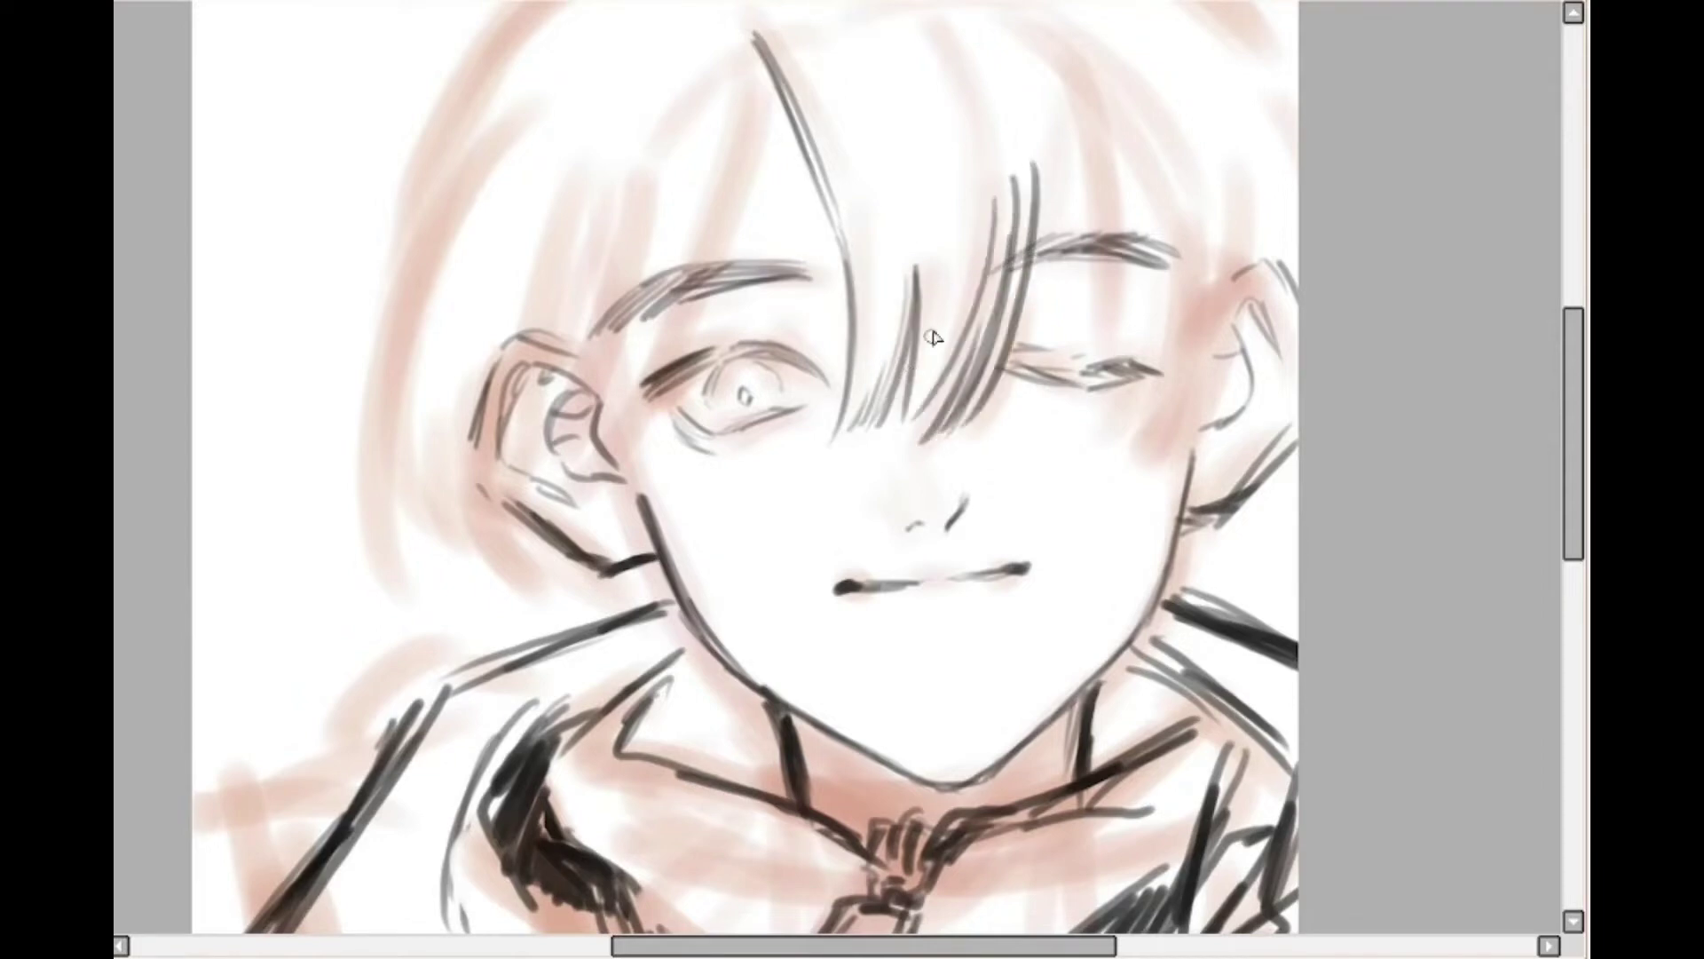
pyautogui.moveTo(933, 334); pyautogui.dragTo(930, 460)
# Add dark bang strands over the winking eye and one long strand falling from the crown beside it
pyautogui.moveTo(1064, 227); pyautogui.dragTo(1013, 417)
pyautogui.moveTo(1063, 220); pyautogui.dragTo(1081, 507)
pyautogui.moveTo(1091, 242); pyautogui.dragTo(1083, 462)
pyautogui.moveTo(922, 89); pyautogui.dragTo(1015, 424)
# Draw dark hair strands sweeping down over the open eye's brow, the temple and the left ear
pyautogui.moveTo(779, 191)
pyautogui.mouseDown()
pyautogui.moveTo(719, 387)
pyautogui.moveTo(636, 561)
pyautogui.mouseUp()
pyautogui.moveTo(679, 340); pyautogui.dragTo(599, 537)
pyautogui.moveTo(777, 187); pyautogui.dragTo(641, 546)
pyautogui.moveTo(671, 180); pyautogui.dragTo(612, 546)
pyautogui.moveTo(546, 191); pyautogui.dragTo(466, 568)
pyautogui.moveTo(561, 381); pyautogui.dragTo(542, 613)
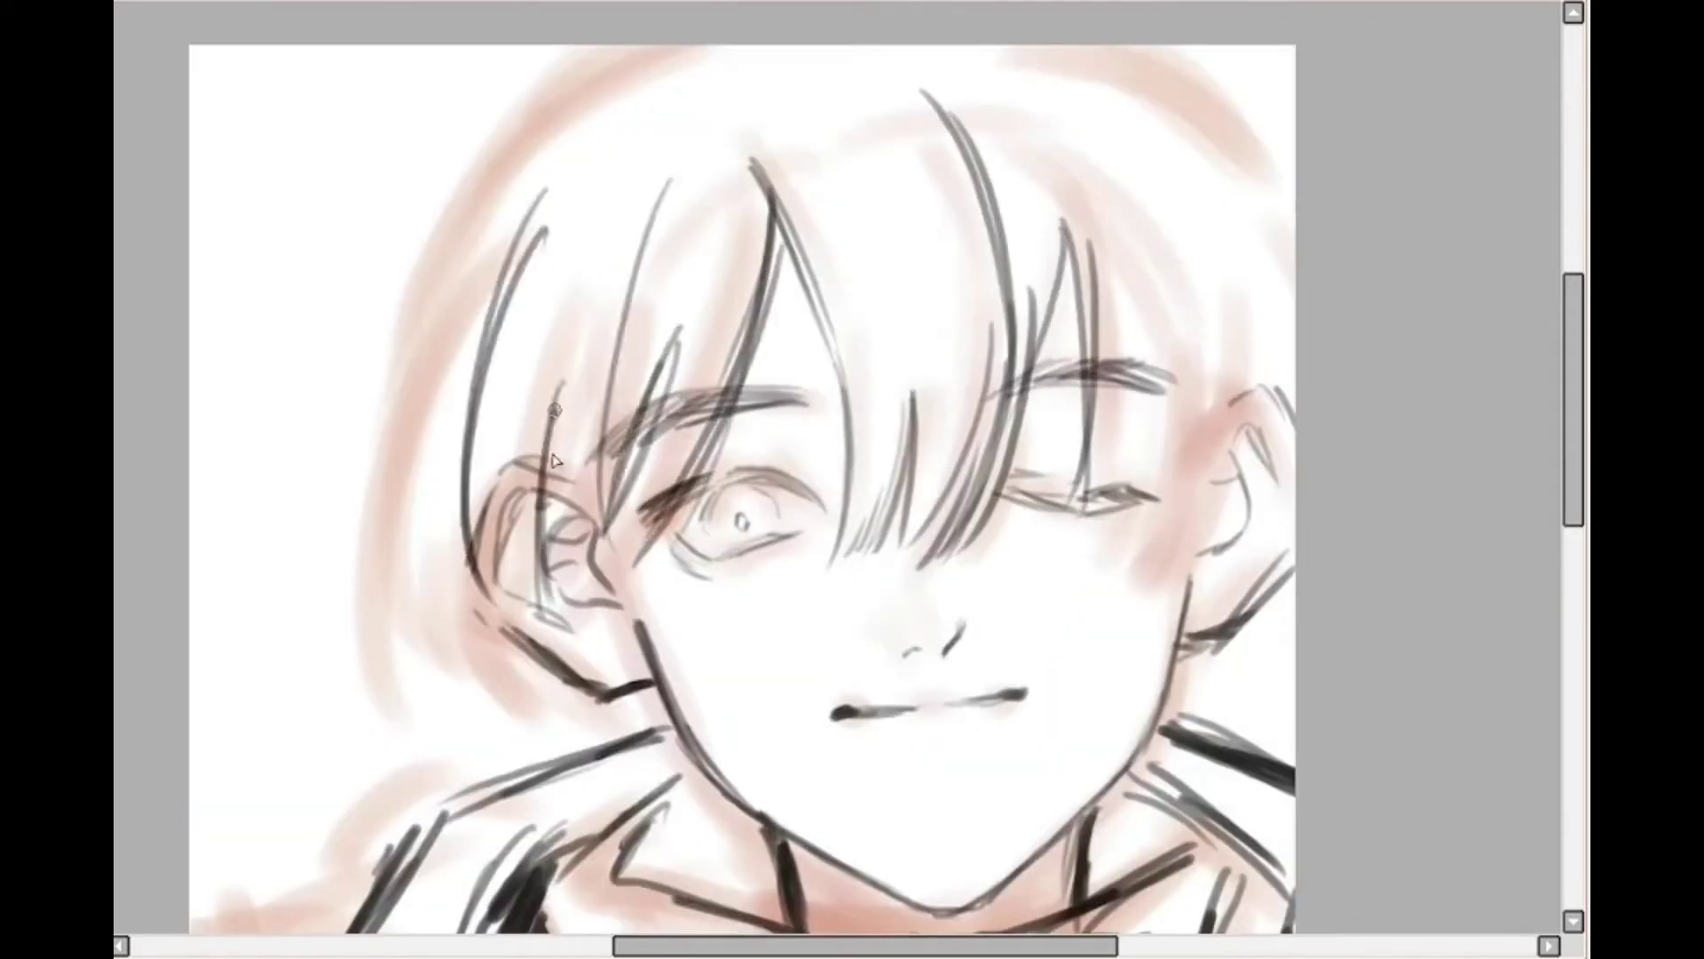
pyautogui.moveTo(590, 407); pyautogui.dragTo(546, 602)
pyautogui.moveTo(519, 369); pyautogui.dragTo(475, 599)
# Outline the outer left side of the hair and its pointed tips curling below the ear
pyautogui.moveTo(437, 275); pyautogui.dragTo(347, 586)
pyautogui.moveTo(368, 493)
pyautogui.mouseDown()
pyautogui.moveTo(383, 683)
pyautogui.moveTo(374, 653)
pyautogui.mouseUp()
pyautogui.moveTo(394, 576); pyautogui.dragTo(462, 683)
pyautogui.moveTo(441, 572); pyautogui.dragTo(462, 677)
pyautogui.moveTo(457, 593); pyautogui.dragTo(561, 716)
pyautogui.moveTo(599, 50)
pyautogui.mouseDown()
pyautogui.moveTo(430, 255)
pyautogui.moveTo(332, 544)
pyautogui.mouseUp()
pyautogui.moveTo(450, 229); pyautogui.dragTo(339, 462)
pyautogui.moveTo(421, 311); pyautogui.dragTo(360, 646)
# Sketch the hair strands beside the winking eye and right ear, plus the upper-right contour of the head
pyautogui.moveTo(1121, 210); pyautogui.dragTo(1132, 458)
pyautogui.moveTo(1129, 258); pyautogui.dragTo(1097, 597)
pyautogui.moveTo(1159, 514); pyautogui.dragTo(1115, 598)
pyautogui.moveTo(1241, 273)
pyautogui.mouseDown()
pyautogui.moveTo(1249, 330)
pyautogui.moveTo(1156, 582)
pyautogui.mouseUp()
pyautogui.moveTo(1188, 46); pyautogui.dragTo(1294, 203)
# Flip the canvas horizontally and reinforce the outer hair contour on both sides of the crown
pyautogui.scroll(-3, 1120, 218)
pyautogui.scroll(1, 1097, 375)
pyautogui.press('h')
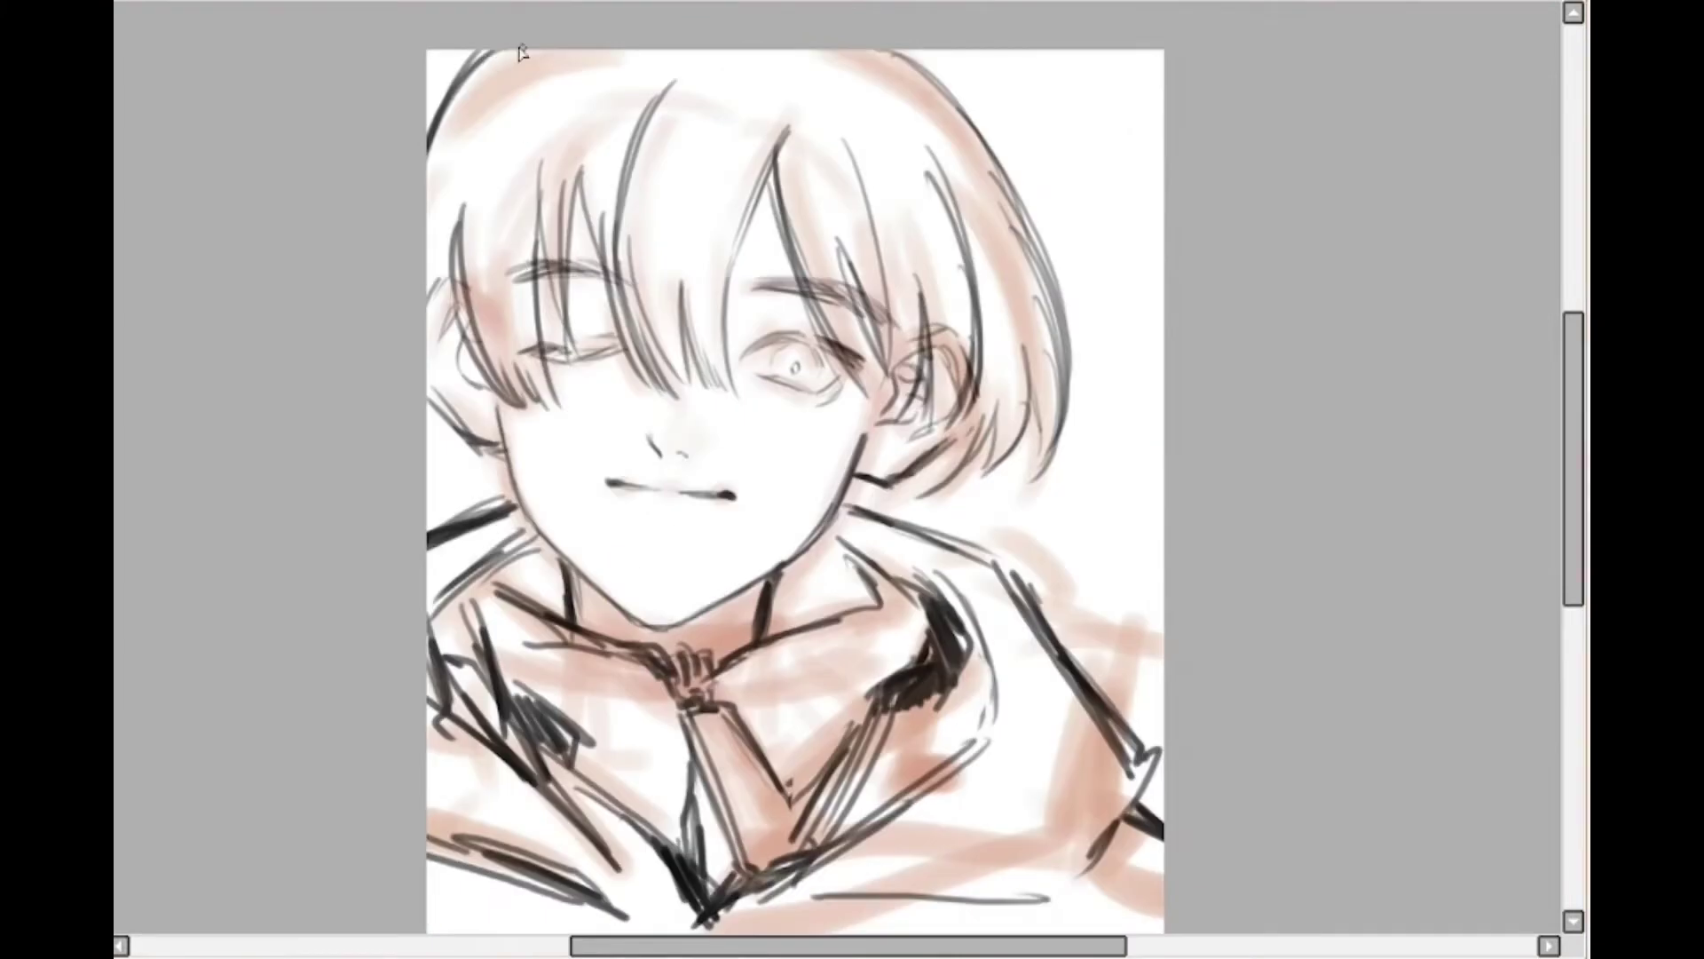
pyautogui.moveTo(498, 50); pyautogui.dragTo(429, 140)
pyautogui.moveTo(921, 51); pyautogui.dragTo(1040, 251)
# Add long strands from the crown into the bangs and side hair, then flip the canvas back
pyautogui.moveTo(923, 52); pyautogui.dragTo(1053, 289)
pyautogui.moveTo(671, 50); pyautogui.dragTo(602, 285)
pyautogui.moveTo(550, 50); pyautogui.dragTo(455, 297)
pyautogui.moveTo(516, 82); pyautogui.dragTo(464, 350)
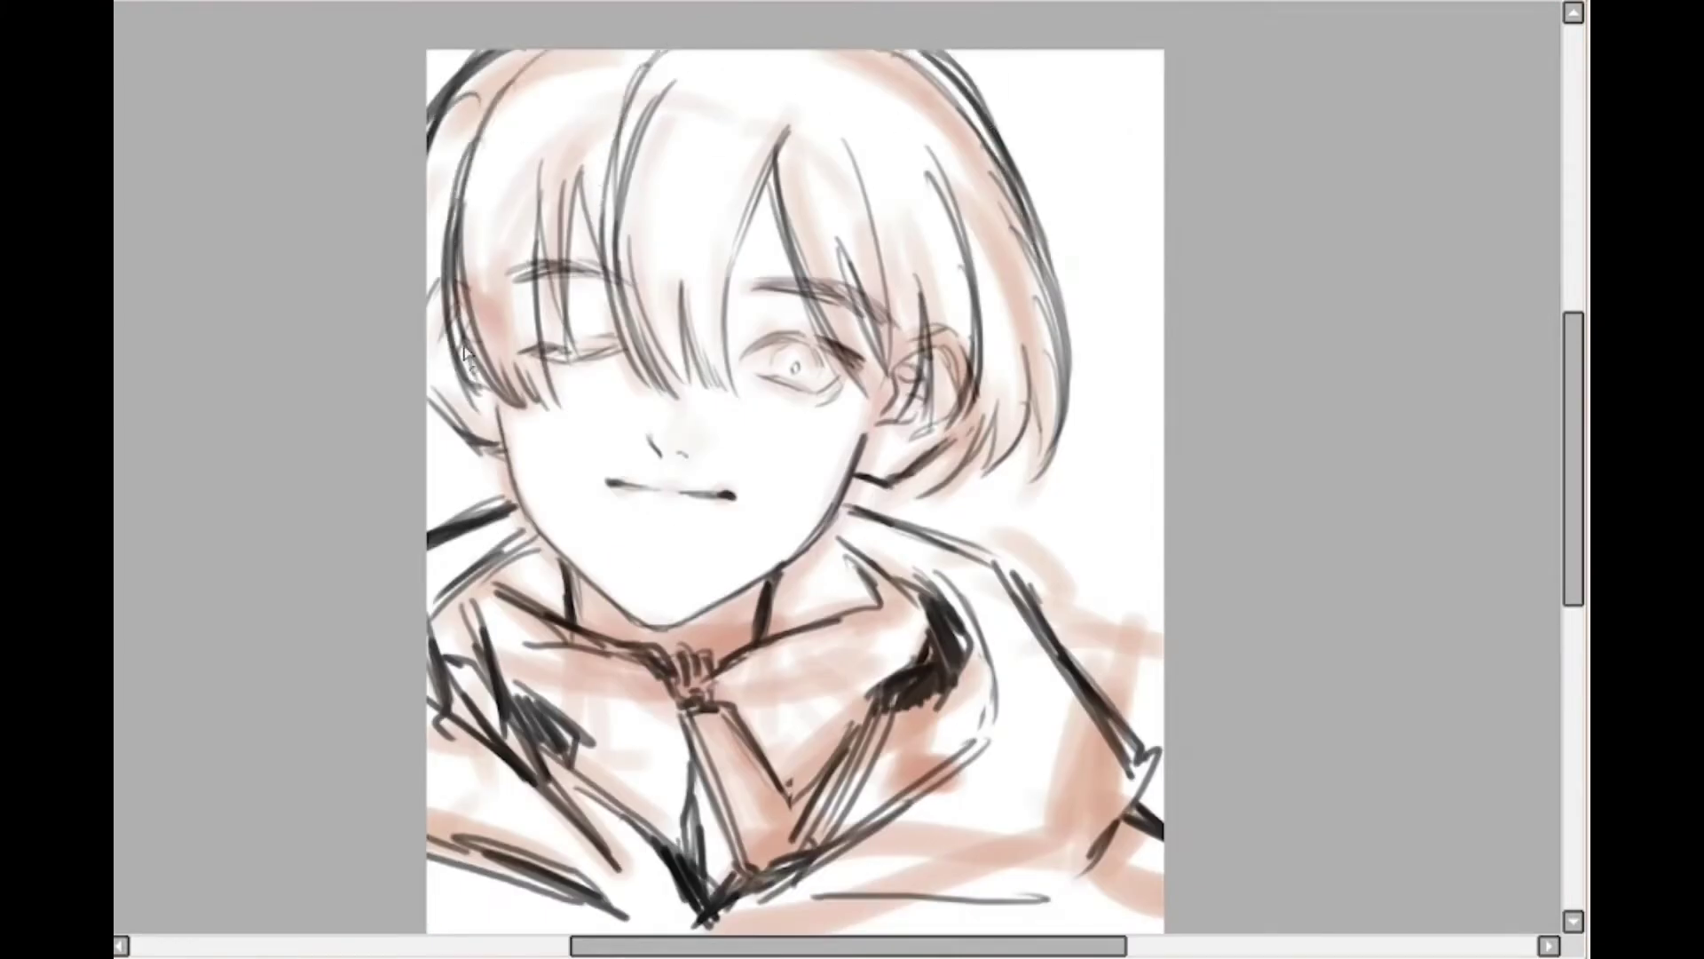
pyautogui.moveTo(791, 69); pyautogui.dragTo(737, 263)
pyautogui.moveTo(790, 70); pyautogui.dragTo(766, 152)
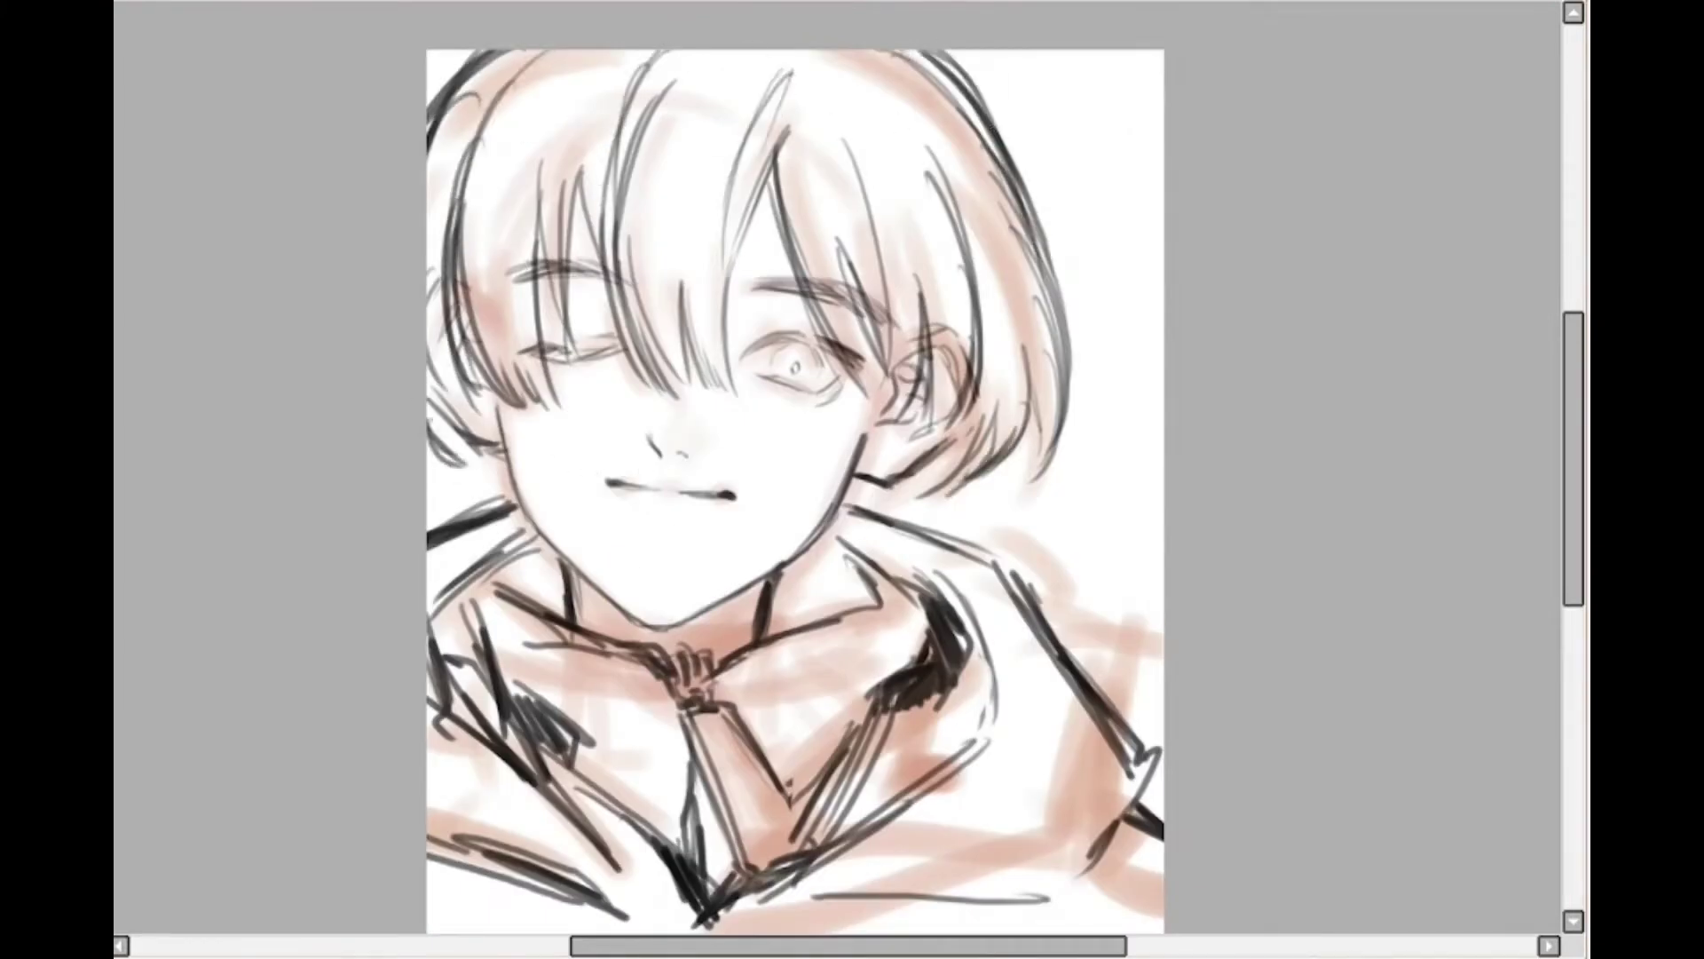
pyautogui.press('h')
# Block in the hair, face, neck and left shoulder with a flat grey base beneath the line art
pyautogui.scroll(-1, 835, 91)
pyautogui.press('e')
pyautogui.scroll(4, 886, 292)
pyautogui.scroll(-4, 956, 254)
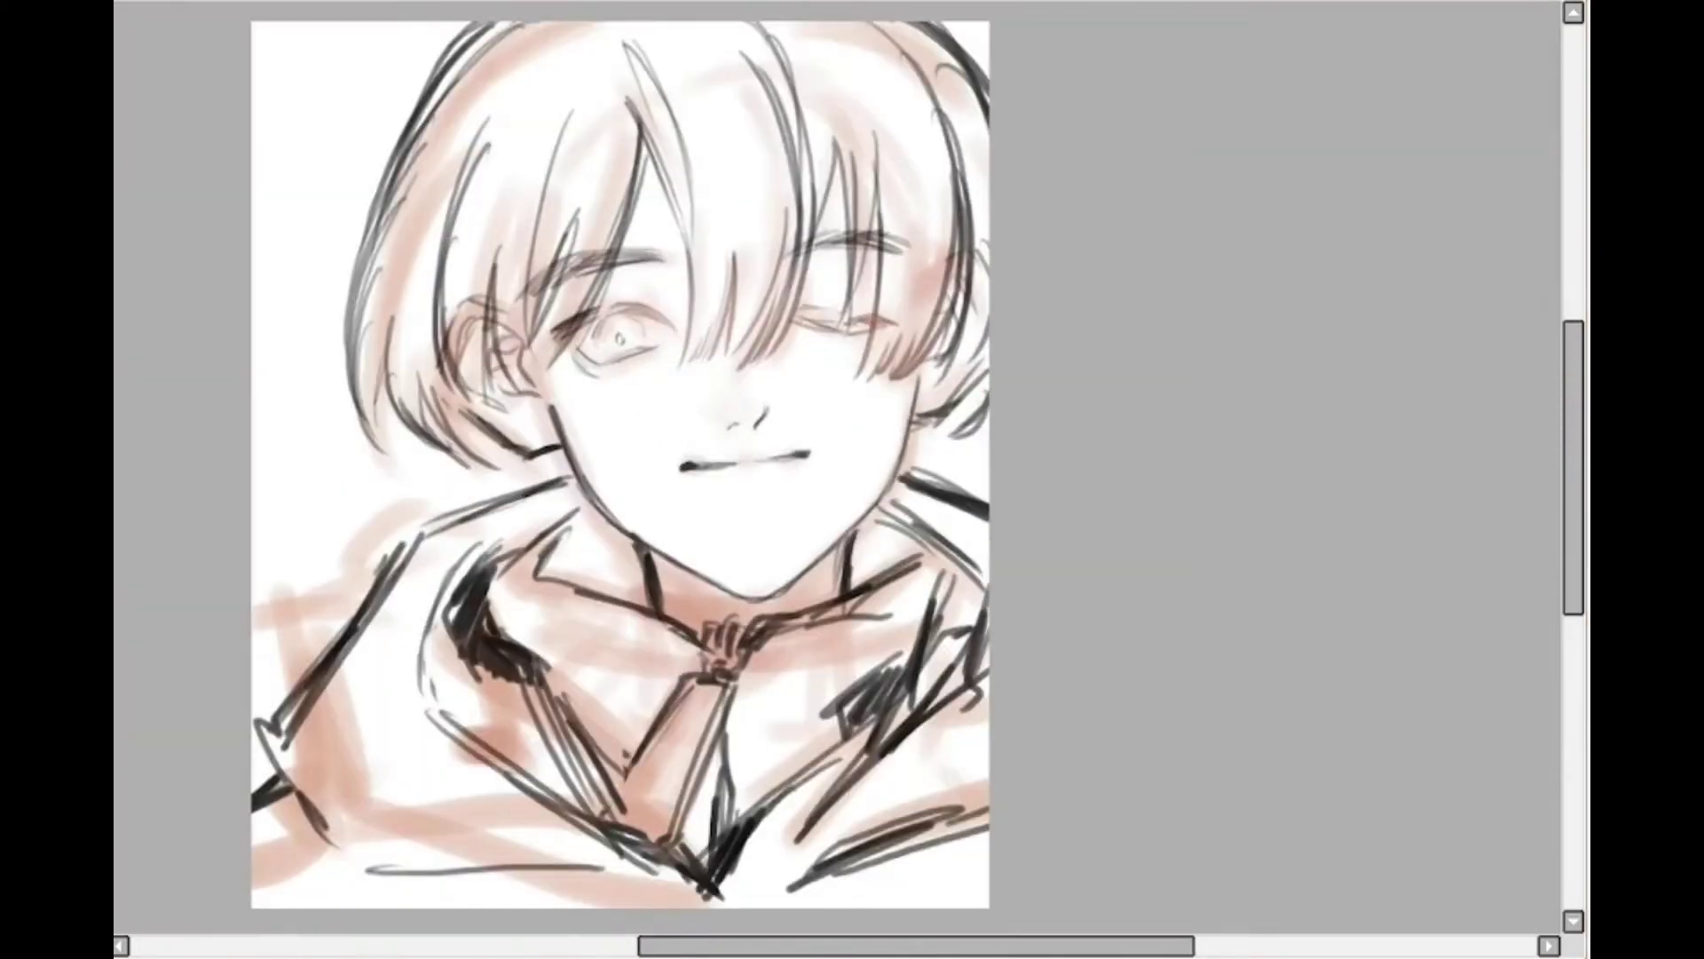
pyautogui.moveTo(567, 66)
pyautogui.mouseDown()
pyautogui.moveTo(524, 411)
pyautogui.moveTo(495, 466)
pyautogui.moveTo(404, 355)
pyautogui.moveTo(376, 445)
pyautogui.mouseUp()
pyautogui.moveTo(497, 36)
pyautogui.mouseDown()
pyautogui.moveTo(613, 391)
pyautogui.moveTo(266, 879)
pyautogui.mouseUp()
pyautogui.moveTo(941, 355)
pyautogui.mouseDown()
pyautogui.moveTo(899, 442)
pyautogui.moveTo(901, 40)
pyautogui.moveTo(692, 231)
pyautogui.moveTo(837, 460)
pyautogui.moveTo(817, 494)
pyautogui.moveTo(515, 440)
pyautogui.mouseUp()
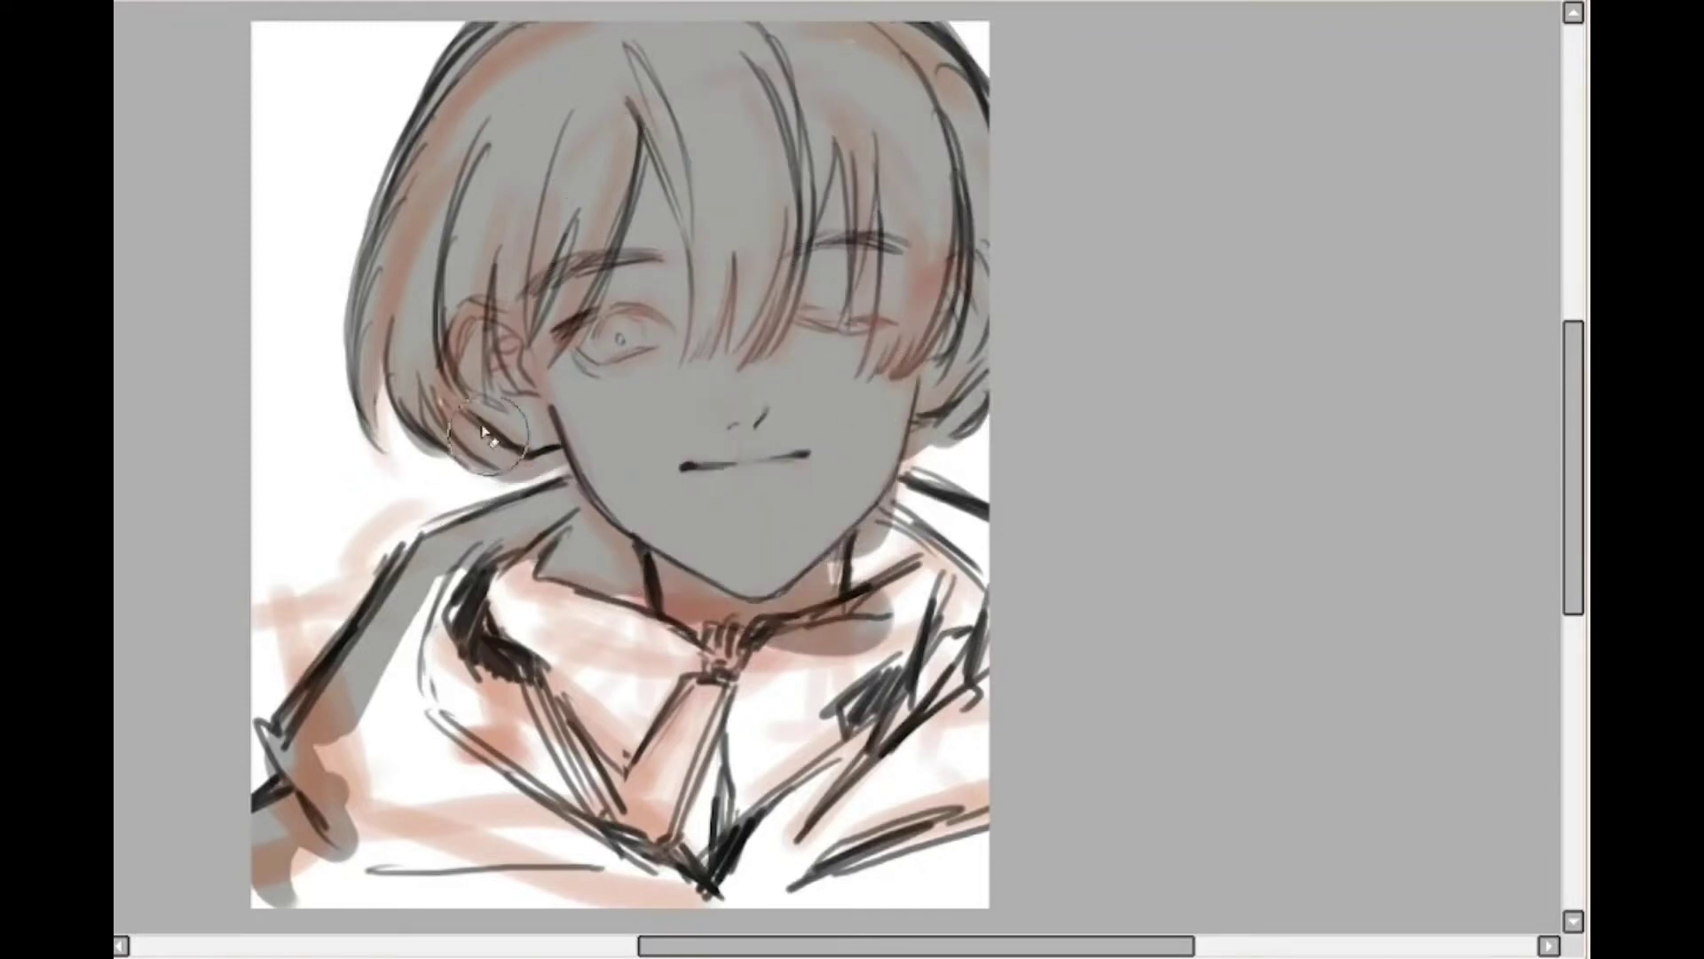
# Extend the base fill over the whole jacket and tint the figure with peach and pink skin tones
pyautogui.scroll(-2, 875, 497)
pyautogui.moveTo(577, 706)
pyautogui.mouseDown()
pyautogui.moveTo(834, 469)
pyautogui.moveTo(557, 781)
pyautogui.moveTo(866, 782)
pyautogui.mouseUp()
pyautogui.moveTo(701, 190)
pyautogui.mouseDown()
pyautogui.moveTo(515, 256)
pyautogui.moveTo(513, 864)
pyautogui.moveTo(914, 763)
pyautogui.mouseUp()
pyautogui.moveTo(444, 773); pyautogui.dragTo(870, 764)
pyautogui.moveTo(497, 653)
pyautogui.mouseDown()
pyautogui.moveTo(961, 424)
pyautogui.moveTo(978, 626)
pyautogui.moveTo(937, 451)
pyautogui.mouseUp()
pyautogui.scroll(3, 705, 344)
pyautogui.scroll(-3, 743, 342)
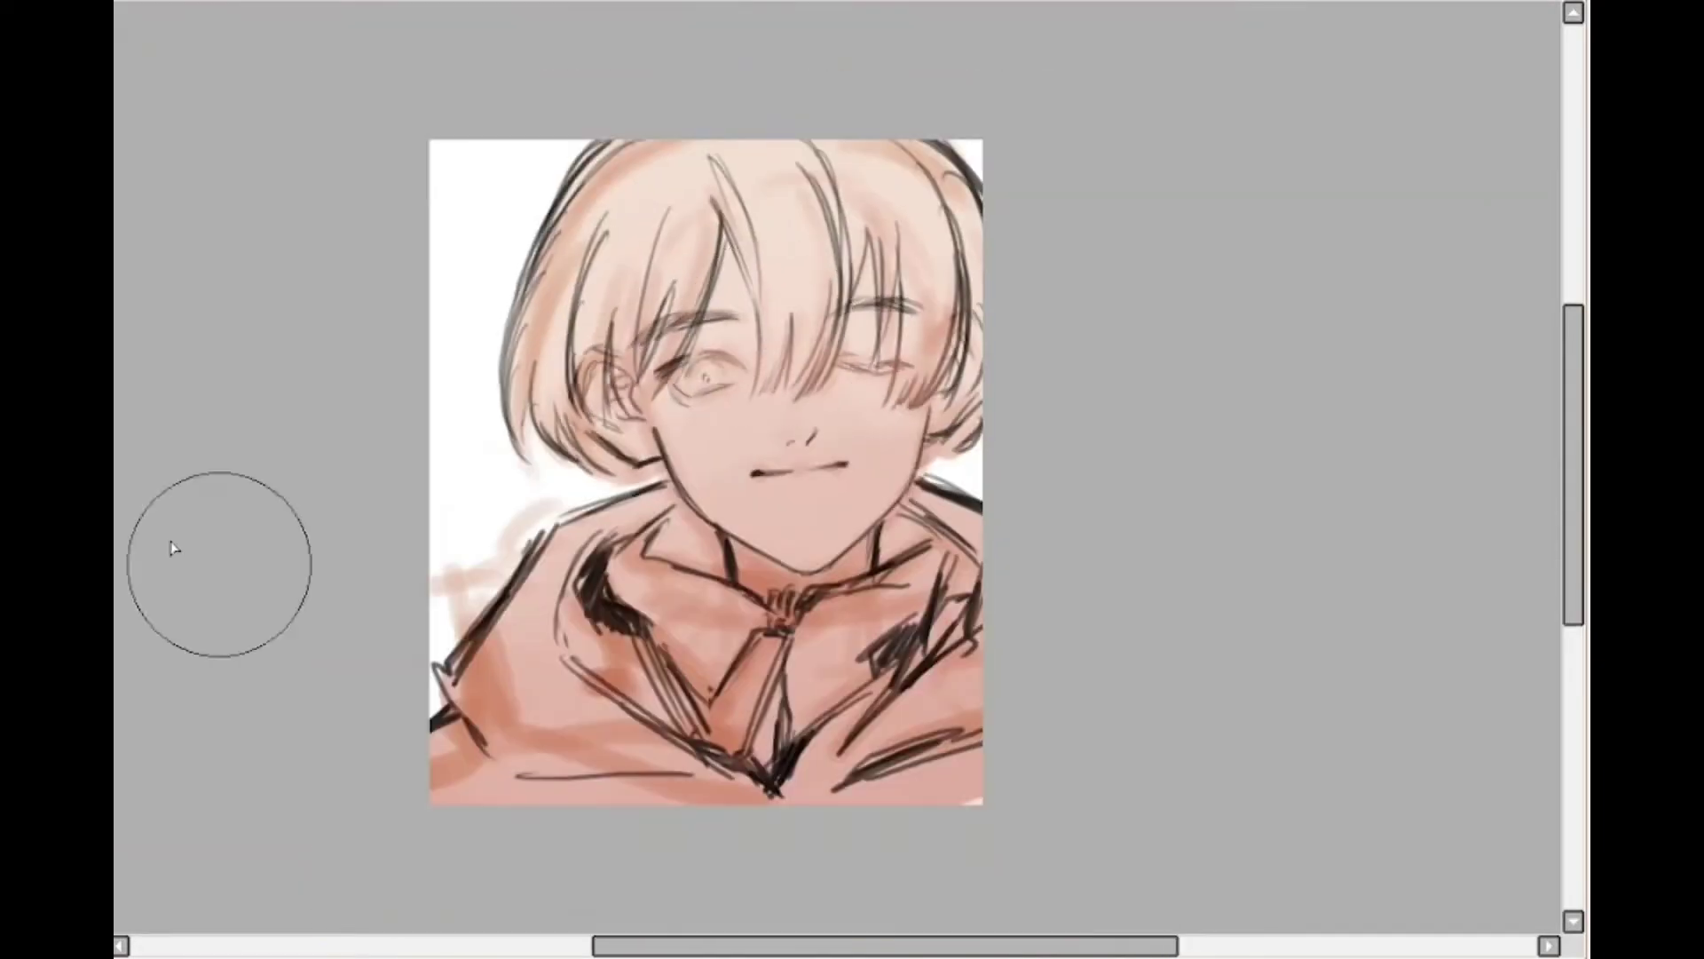
# Paint the hair teal, leaving skin visible in the gaps between the bangs
pyautogui.moveTo(620, 168)
pyautogui.mouseDown()
pyautogui.moveTo(590, 346)
pyautogui.moveTo(686, 211)
pyautogui.moveTo(779, 171)
pyautogui.moveTo(808, 267)
pyautogui.moveTo(853, 178)
pyautogui.mouseUp()
pyautogui.moveTo(850, 259)
pyautogui.mouseDown()
pyautogui.moveTo(915, 319)
pyautogui.moveTo(913, 208)
pyautogui.moveTo(972, 400)
pyautogui.moveTo(932, 452)
pyautogui.mouseUp()
# Brush a soft pink blush over the nose and tint the open eye's white pale grey
pyautogui.scroll(2, 643, 411)
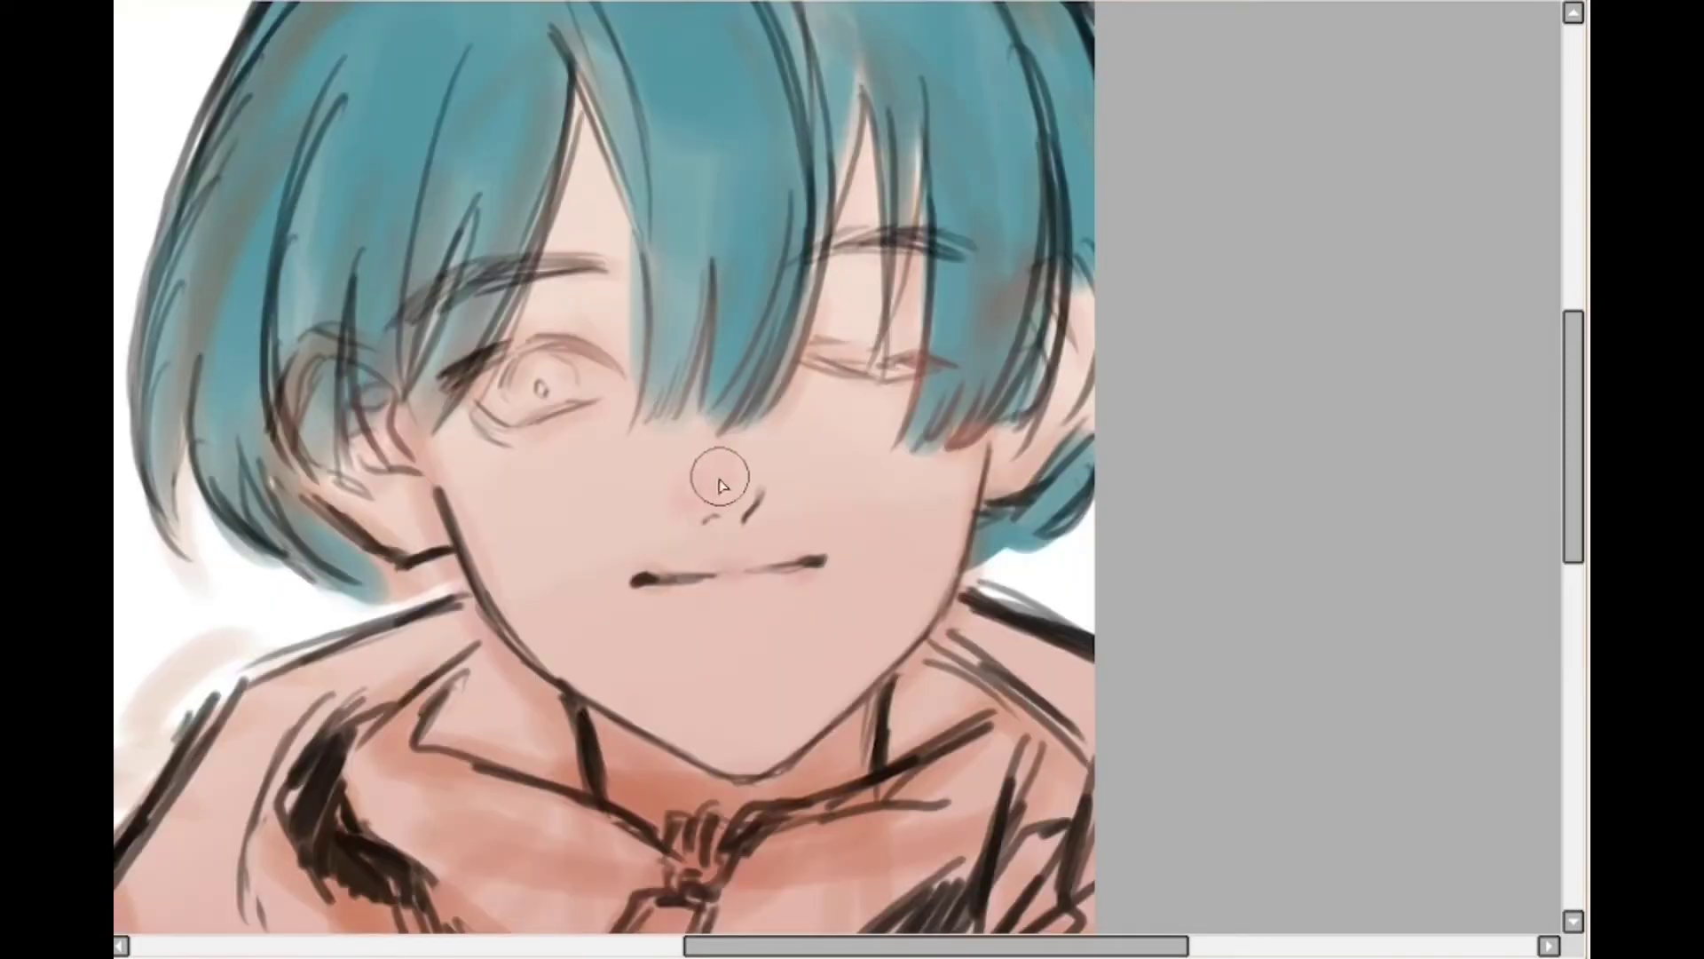
pyautogui.moveTo(720, 477); pyautogui.dragTo(767, 472)
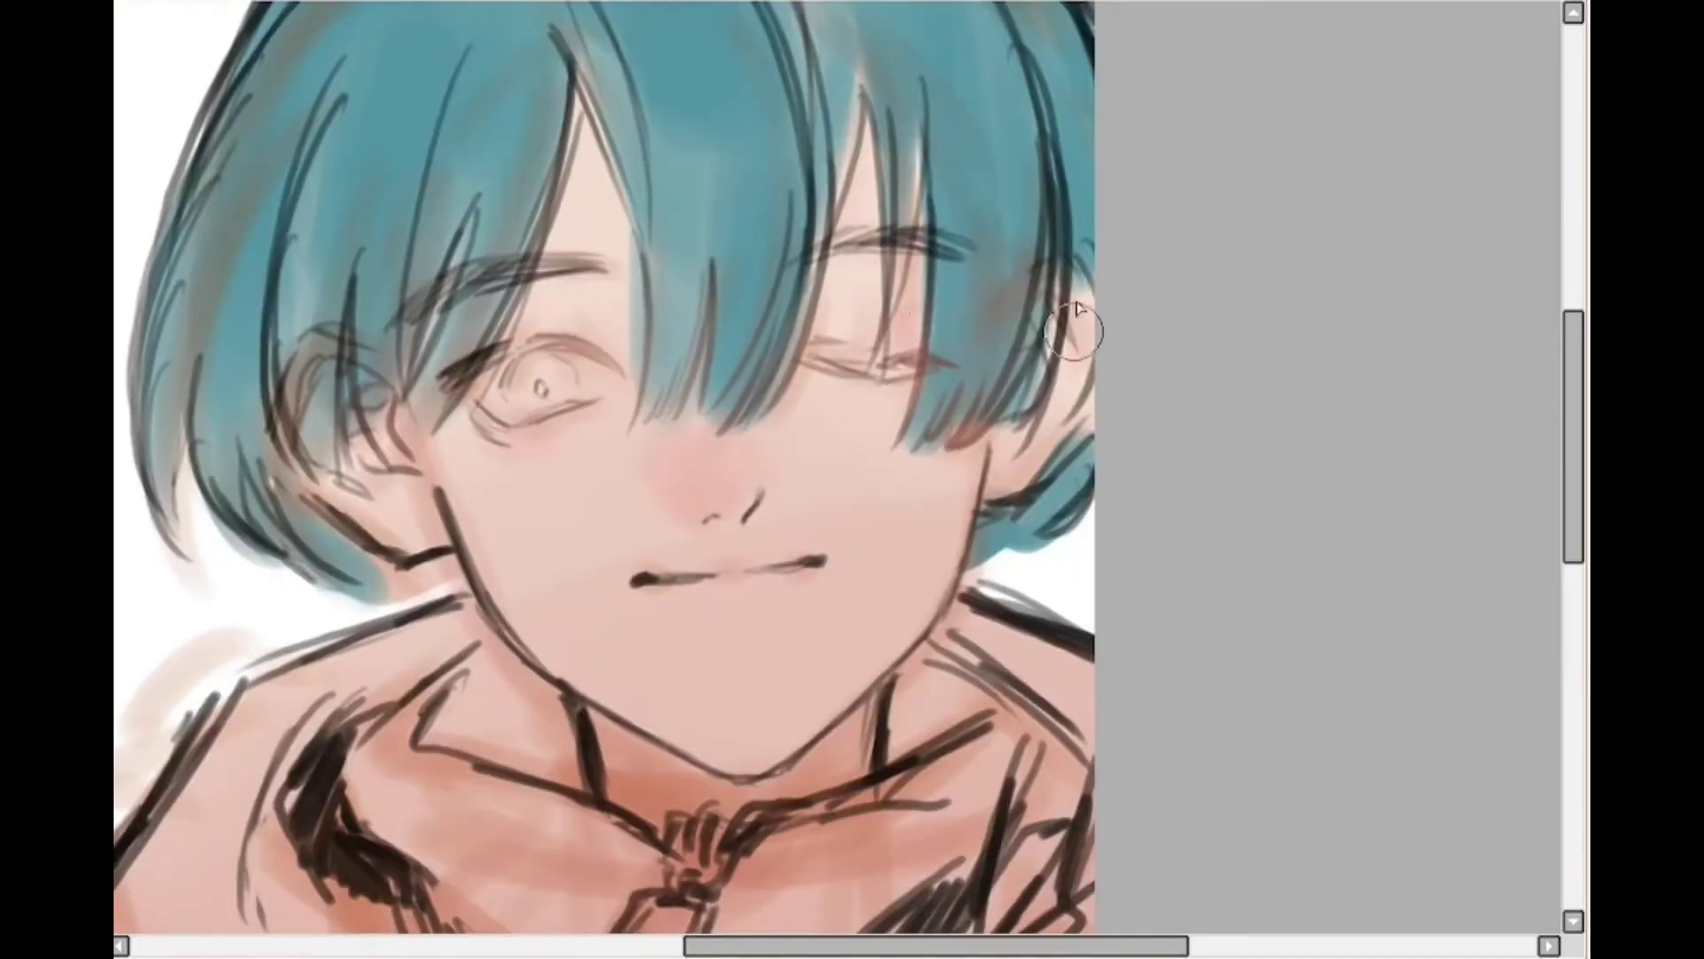
pyautogui.moveTo(522, 391); pyautogui.dragTo(577, 380)
pyautogui.scroll(-2, 528, 304)
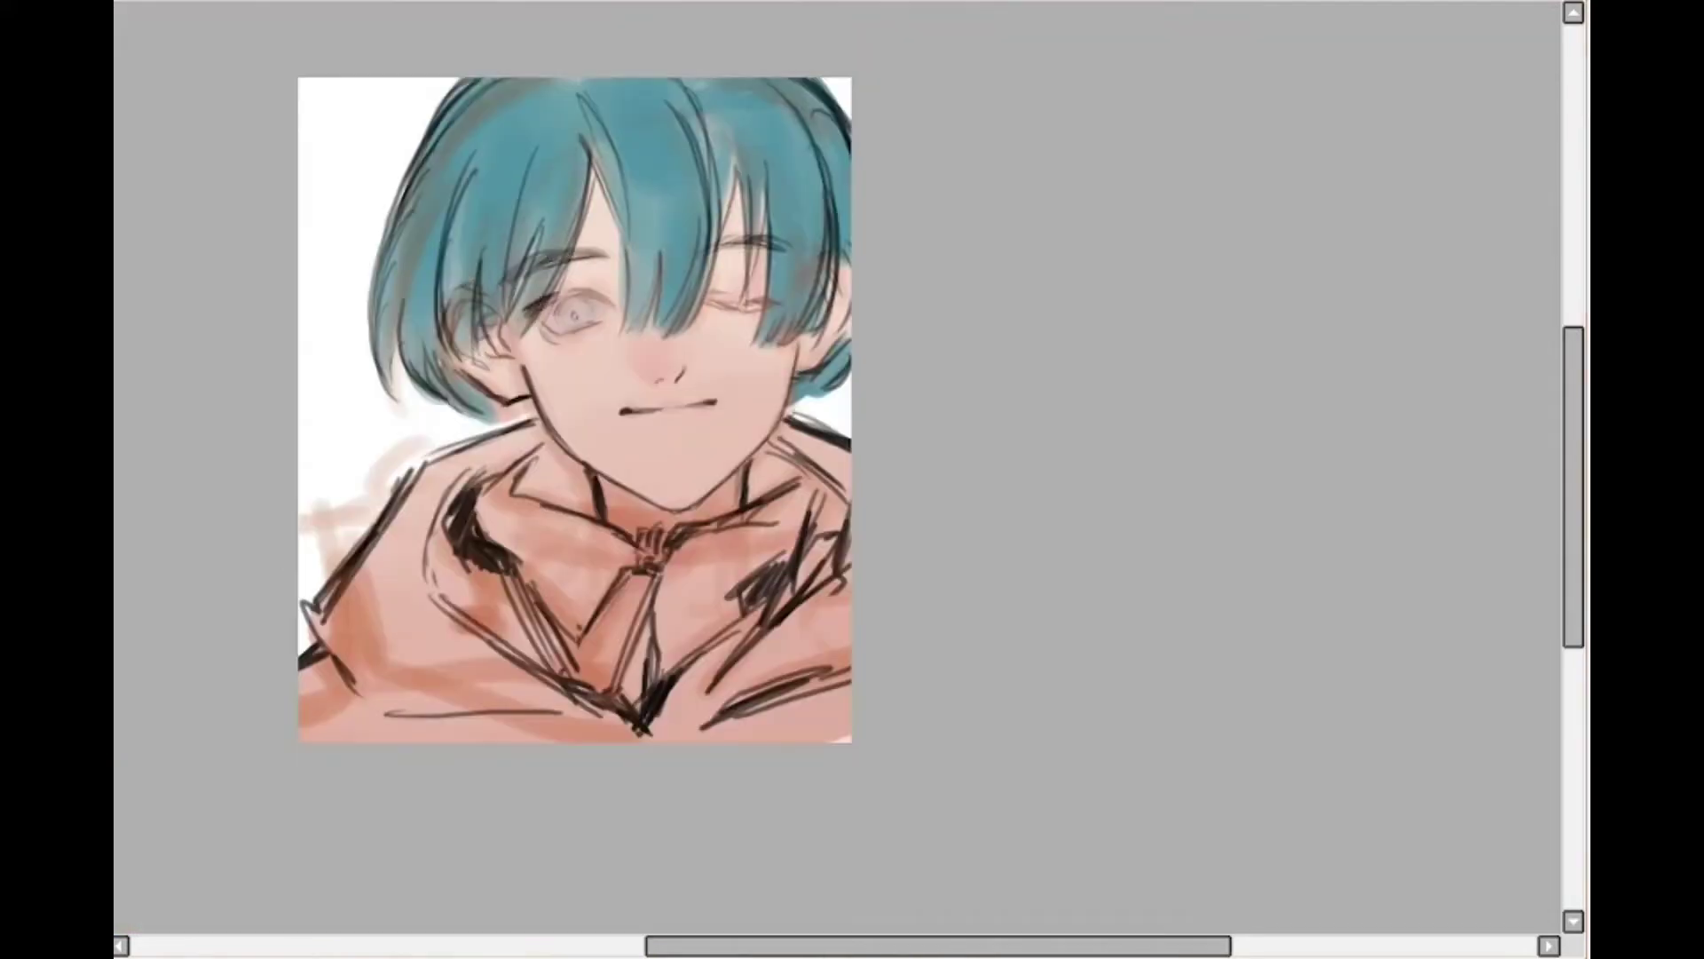
# Shift the teal hair toward green and blend warm muted tones into the bangs and lower side hair
pyautogui.moveTo(441, 270)
pyautogui.mouseDown()
pyautogui.moveTo(742, 166)
pyautogui.moveTo(668, 262)
pyautogui.mouseUp()
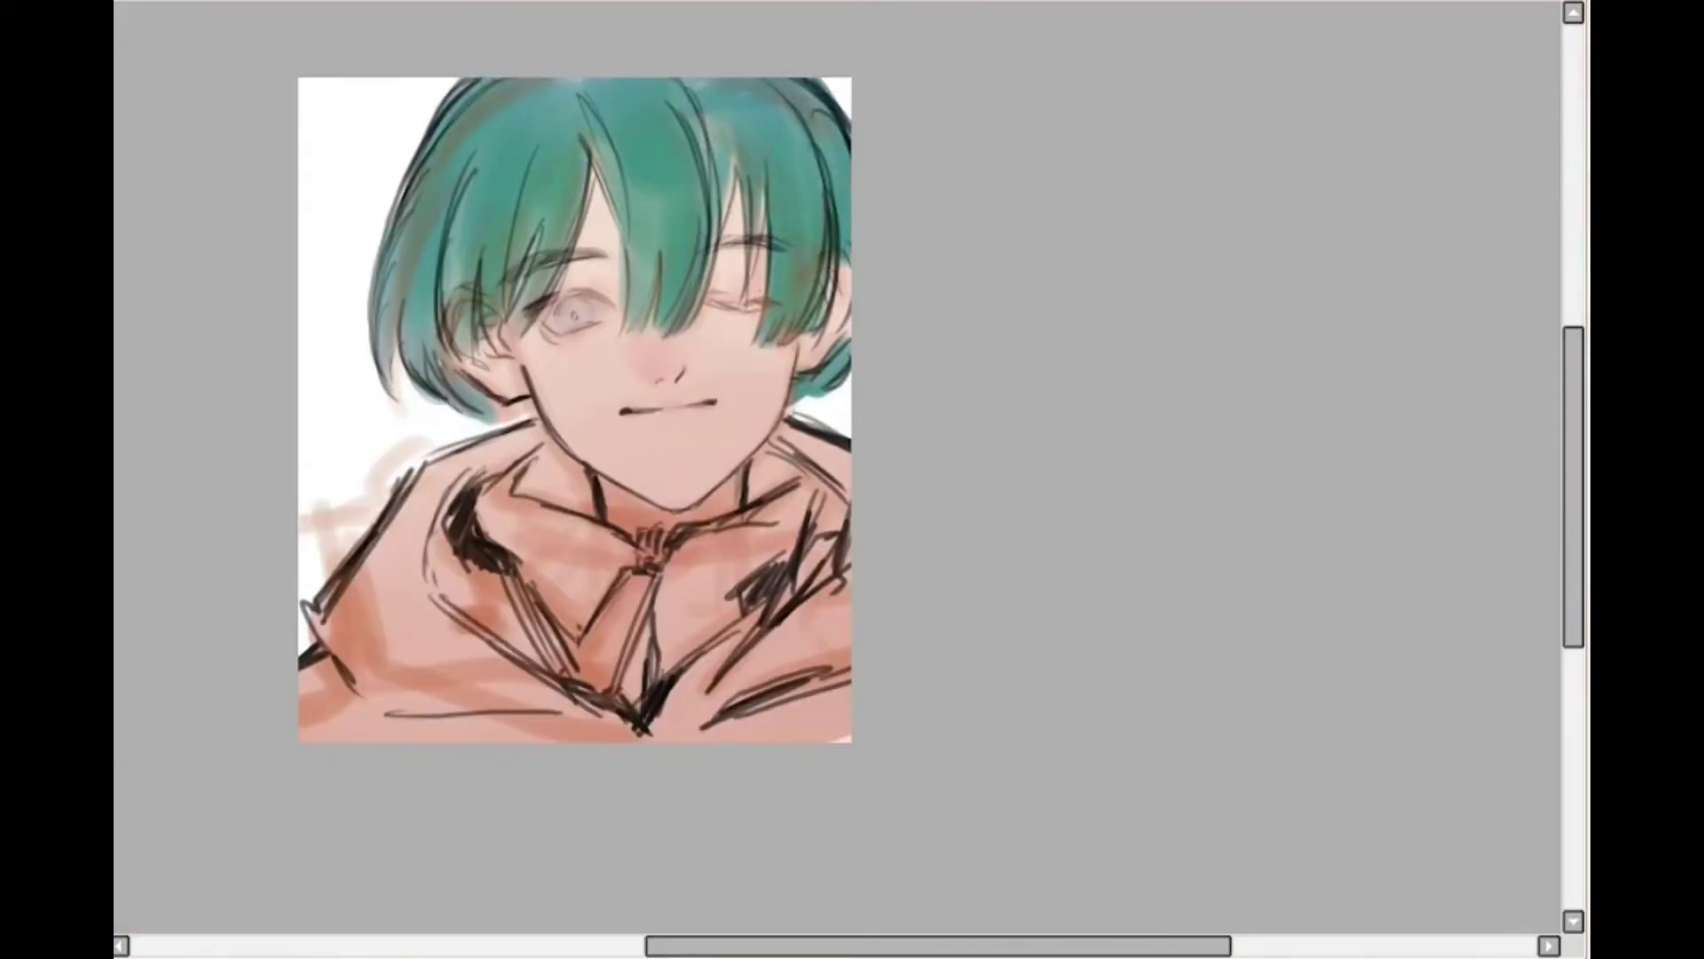
pyautogui.moveTo(444, 333); pyautogui.dragTo(491, 389)
pyautogui.moveTo(653, 311)
pyautogui.mouseDown()
pyautogui.moveTo(752, 270)
pyautogui.moveTo(850, 303)
pyautogui.mouseUp()
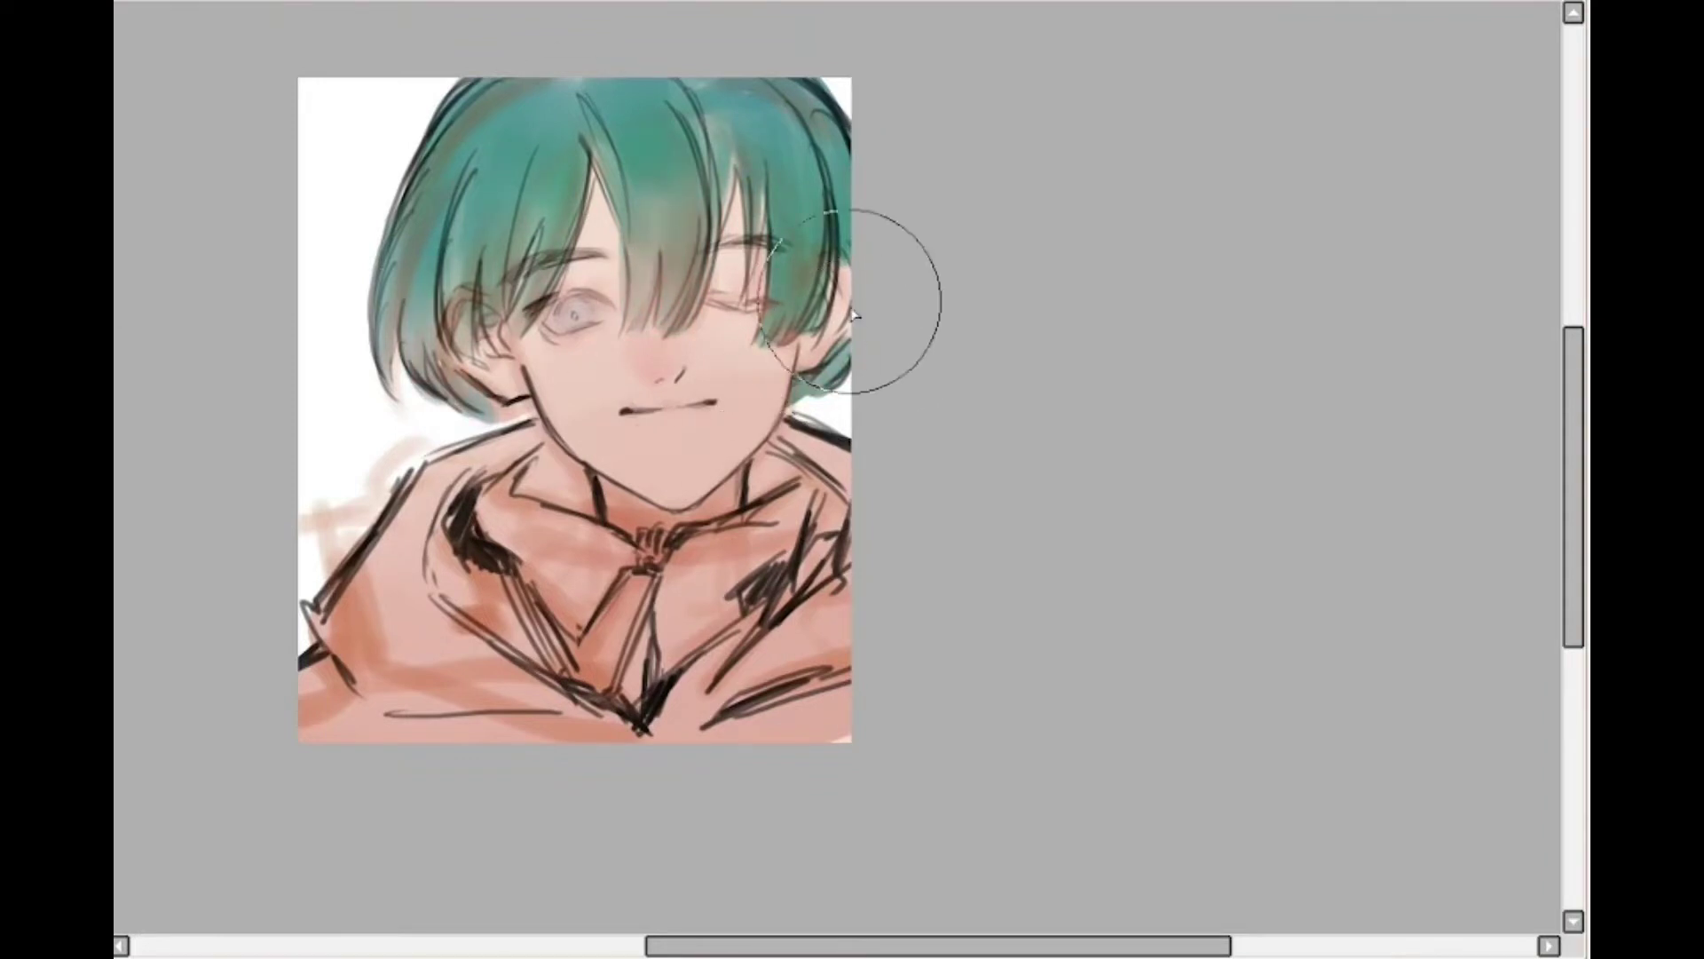
# Lighten the hair tips and bangs, and add thin brownish and mint streaks along the strands
pyautogui.moveTo(484, 319); pyautogui.dragTo(553, 352)
pyautogui.moveTo(462, 151); pyautogui.dragTo(435, 293)
pyautogui.moveTo(444, 222); pyautogui.dragTo(419, 317)
pyautogui.moveTo(666, 218); pyautogui.dragTo(662, 289)
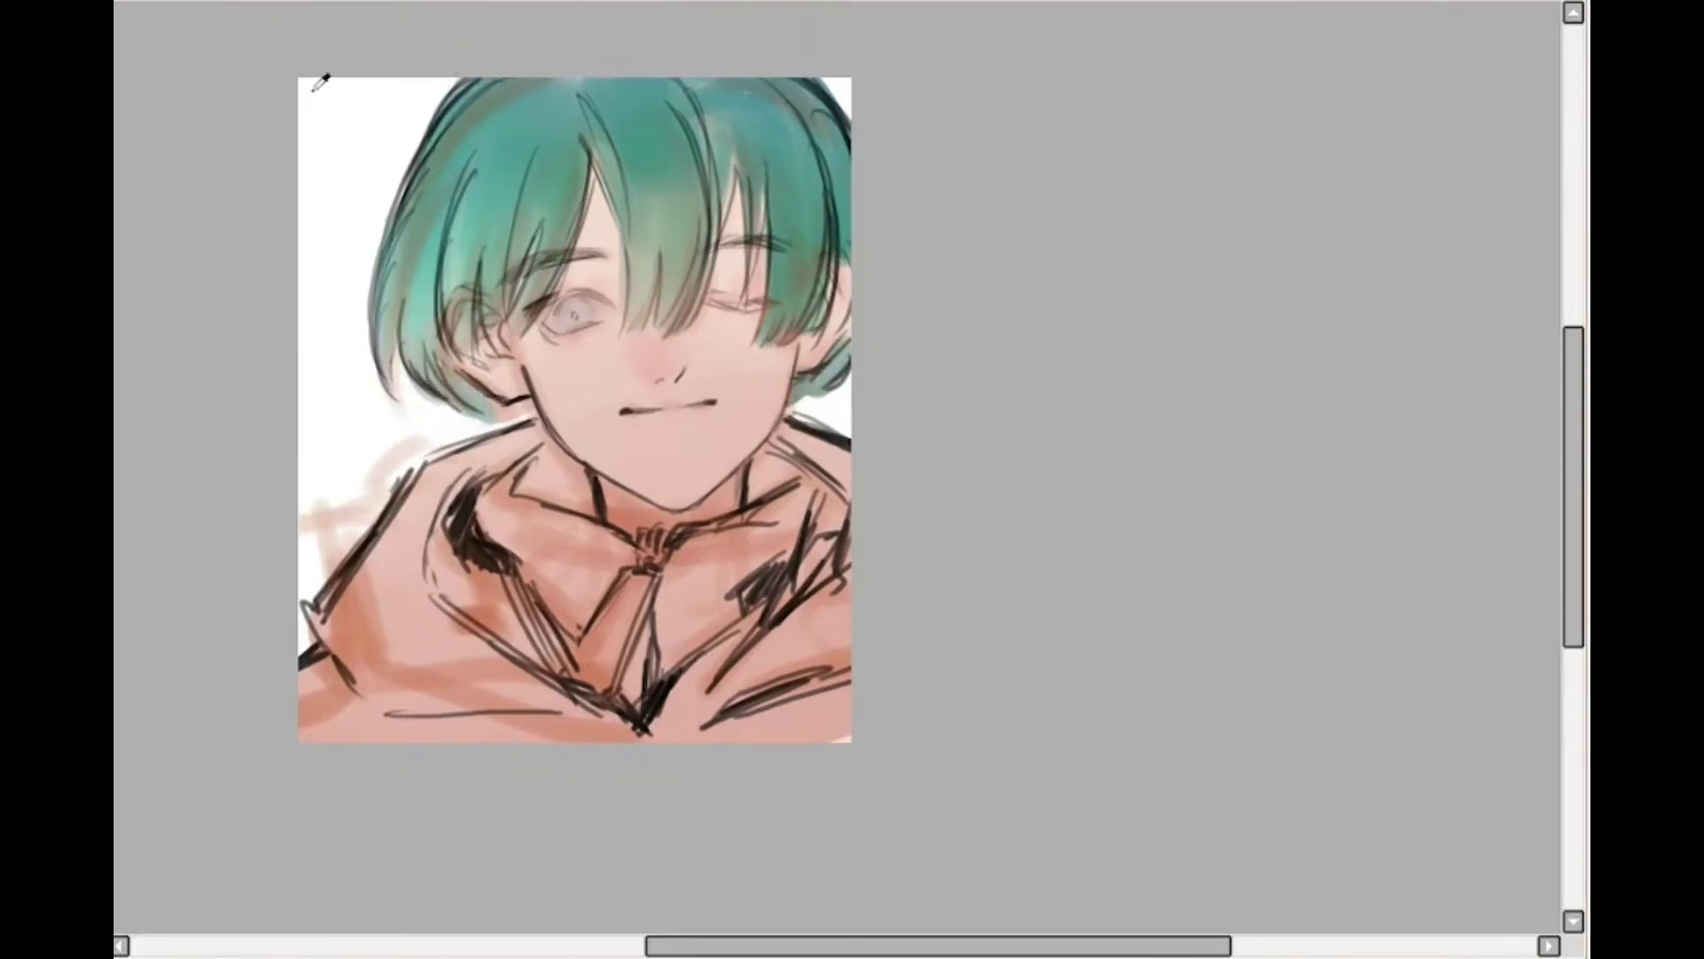
pyautogui.moveTo(431, 222); pyautogui.dragTo(399, 320)
pyautogui.moveTo(463, 162); pyautogui.dragTo(448, 330)
pyautogui.moveTo(735, 142); pyautogui.dragTo(718, 238)
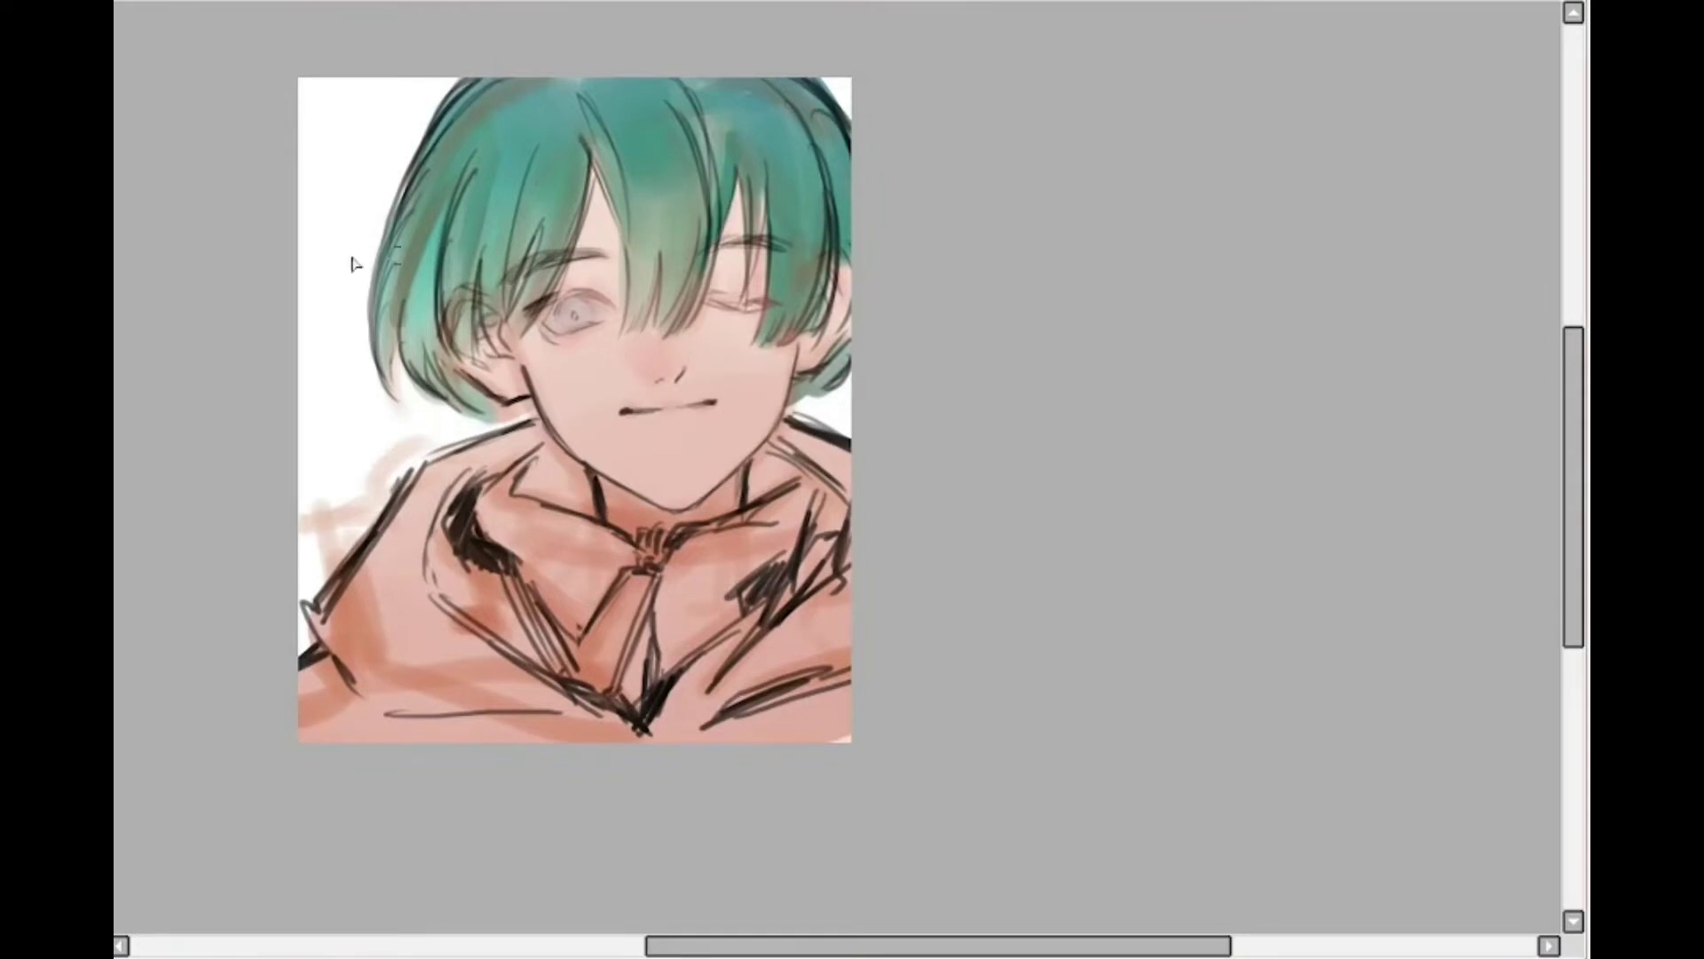
# Paint the open eye's iris green with an orange lower half and a pink and white highlight
pyautogui.scroll(4, 572, 271)
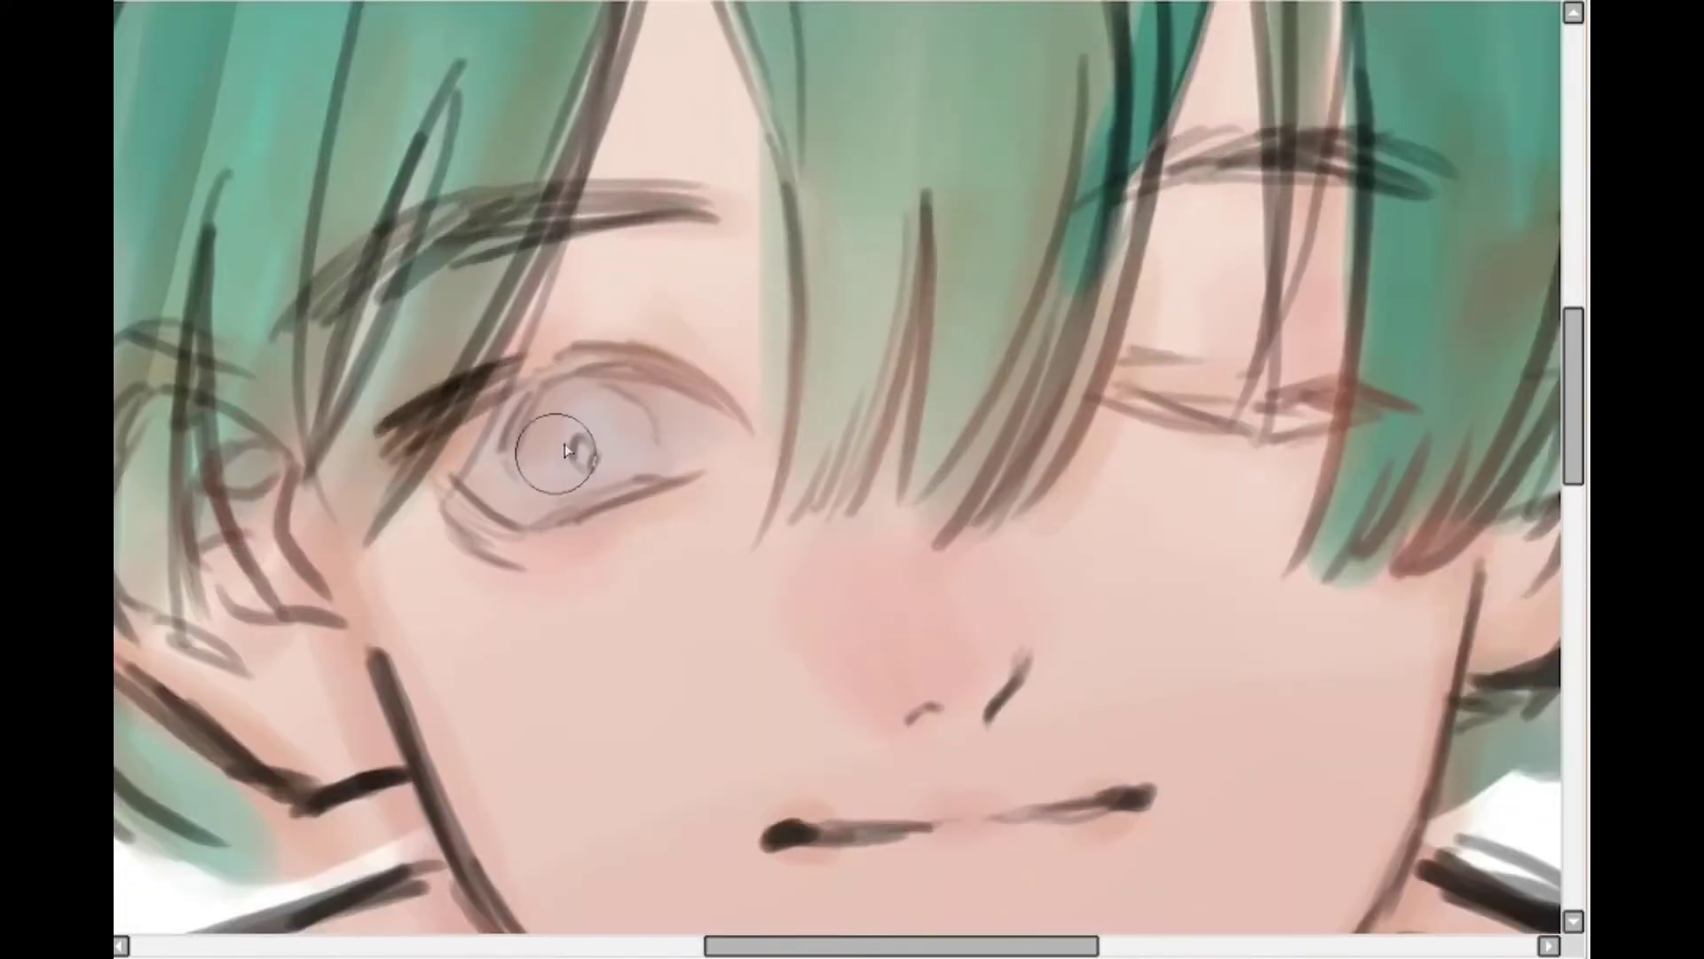
pyautogui.moveTo(566, 450); pyautogui.dragTo(609, 461)
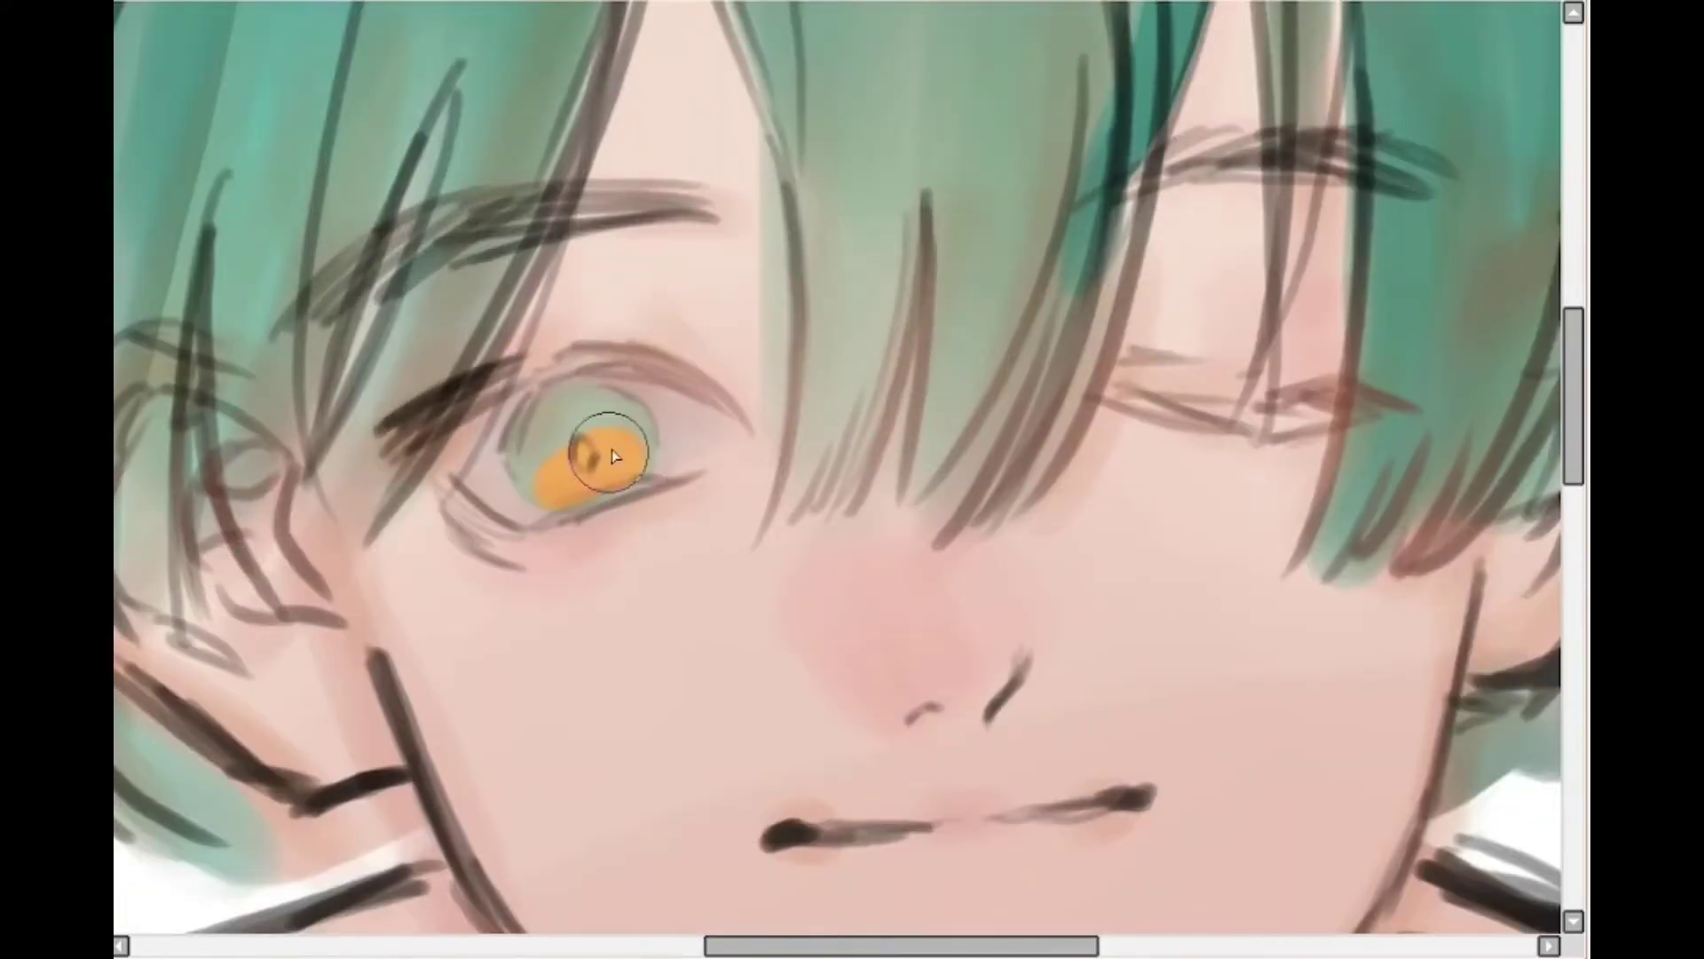
pyautogui.moveTo(694, 334); pyautogui.dragTo(725, 274)
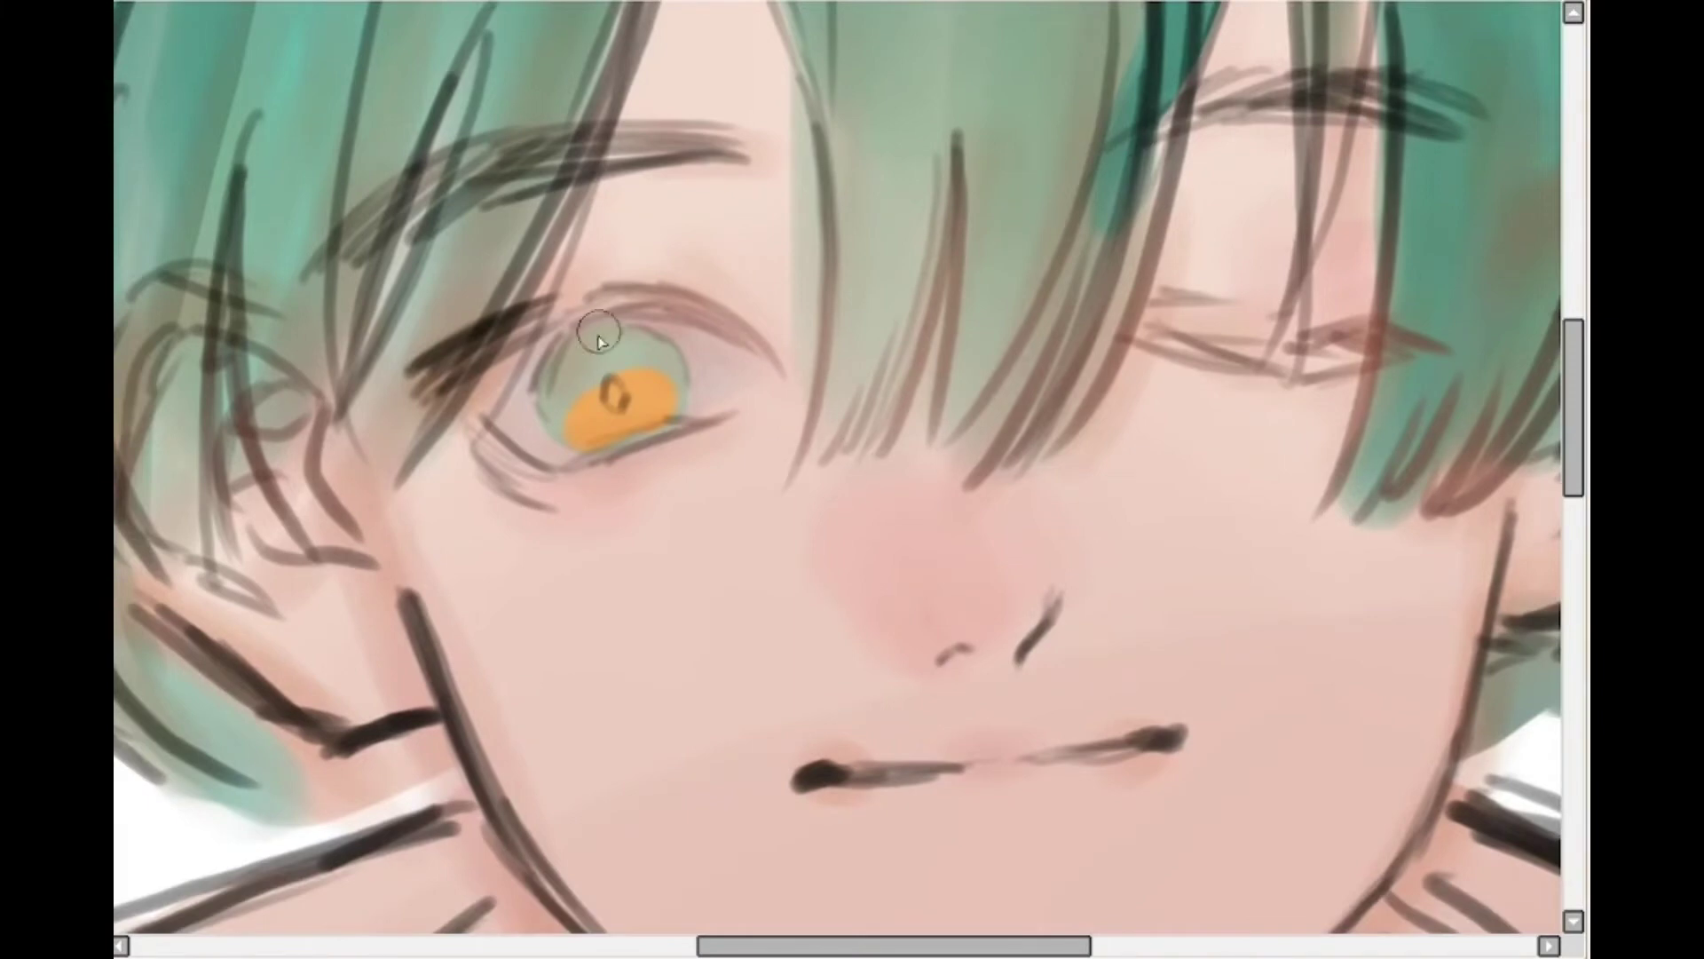
pyautogui.moveTo(598, 342); pyautogui.dragTo(576, 377)
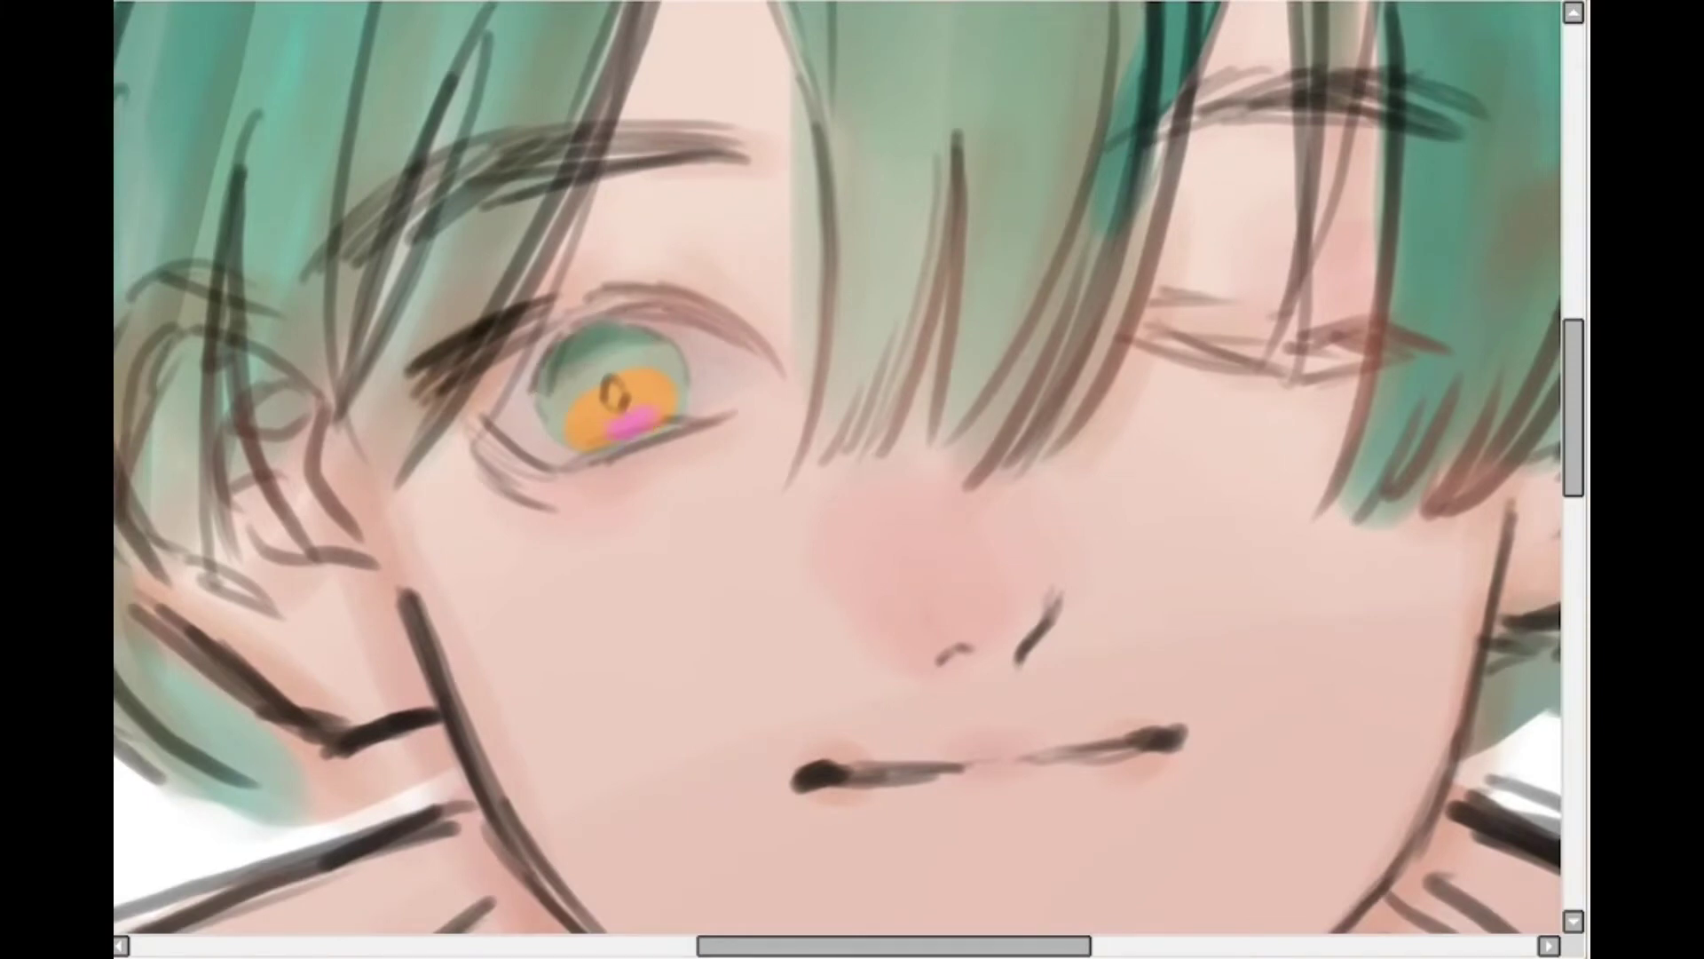
pyautogui.click(629, 428)
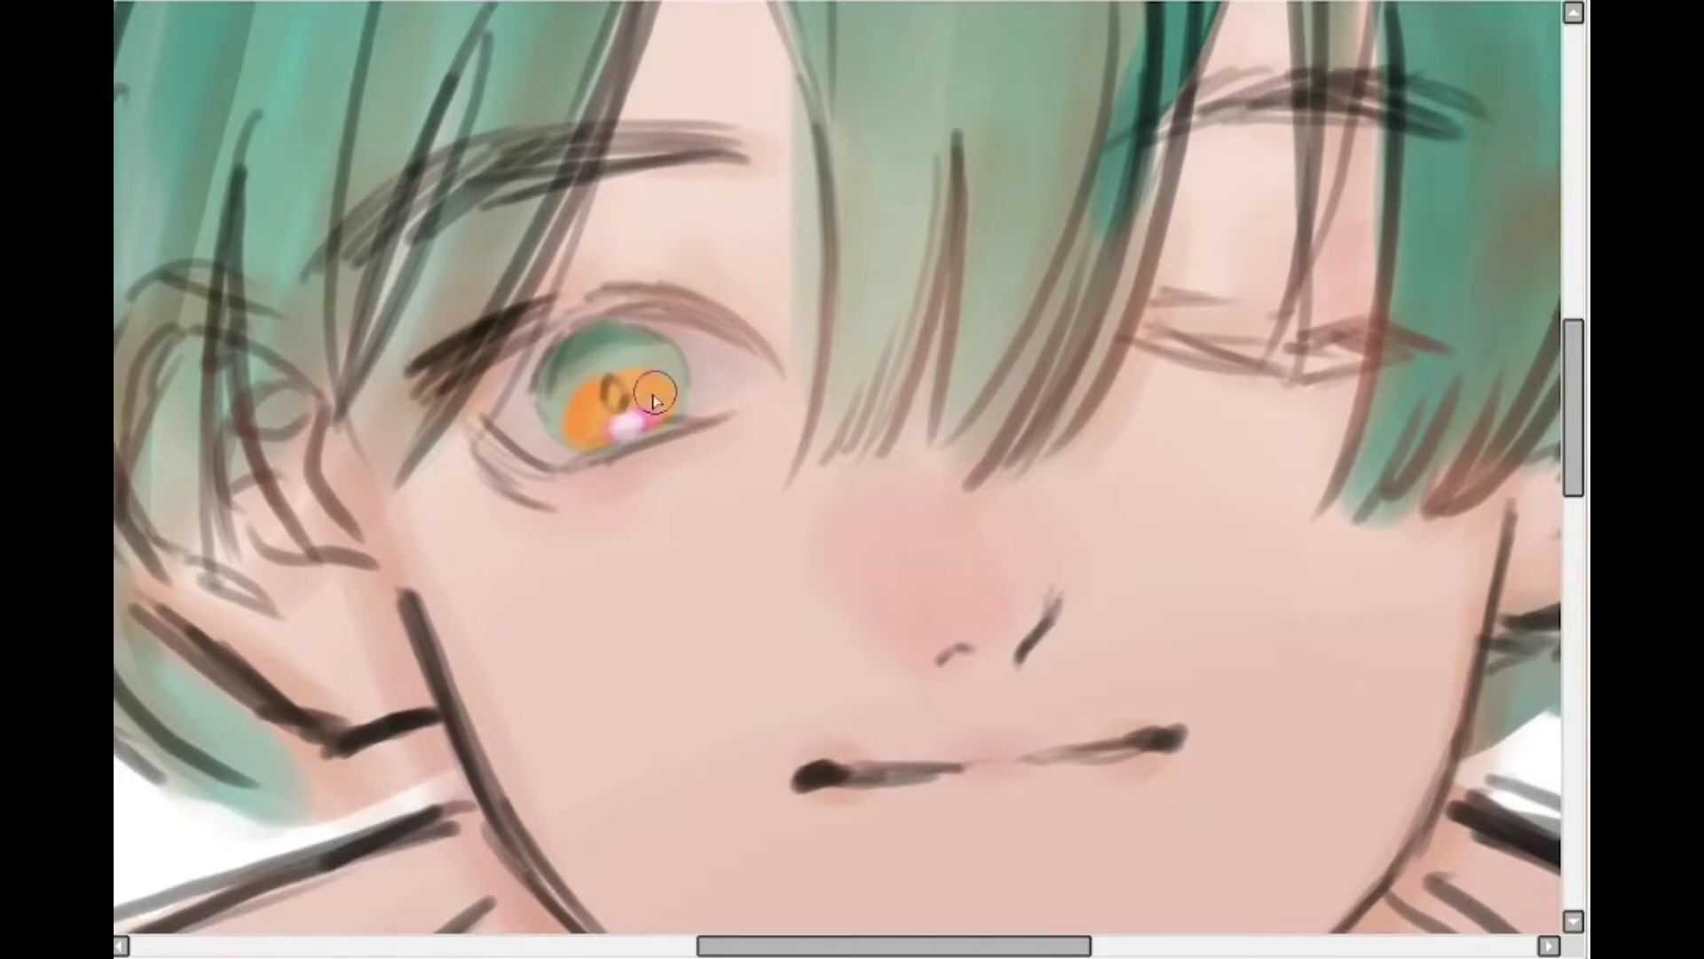
# Colour the jacket and collar orange, grade the lower jacket to red-orange, and tint the tie muted pink
pyautogui.scroll(-5, 695, 283)
pyautogui.moveTo(536, 586)
pyautogui.mouseDown()
pyautogui.moveTo(463, 699)
pyautogui.moveTo(639, 490)
pyautogui.moveTo(501, 746)
pyautogui.moveTo(907, 444)
pyautogui.moveTo(879, 692)
pyautogui.mouseUp()
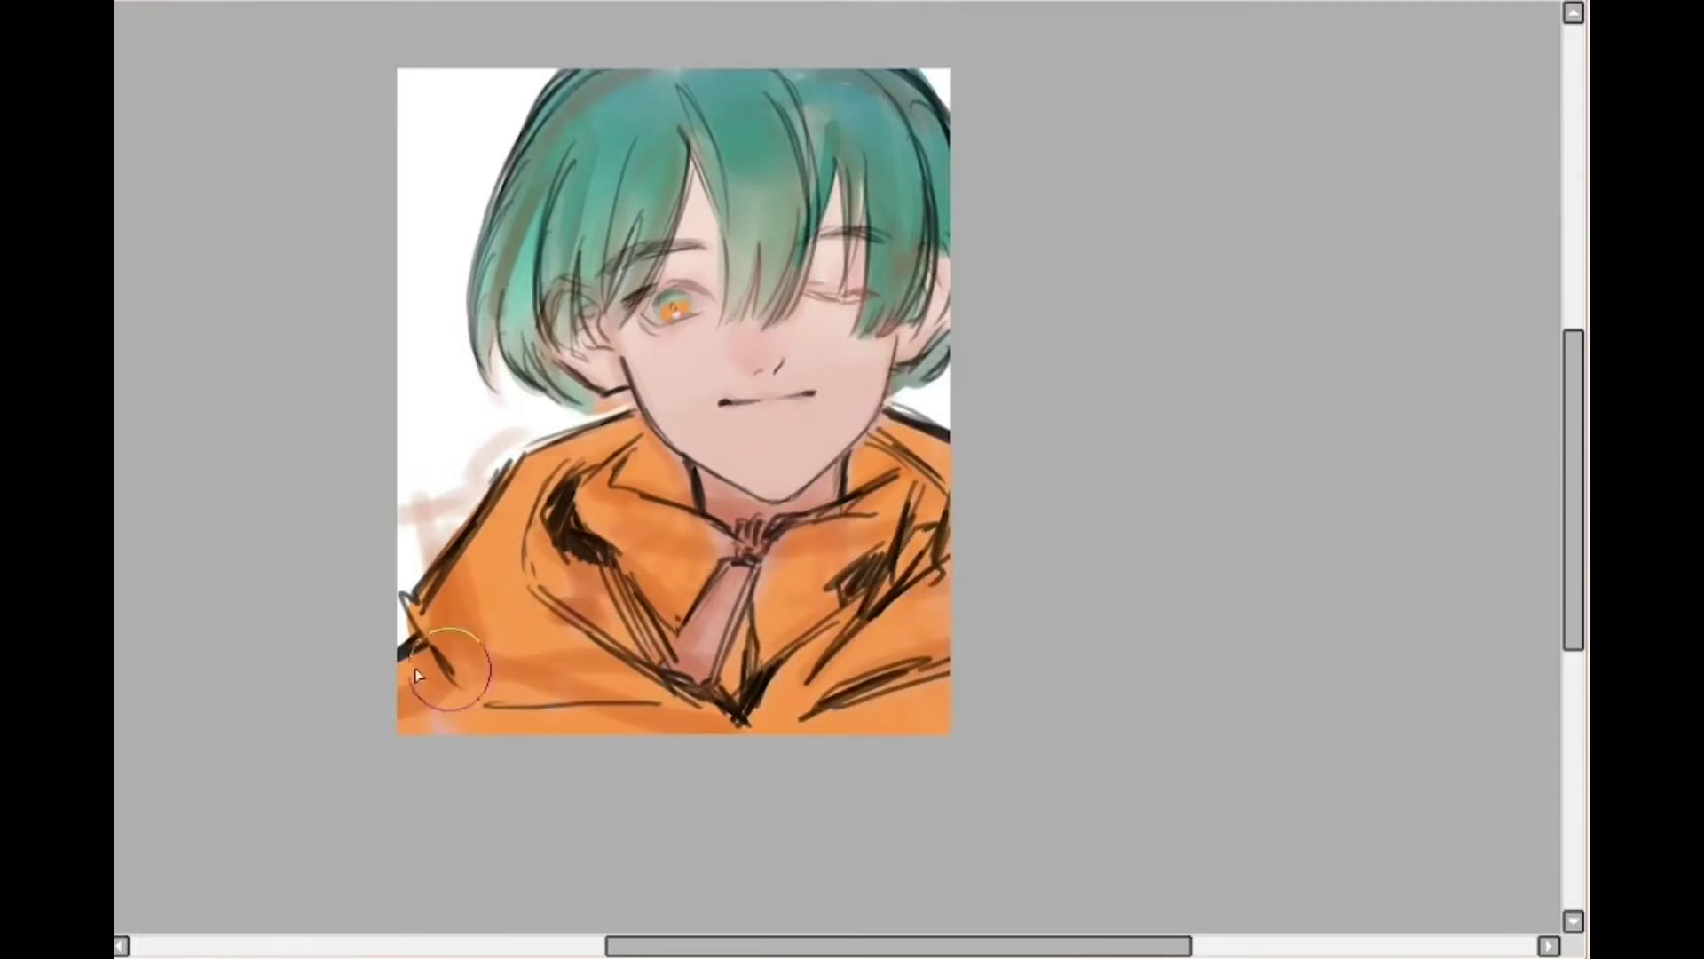
pyautogui.moveTo(712, 604); pyautogui.dragTo(751, 534)
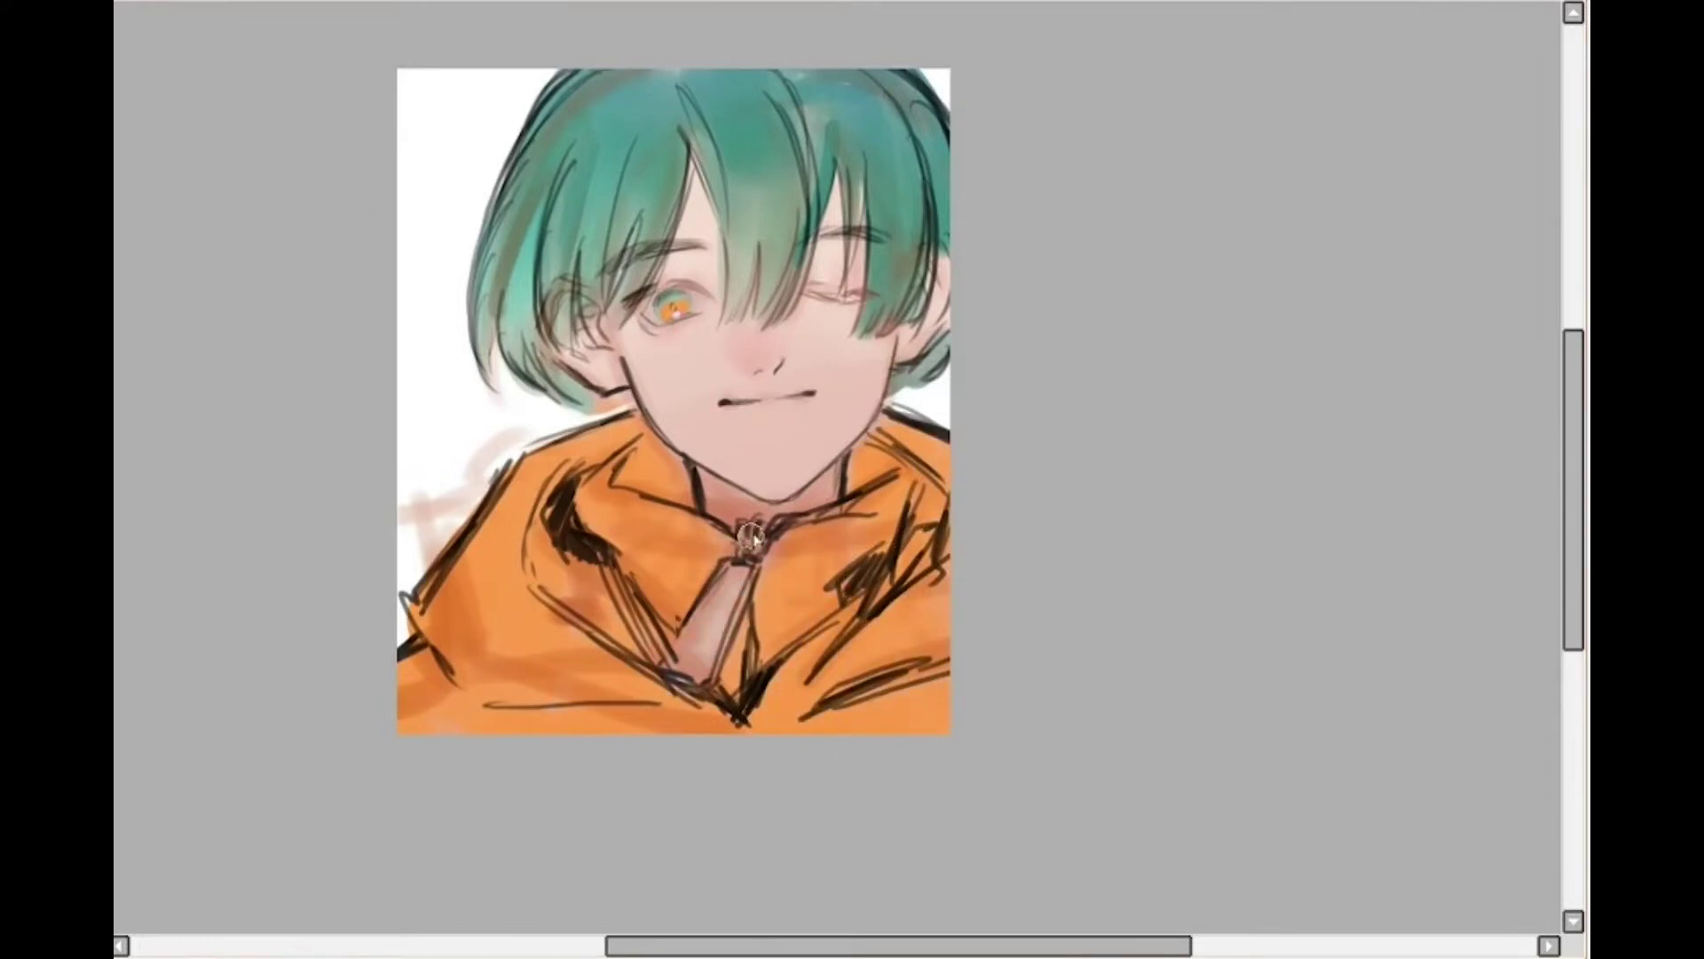
pyautogui.moveTo(444, 666)
pyautogui.mouseDown()
pyautogui.moveTo(981, 601)
pyautogui.moveTo(945, 675)
pyautogui.mouseUp()
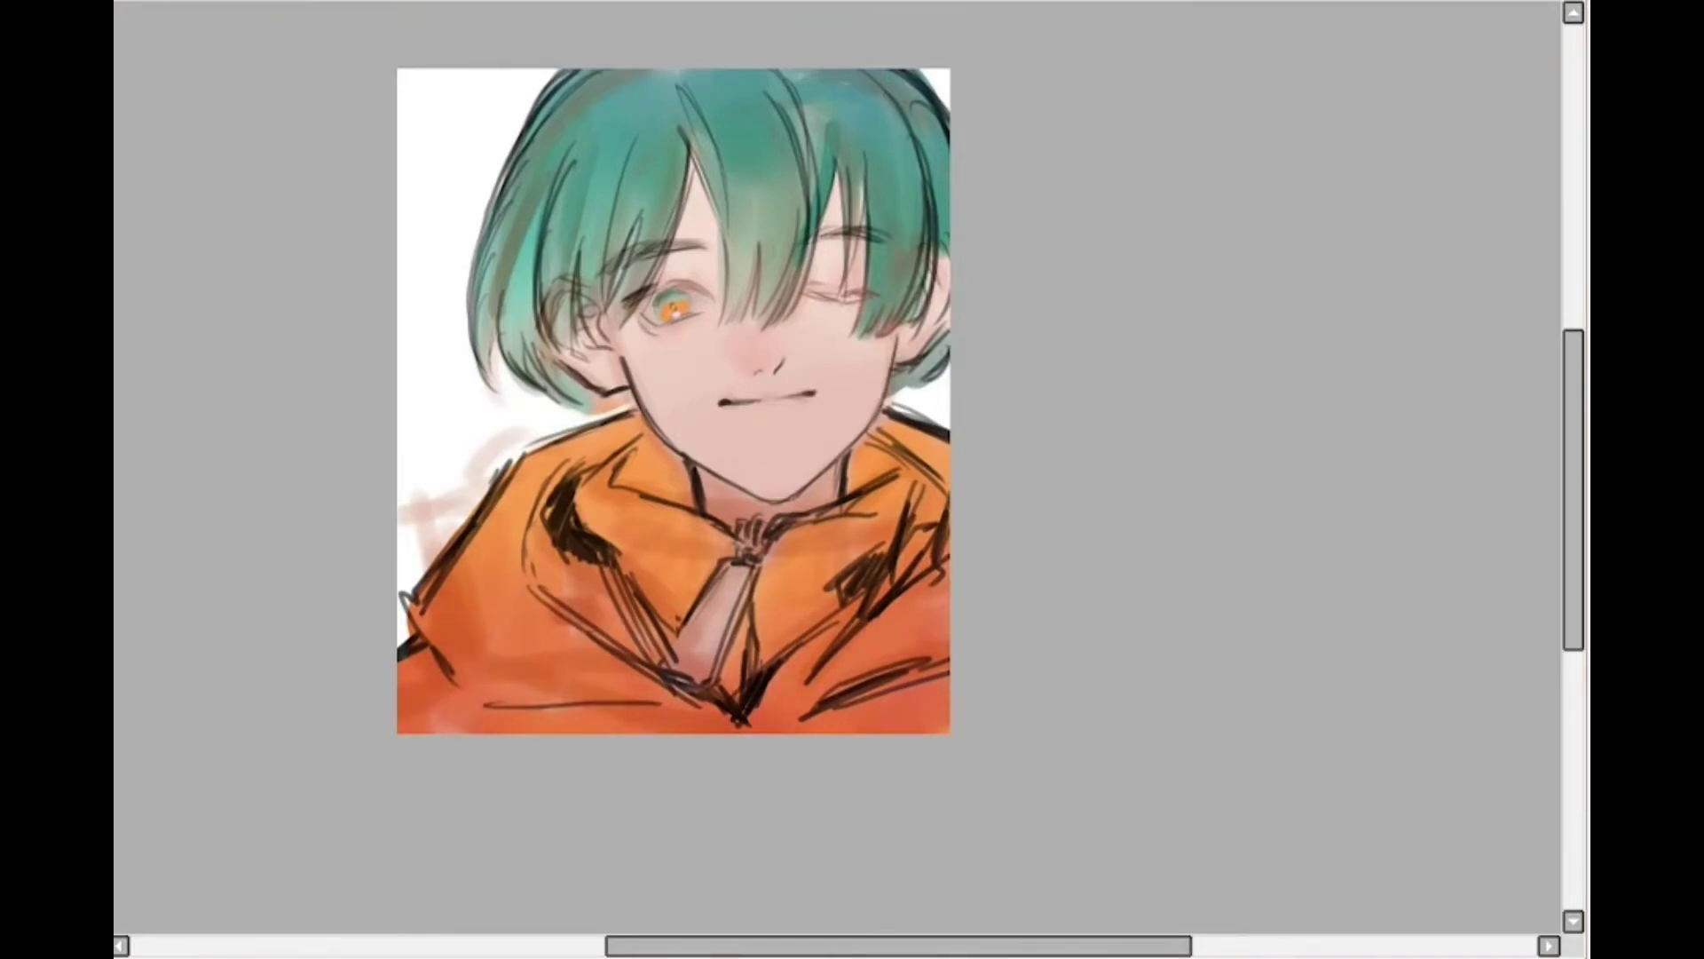
# Paint the inner collar and jacket lining magenta on both sides, and undo the stray stroke on the sleeve
pyautogui.moveTo(640, 457); pyautogui.dragTo(682, 486)
pyautogui.moveTo(851, 462); pyautogui.dragTo(947, 480)
pyautogui.moveTo(593, 449); pyautogui.dragTo(538, 492)
pyautogui.moveTo(632, 422); pyautogui.dragTo(536, 533)
pyautogui.moveTo(536, 532); pyautogui.dragTo(662, 662)
pyautogui.moveTo(816, 648)
pyautogui.mouseDown()
pyautogui.moveTo(965, 535)
pyautogui.moveTo(770, 688)
pyautogui.mouseUp()
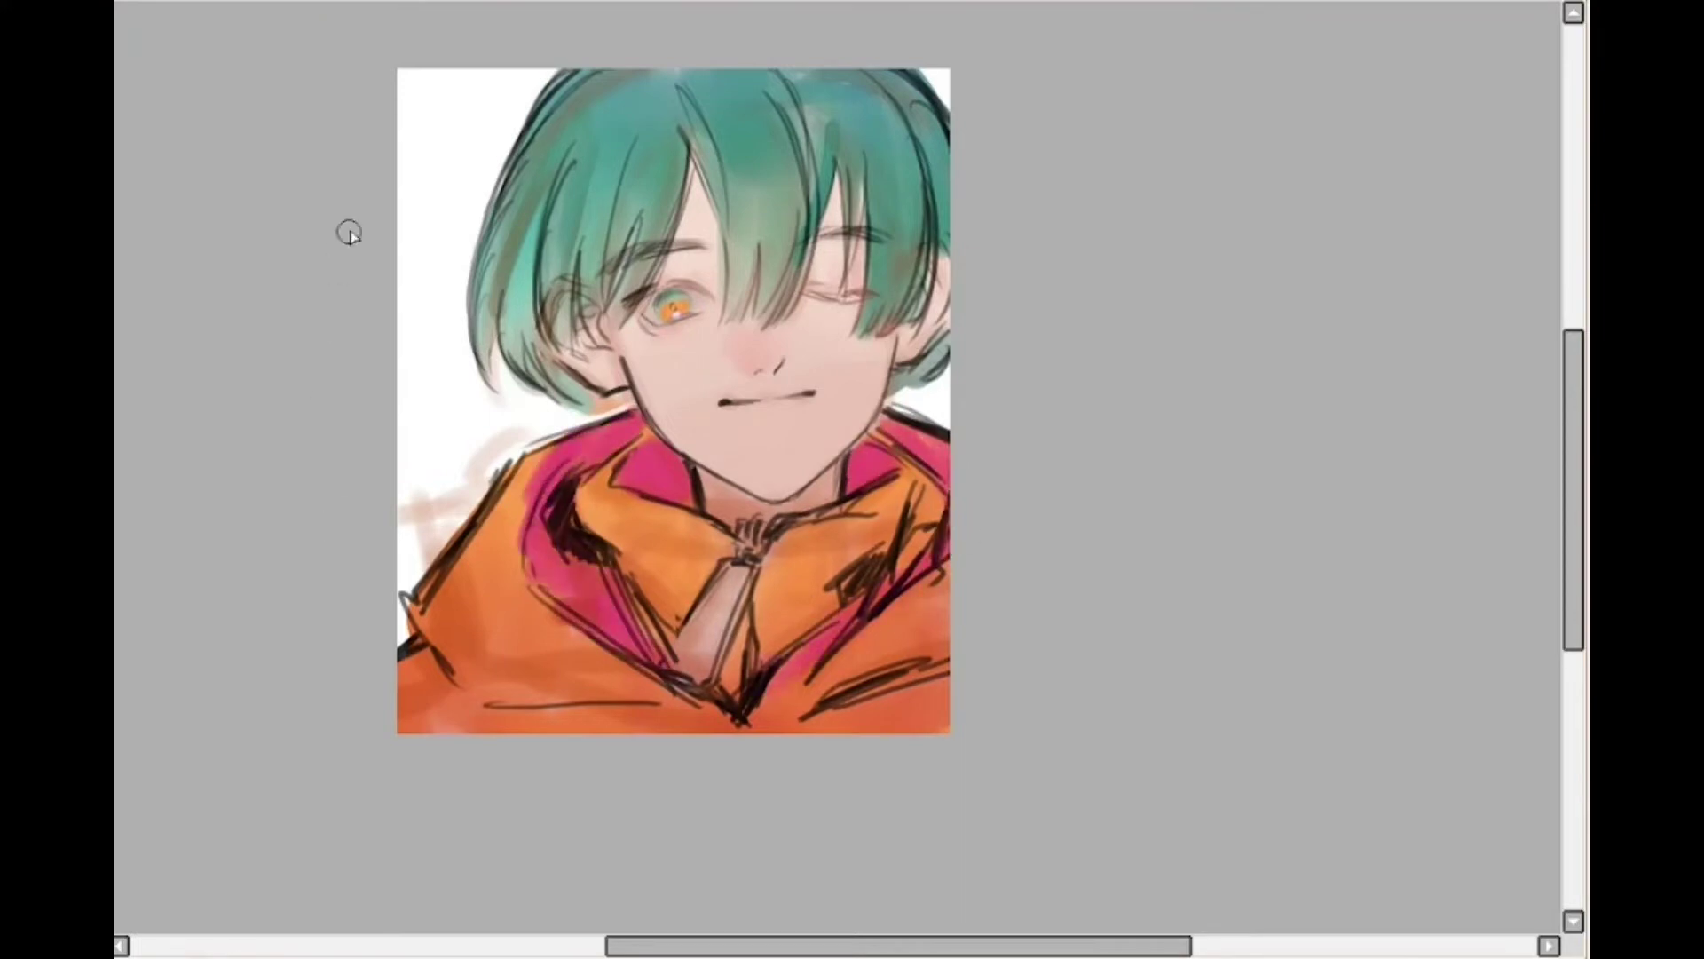
pyautogui.moveTo(486, 643); pyautogui.dragTo(492, 695)
pyautogui.hotkey('ctrl', 'z')
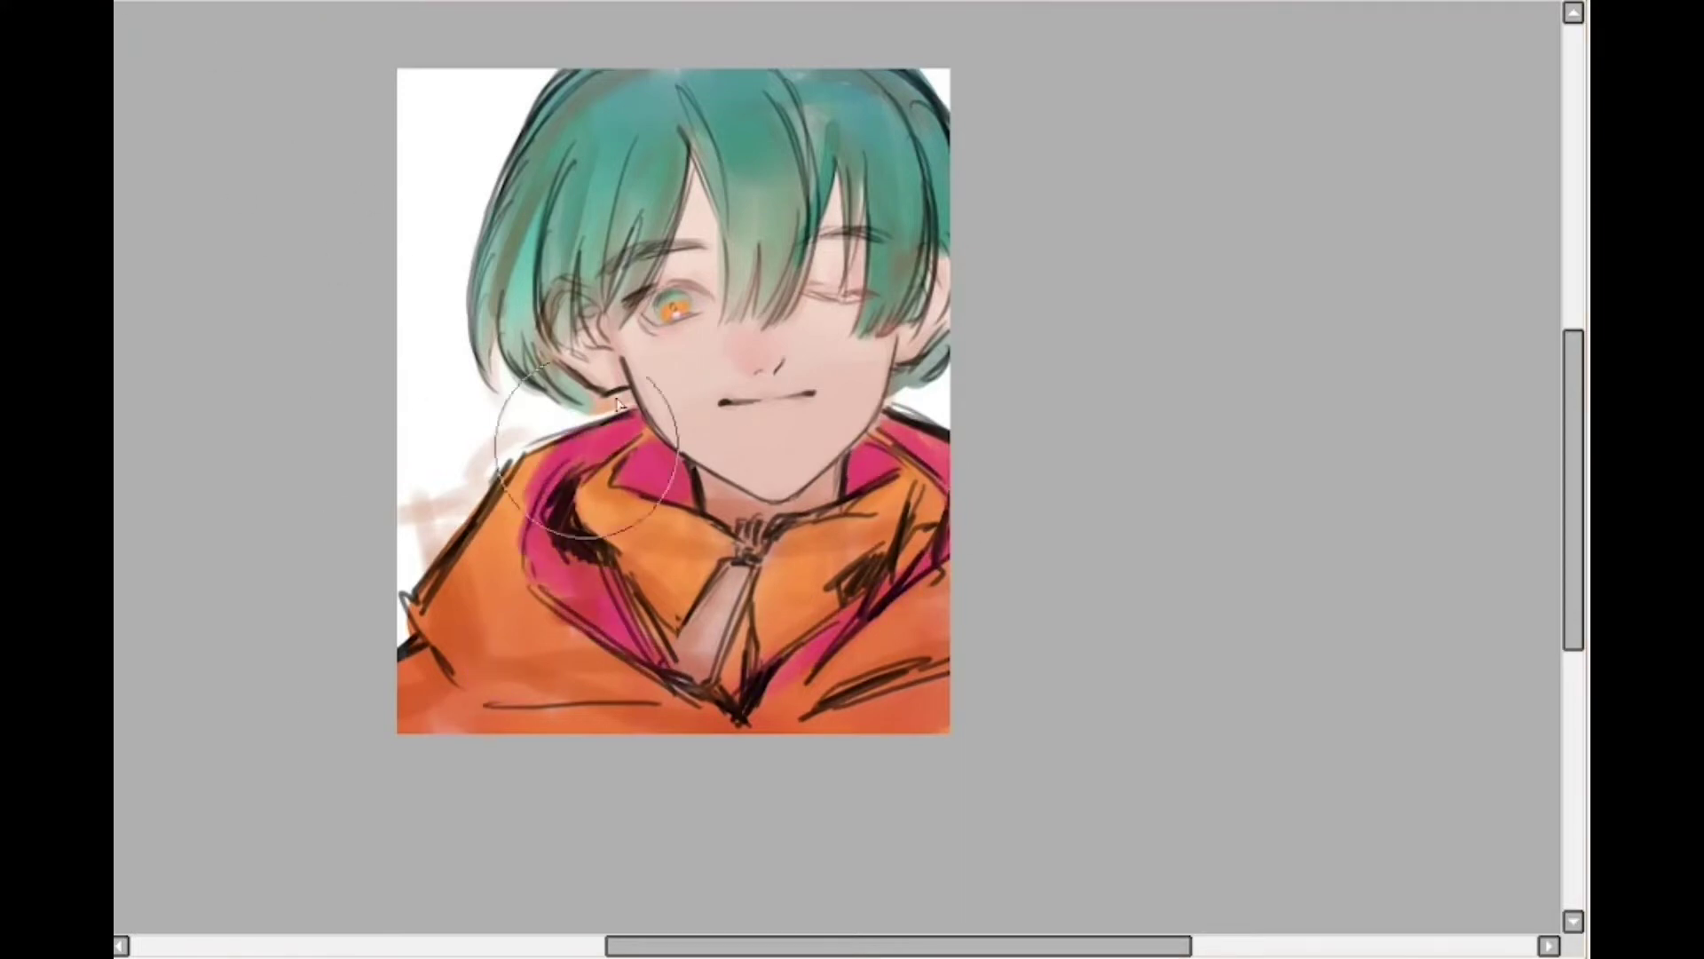
# Brighten the magenta lining around the neck and collar with broad soft pink strokes
pyautogui.moveTo(586, 454)
pyautogui.mouseDown()
pyautogui.moveTo(990, 471)
pyautogui.moveTo(613, 621)
pyautogui.mouseUp()
pyautogui.moveTo(657, 466); pyautogui.dragTo(852, 612)
pyautogui.moveTo(577, 470)
pyautogui.mouseDown()
pyautogui.moveTo(647, 391)
pyautogui.moveTo(870, 468)
pyautogui.mouseUp()
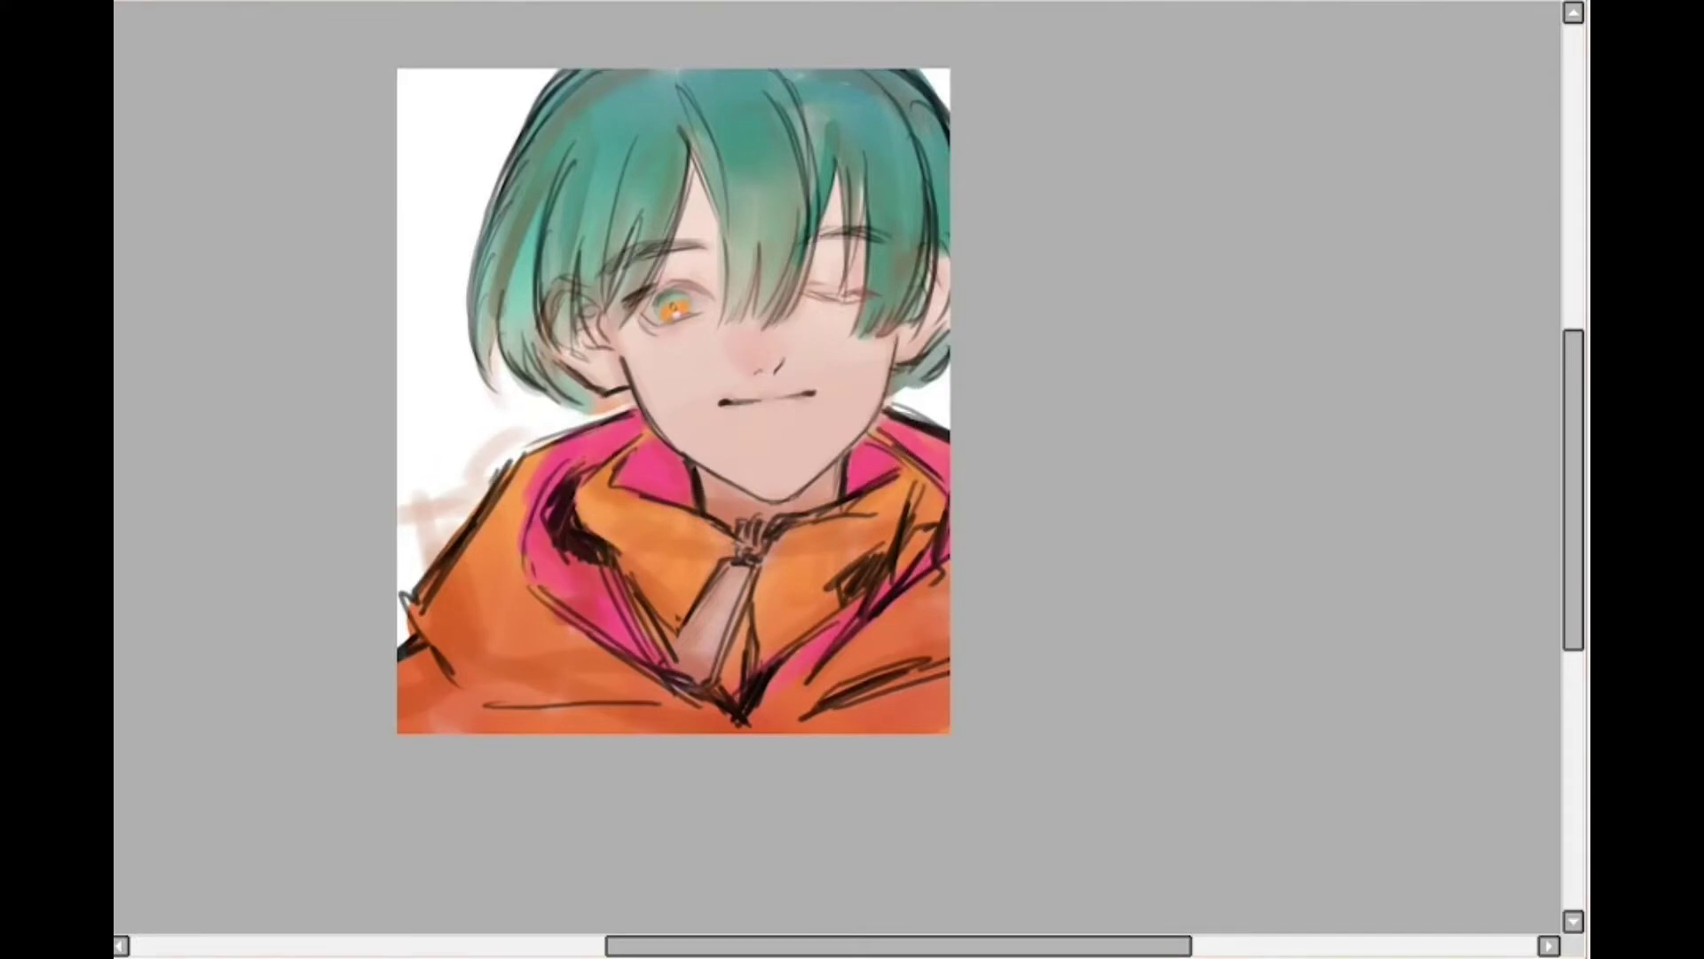
# Add magenta streaks through the hair and colour the back hair behind the right ear magenta and purple
pyautogui.moveTo(513, 173); pyautogui.dragTo(470, 364)
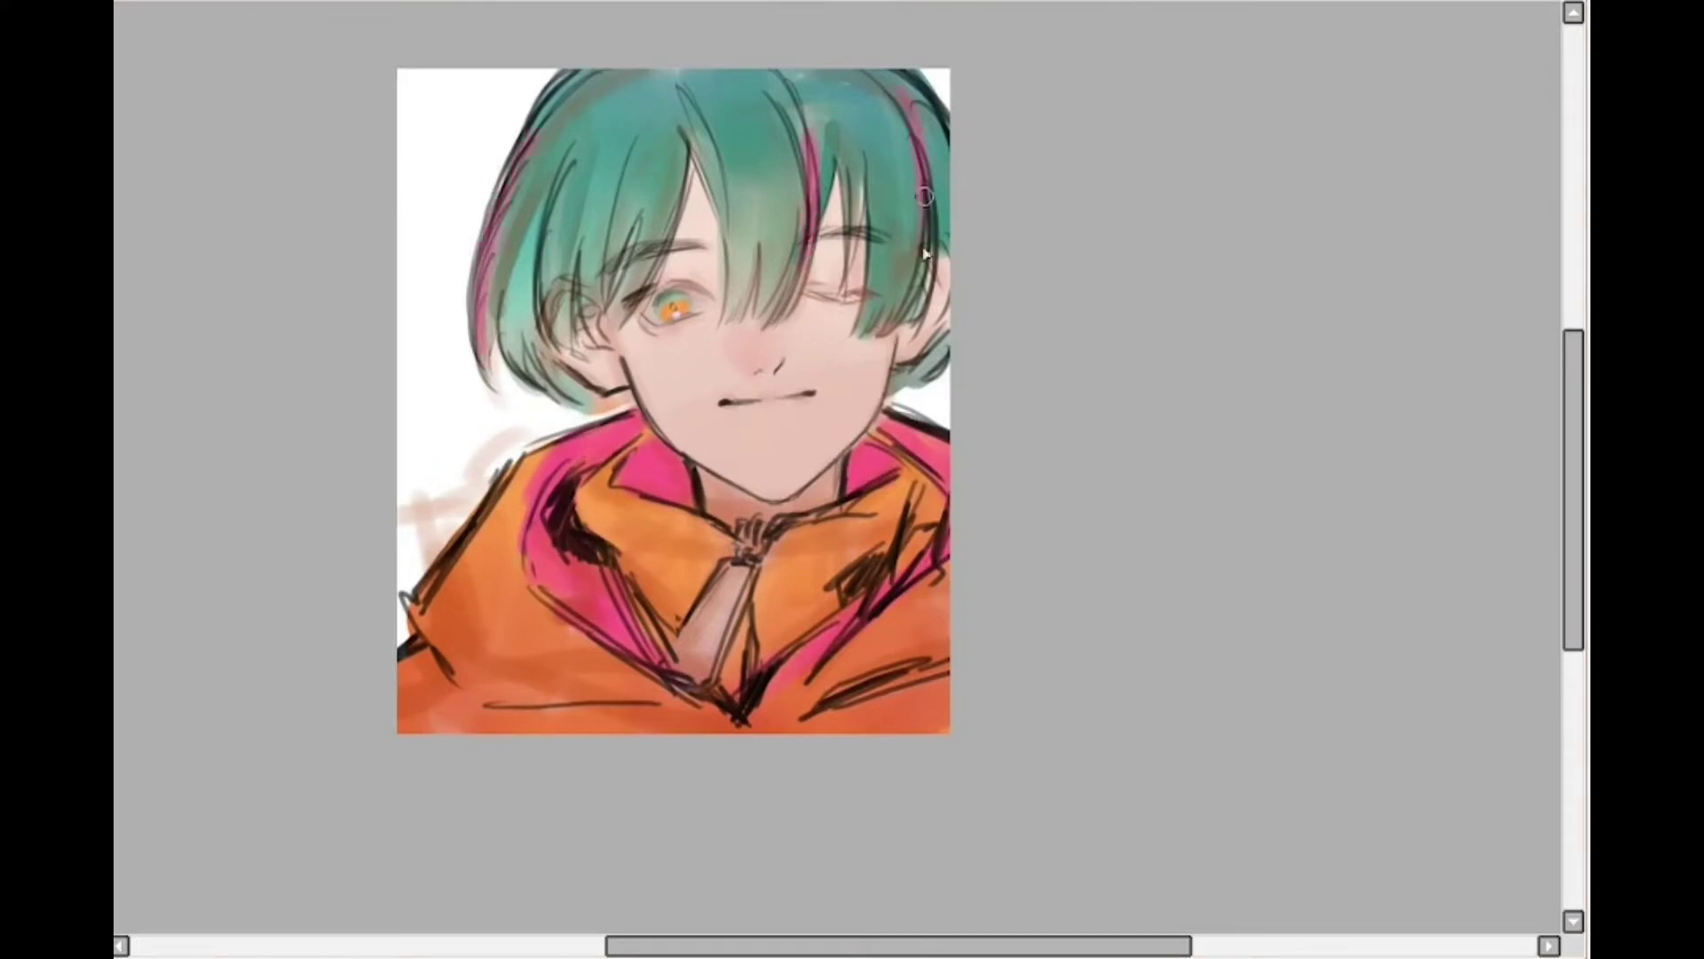
pyautogui.moveTo(897, 372); pyautogui.dragTo(930, 111)
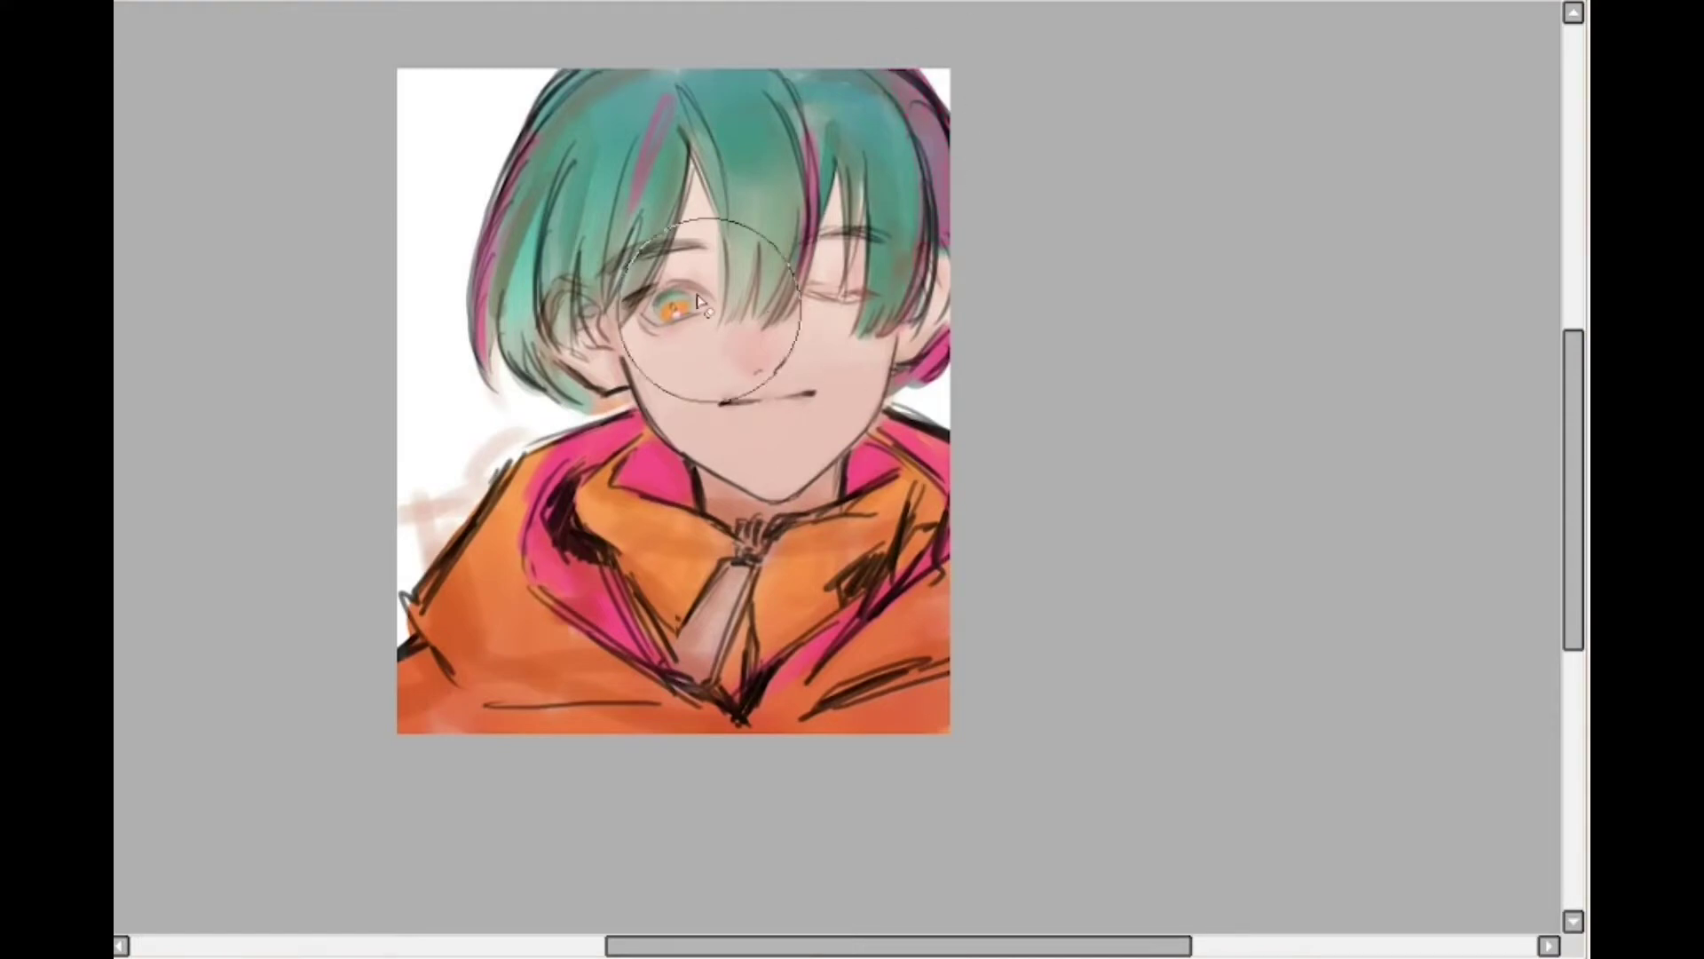
# Paint reddish-brown accents along the open eye's upper and lower lids and the winking eye's lash line
pyautogui.scroll(2, 660, 311)
pyautogui.moveTo(706, 252); pyautogui.dragTo(590, 295)
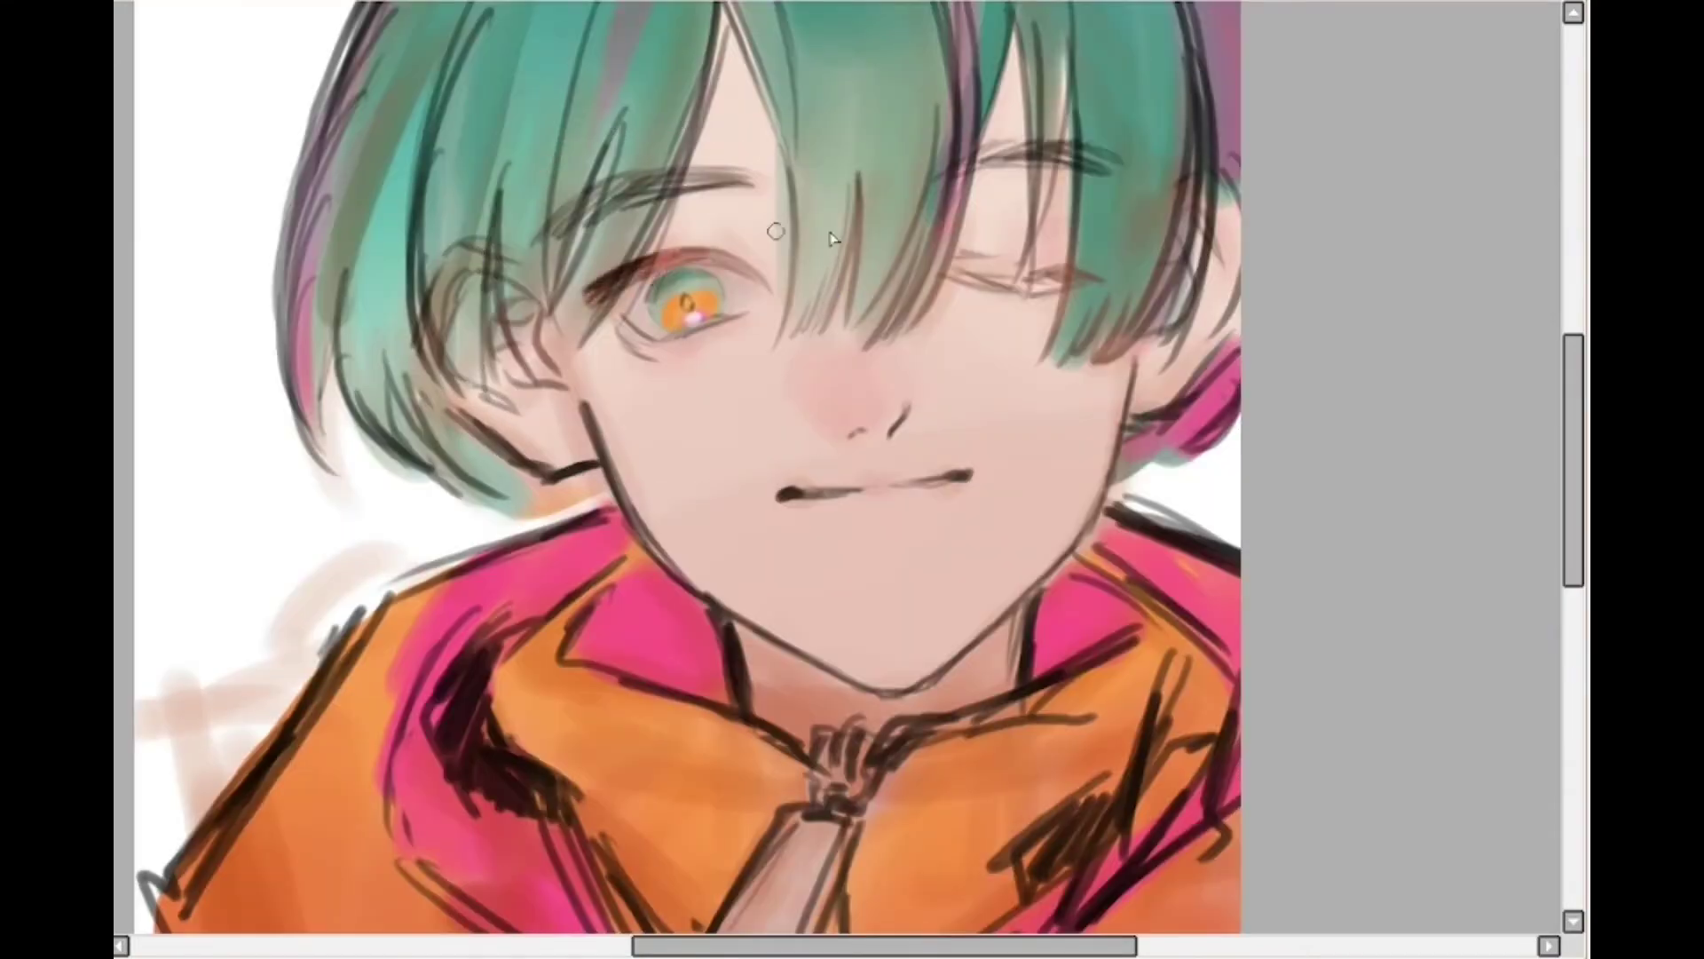
pyautogui.moveTo(985, 277); pyautogui.dragTo(1075, 282)
pyautogui.moveTo(620, 316)
pyautogui.mouseDown()
pyautogui.moveTo(659, 359)
pyautogui.moveTo(671, 339)
pyautogui.mouseUp()
pyautogui.scroll(2, 724, 143)
pyautogui.scroll(1, 701, 177)
pyautogui.moveTo(510, 473)
pyautogui.mouseDown()
pyautogui.moveTo(597, 532)
pyautogui.moveTo(684, 494)
pyautogui.mouseUp()
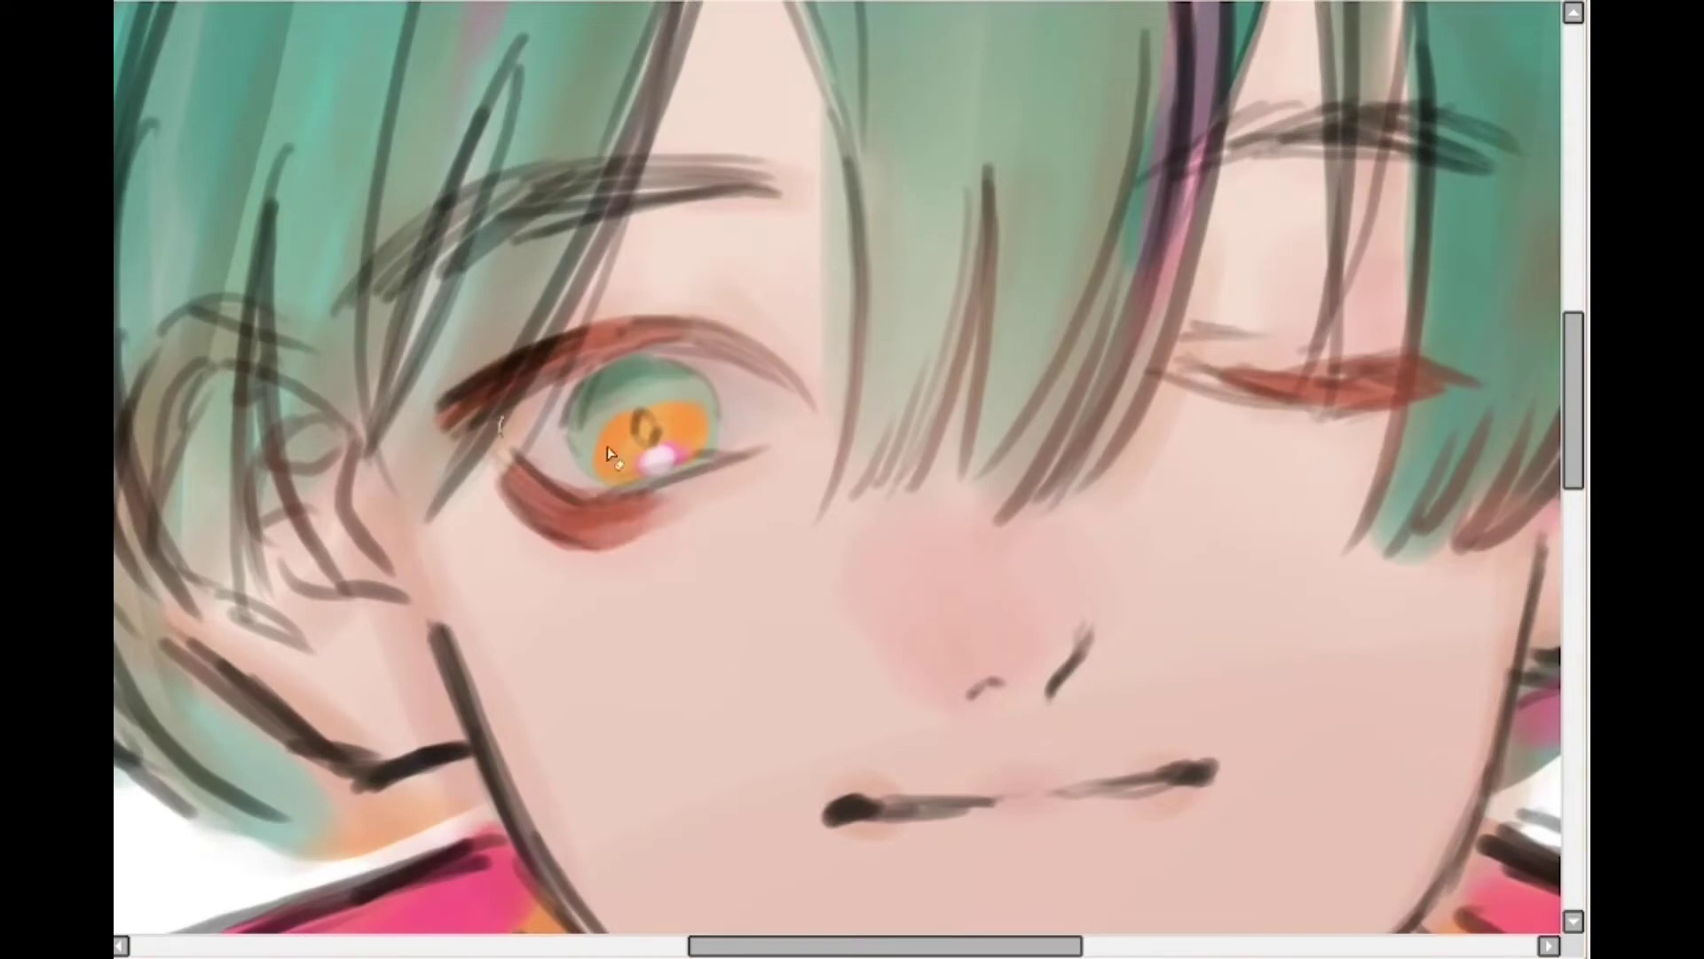
pyautogui.moveTo(558, 534); pyautogui.dragTo(661, 510)
# Paint soft reddish shadows on the skin beneath the bangs, around both upper eyelids and the right hair gap
pyautogui.scroll(-4, 749, 476)
pyautogui.scroll(2, 878, 411)
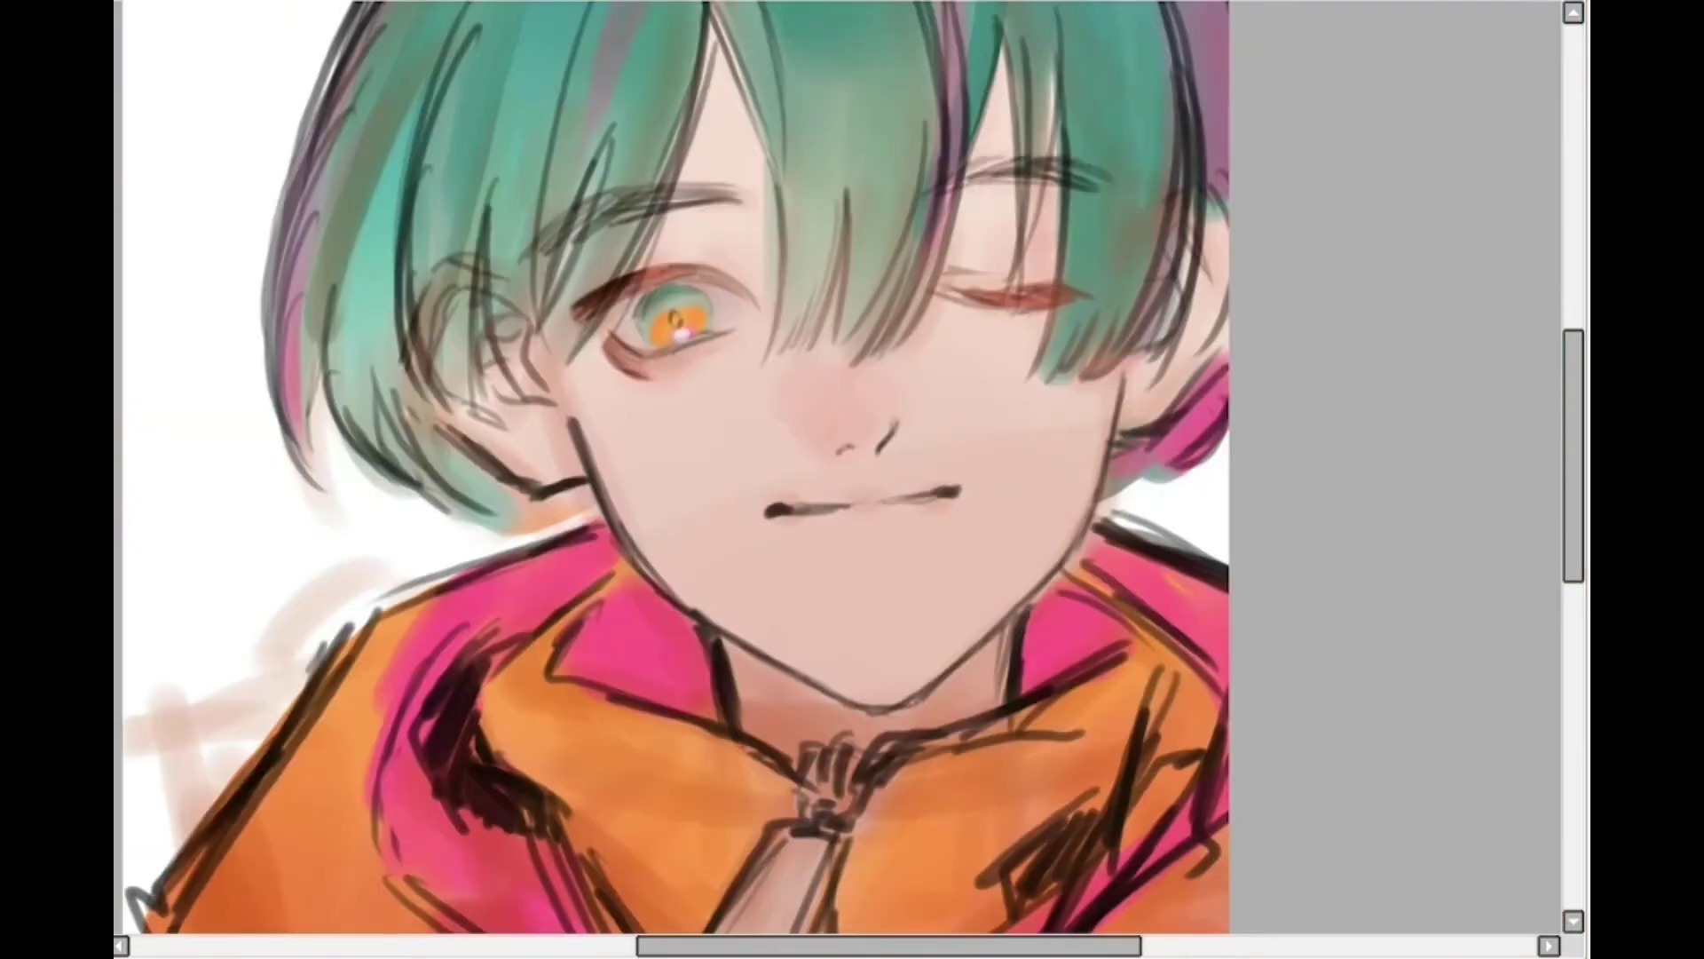
pyautogui.scroll(-1, 988, 81)
pyautogui.scroll(2, 988, 81)
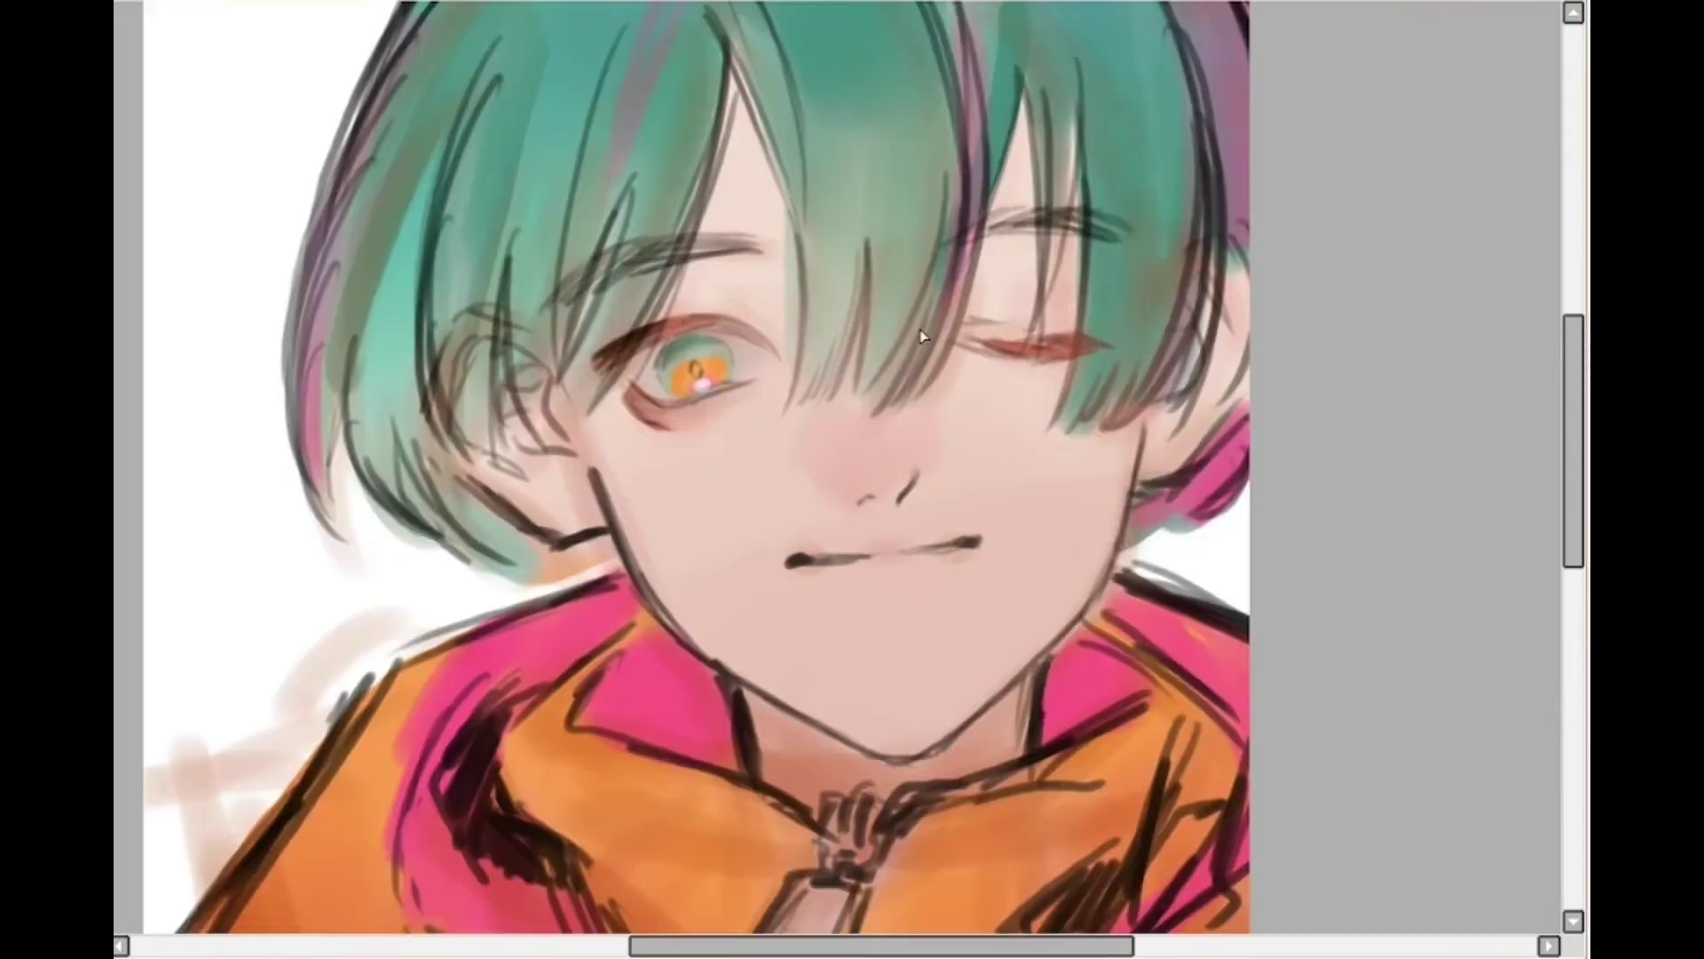
pyautogui.scroll(-1, 921, 336)
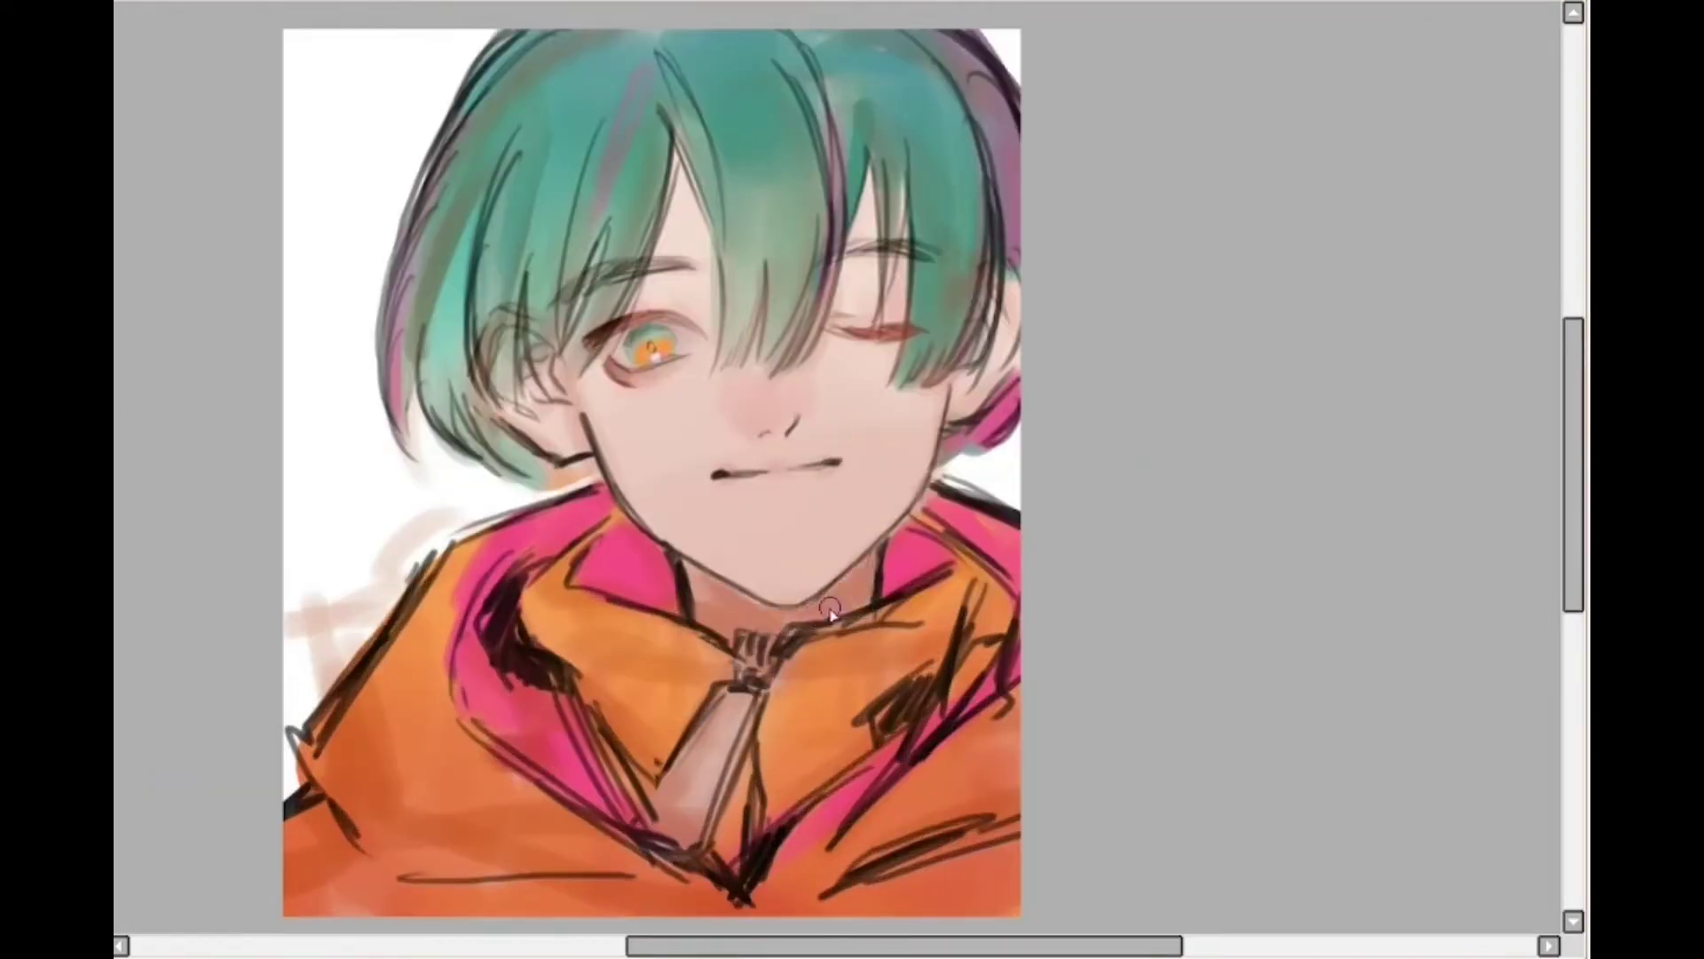
pyautogui.moveTo(688, 278)
pyautogui.mouseDown()
pyautogui.moveTo(697, 257)
pyautogui.moveTo(706, 296)
pyautogui.mouseUp()
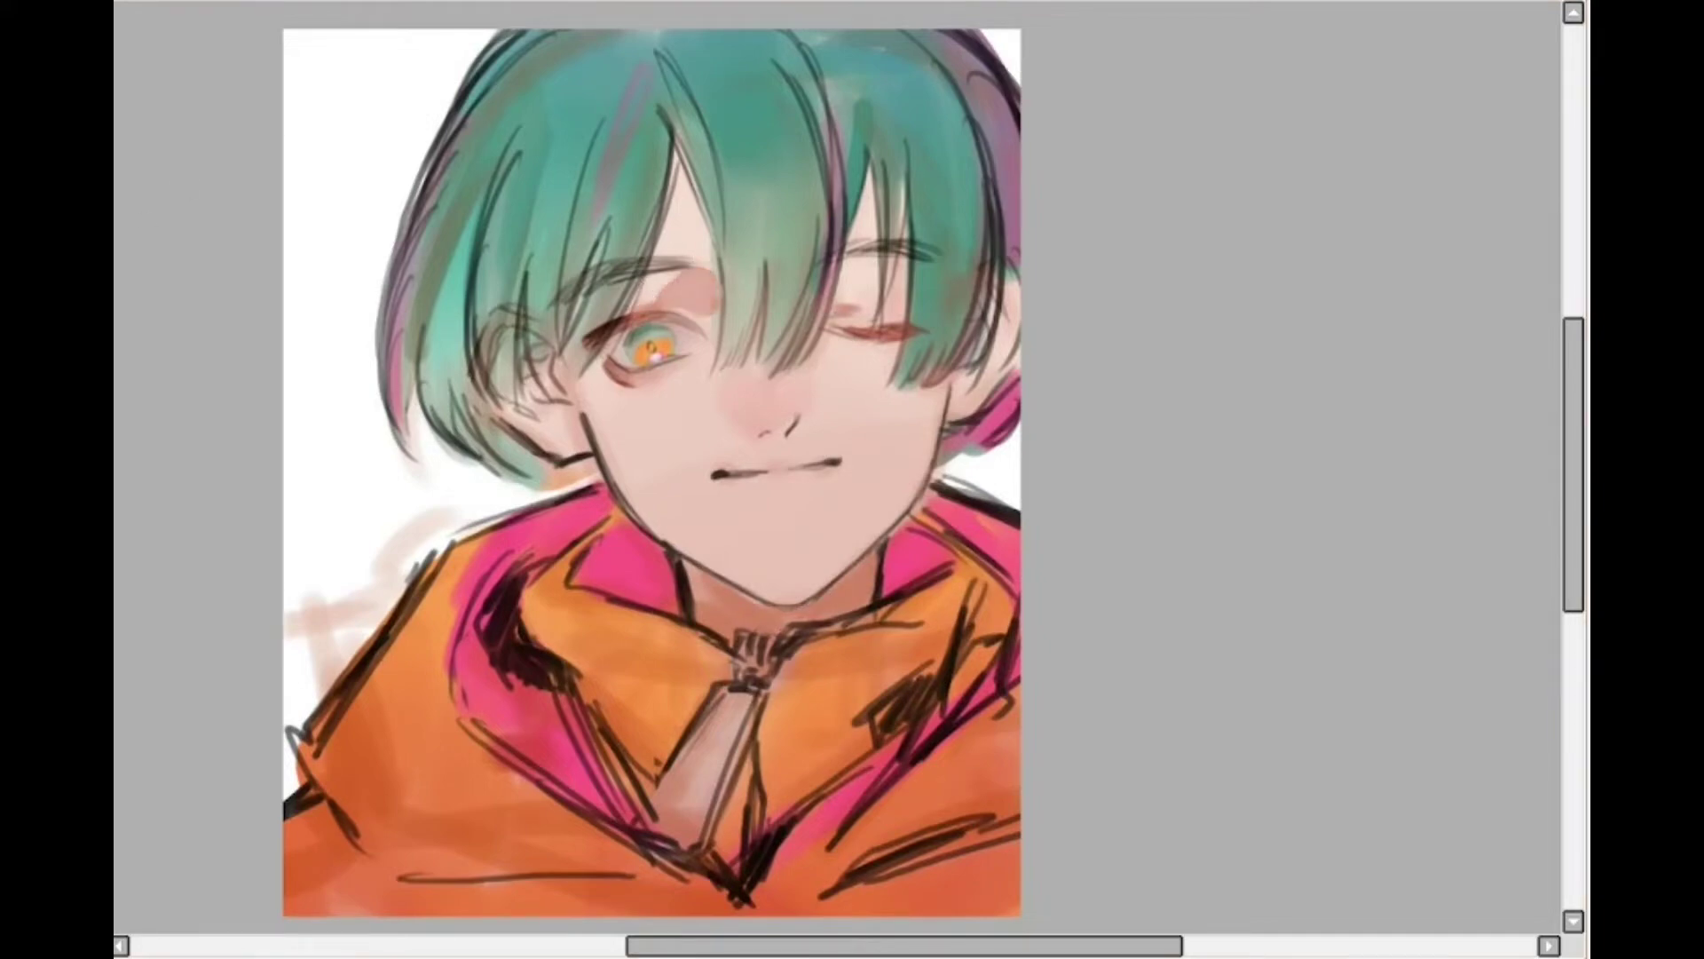
pyautogui.moveTo(826, 355); pyautogui.dragTo(854, 262)
pyautogui.moveTo(904, 316); pyautogui.dragTo(856, 147)
pyautogui.moveTo(866, 222); pyautogui.dragTo(860, 147)
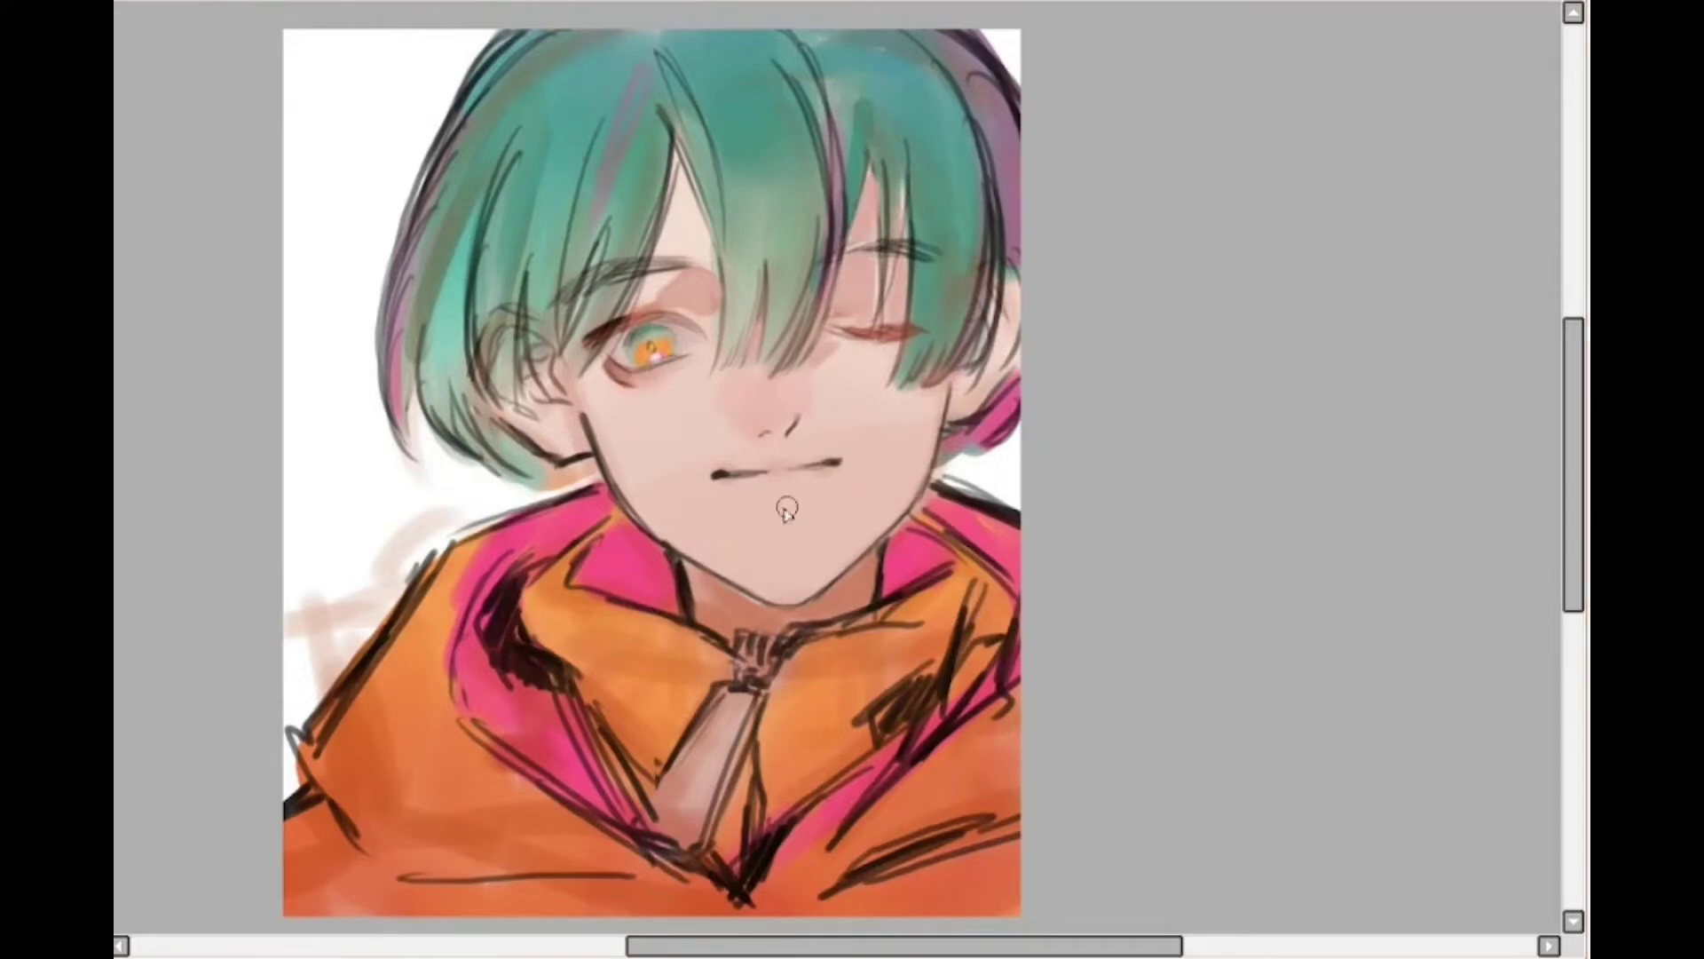
# Paint a soft pink shadow beneath the mouth, skin-tone shading on both ears, and clean up the background beside the hair
pyautogui.moveTo(776, 502); pyautogui.dragTo(800, 498)
pyautogui.moveTo(987, 369); pyautogui.dragTo(963, 404)
pyautogui.moveTo(499, 387)
pyautogui.mouseDown()
pyautogui.moveTo(529, 431)
pyautogui.moveTo(524, 408)
pyautogui.moveTo(559, 413)
pyautogui.moveTo(619, 490)
pyautogui.mouseUp()
pyautogui.moveTo(949, 396); pyautogui.dragTo(934, 450)
pyautogui.scroll(-2, 909, 393)
pyautogui.scroll(2, 826, 333)
pyautogui.scroll(-1, 750, 205)
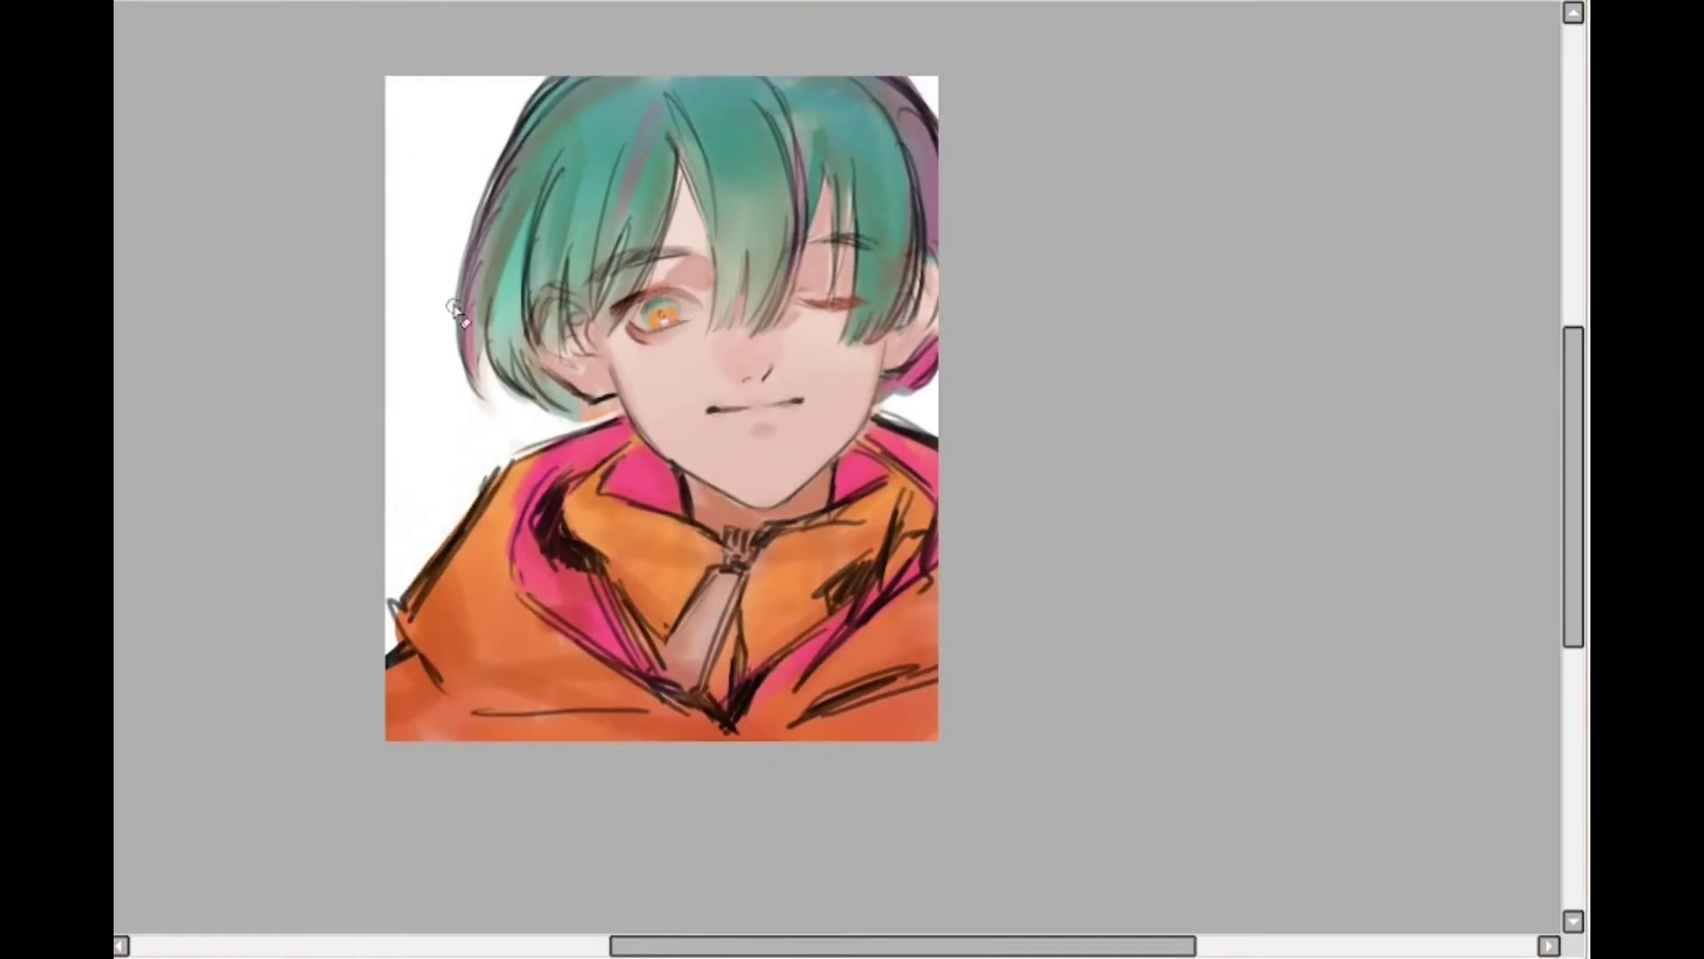
pyautogui.scroll(1, 291, 417)
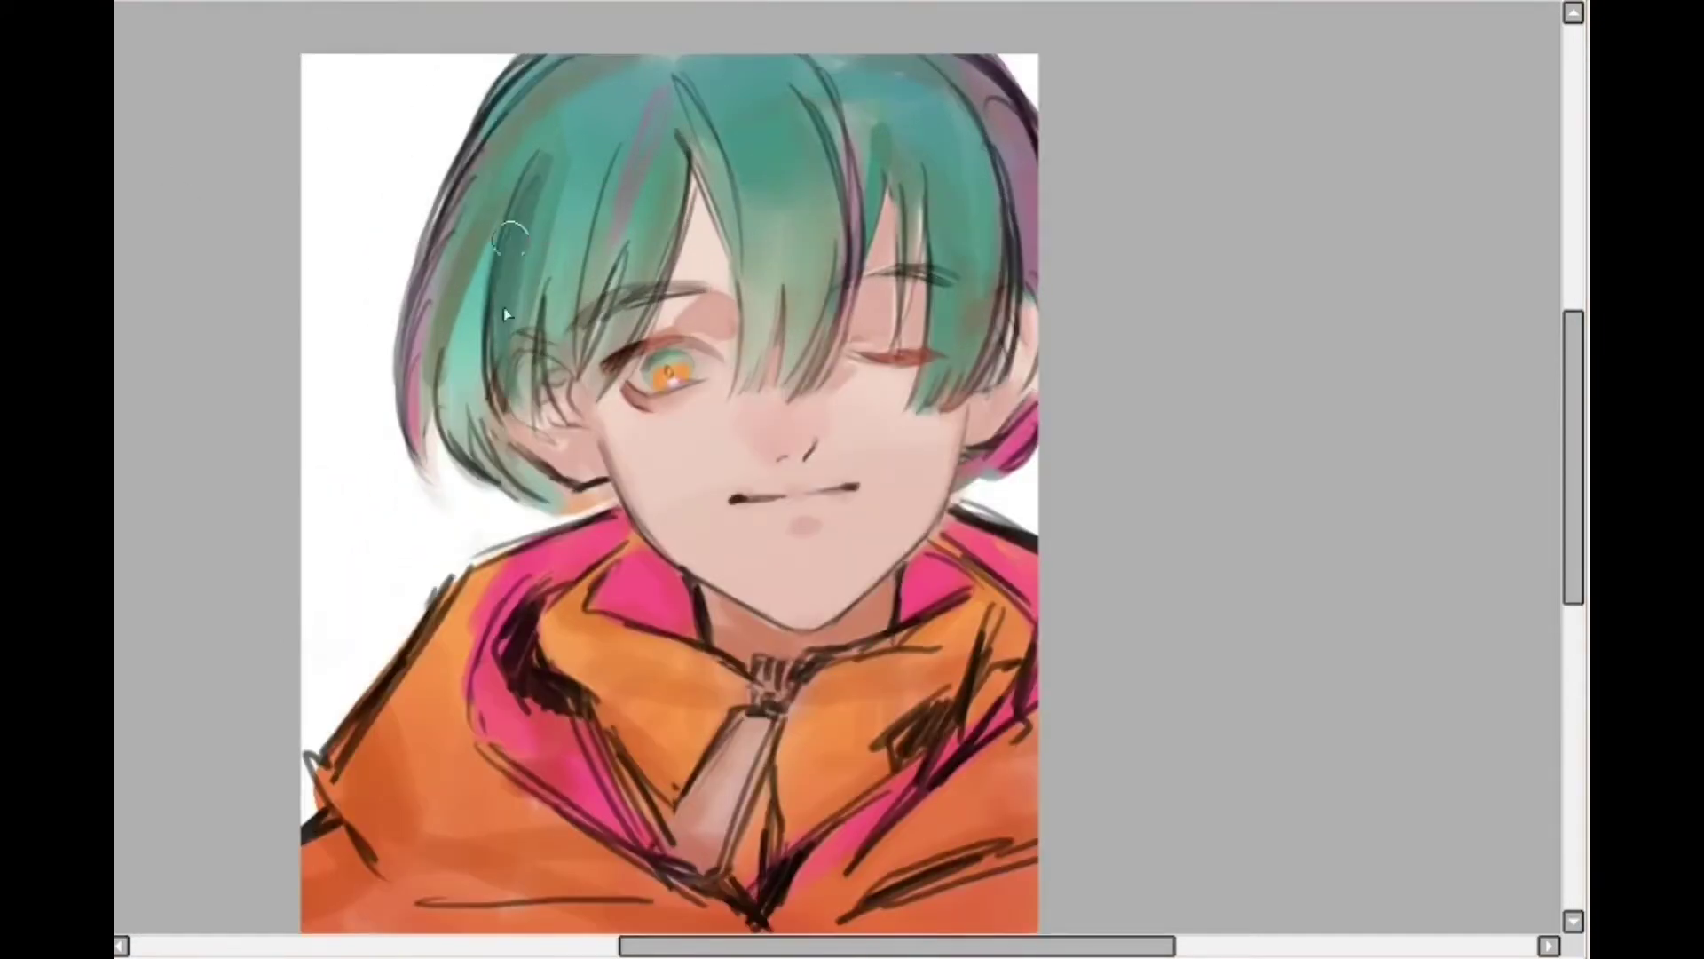
# Cover the sketch lines in the side hair above the left ear with broad teal strokes
pyautogui.moveTo(510, 238); pyautogui.dragTo(528, 426)
pyautogui.moveTo(568, 190); pyautogui.dragTo(533, 320)
pyautogui.moveTo(577, 222); pyautogui.dragTo(612, 408)
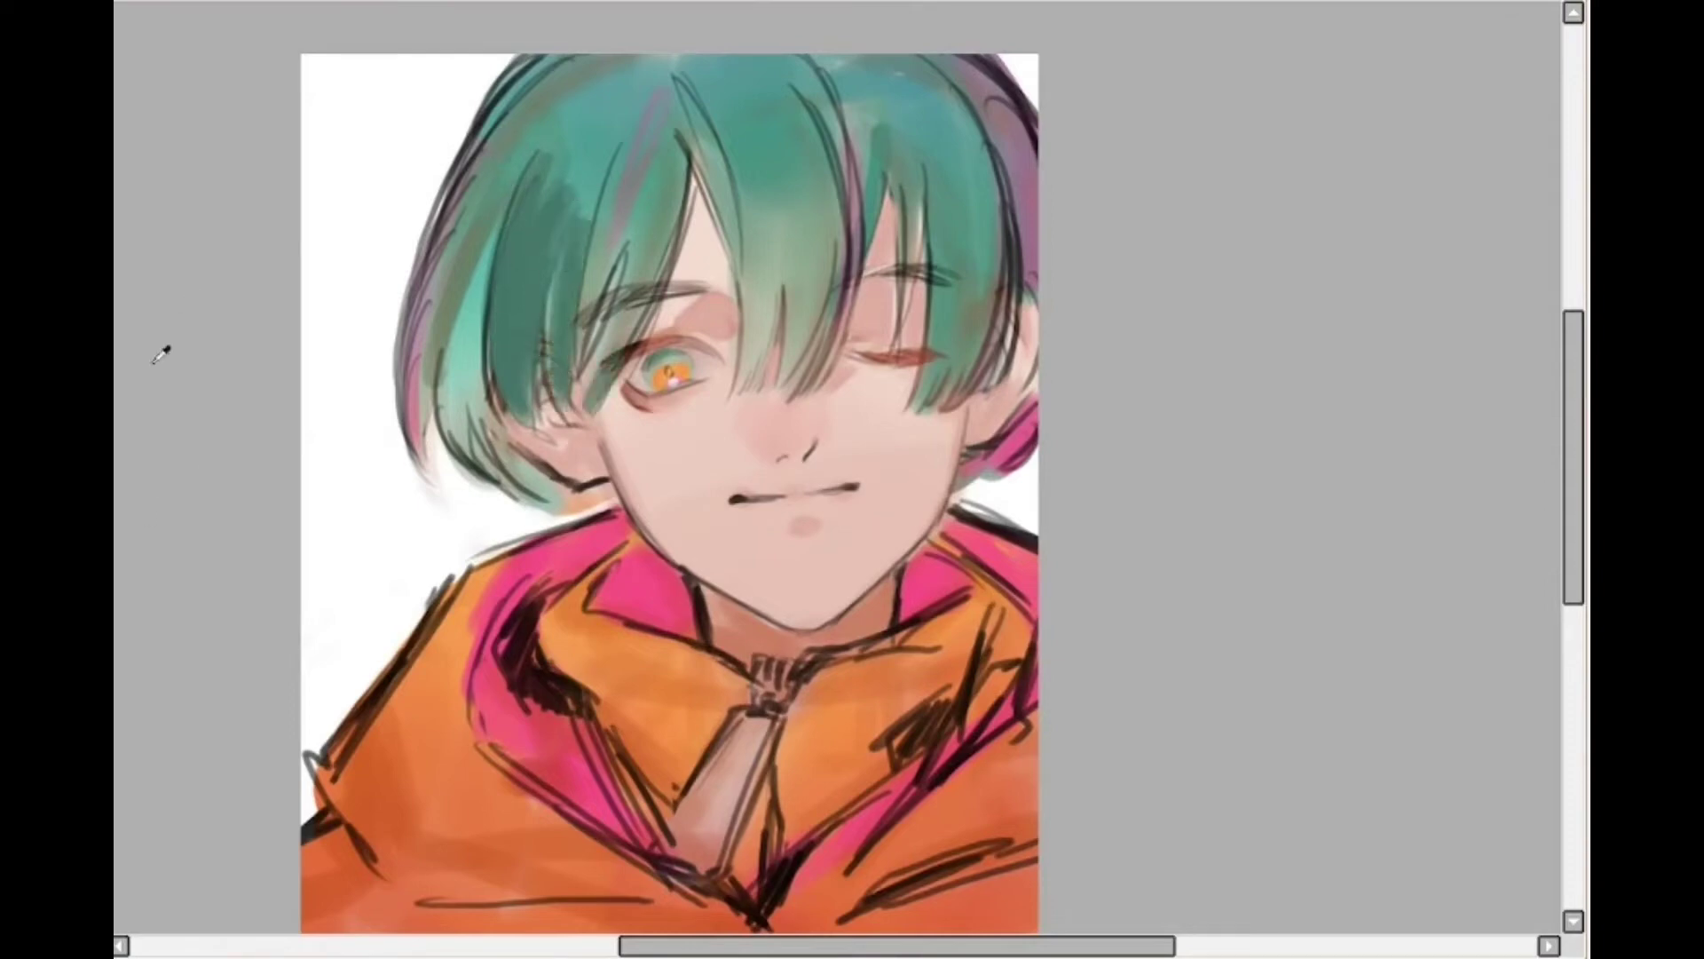
pyautogui.moveTo(537, 182); pyautogui.dragTo(512, 380)
pyautogui.moveTo(571, 256); pyautogui.dragTo(560, 370)
pyautogui.moveTo(519, 288); pyautogui.dragTo(520, 395)
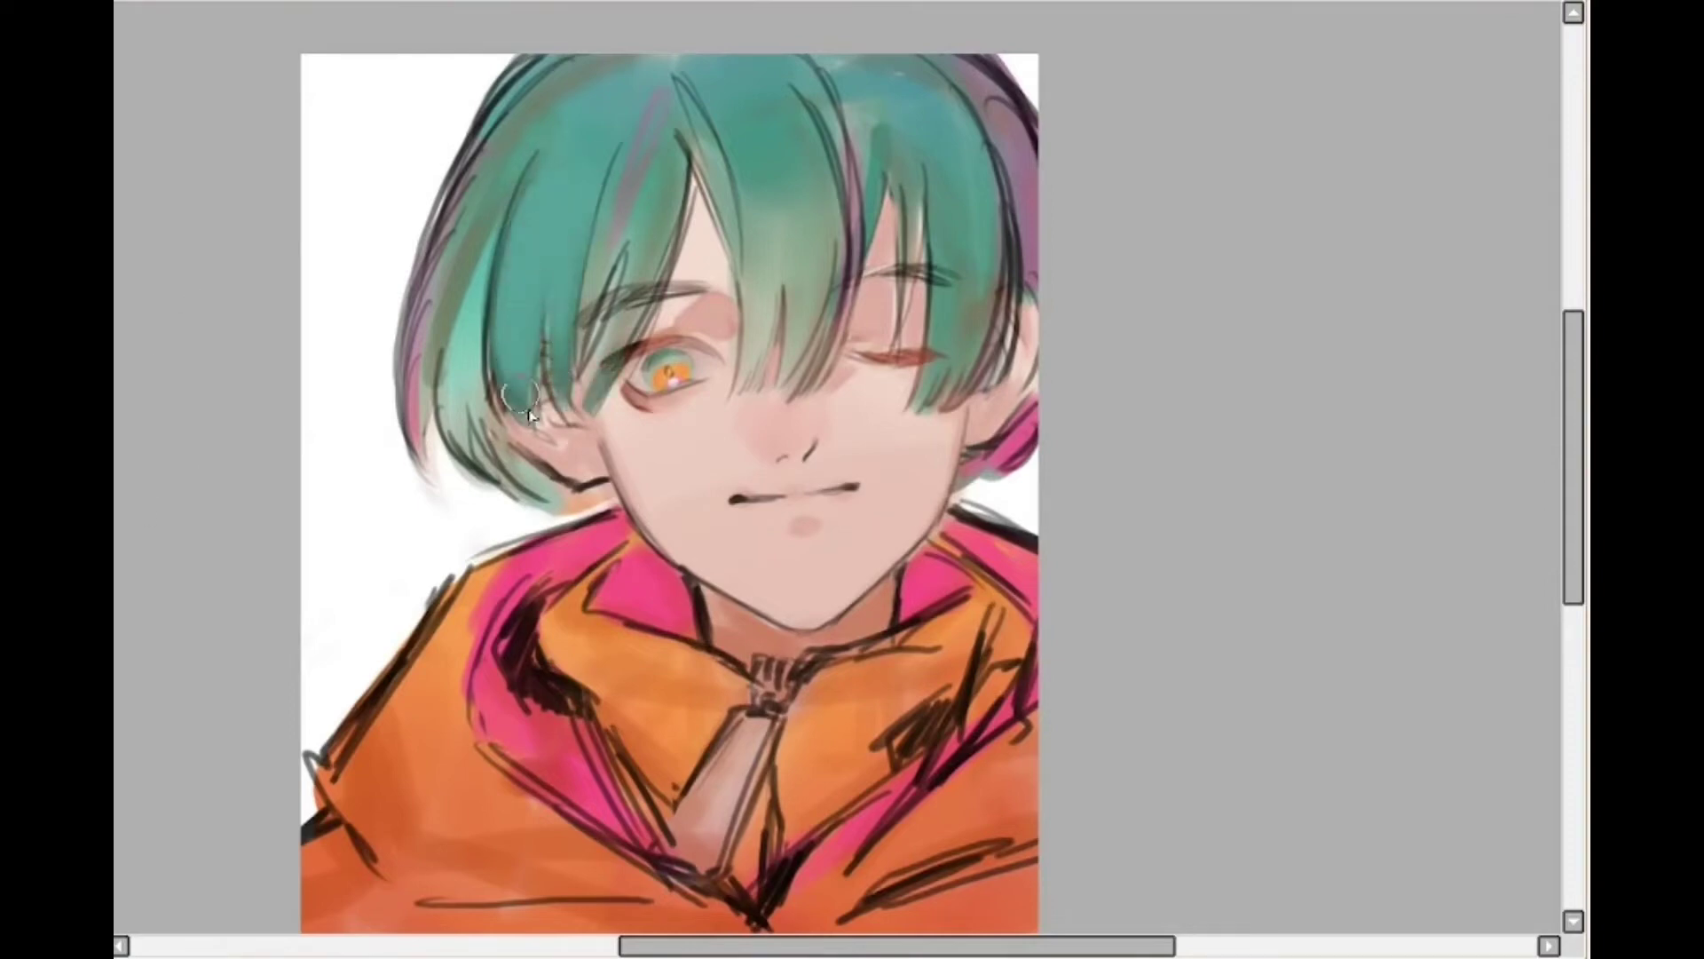
# Paint muted olive-green strands down the upper left hair and along the left side of the forehead gap
pyautogui.keyDown('alt'); pyautogui.click(501, 178); pyautogui.keyUp('alt')
pyautogui.moveTo(533, 142)
pyautogui.mouseDown()
pyautogui.moveTo(445, 366)
pyautogui.moveTo(550, 314)
pyautogui.mouseUp()
pyautogui.moveTo(539, 218); pyautogui.dragTo(497, 342)
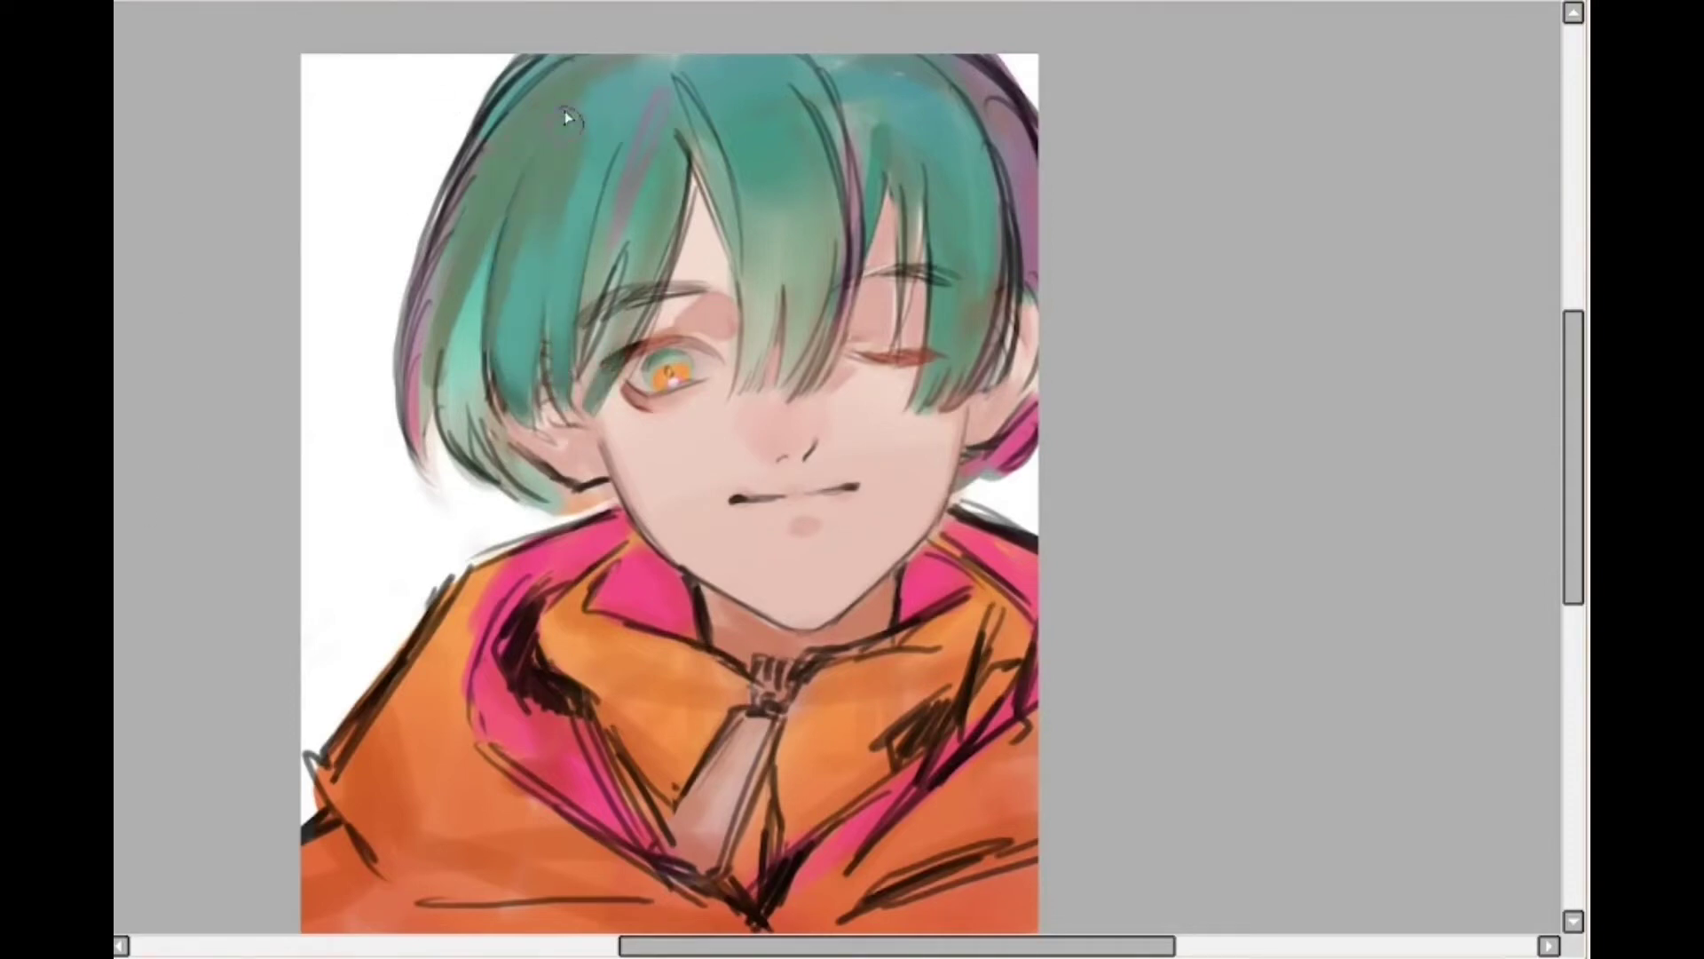
pyautogui.moveTo(691, 189); pyautogui.dragTo(634, 333)
# Colour the outer left hair strand dusty pink and fill the lock behind the left ear with light mint
pyautogui.keyDown('alt'); pyautogui.click(417, 388); pyautogui.keyUp('alt')
pyautogui.moveTo(469, 176); pyautogui.dragTo(410, 402)
pyautogui.moveTo(449, 355); pyautogui.dragTo(485, 474)
pyautogui.keyDown('alt'); pyautogui.click(458, 337); pyautogui.keyUp('alt')
pyautogui.moveTo(469, 327); pyautogui.dragTo(455, 428)
pyautogui.moveTo(489, 300); pyautogui.dragTo(506, 466)
pyautogui.moveTo(469, 407); pyautogui.dragTo(546, 499)
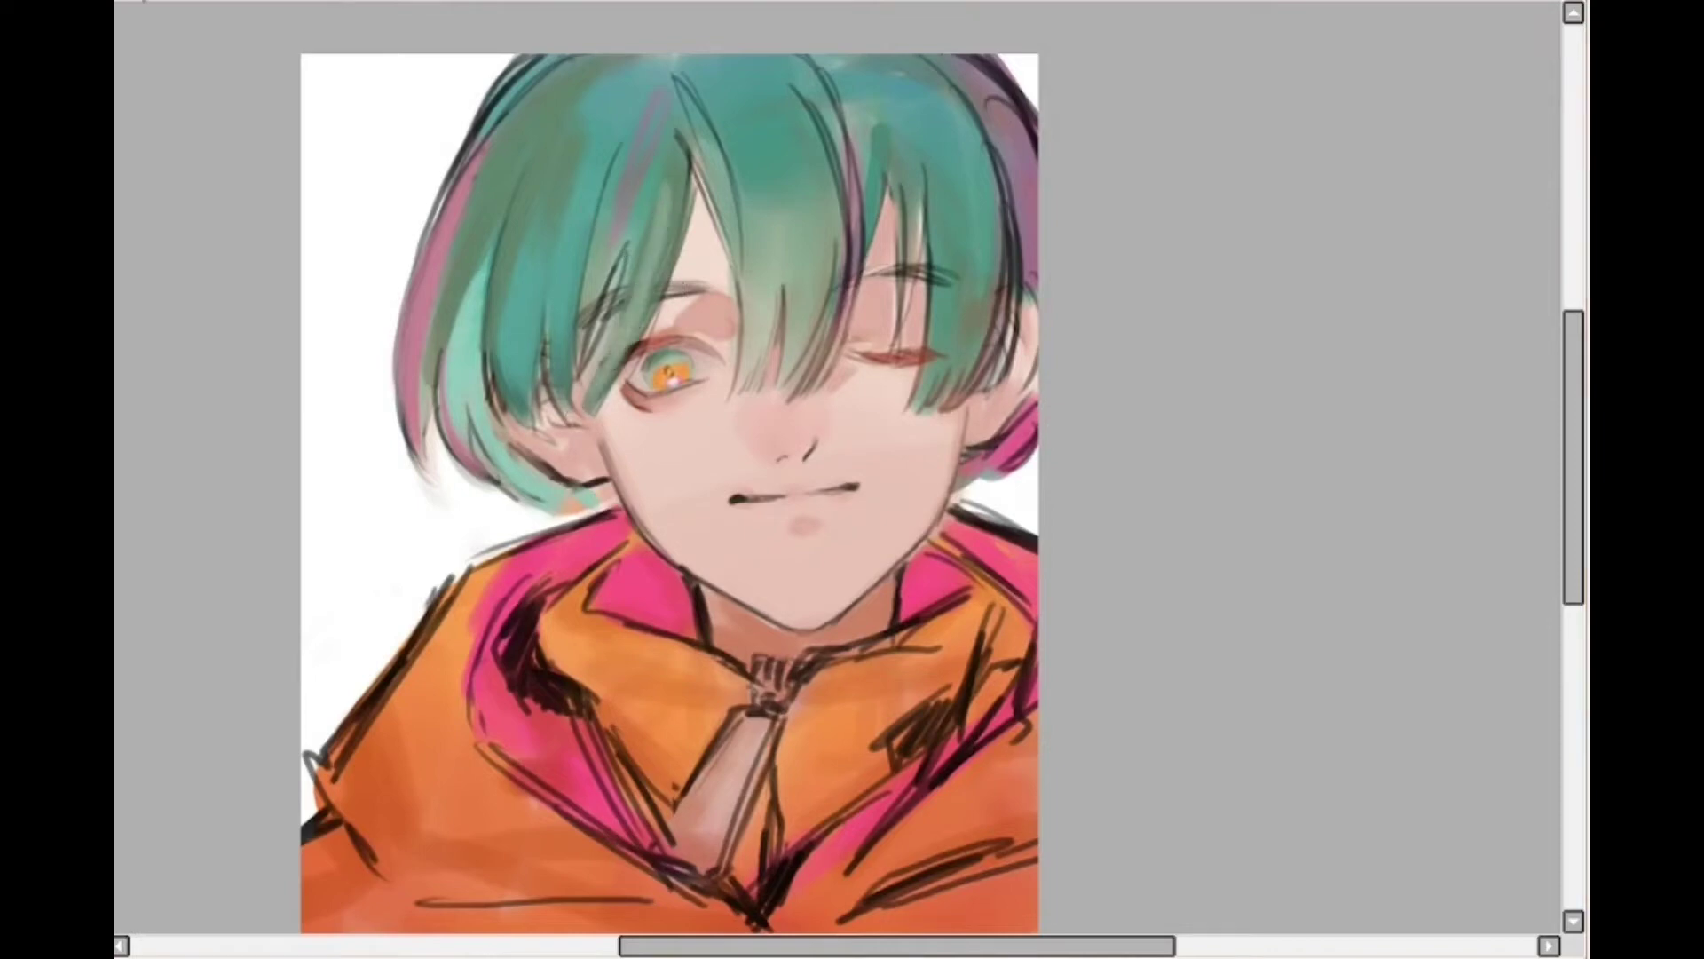
# Paint over the dark outline along the crown's upper left edge with long green hair strokes
pyautogui.moveTo(575, 96); pyautogui.dragTo(531, 212)
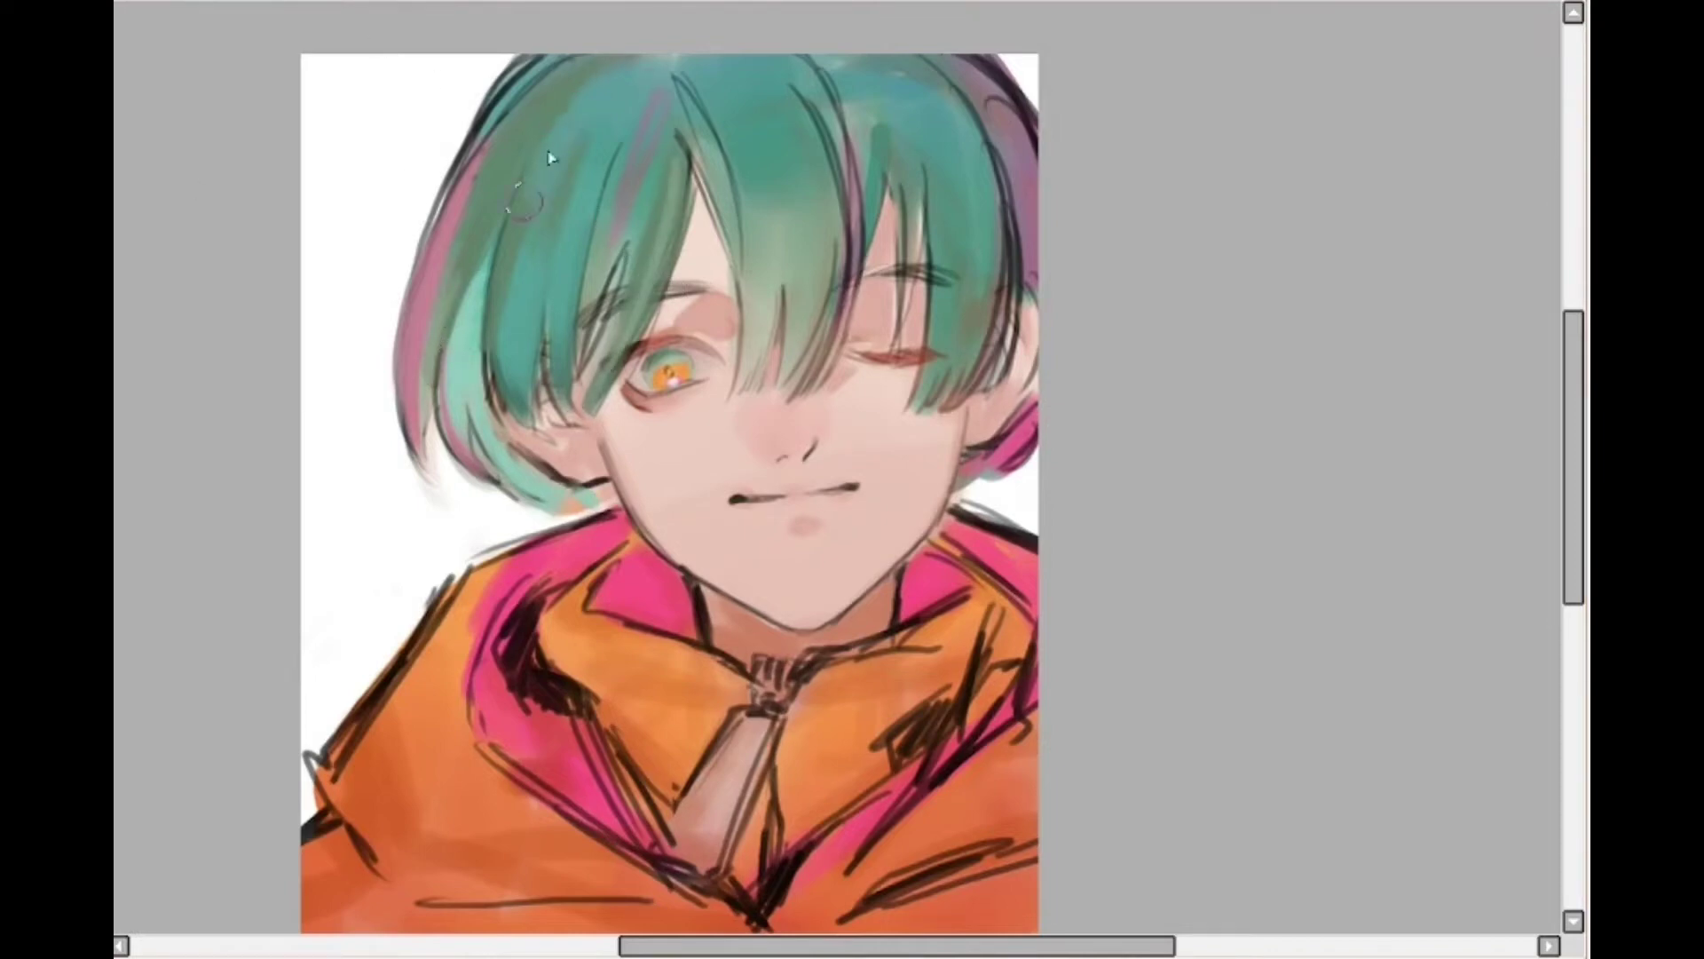
pyautogui.moveTo(606, 64); pyautogui.dragTo(522, 186)
pyautogui.moveTo(543, 59); pyautogui.dragTo(439, 254)
pyautogui.moveTo(474, 126); pyautogui.dragTo(420, 247)
pyautogui.moveTo(533, 57)
pyautogui.mouseDown()
pyautogui.moveTo(429, 181)
pyautogui.moveTo(408, 266)
pyautogui.mouseUp()
pyautogui.moveTo(549, 45); pyautogui.dragTo(384, 338)
pyautogui.moveTo(509, 79); pyautogui.dragTo(414, 263)
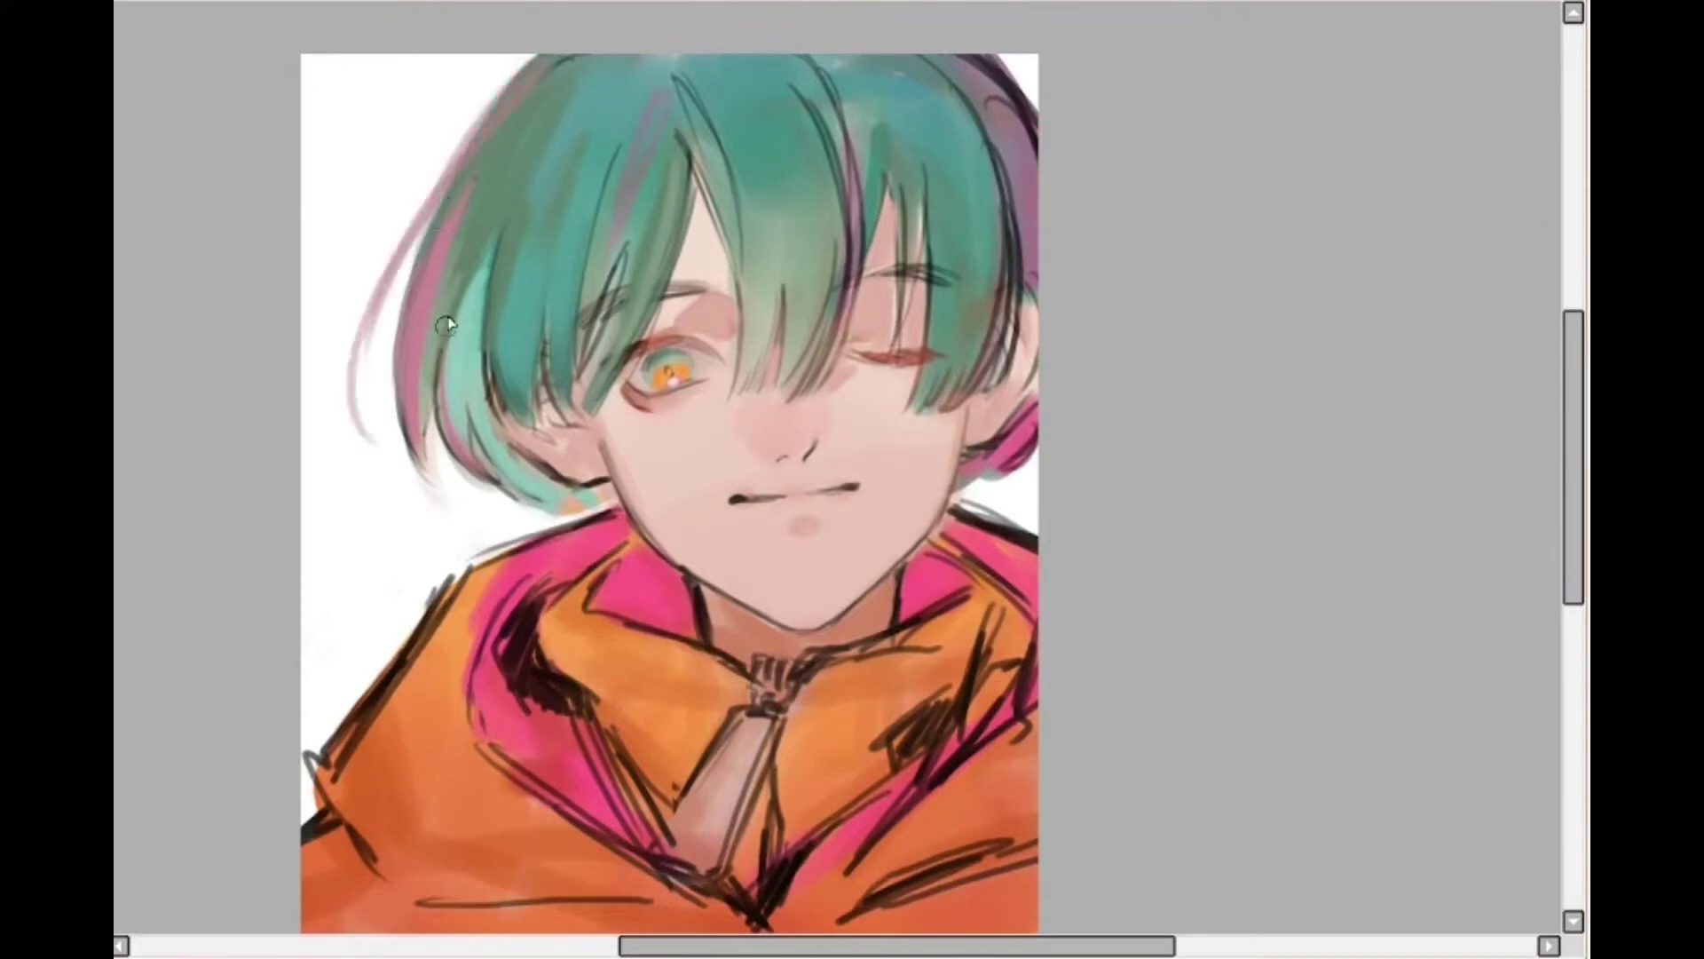
# Deepen the left bangs and the hair above the left ear with dark green strand shadows
pyautogui.scroll(2, 532, 178)
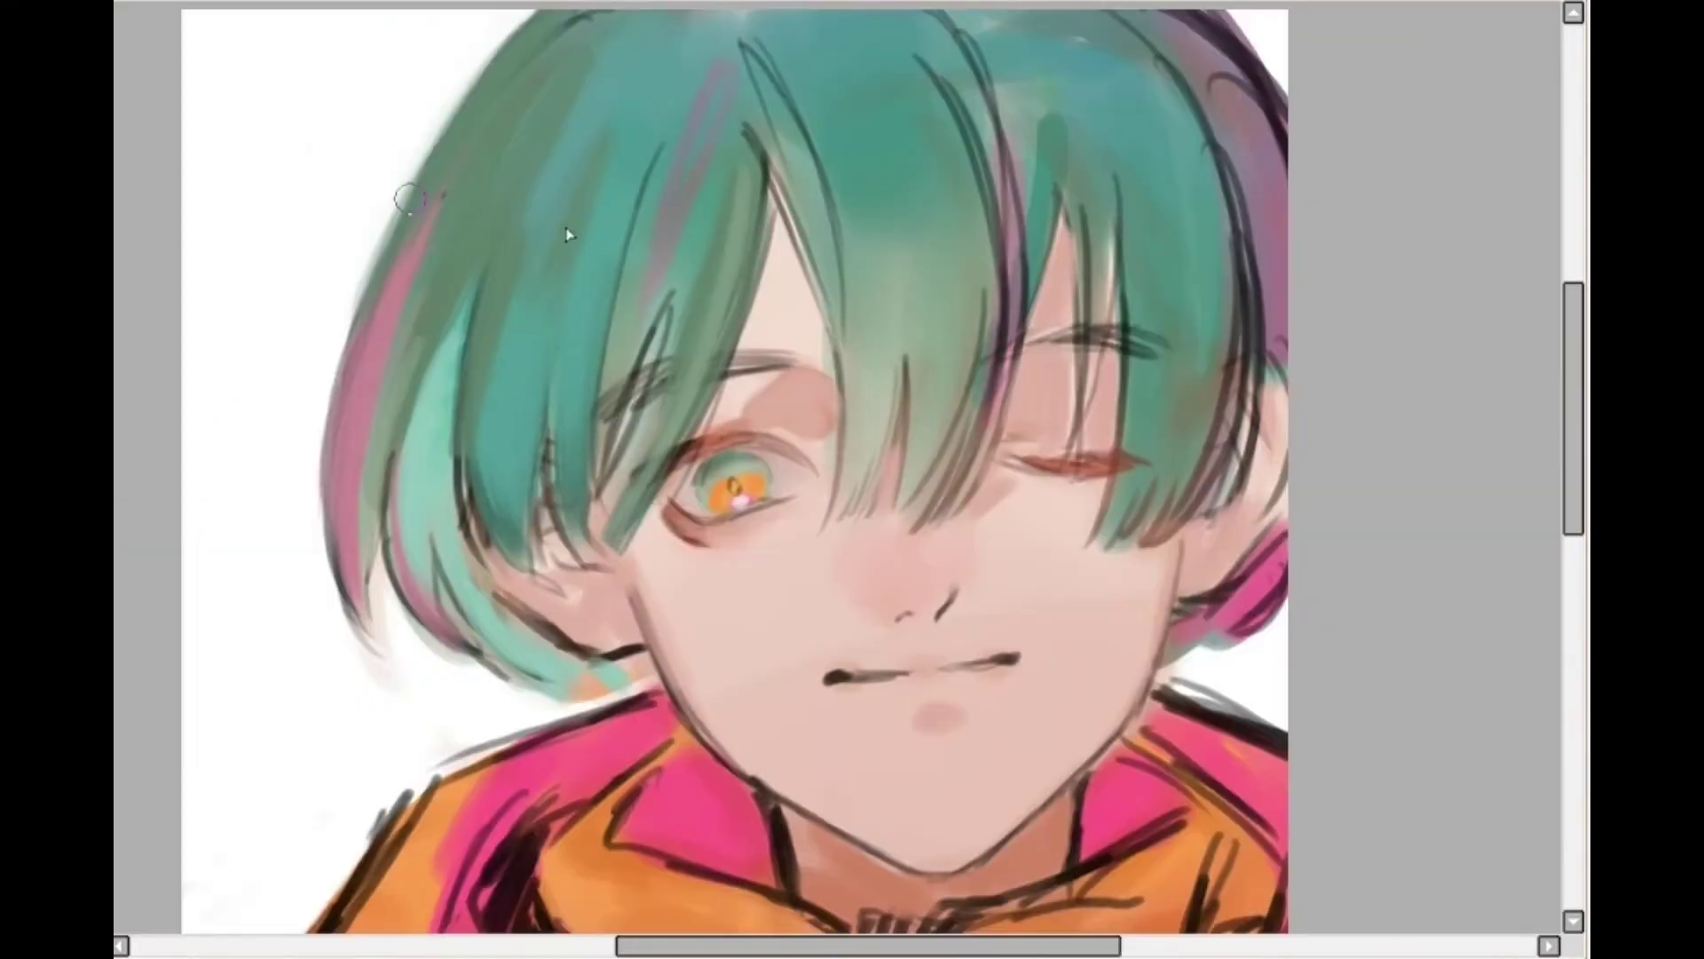
pyautogui.moveTo(753, 55); pyautogui.dragTo(834, 279)
pyautogui.moveTo(644, 170); pyautogui.dragTo(592, 470)
pyautogui.moveTo(762, 134); pyautogui.dragTo(724, 330)
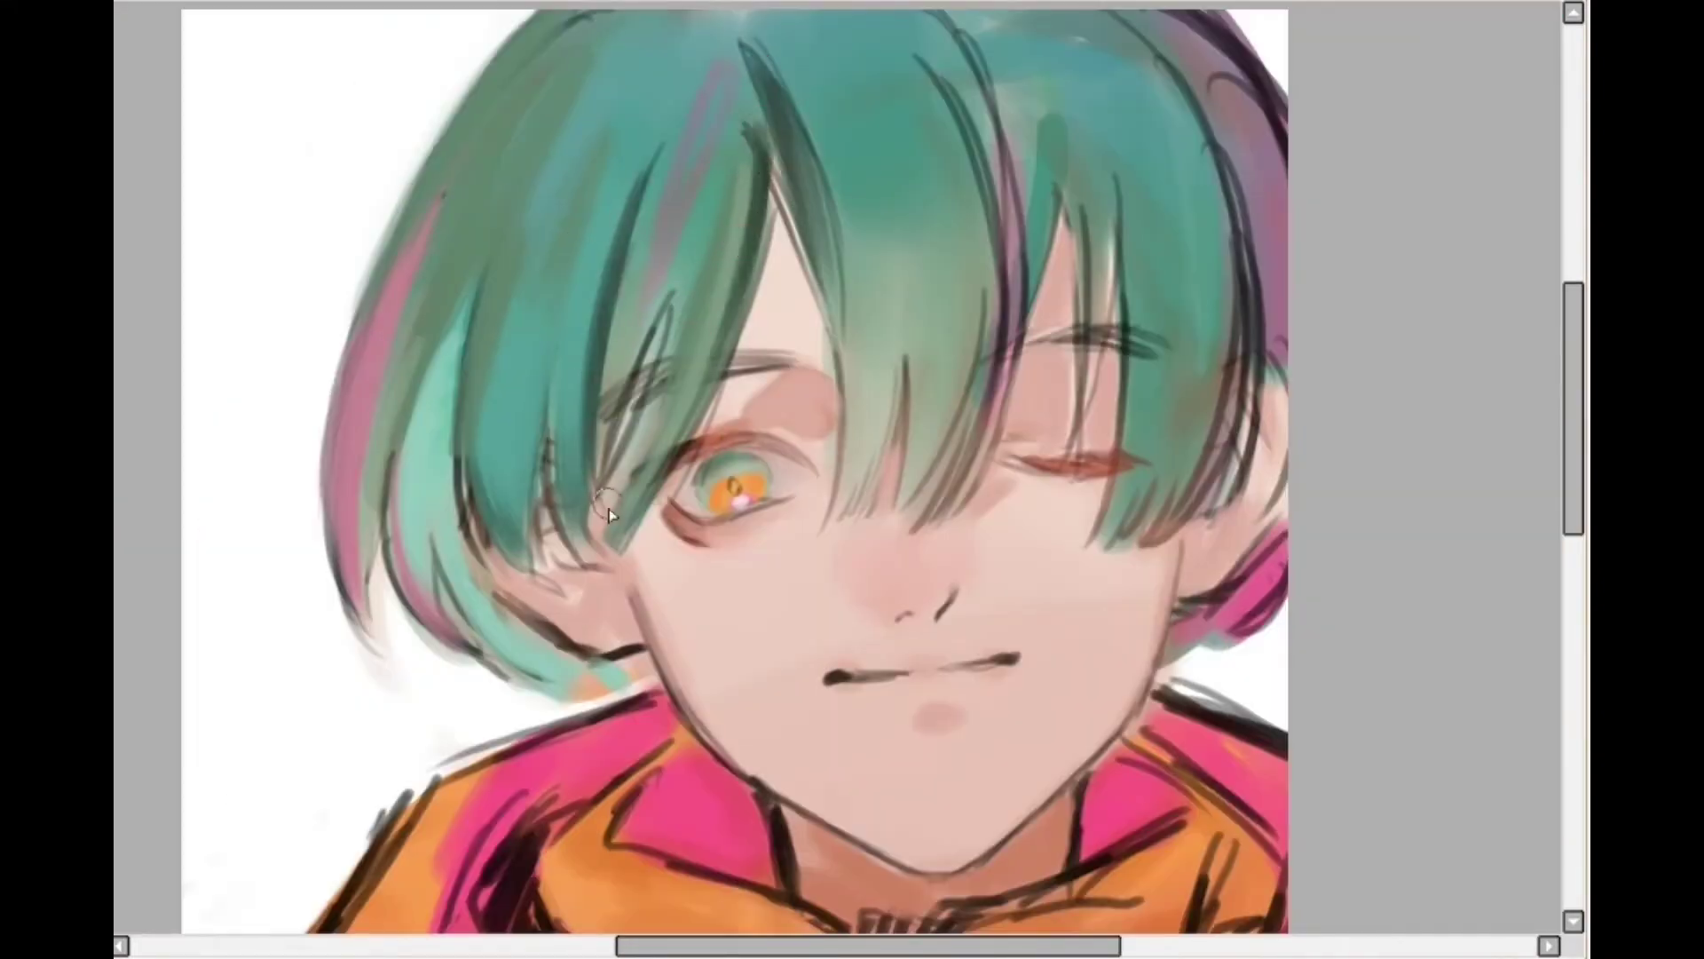
pyautogui.moveTo(606, 493); pyautogui.dragTo(591, 564)
pyautogui.moveTo(659, 297); pyautogui.dragTo(596, 533)
pyautogui.moveTo(523, 339); pyautogui.dragTo(508, 488)
pyautogui.moveTo(546, 335); pyautogui.dragTo(522, 532)
pyautogui.moveTo(562, 224); pyautogui.dragTo(522, 523)
pyautogui.scroll(-2, 548, 507)
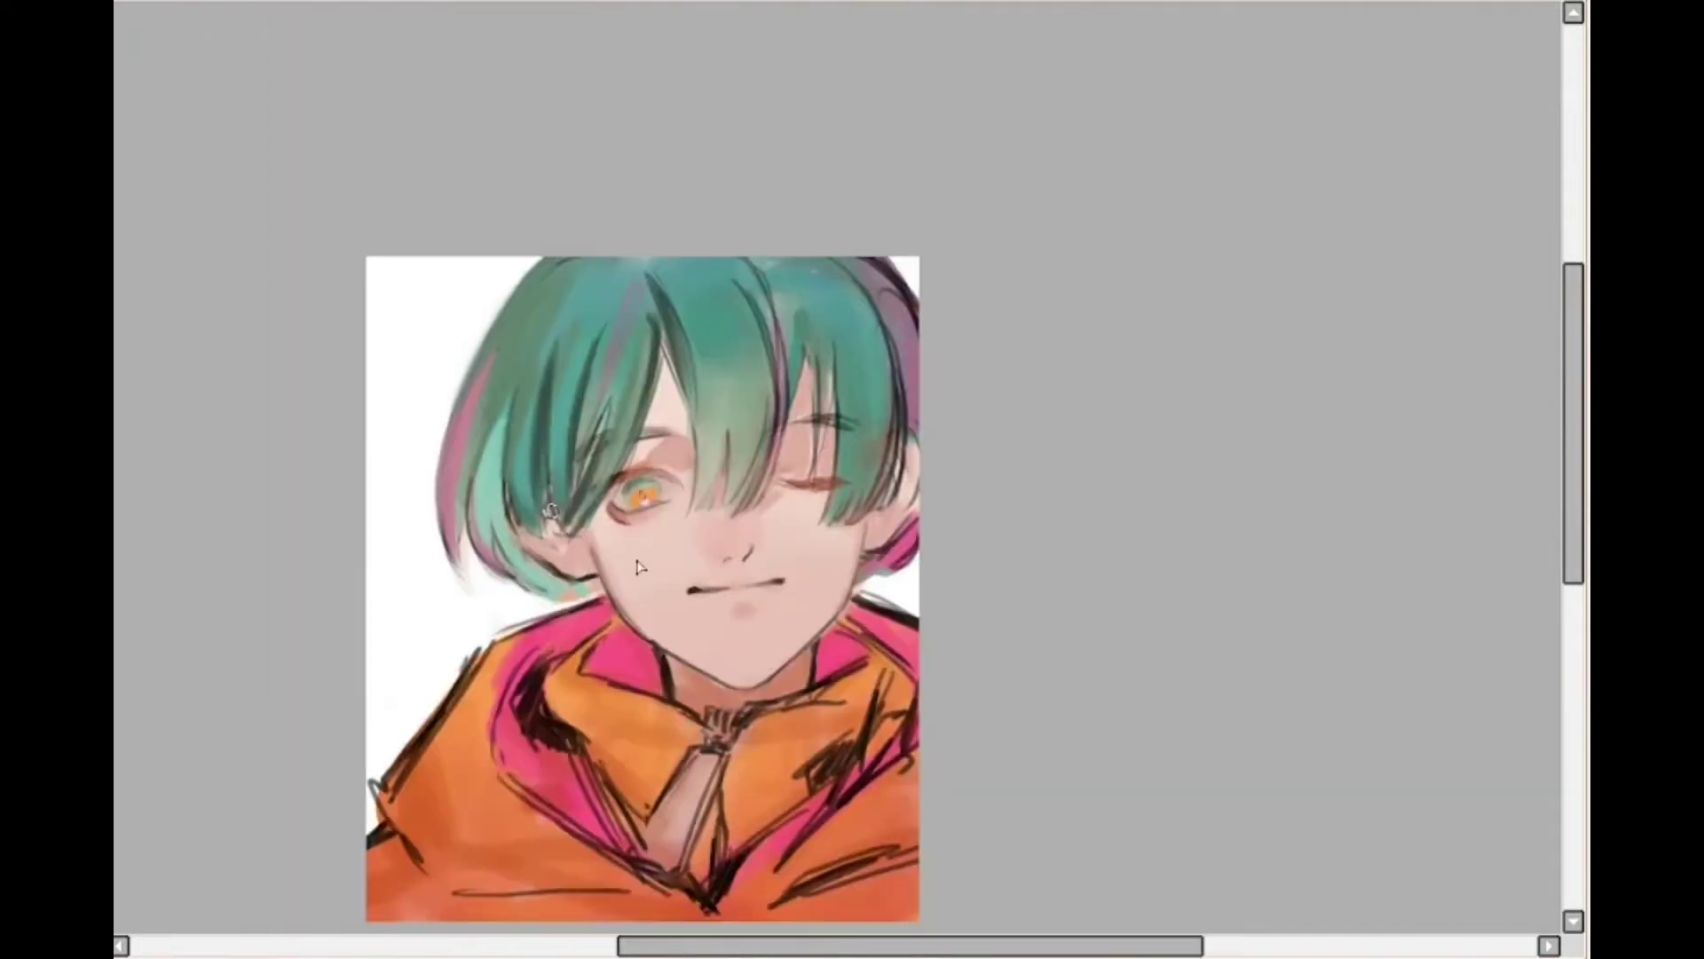
# Add long dark green shadow strands down the left side of the hair from the crown
pyautogui.scroll(1, 582, 518)
pyautogui.moveTo(529, 184); pyautogui.dragTo(492, 444)
pyautogui.moveTo(552, 191)
pyautogui.mouseDown()
pyautogui.moveTo(524, 417)
pyautogui.moveTo(479, 282)
pyautogui.mouseUp()
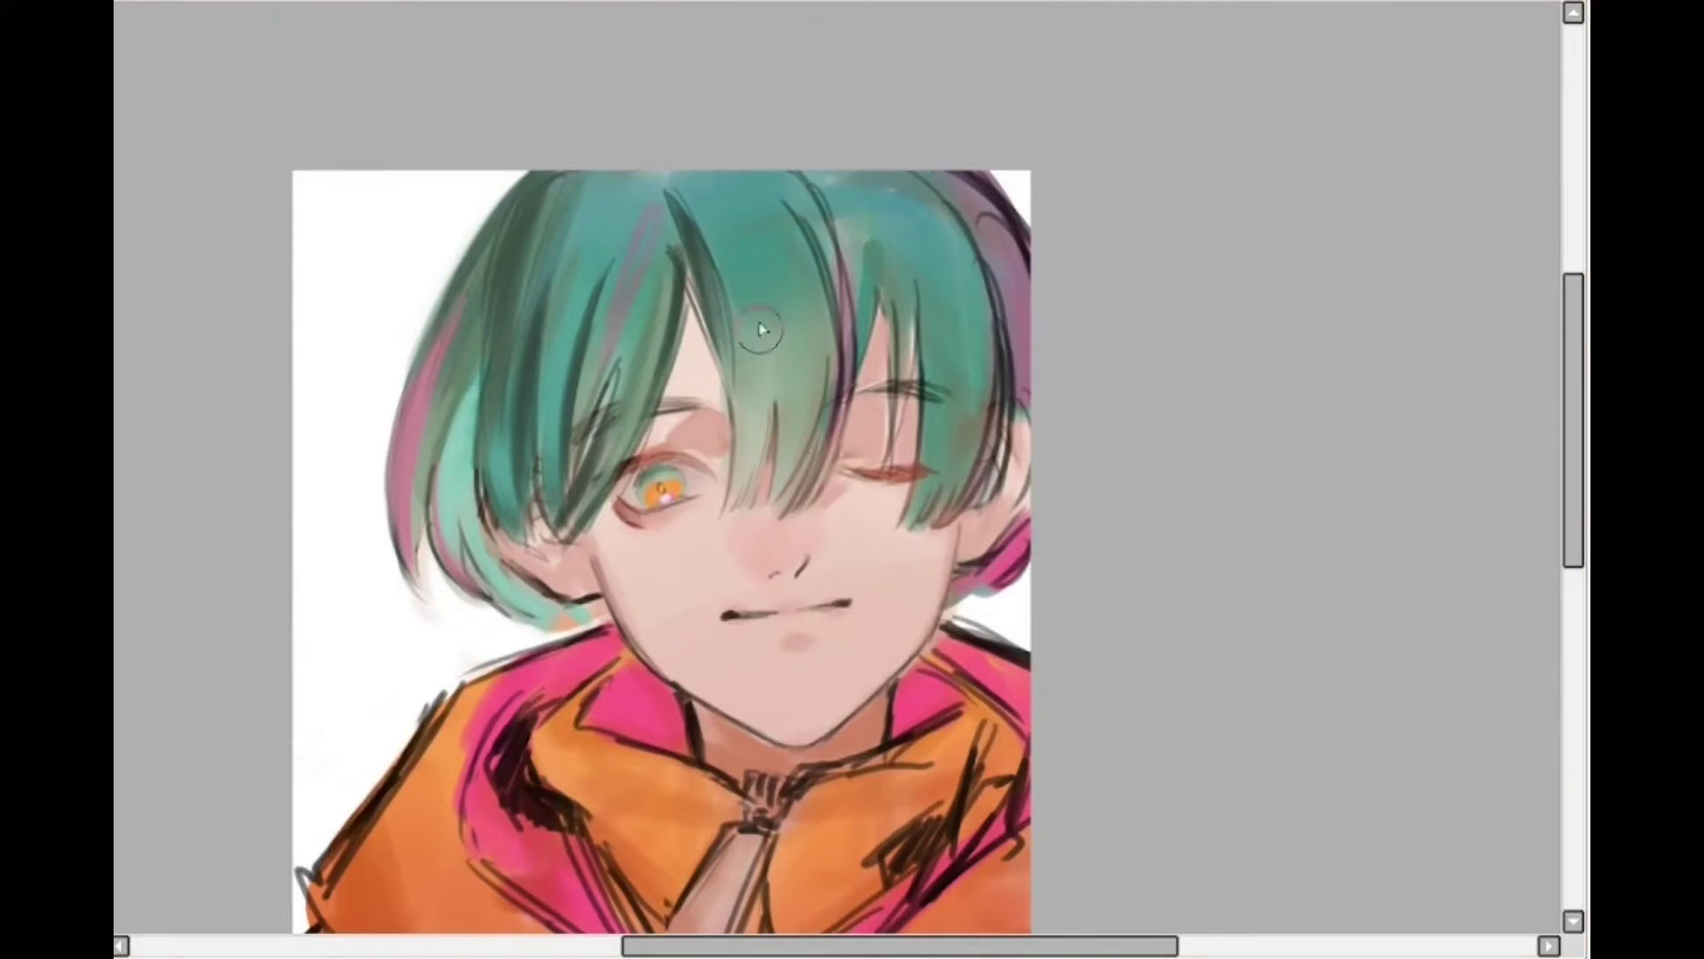
# Paint dark grey-green shadow strands through the centre bangs and toward the winking eye
pyautogui.moveTo(763, 317)
pyautogui.mouseDown()
pyautogui.moveTo(737, 435)
pyautogui.moveTo(775, 384)
pyautogui.mouseUp()
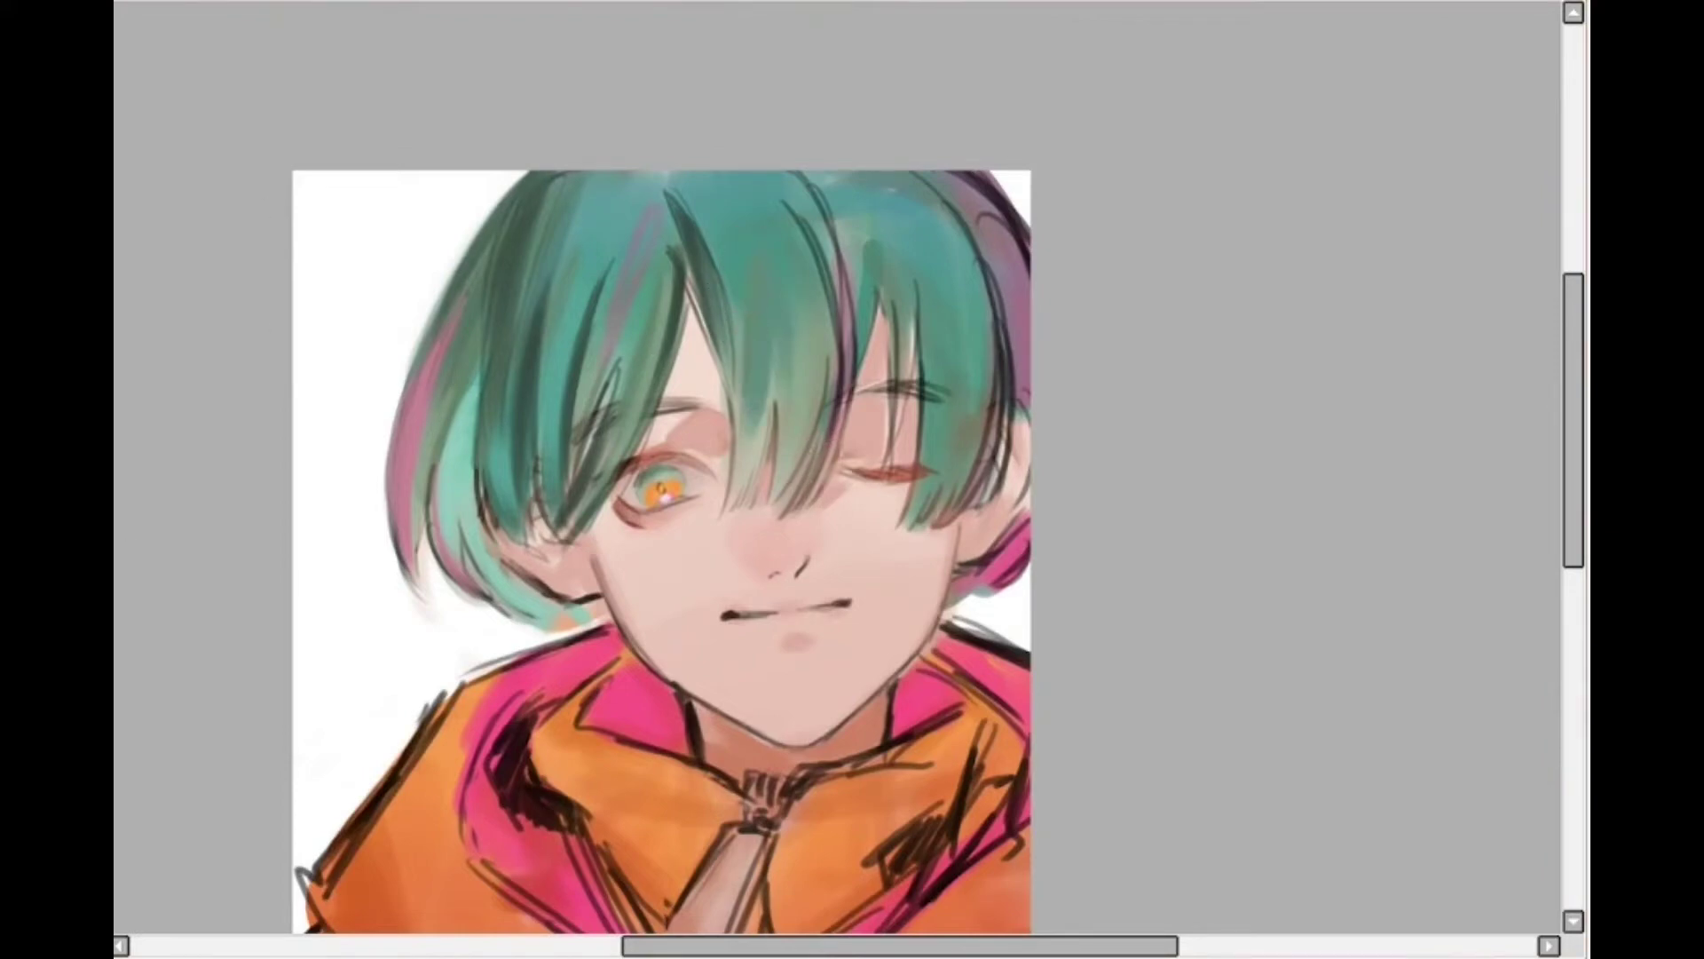
pyautogui.moveTo(806, 288); pyautogui.dragTo(797, 413)
pyautogui.moveTo(826, 186); pyautogui.dragTo(857, 421)
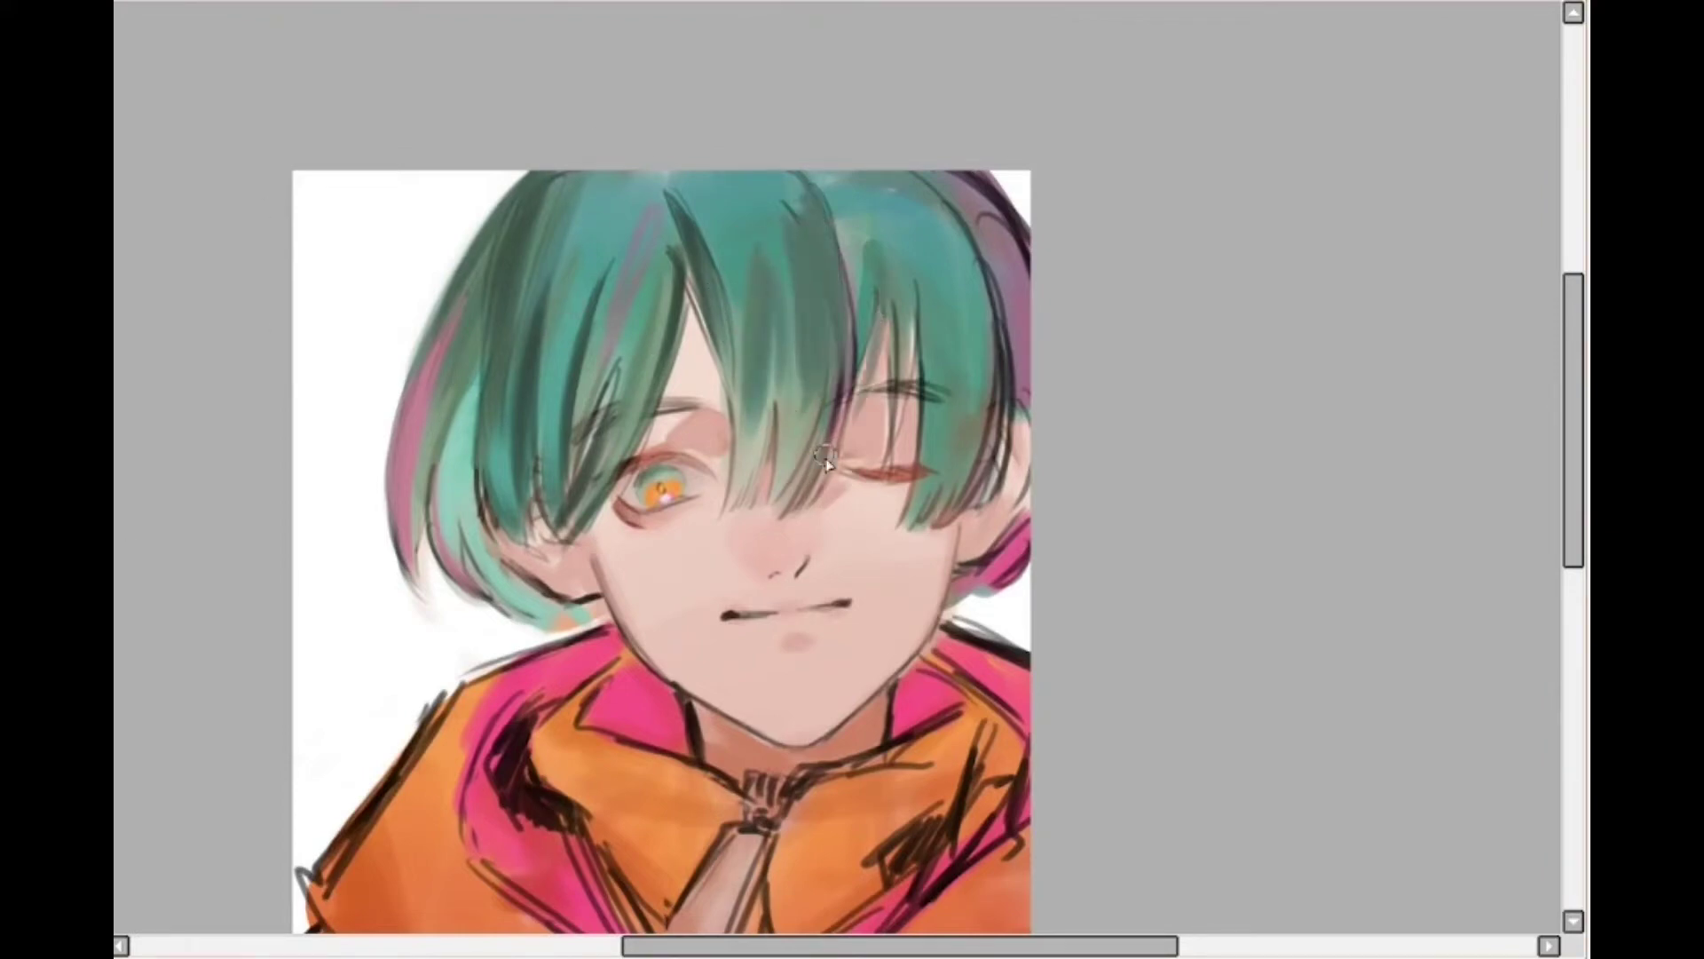
pyautogui.moveTo(887, 347); pyautogui.dragTo(830, 470)
pyautogui.moveTo(907, 387); pyautogui.dragTo(819, 510)
pyautogui.scroll(3, 750, 168)
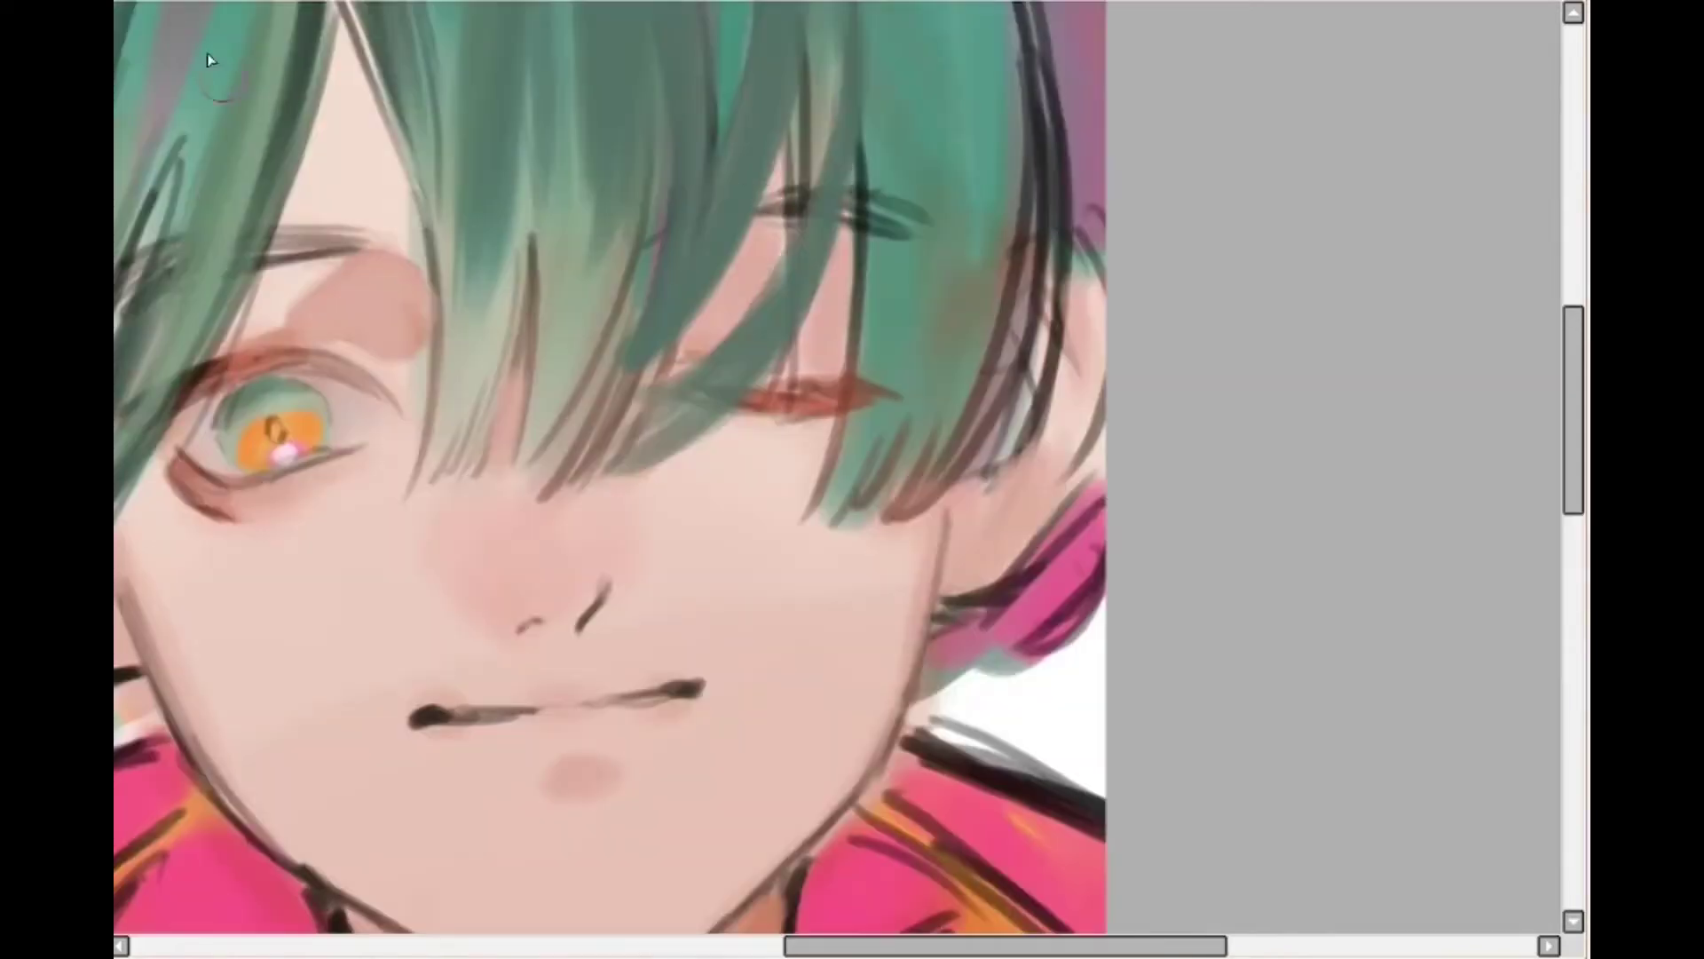
pyautogui.hotkey('ctrl', 'z')
pyautogui.hotkey('ctrl', 'z')
# Paint teal strands over the dark sketch lines in the right bangs and right side hair
pyautogui.scroll(-3, 744, 278)
pyautogui.moveTo(737, 206)
pyautogui.mouseDown()
pyautogui.moveTo(735, 303)
pyautogui.moveTo(793, 408)
pyautogui.moveTo(730, 451)
pyautogui.mouseUp()
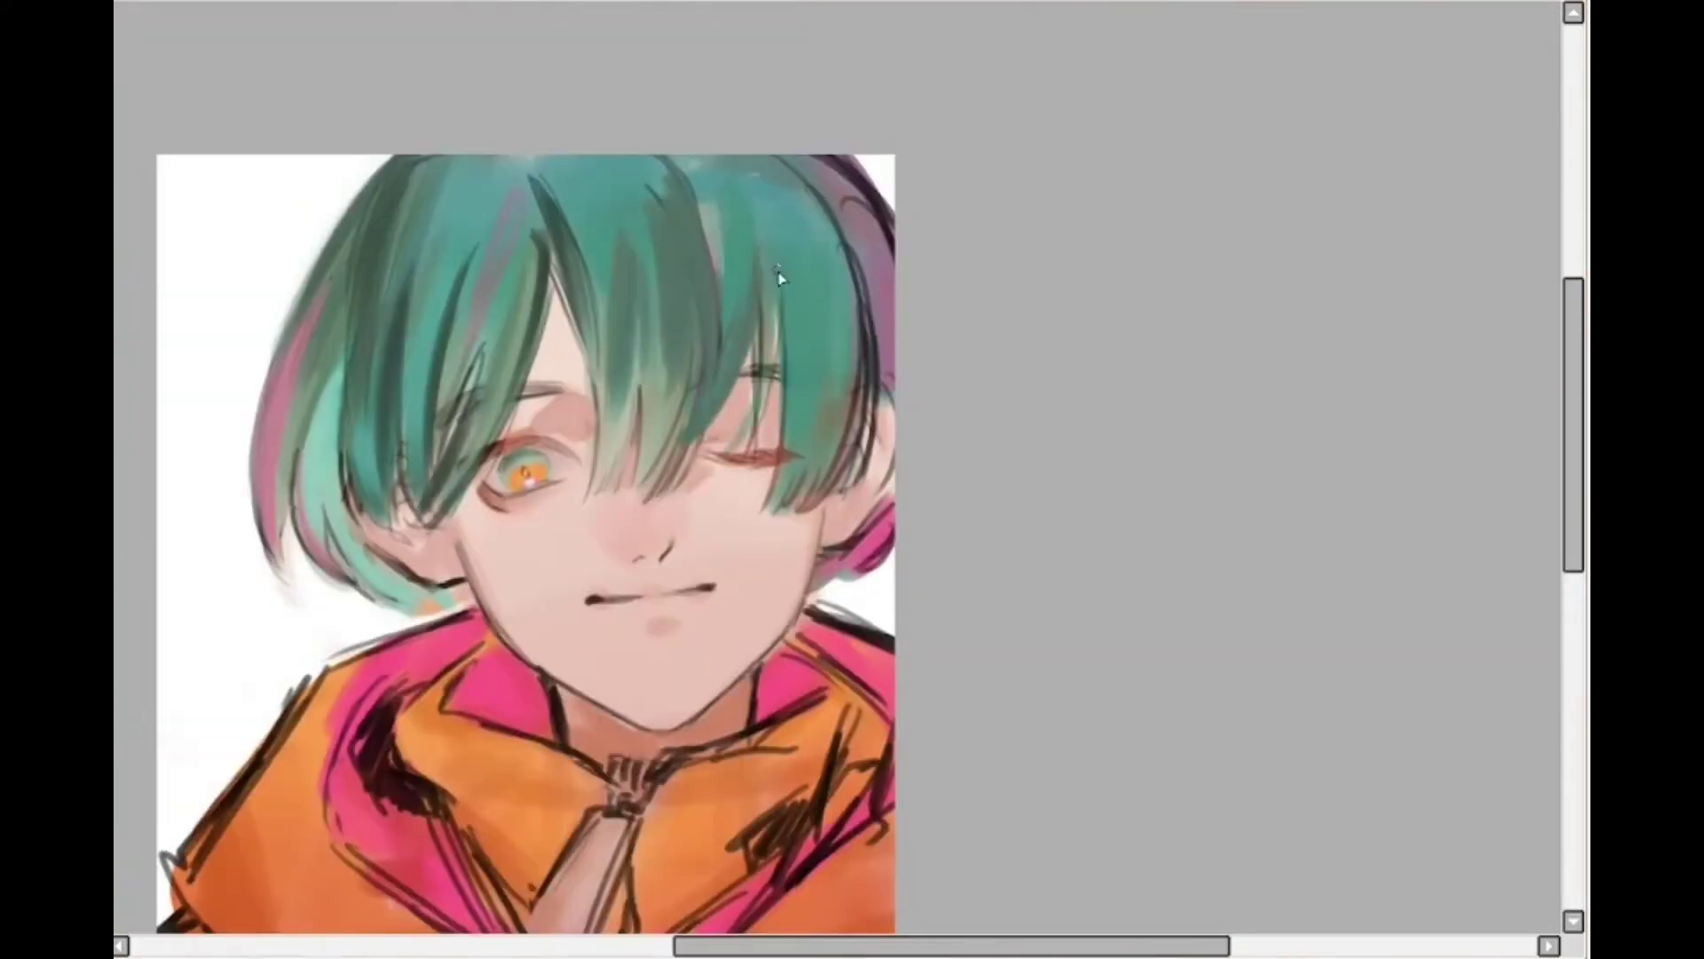
pyautogui.moveTo(778, 277); pyautogui.dragTo(754, 414)
pyautogui.moveTo(833, 208); pyautogui.dragTo(857, 395)
pyautogui.moveTo(863, 293); pyautogui.dragTo(856, 493)
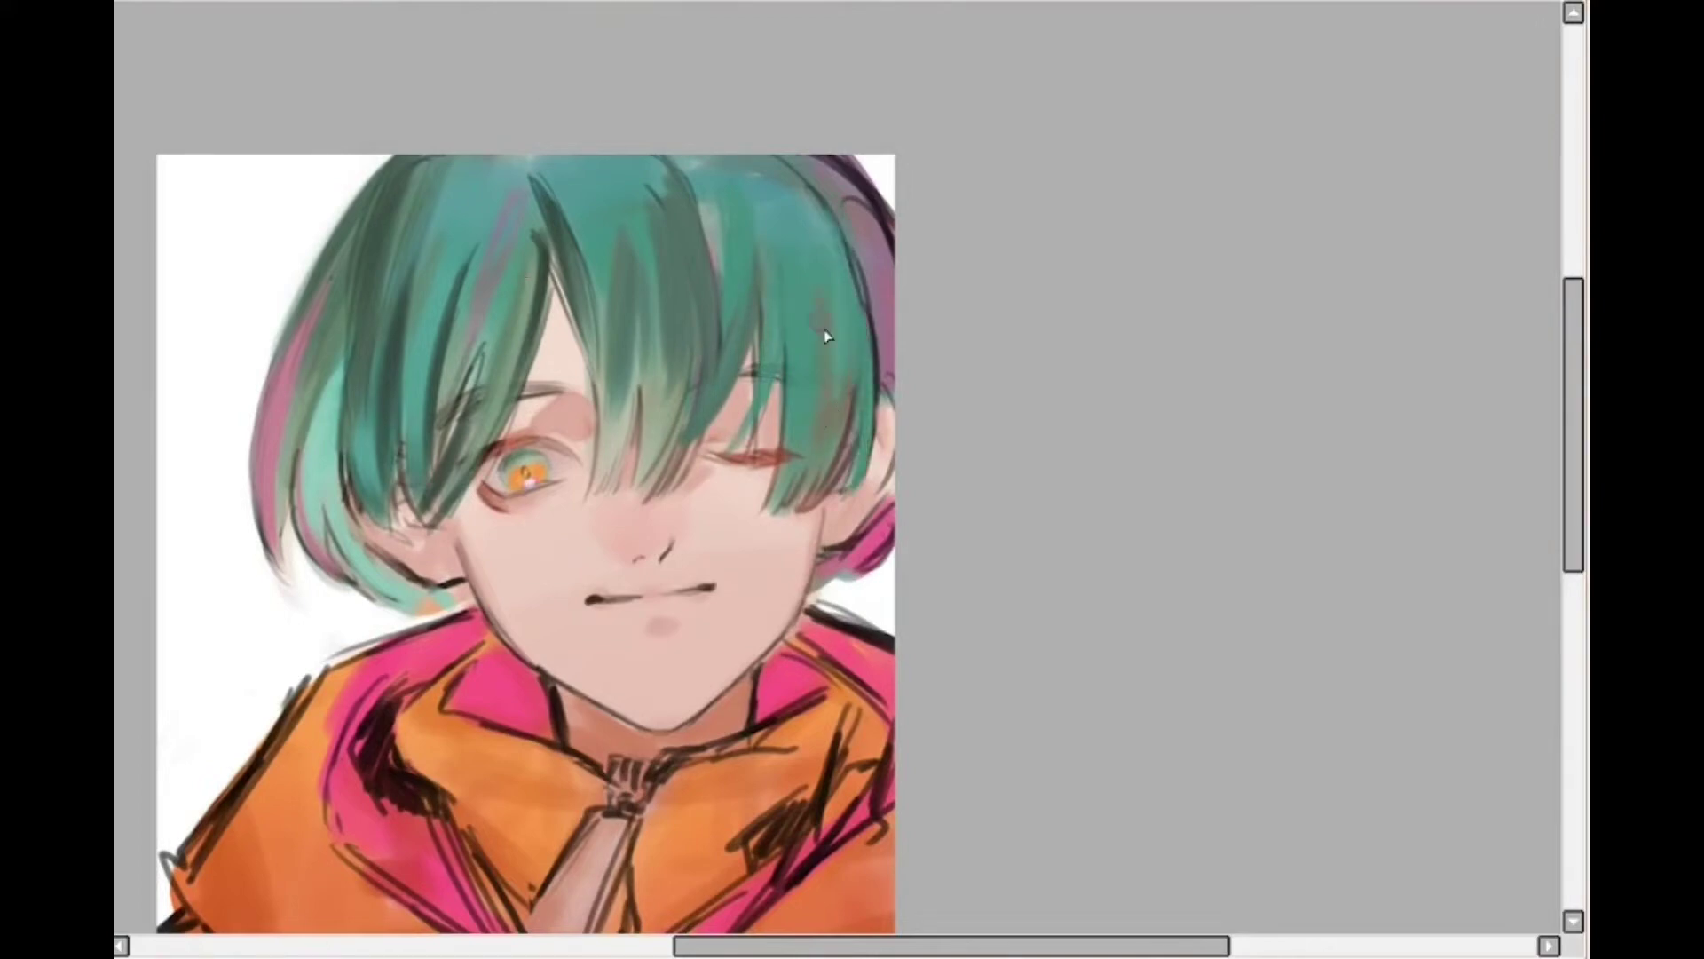
# Add muted olive-brown strands to the bangs and green strokes over the pink strand at the left hair edge
pyautogui.moveTo(765, 387)
pyautogui.mouseDown()
pyautogui.moveTo(742, 444)
pyautogui.moveTo(682, 387)
pyautogui.mouseUp()
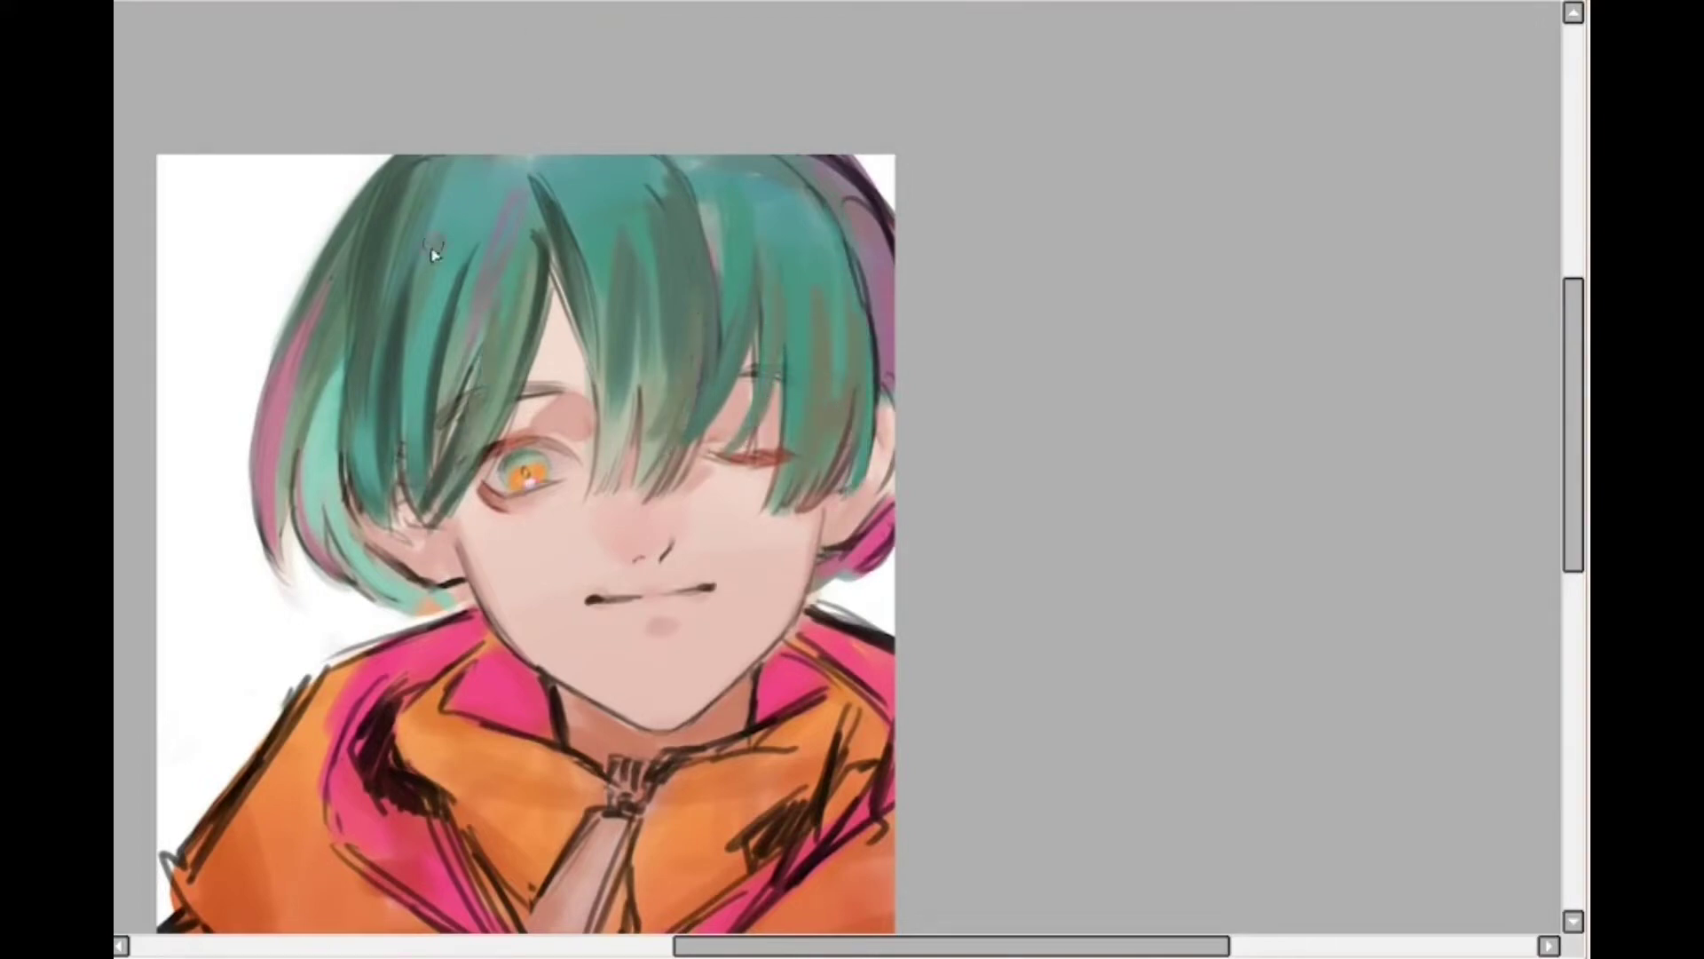
pyautogui.moveTo(430, 310); pyautogui.dragTo(405, 435)
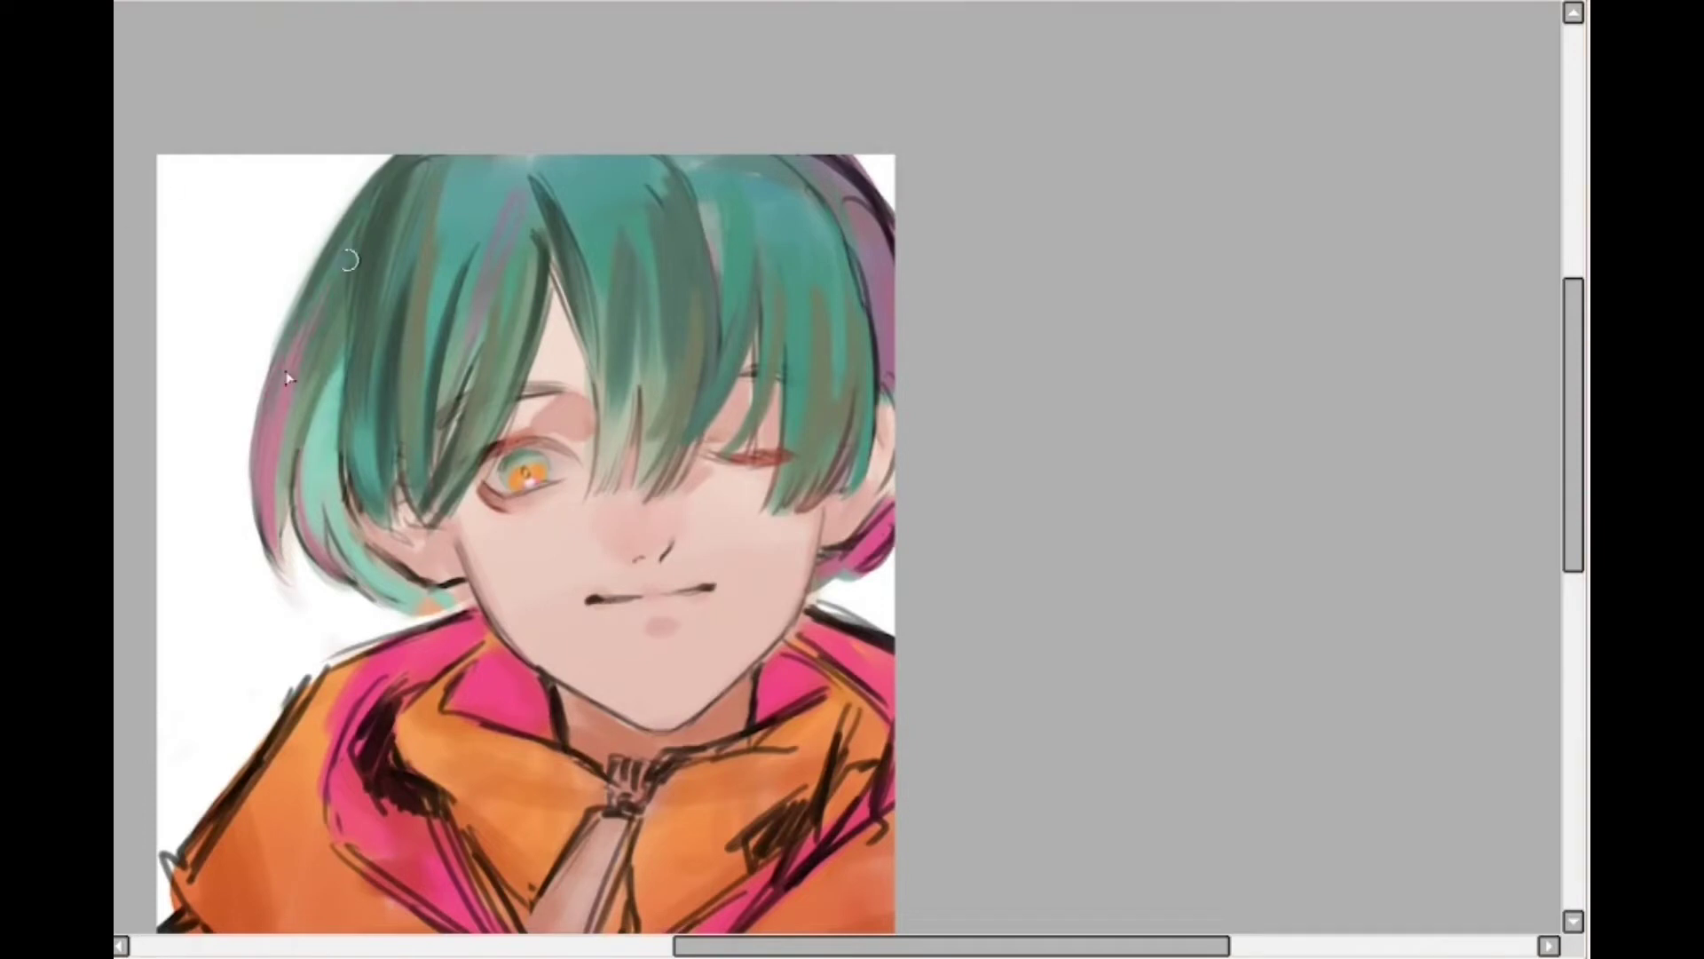
pyautogui.moveTo(282, 391); pyautogui.dragTo(262, 523)
# Cover the purple back hair and its dark outline at the upper right with grey-teal strokes
pyautogui.moveTo(837, 201); pyautogui.dragTo(878, 387)
pyautogui.moveTo(788, 160)
pyautogui.mouseDown()
pyautogui.moveTo(859, 361)
pyautogui.moveTo(868, 470)
pyautogui.mouseUp()
pyautogui.keyDown('alt'); pyautogui.click(843, 228); pyautogui.keyUp('alt')
pyautogui.moveTo(838, 198); pyautogui.dragTo(872, 308)
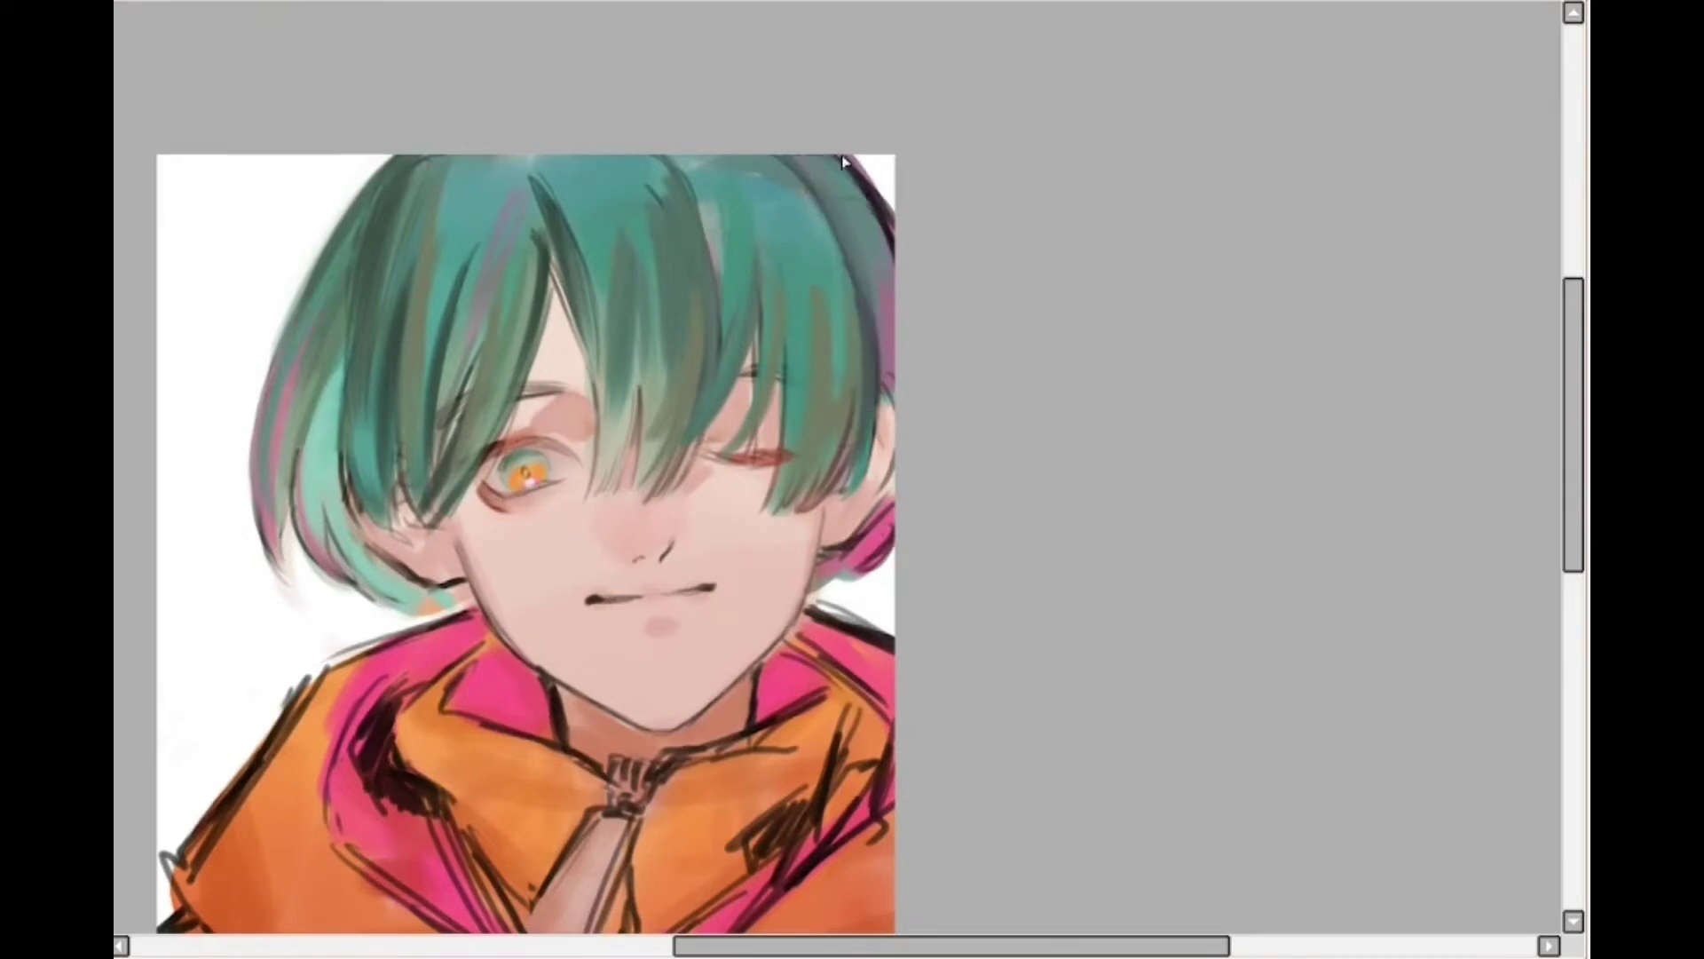
pyautogui.moveTo(846, 162)
pyautogui.mouseDown()
pyautogui.moveTo(894, 249)
pyautogui.moveTo(900, 231)
pyautogui.mouseUp()
# Darken the left side hair above the ear with layered dark green strands over the mint area
pyautogui.scroll(-2, 906, 249)
pyautogui.scroll(3, 914, 266)
pyautogui.scroll(-2, 933, 307)
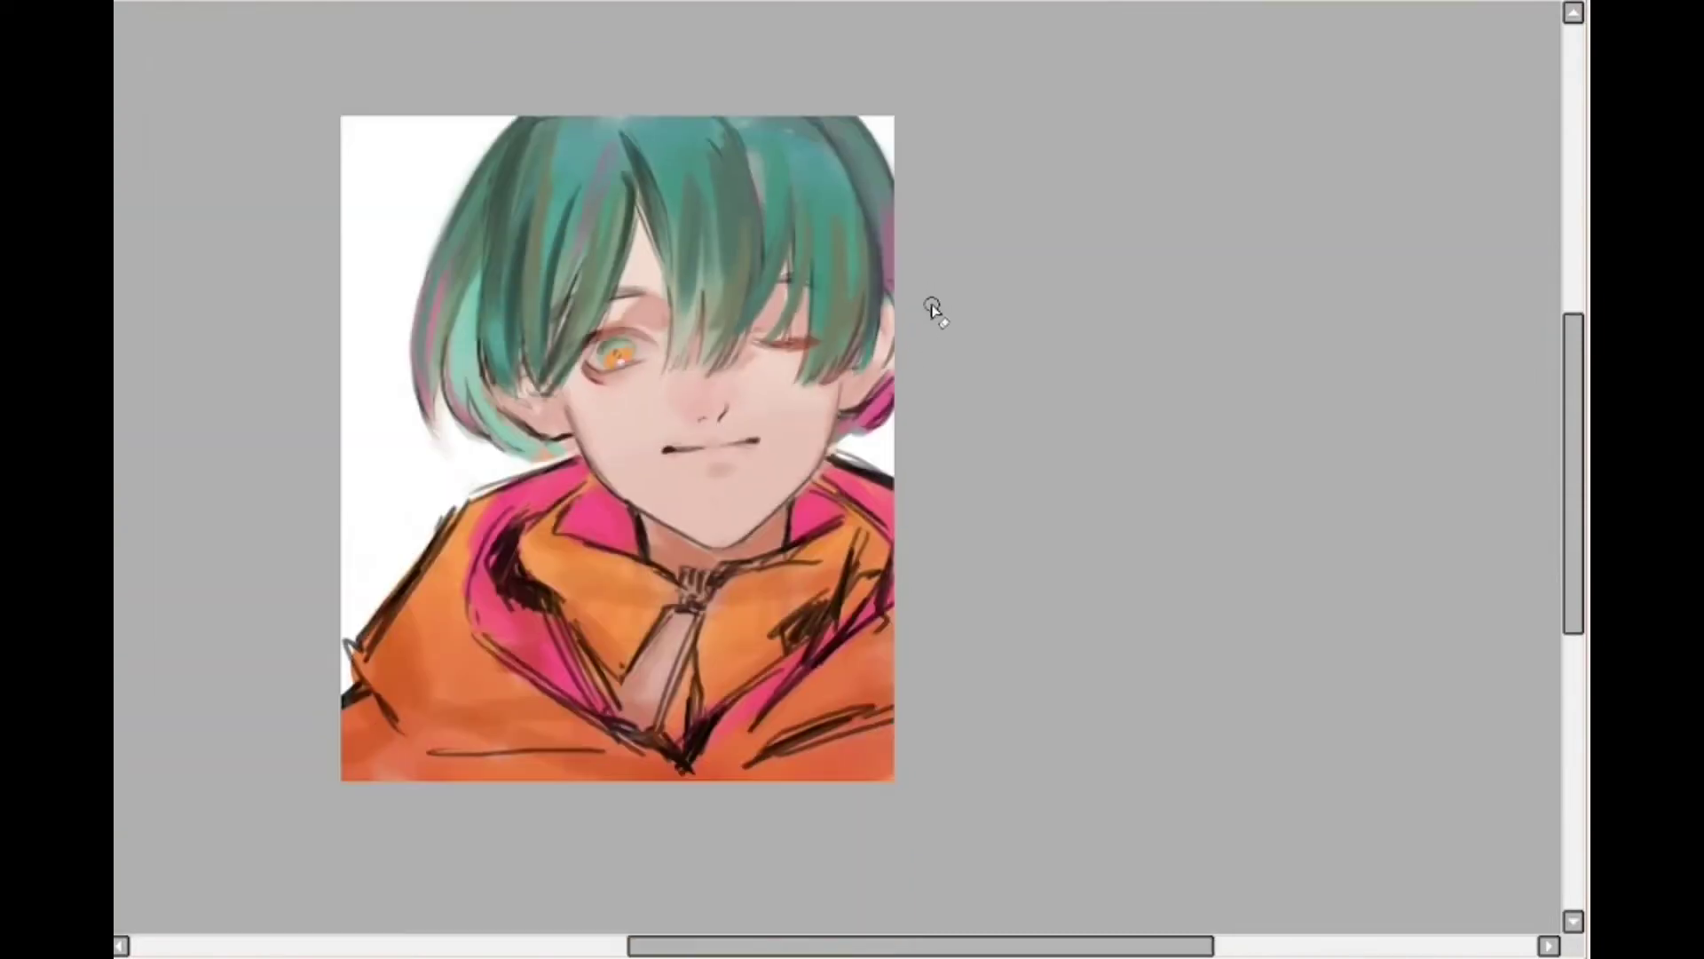
pyautogui.scroll(1, 857, 233)
pyautogui.scroll(1, 466, 213)
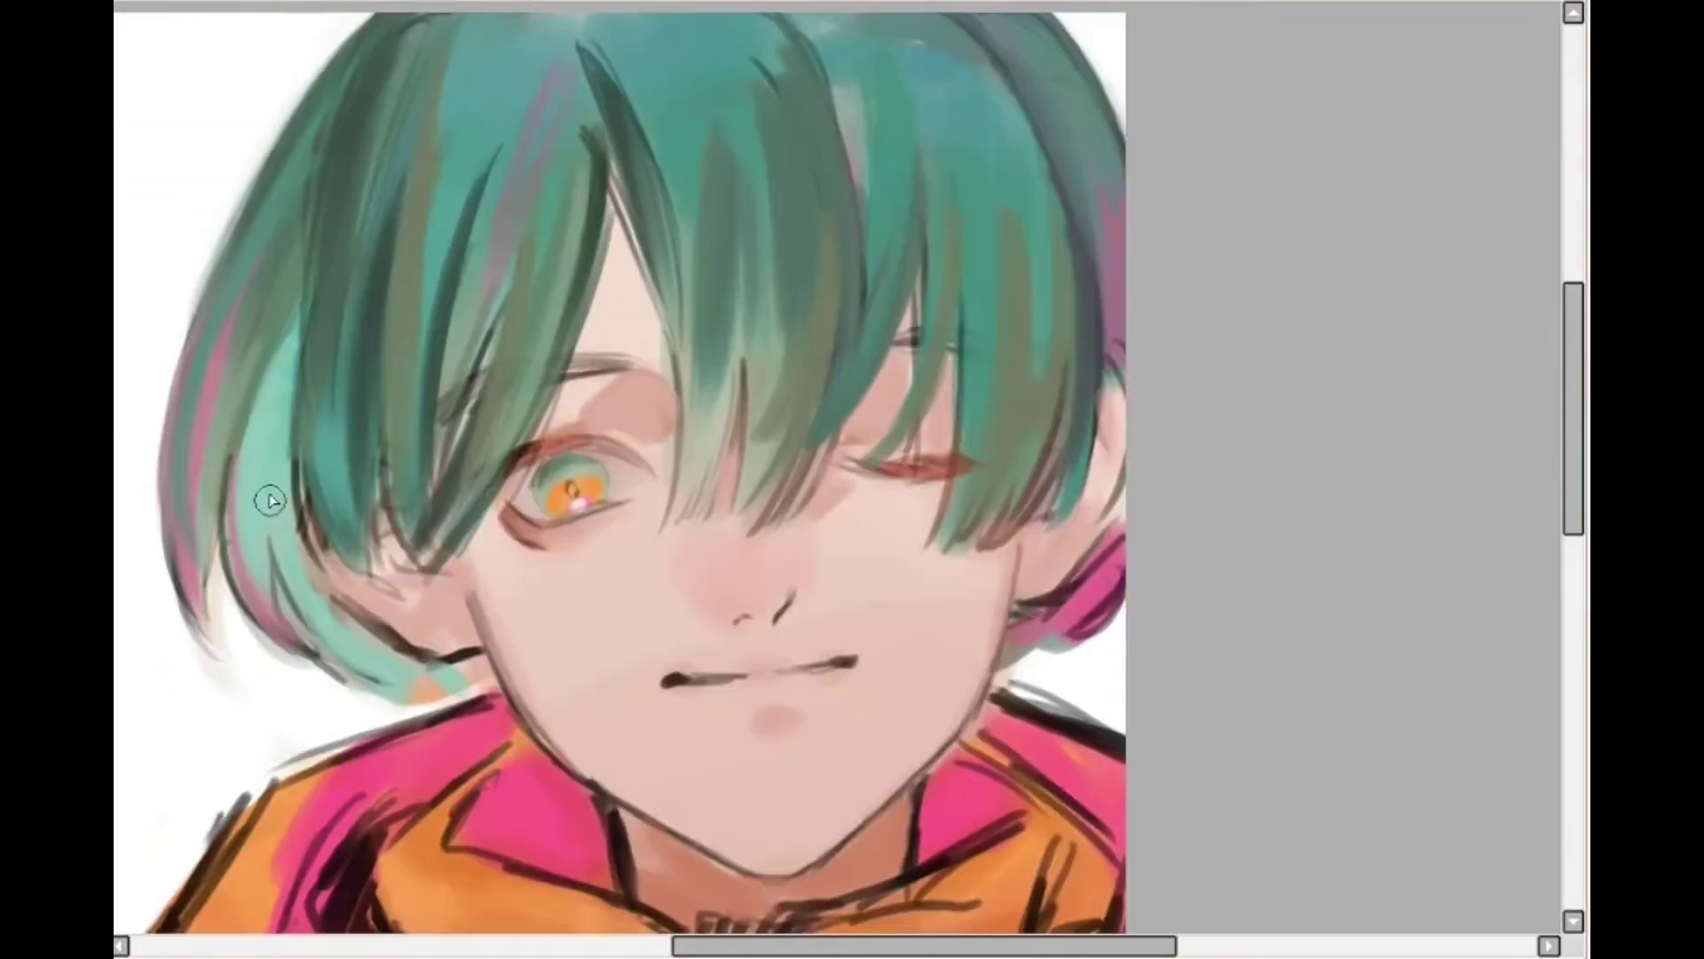
pyautogui.moveTo(298, 244); pyautogui.dragTo(306, 540)
pyautogui.moveTo(291, 311); pyautogui.dragTo(311, 552)
pyautogui.moveTo(289, 364)
pyautogui.mouseDown()
pyautogui.moveTo(311, 570)
pyautogui.moveTo(306, 549)
pyautogui.mouseUp()
pyautogui.moveTo(316, 442); pyautogui.dragTo(311, 563)
pyautogui.moveTo(298, 337); pyautogui.dragTo(282, 533)
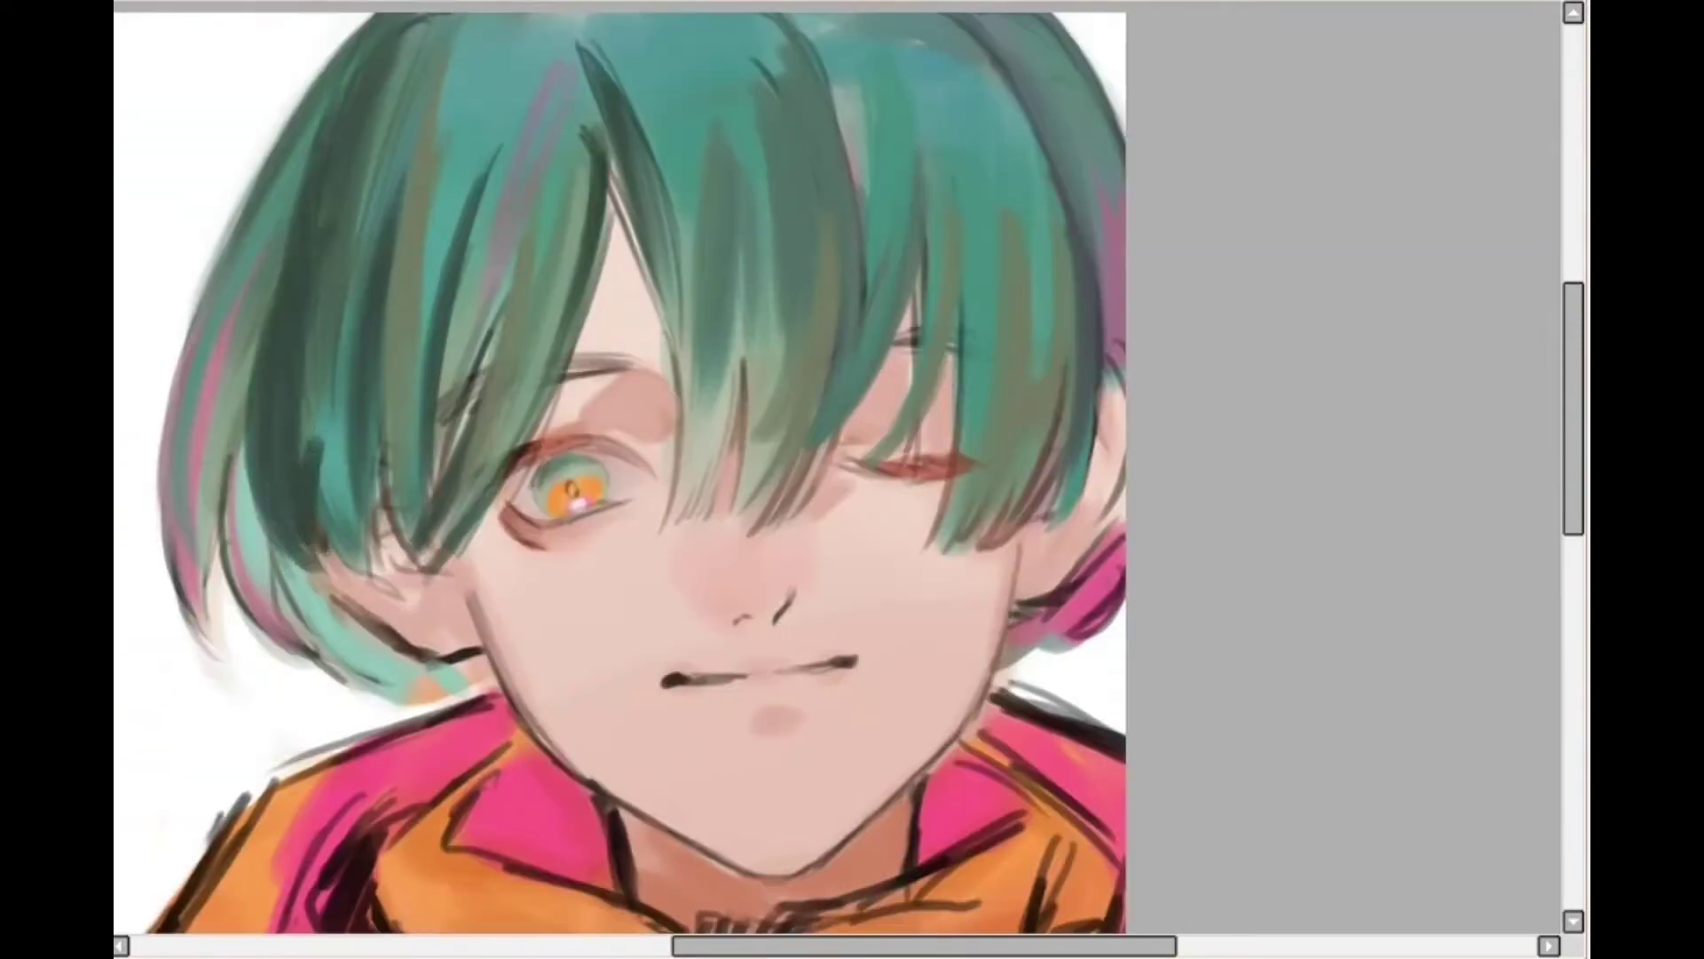
pyautogui.moveTo(350, 133); pyautogui.dragTo(338, 502)
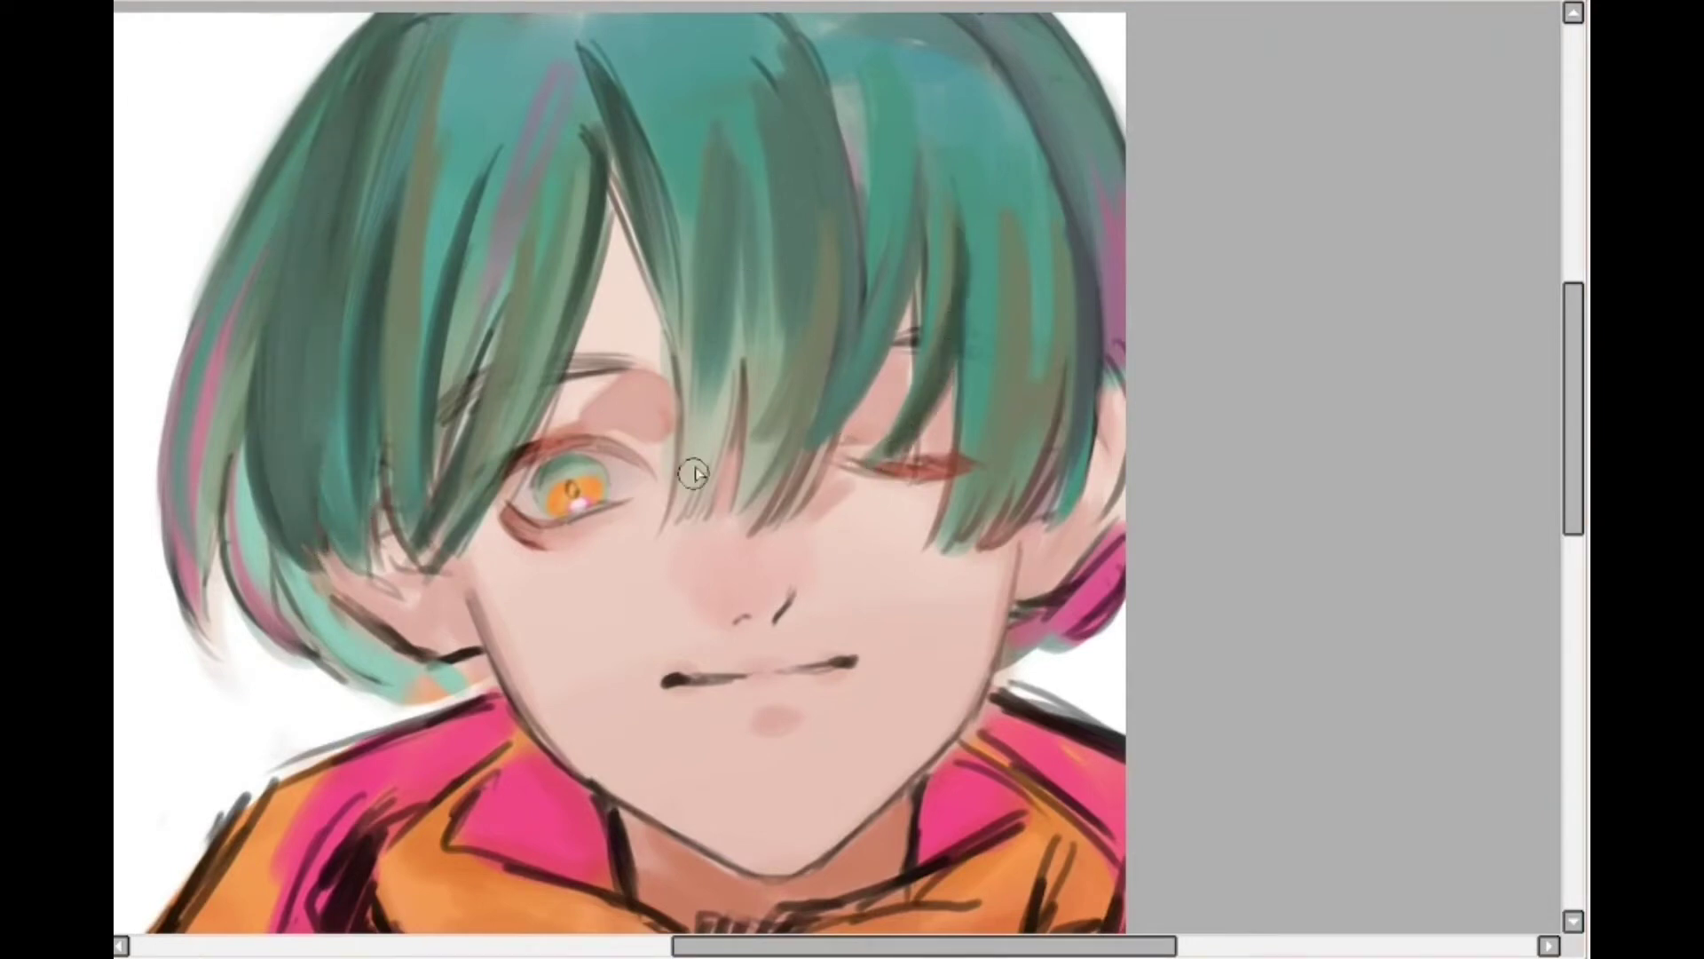
# Paint magenta and dusty pink streaks into the bangs and a magenta tip on the outer left strand
pyautogui.moveTo(742, 351); pyautogui.dragTo(708, 508)
pyautogui.moveTo(807, 306); pyautogui.dragTo(792, 416)
pyautogui.moveTo(956, 288); pyautogui.dragTo(897, 457)
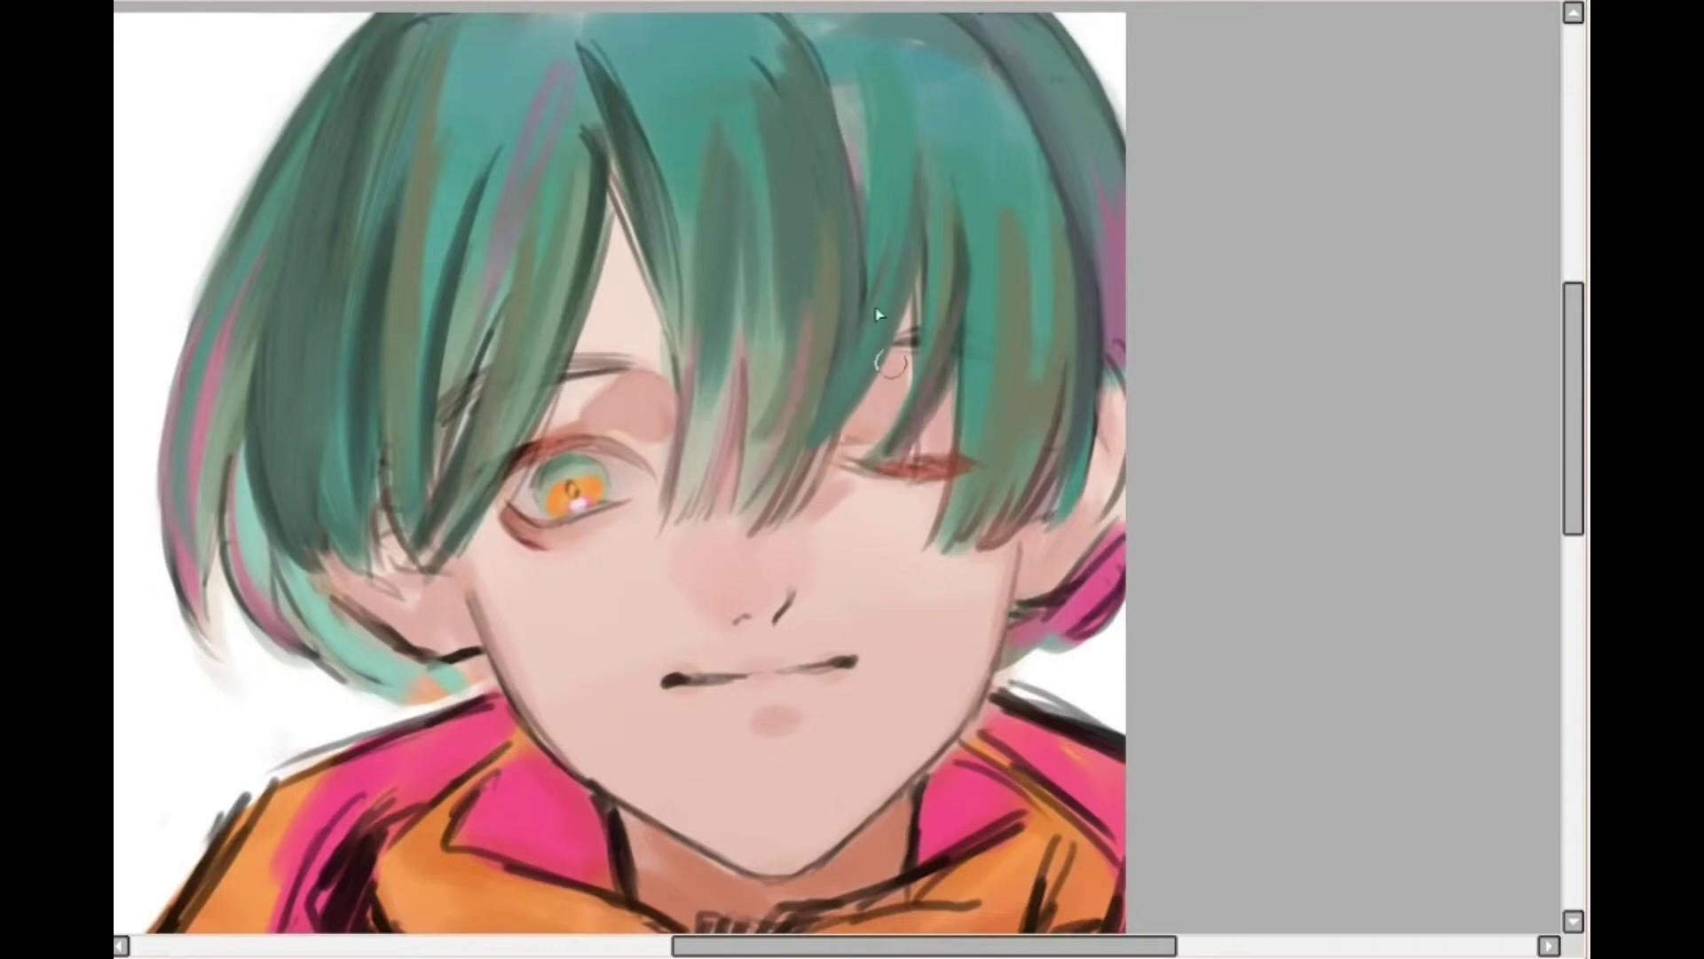
pyautogui.moveTo(971, 159); pyautogui.dragTo(938, 401)
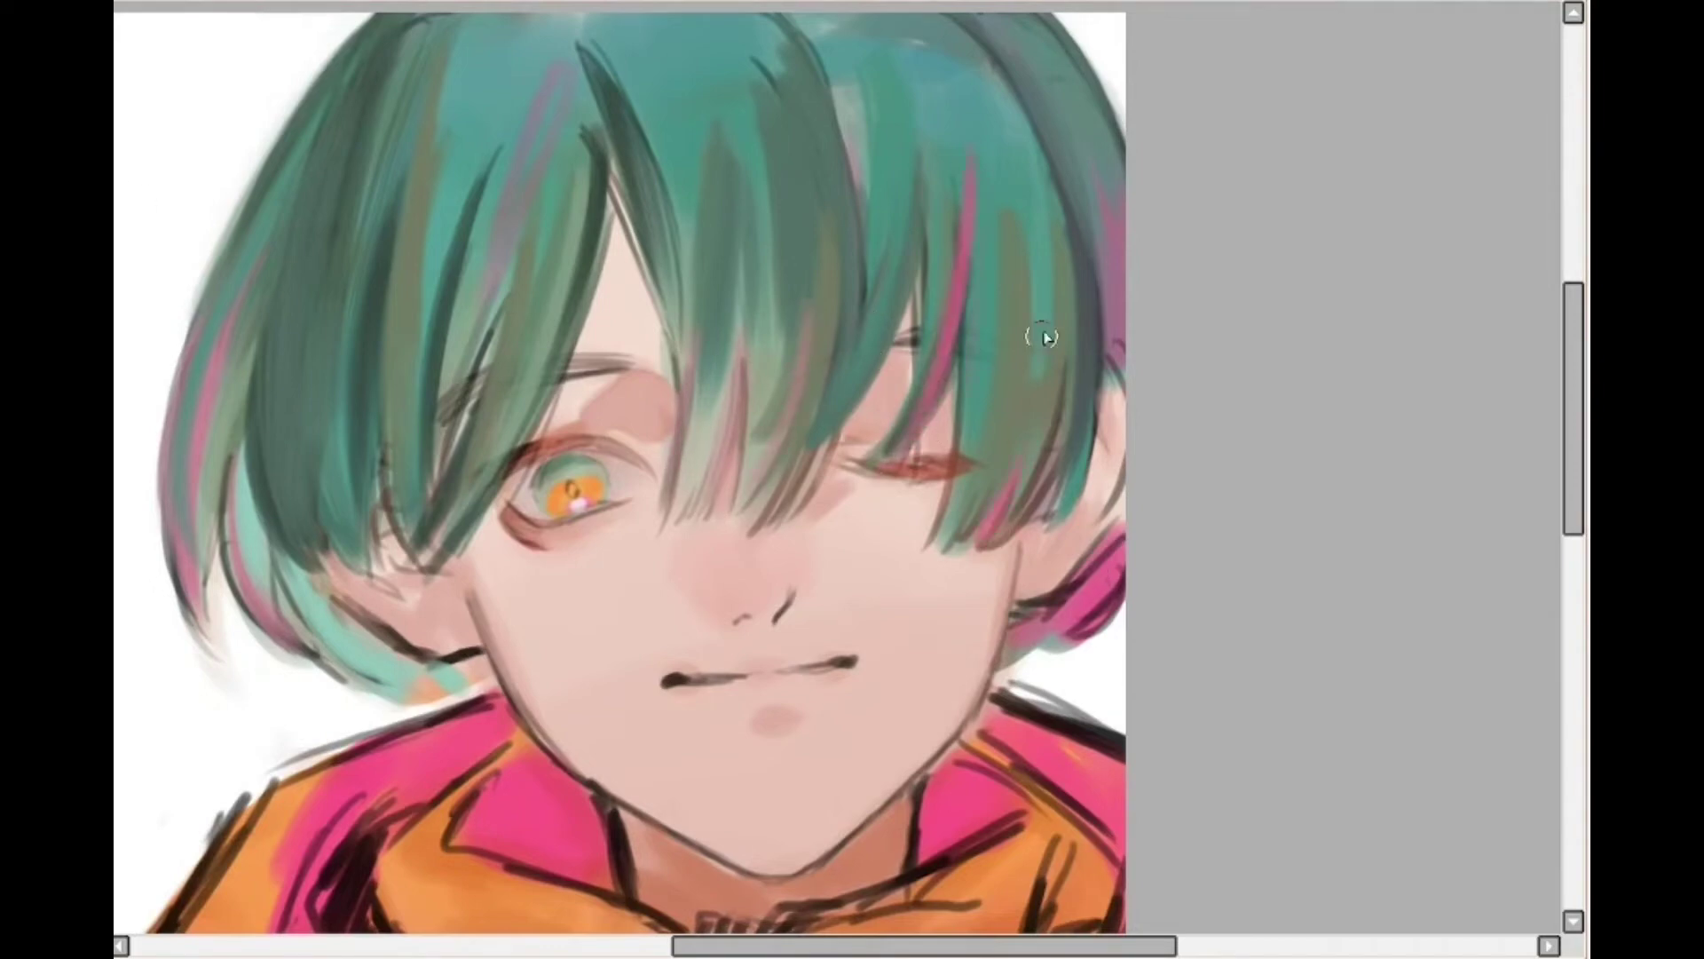
pyautogui.moveTo(182, 524); pyautogui.dragTo(238, 661)
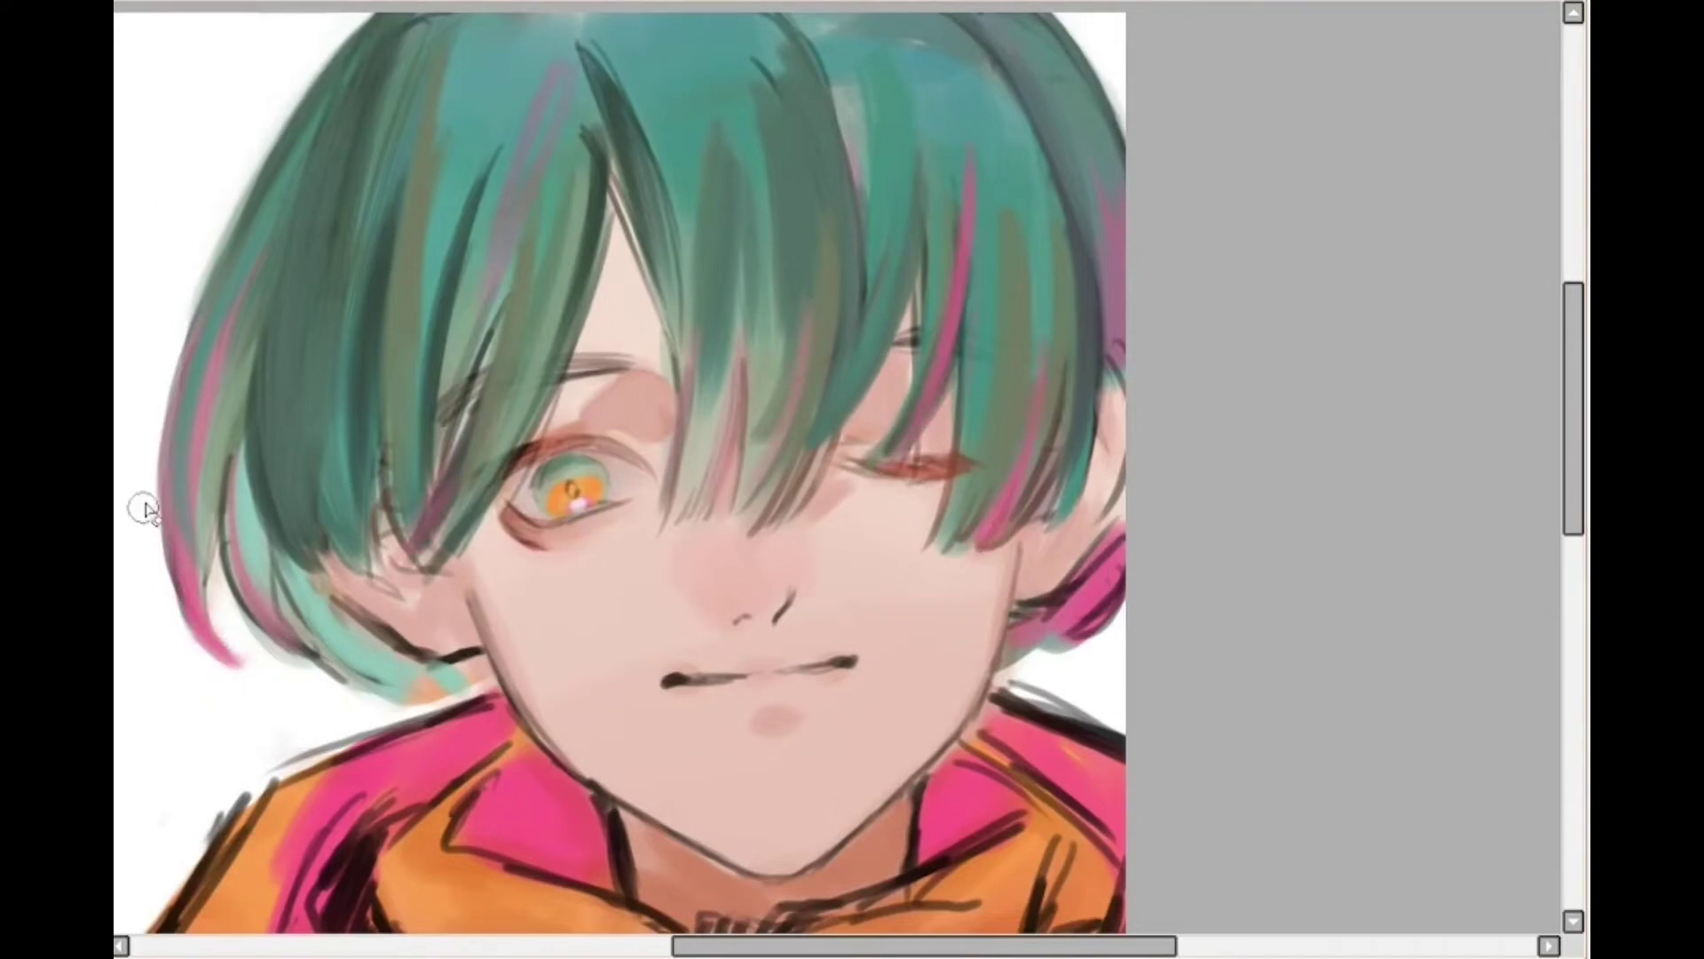
# Paint a bright magenta accent in the outer lower corner of the open eye
pyautogui.scroll(-3, 673, 471)
pyautogui.scroll(5, 653, 430)
pyautogui.moveTo(376, 437); pyautogui.dragTo(459, 465)
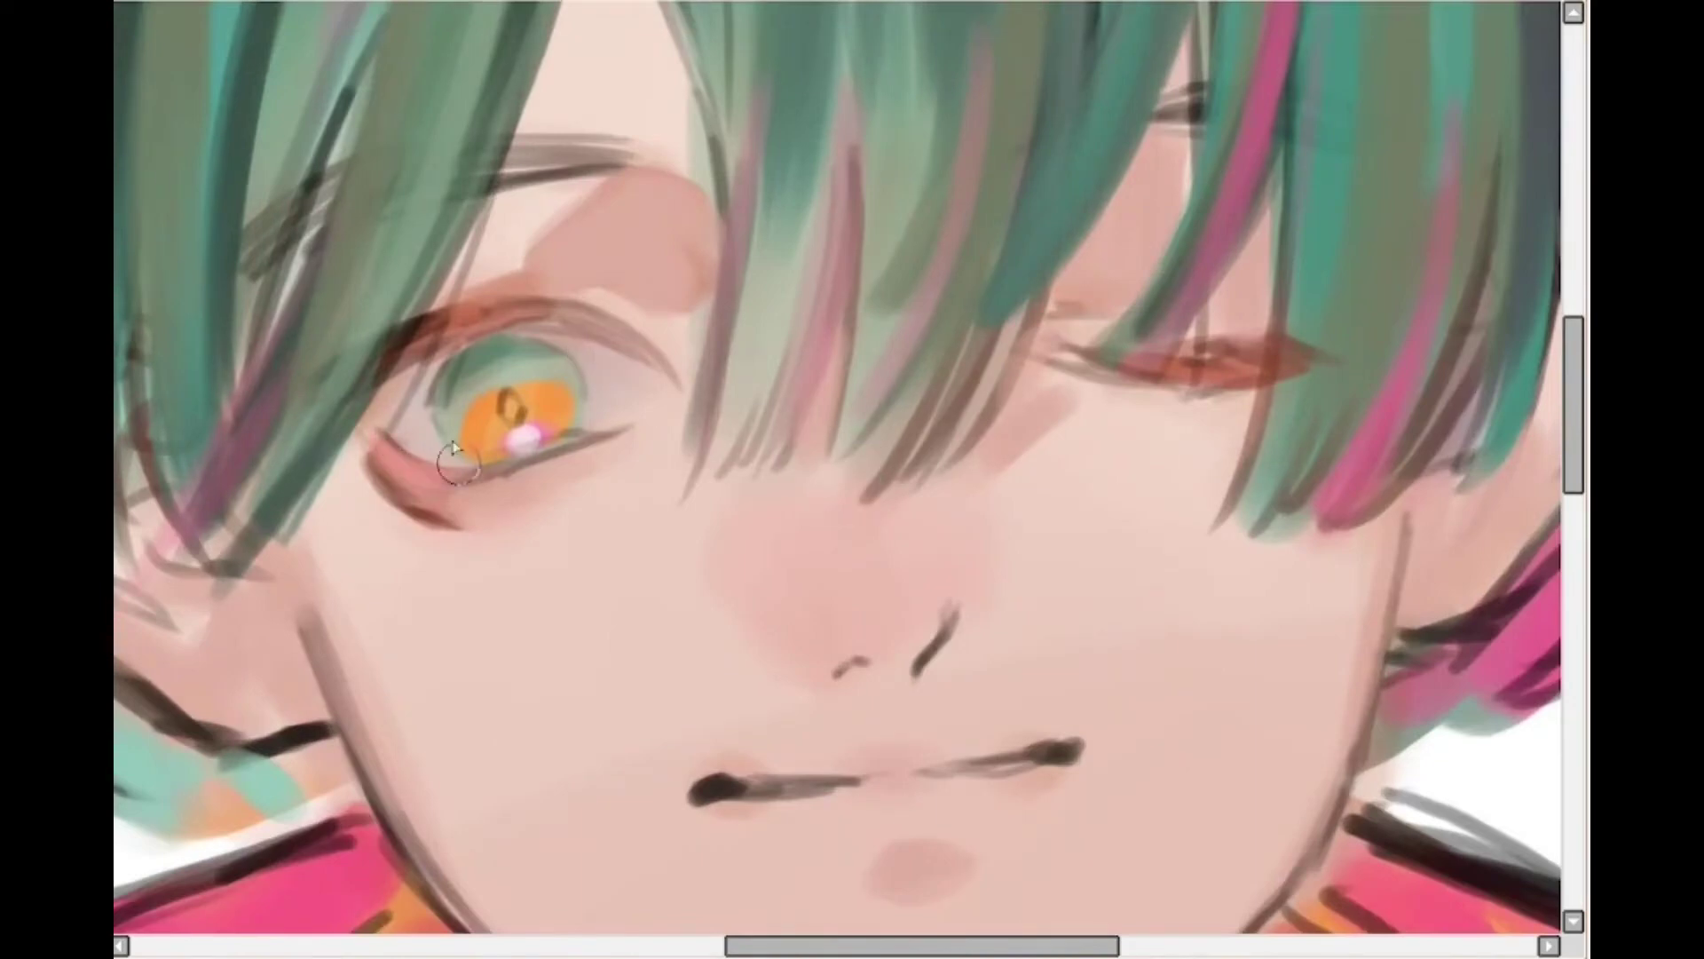
pyautogui.moveTo(373, 430); pyautogui.dragTo(405, 462)
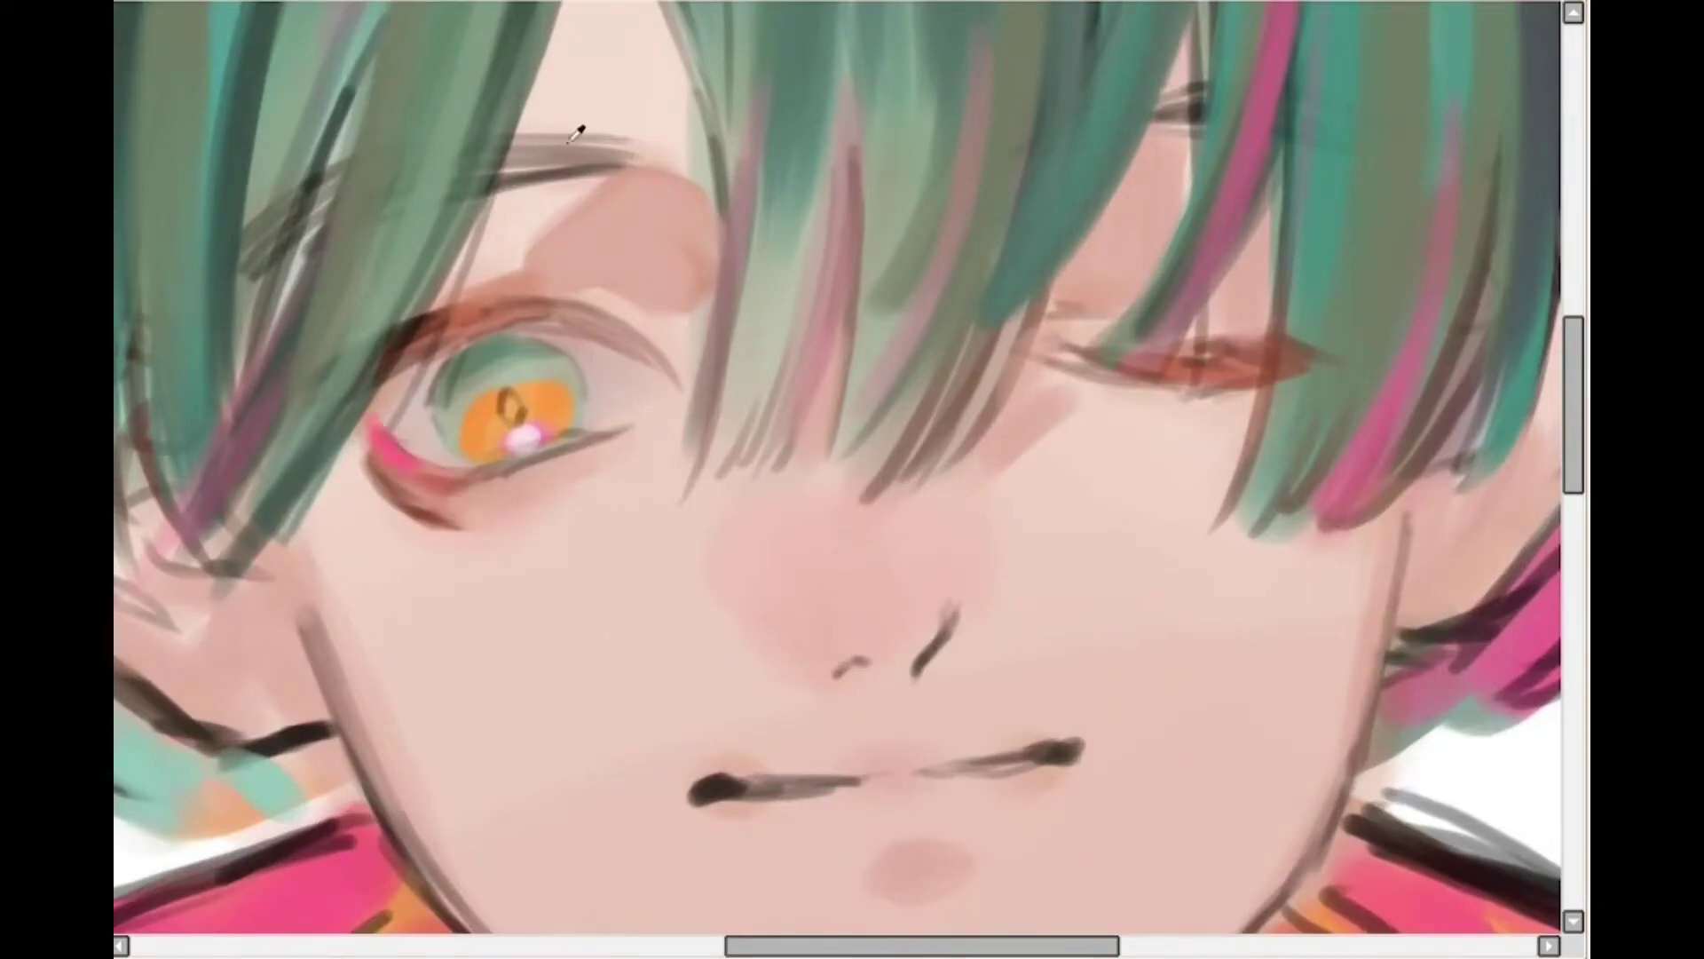
# Tint the jawline, both ear outlines and the open eye's eyelid crease with reddish-brown strokes
pyautogui.scroll(-1, 986, 225)
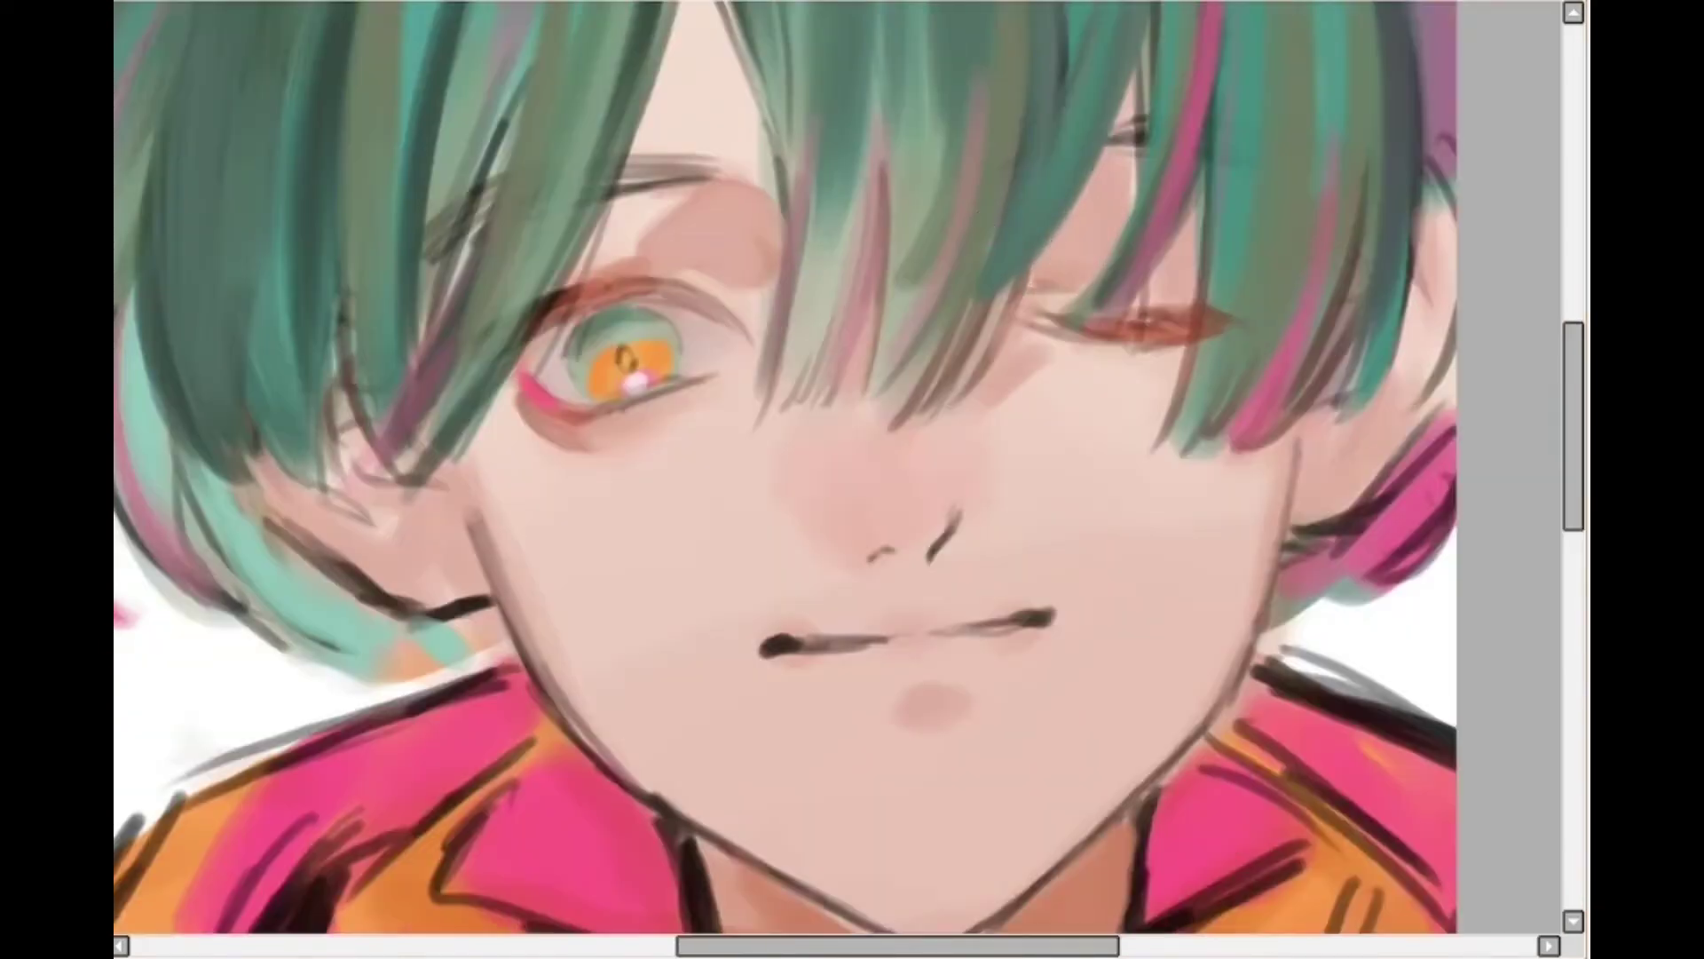
pyautogui.moveTo(470, 512); pyautogui.dragTo(552, 699)
pyautogui.moveTo(335, 552); pyautogui.dragTo(482, 586)
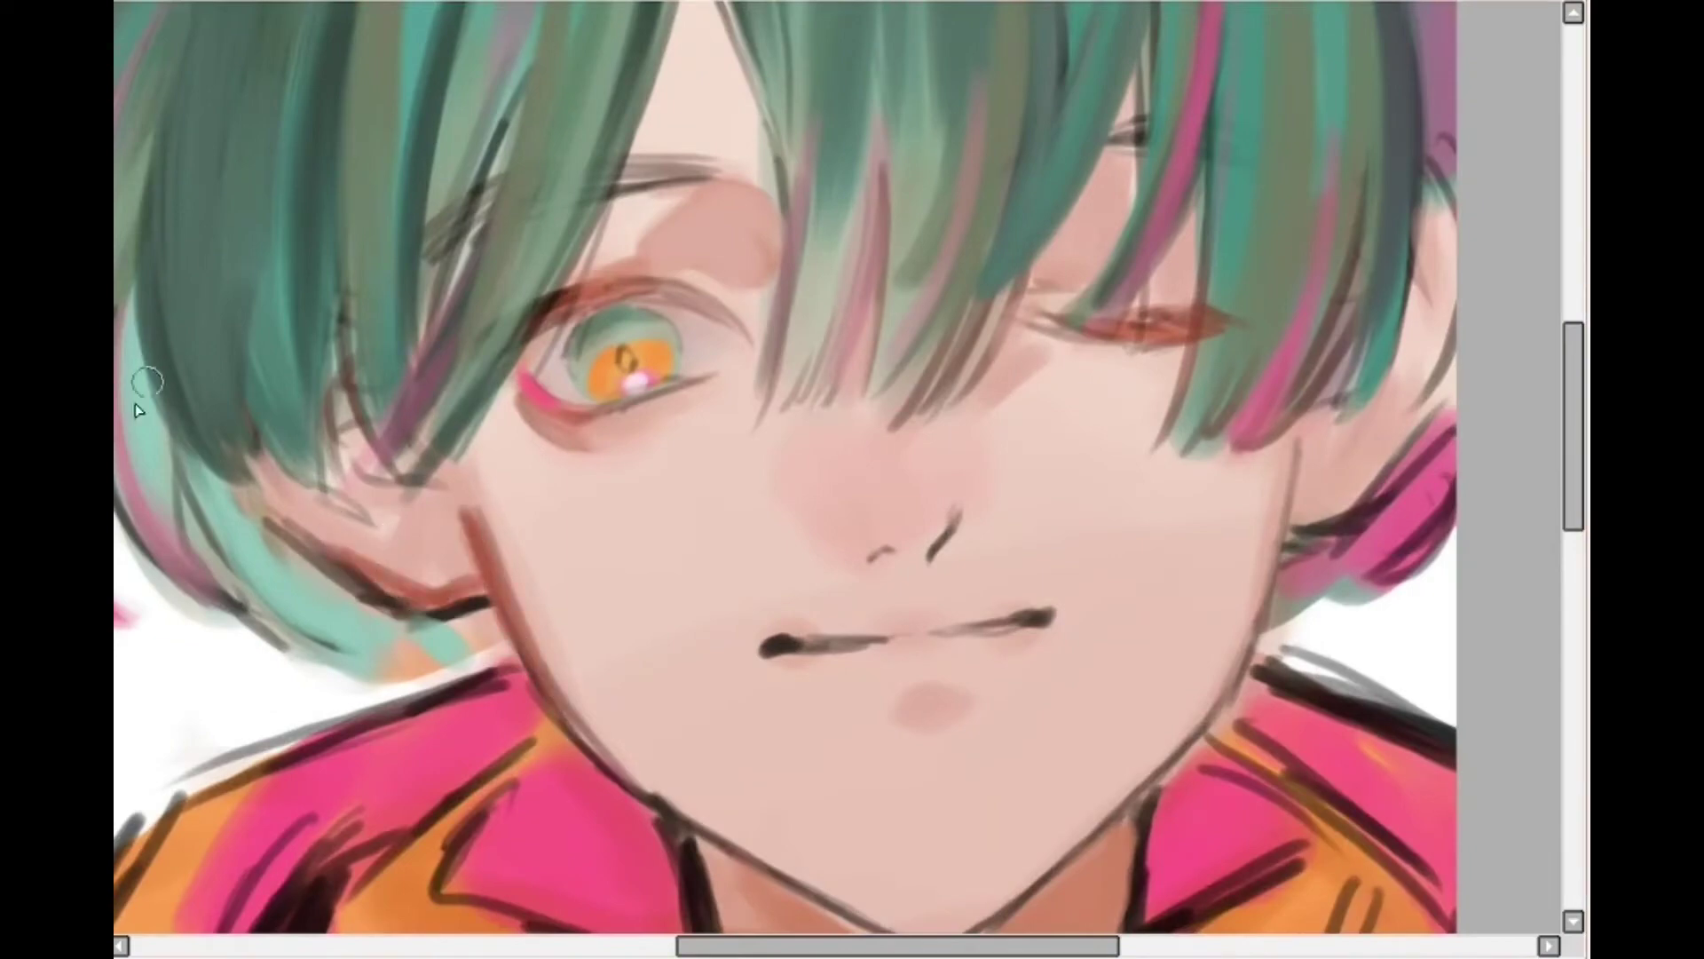
pyautogui.scroll(-1, 445, 554)
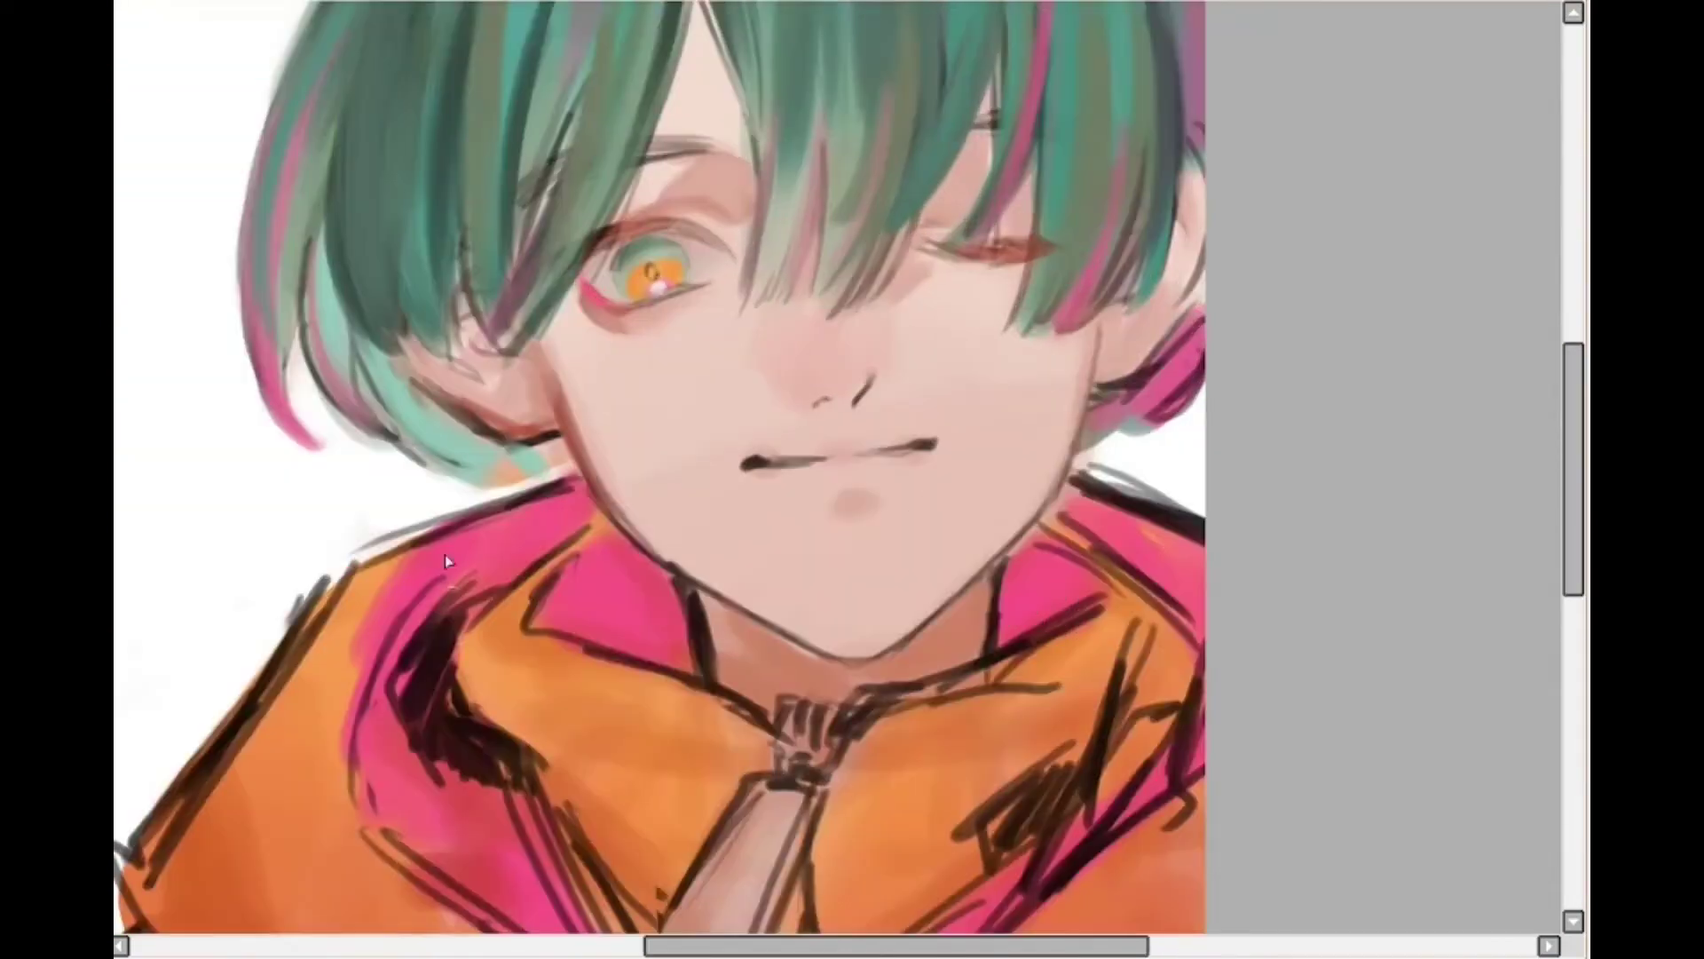
pyautogui.moveTo(626, 528); pyautogui.dragTo(773, 619)
pyautogui.moveTo(1101, 330); pyautogui.dragTo(1094, 386)
pyautogui.moveTo(1107, 380)
pyautogui.mouseDown()
pyautogui.moveTo(1136, 375)
pyautogui.moveTo(1186, 313)
pyautogui.mouseUp()
pyautogui.moveTo(744, 217); pyautogui.dragTo(648, 215)
# Add reddish-brown accent lines along the forehead gap and between the strands of the left, centre and right bangs
pyautogui.scroll(-2, 749, 345)
pyautogui.scroll(2, 808, 168)
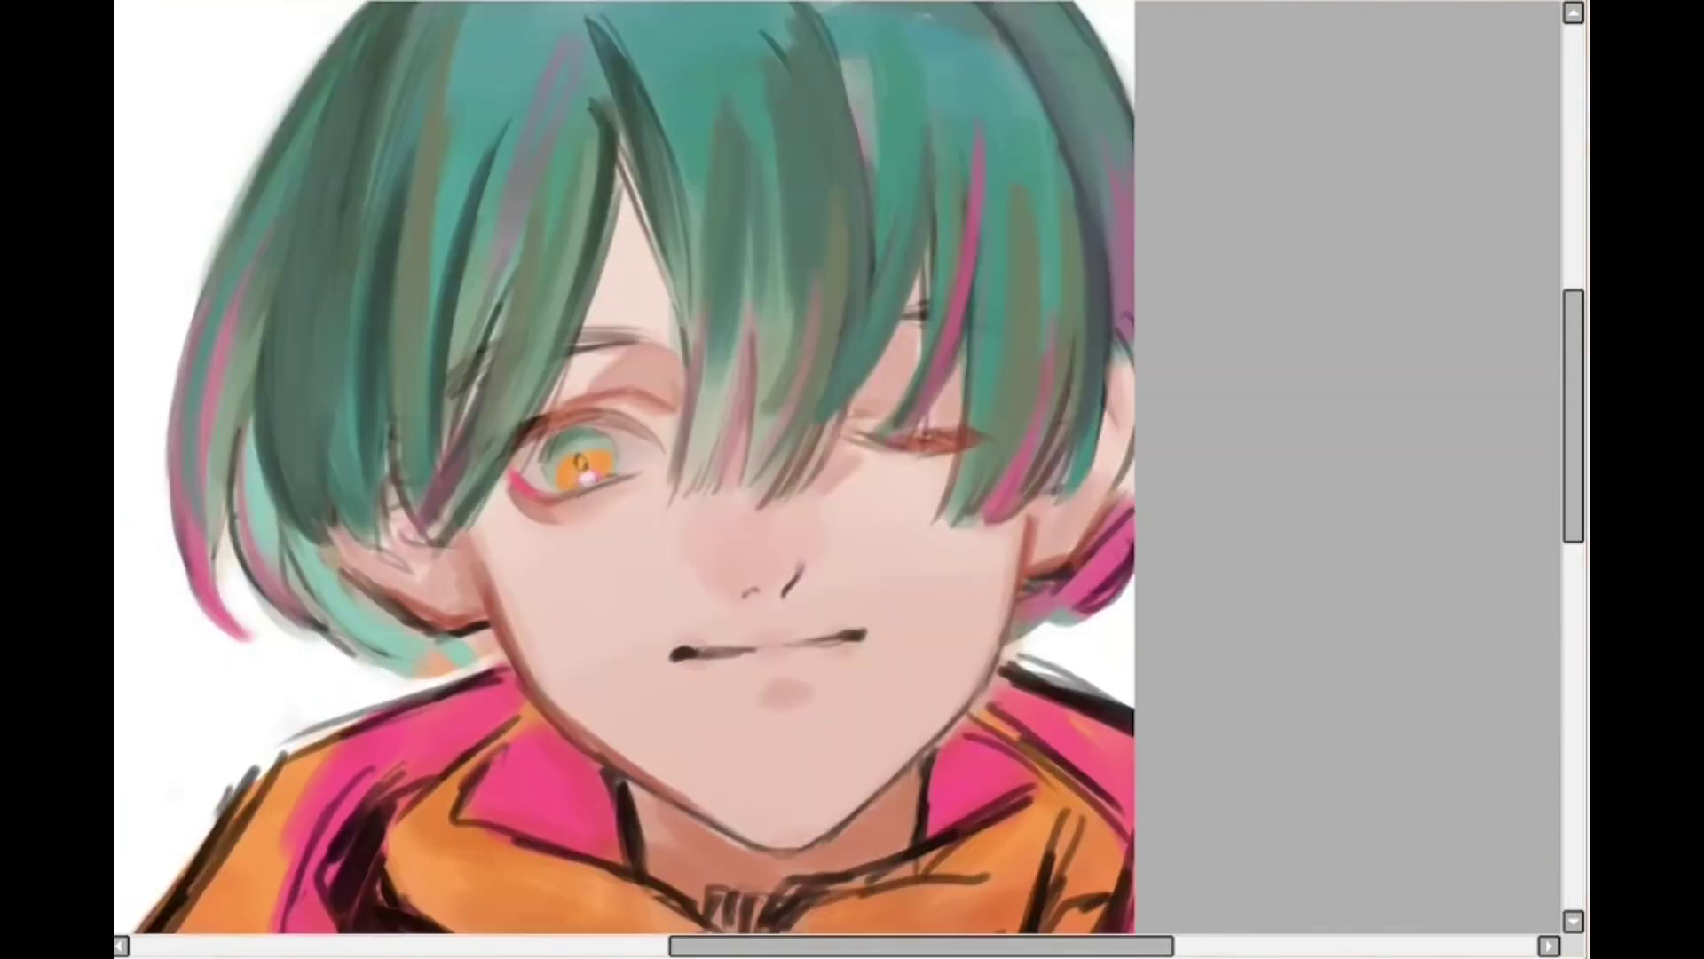
pyautogui.moveTo(504, 300); pyautogui.dragTo(465, 381)
pyautogui.moveTo(623, 174); pyautogui.dragTo(597, 290)
pyautogui.moveTo(682, 329); pyautogui.dragTo(634, 170)
pyautogui.moveTo(952, 459); pyautogui.dragTo(934, 517)
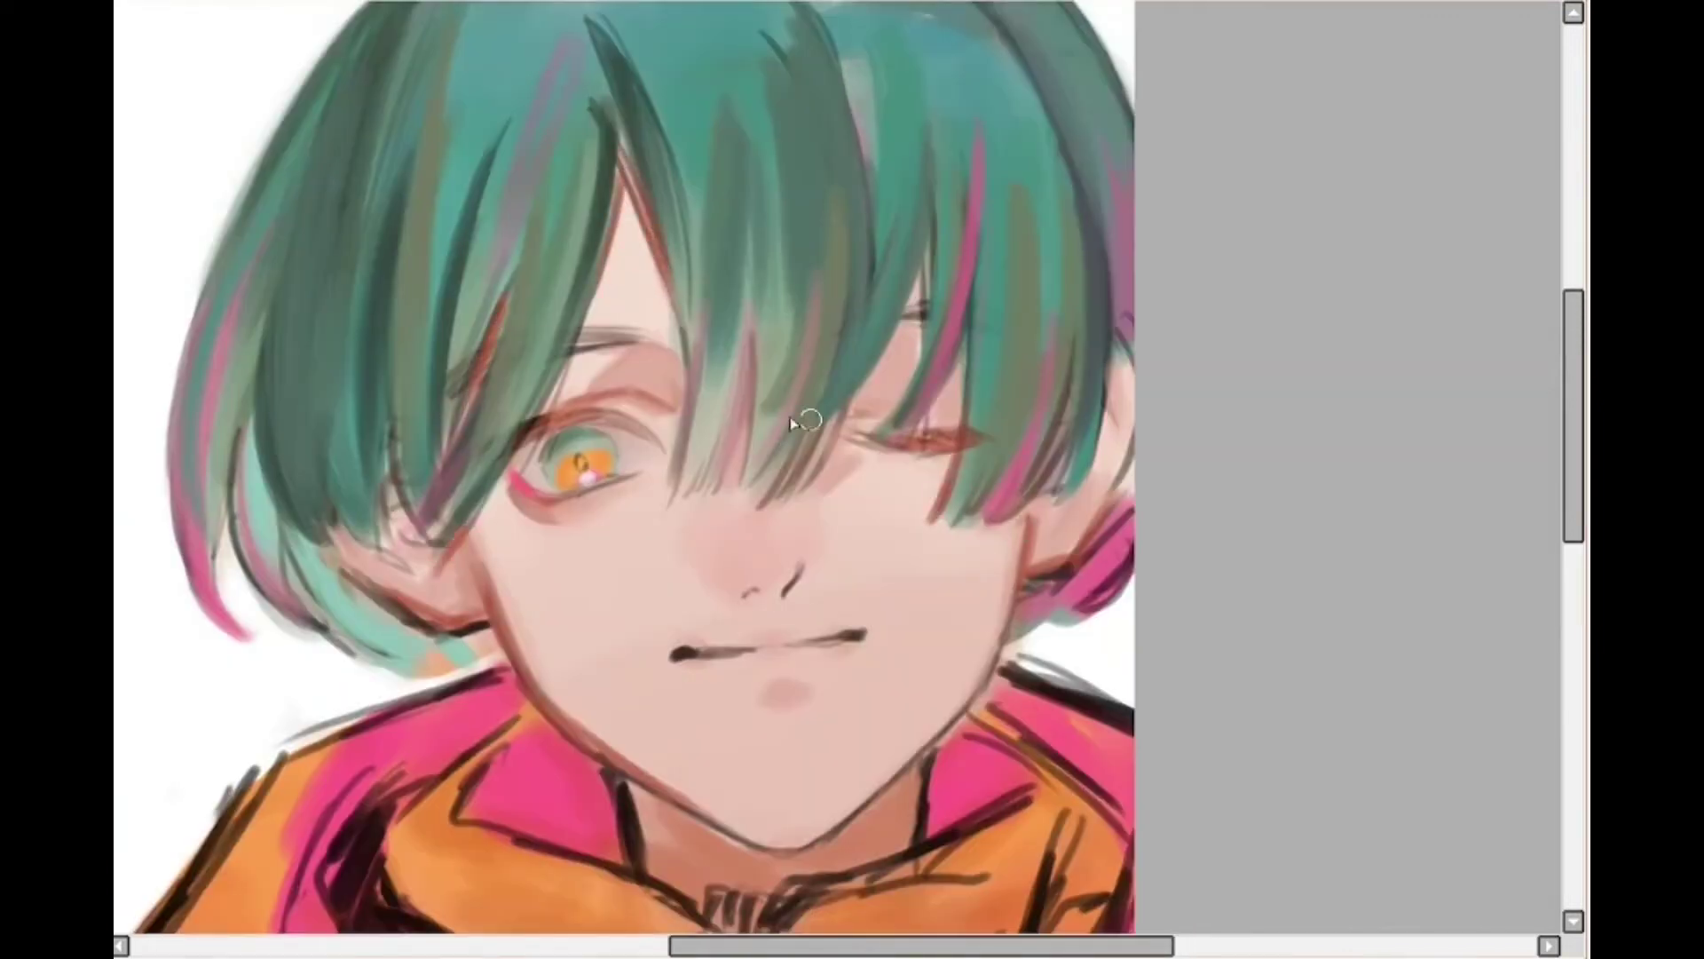
pyautogui.moveTo(750, 390); pyautogui.dragTo(736, 480)
pyautogui.scroll(2, 704, 178)
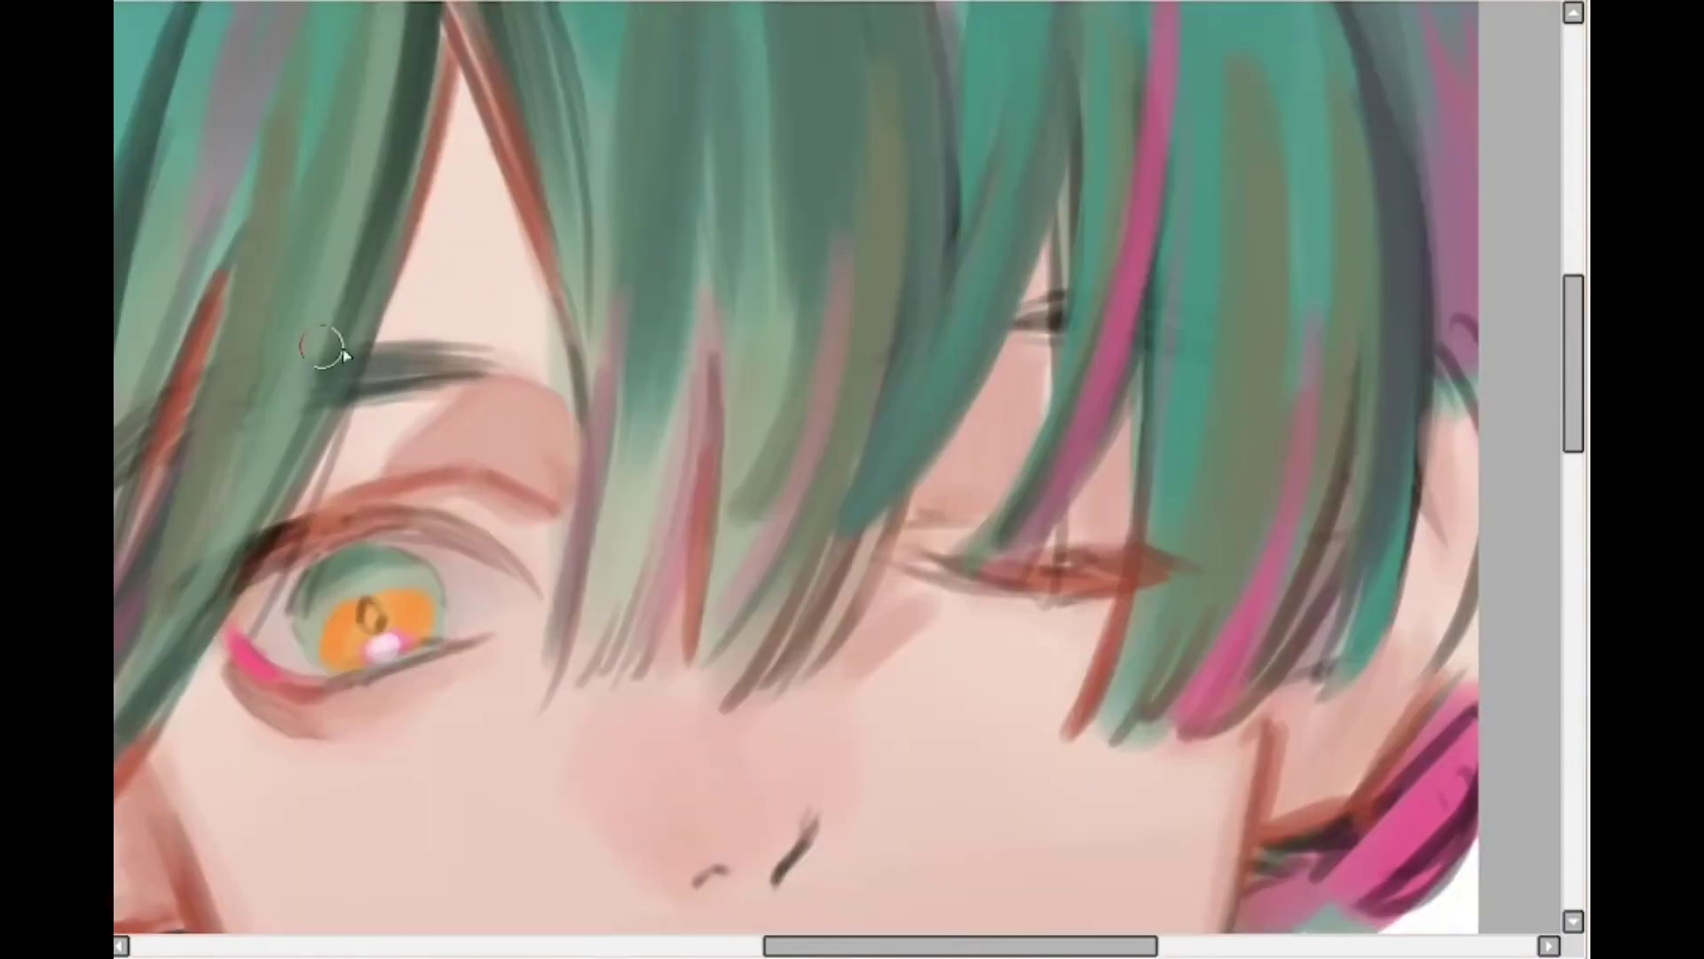
# Tint the eyebrow edges, mouth line and nose lines with reddish-brown strokes
pyautogui.moveTo(1002, 345); pyautogui.dragTo(1066, 330)
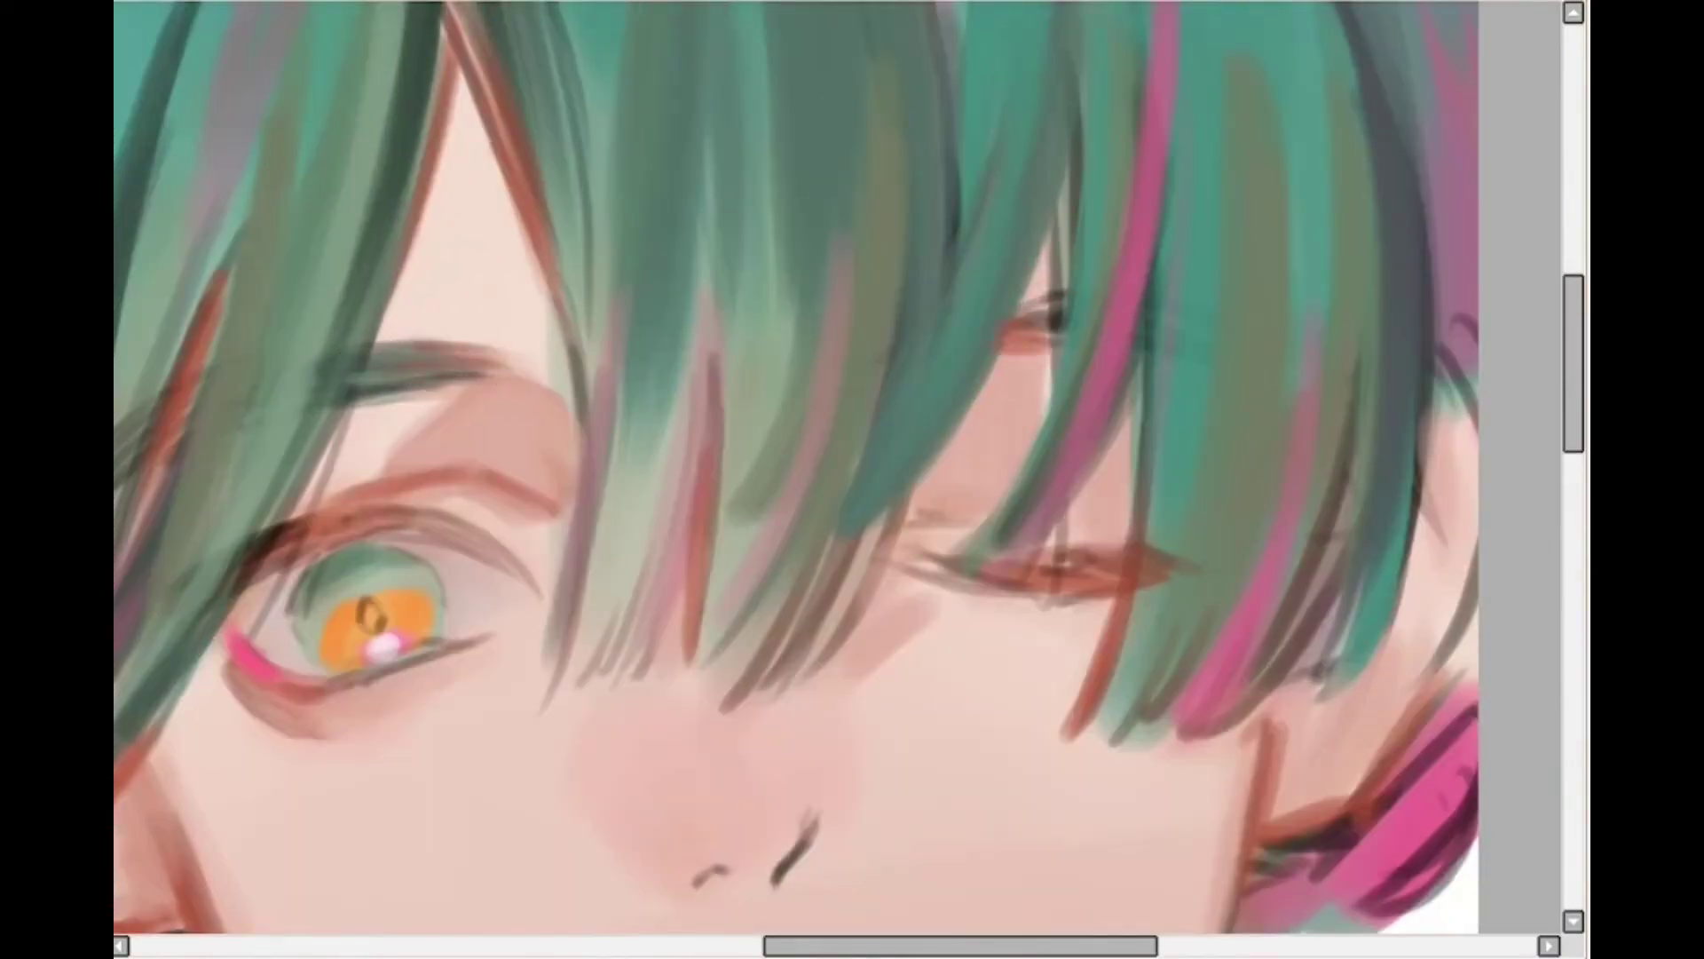
pyautogui.scroll(-5, 1277, 350)
pyautogui.scroll(2, 1228, 498)
pyautogui.scroll(3, 1057, 317)
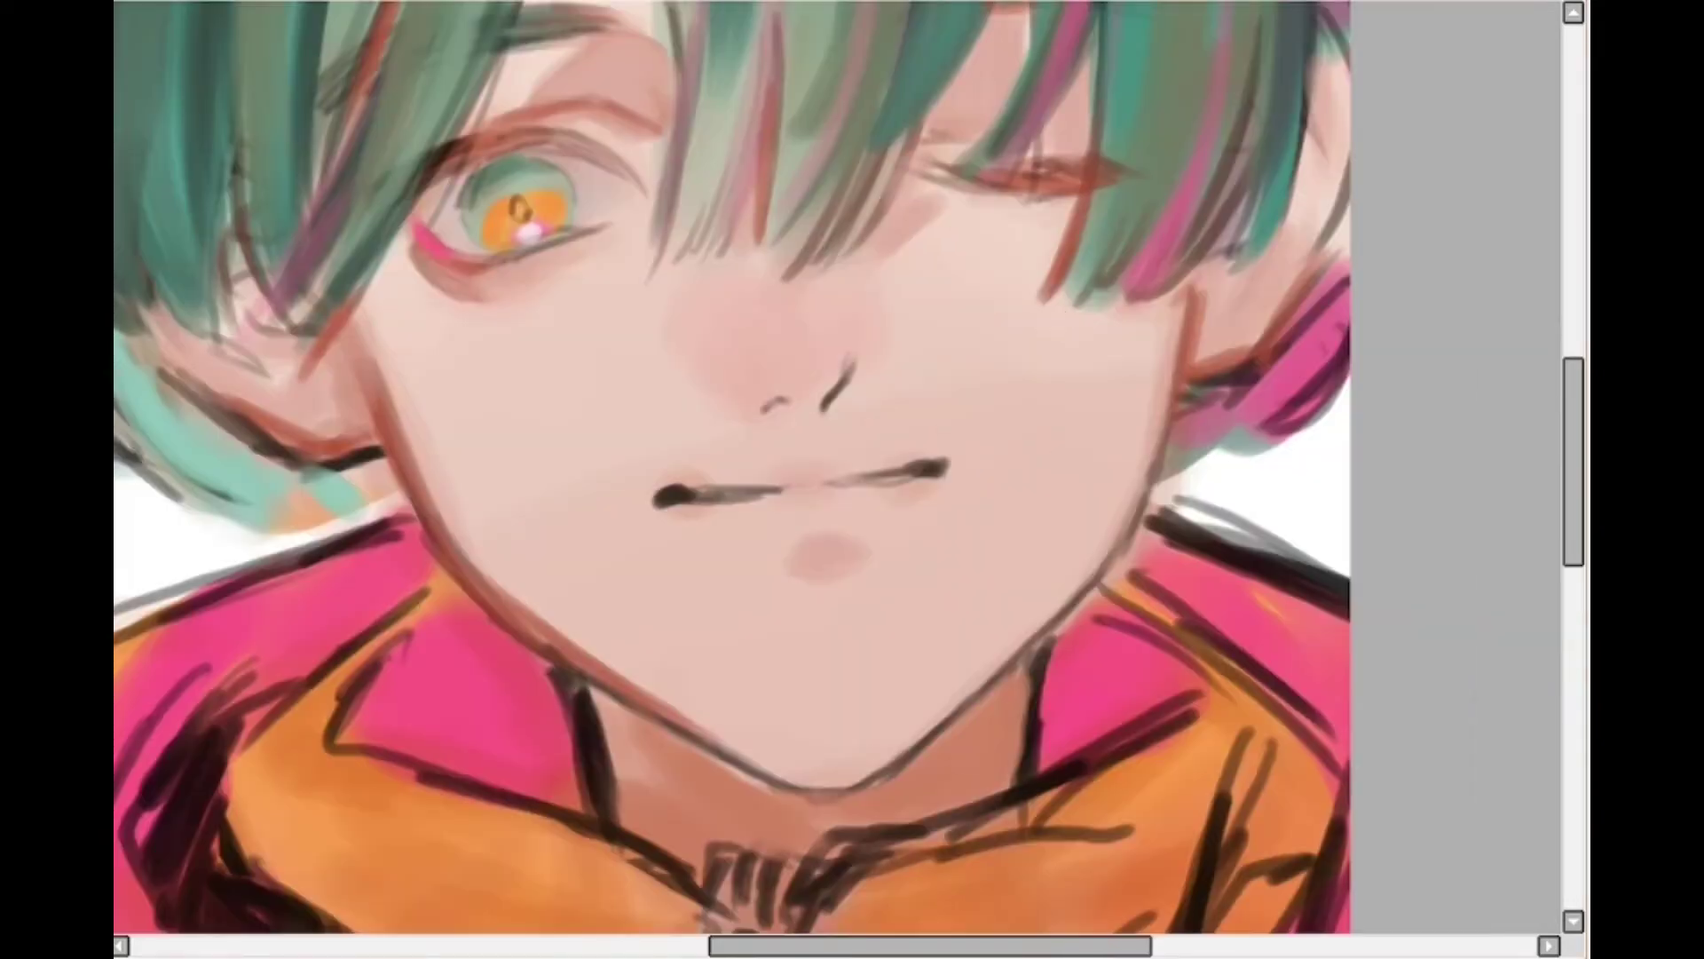
pyautogui.moveTo(689, 496); pyautogui.dragTo(799, 486)
pyautogui.scroll(-4, 724, 442)
pyautogui.scroll(4, 1218, 312)
pyautogui.moveTo(575, 453)
pyautogui.mouseDown()
pyautogui.moveTo(781, 438)
pyautogui.moveTo(655, 444)
pyautogui.mouseUp()
pyautogui.scroll(-5, 754, 249)
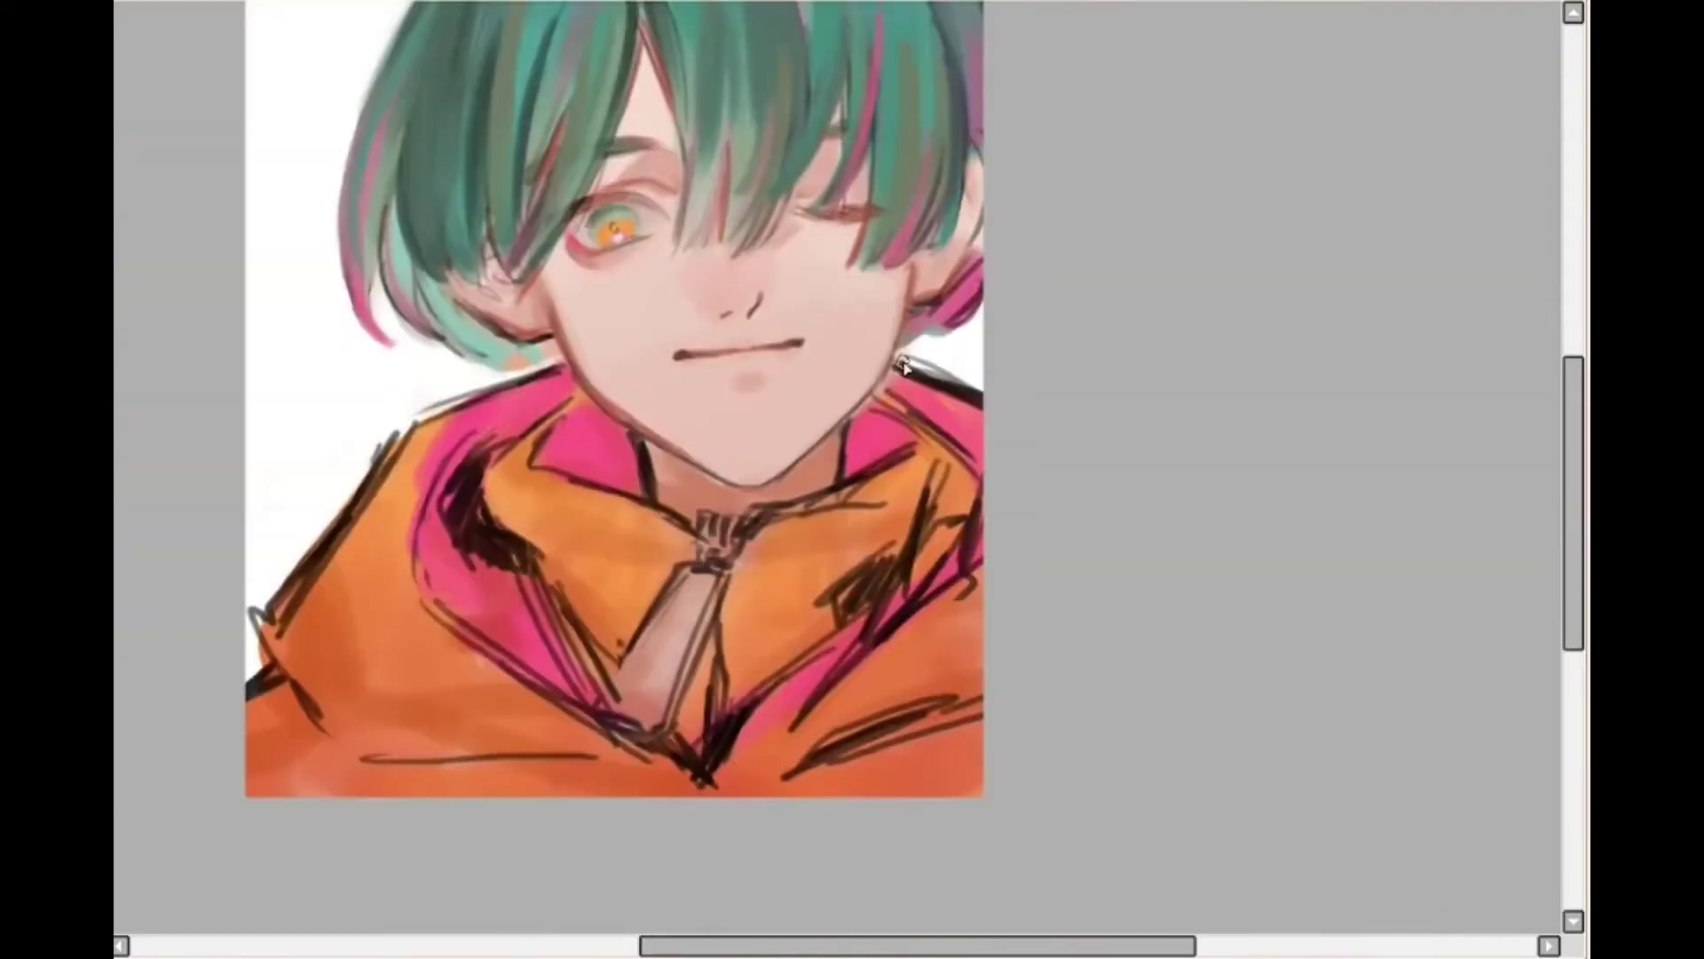
# Paint small pink accents on the open eye's iris rim and soften them into its outer edge
pyautogui.scroll(5, 856, 462)
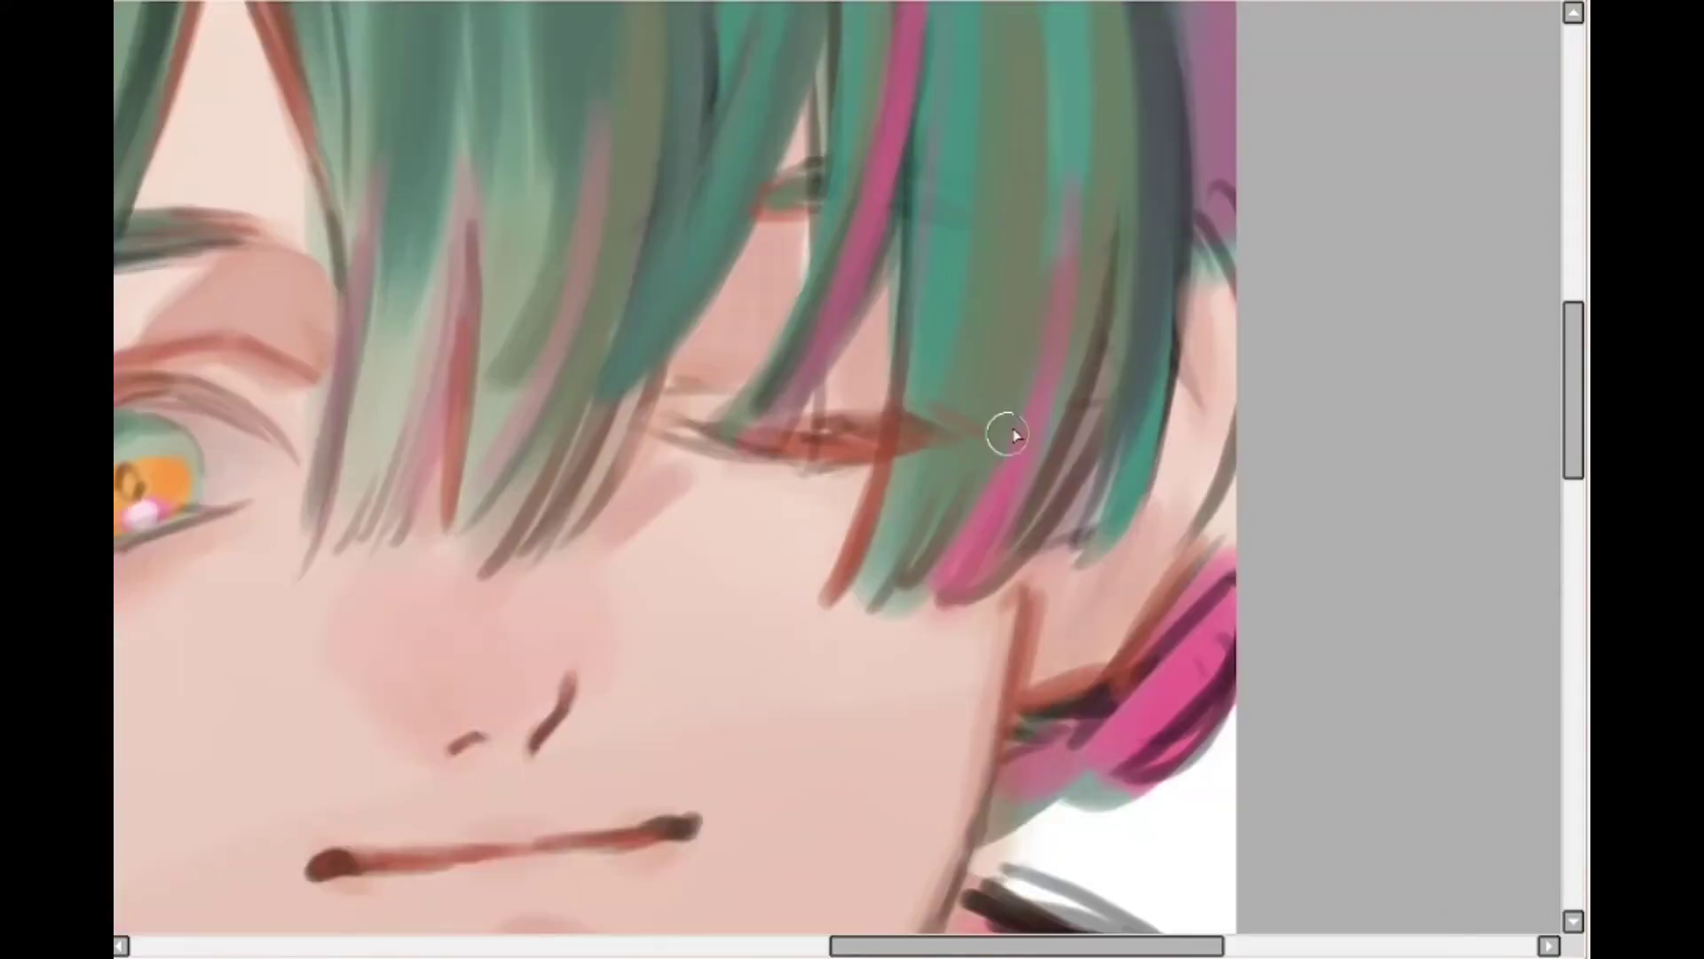
pyautogui.scroll(-3, 1003, 429)
pyautogui.scroll(3, 898, 385)
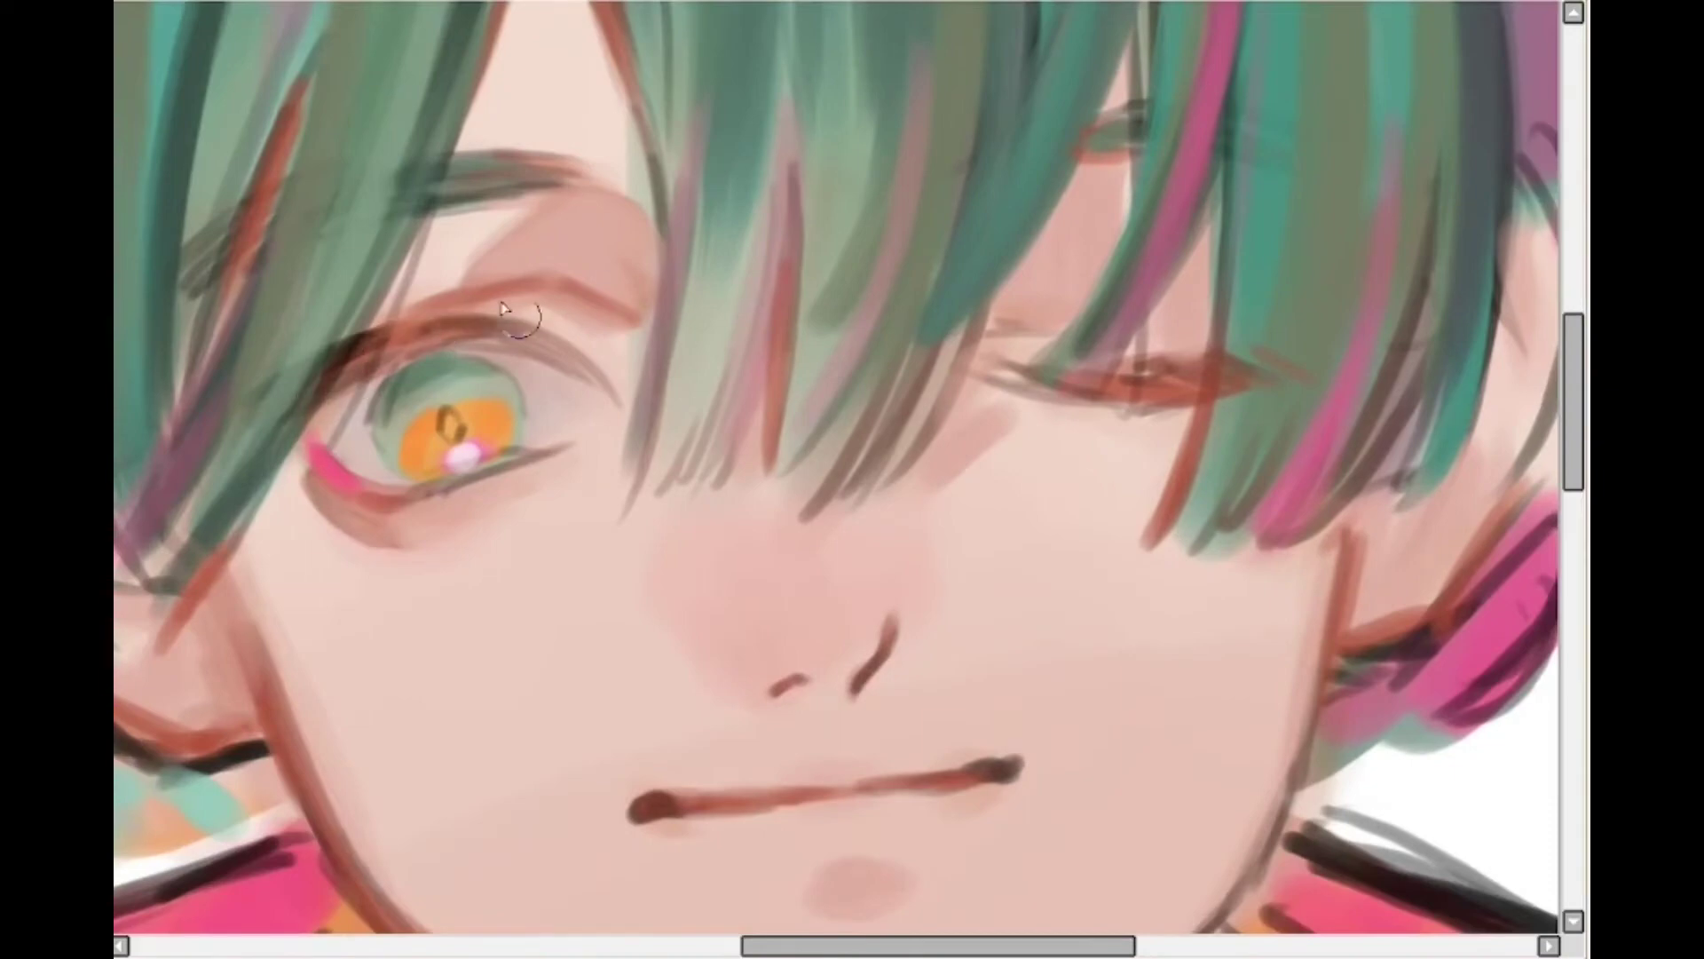
pyautogui.scroll(-3, 520, 334)
pyautogui.scroll(3, 513, 295)
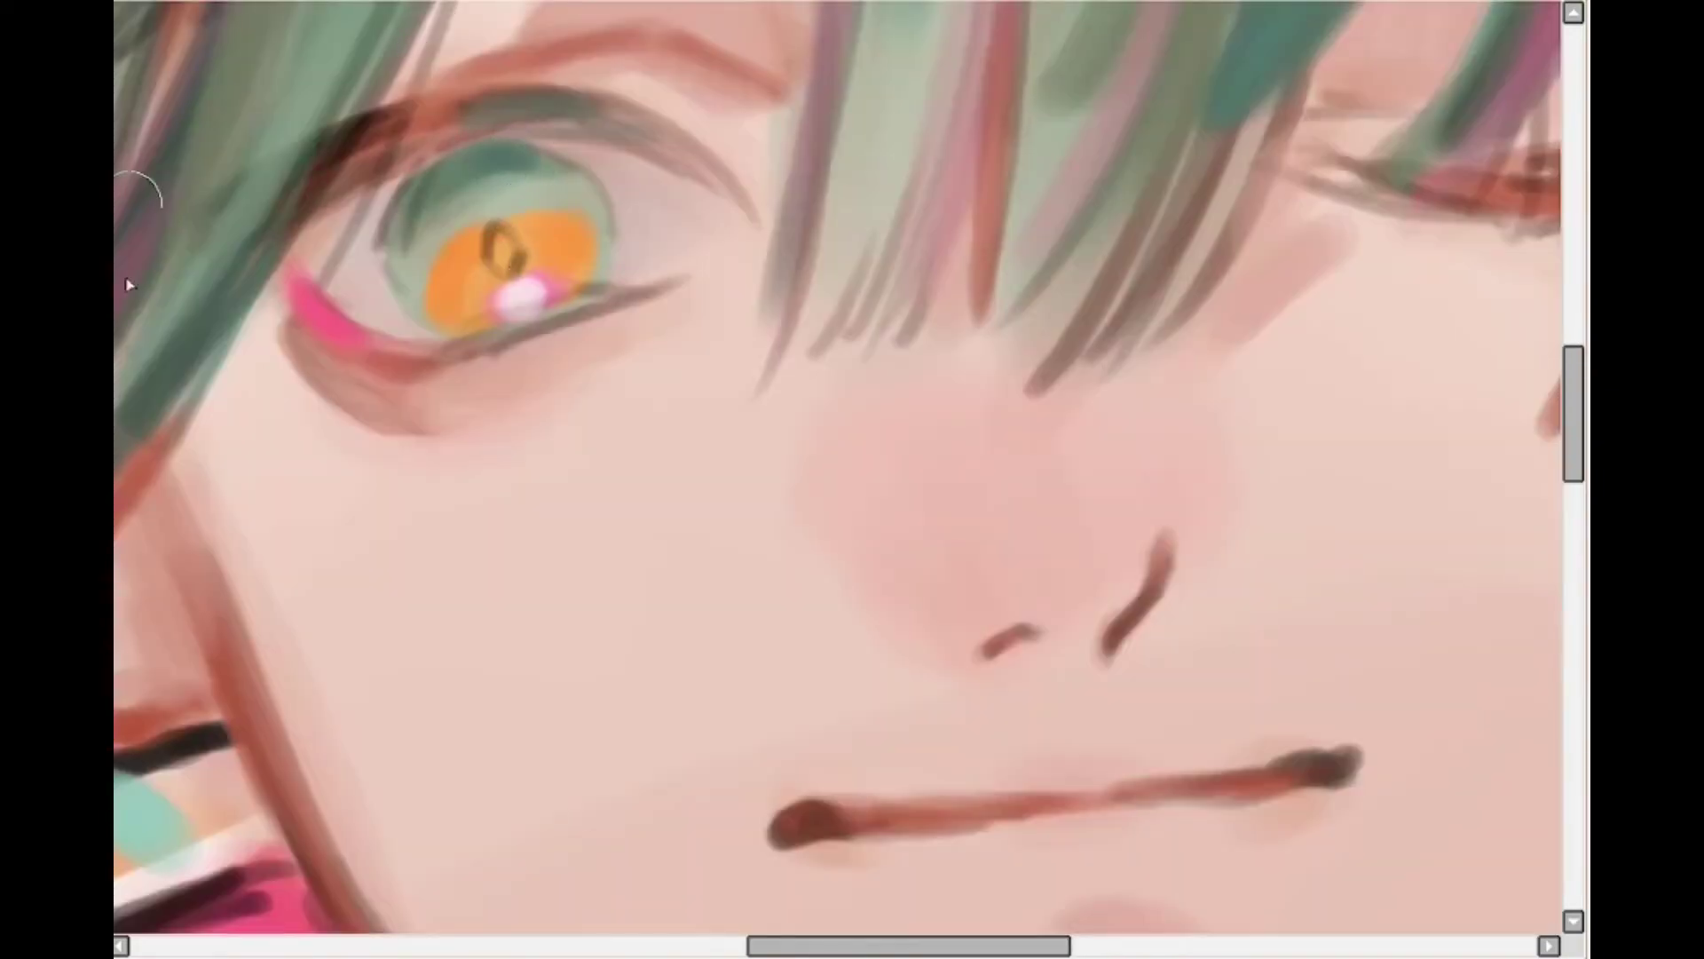
pyautogui.click(391, 268)
pyautogui.click(581, 221)
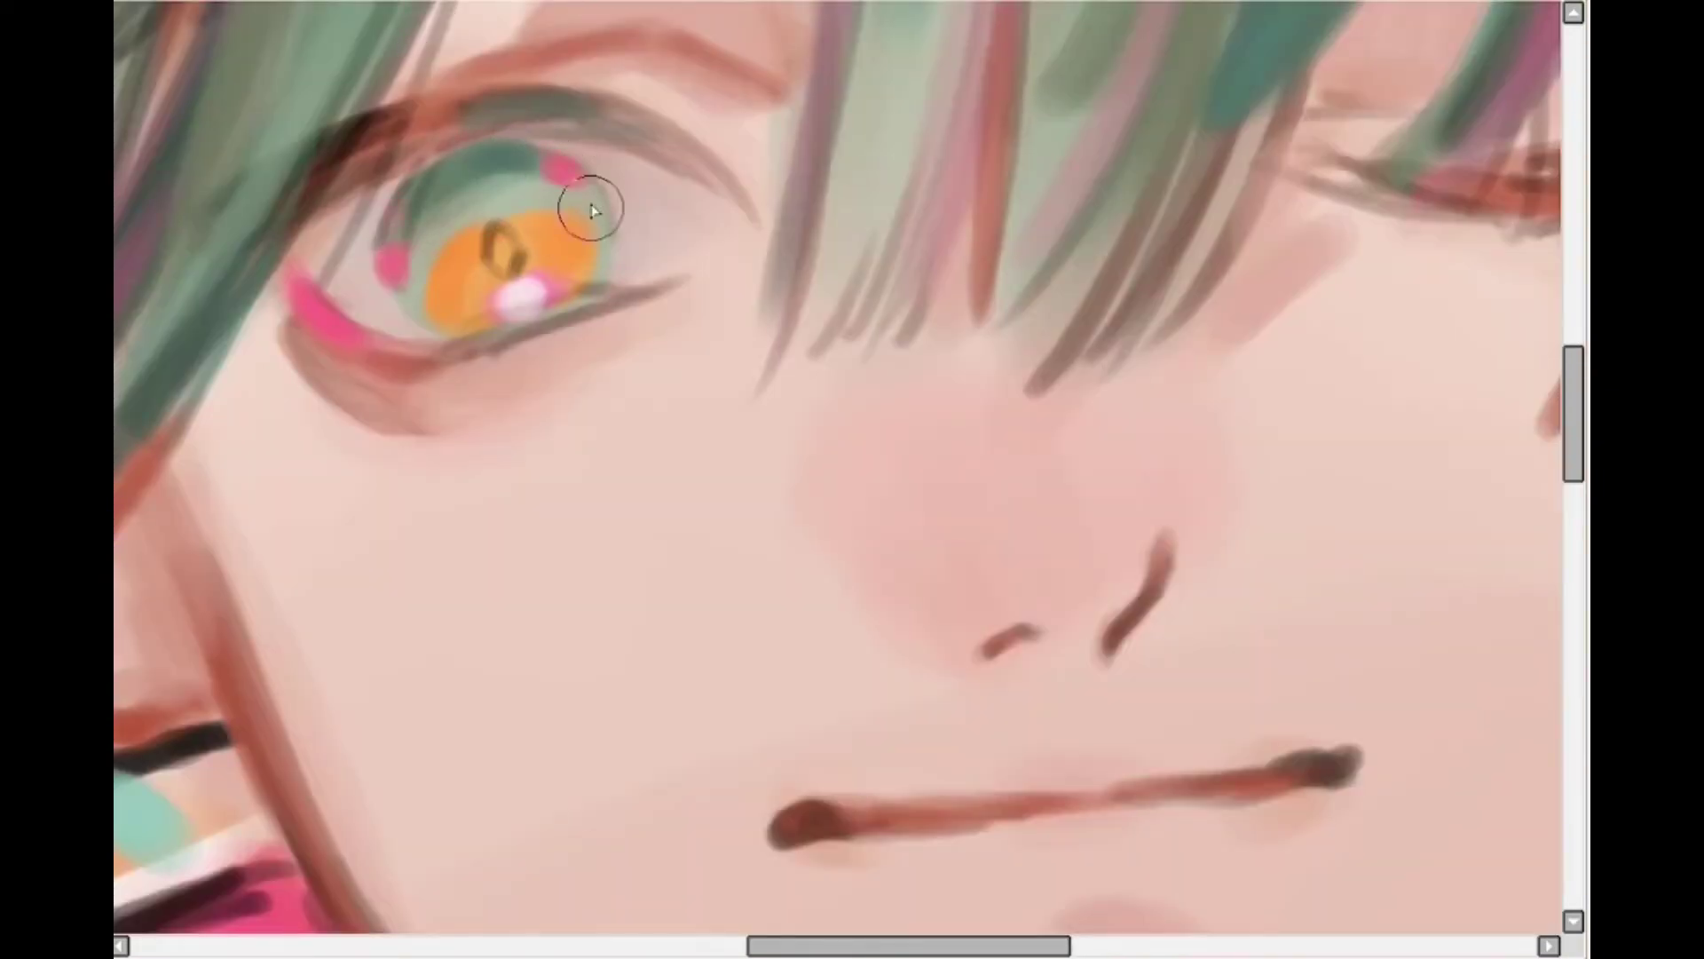
pyautogui.scroll(-3, 669, 254)
pyautogui.scroll(3, 461, 213)
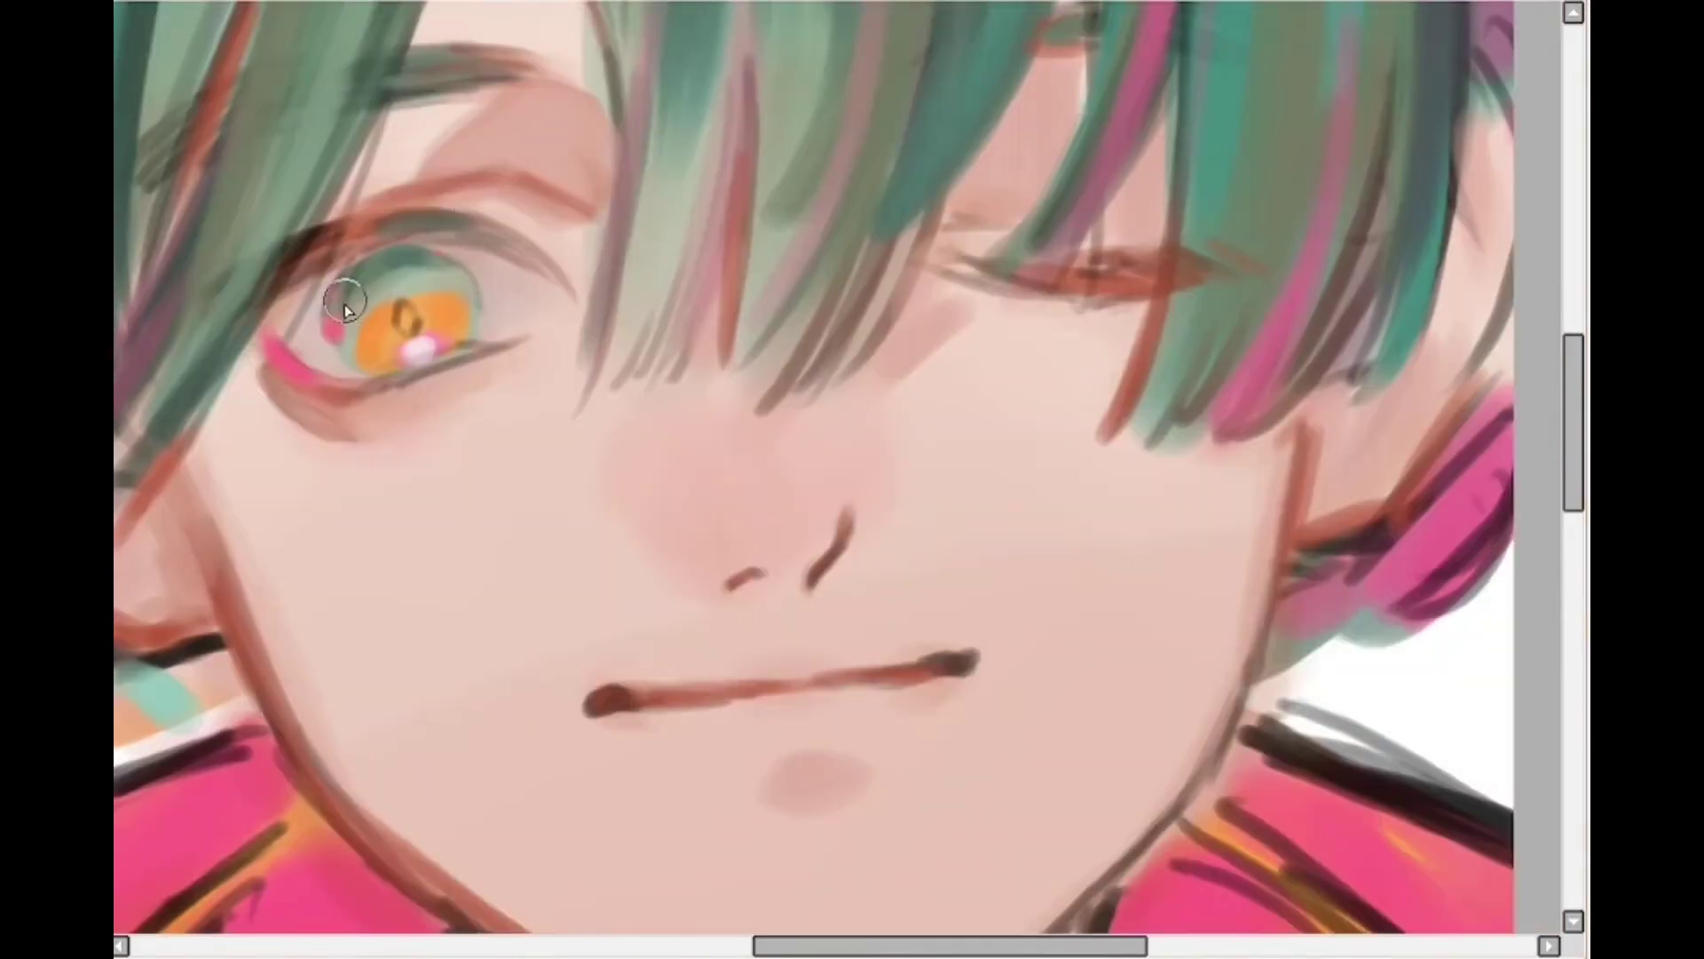
pyautogui.moveTo(346, 302)
pyautogui.mouseDown()
pyautogui.moveTo(334, 331)
pyautogui.moveTo(364, 357)
pyautogui.mouseUp()
pyautogui.scroll(-3, 407, 277)
pyautogui.scroll(3, 405, 275)
pyautogui.moveTo(493, 357); pyautogui.dragTo(557, 342)
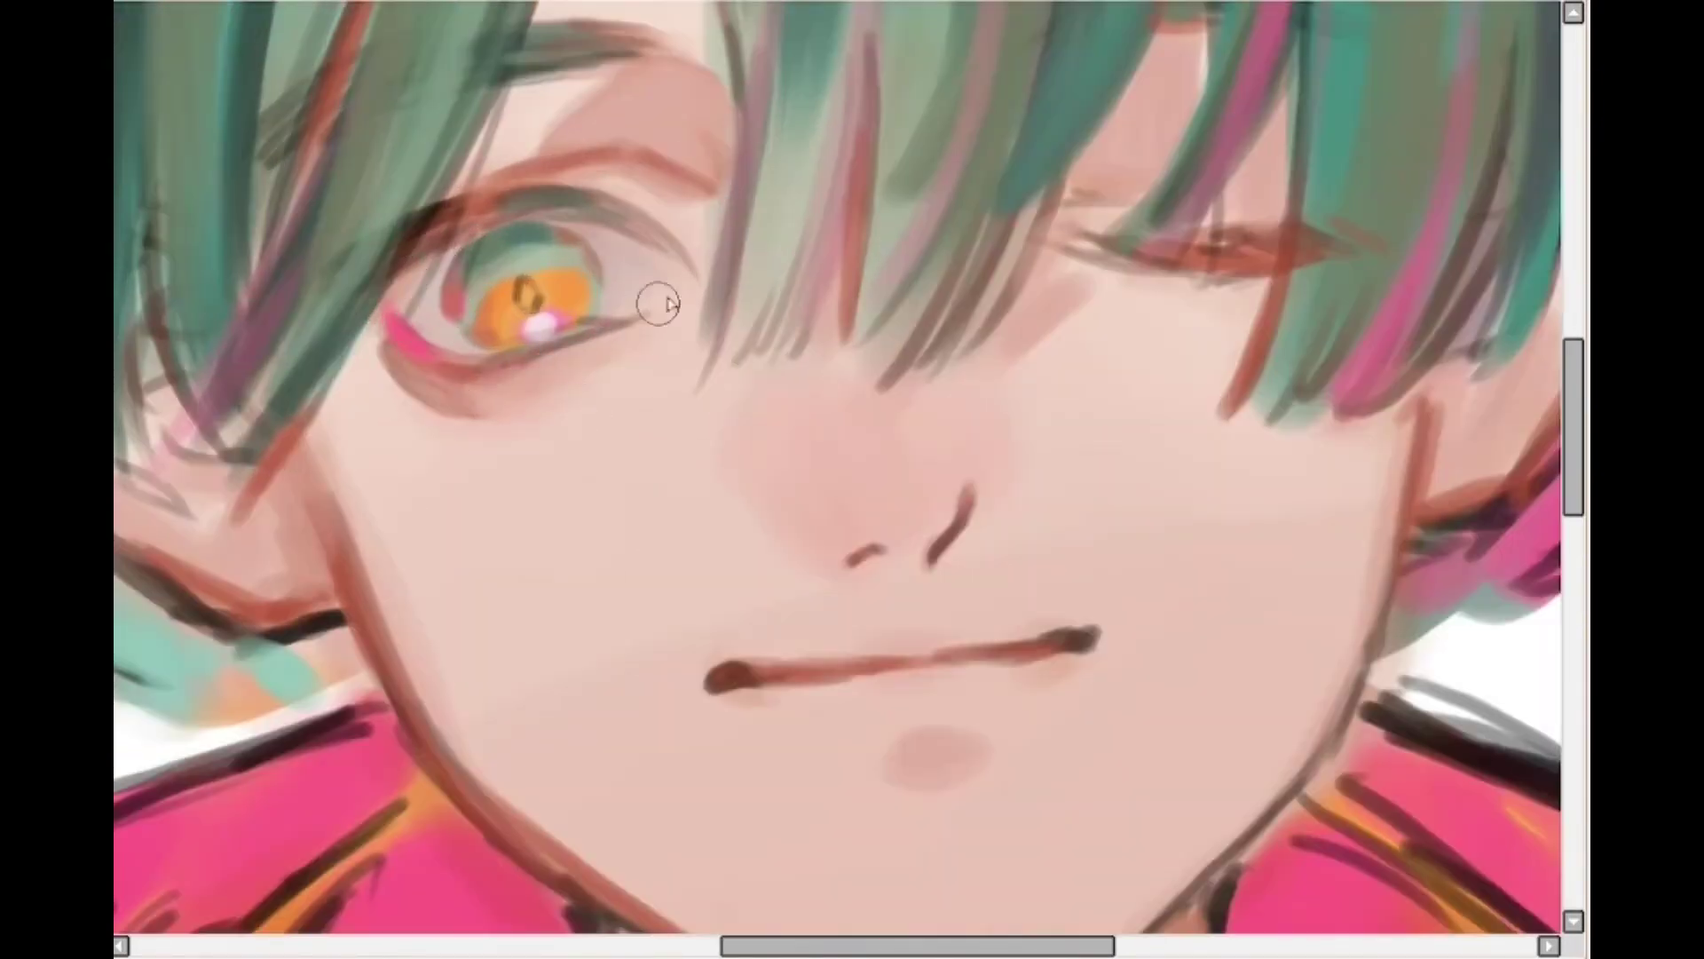
pyautogui.scroll(-2, 667, 304)
pyautogui.scroll(-1, 829, 221)
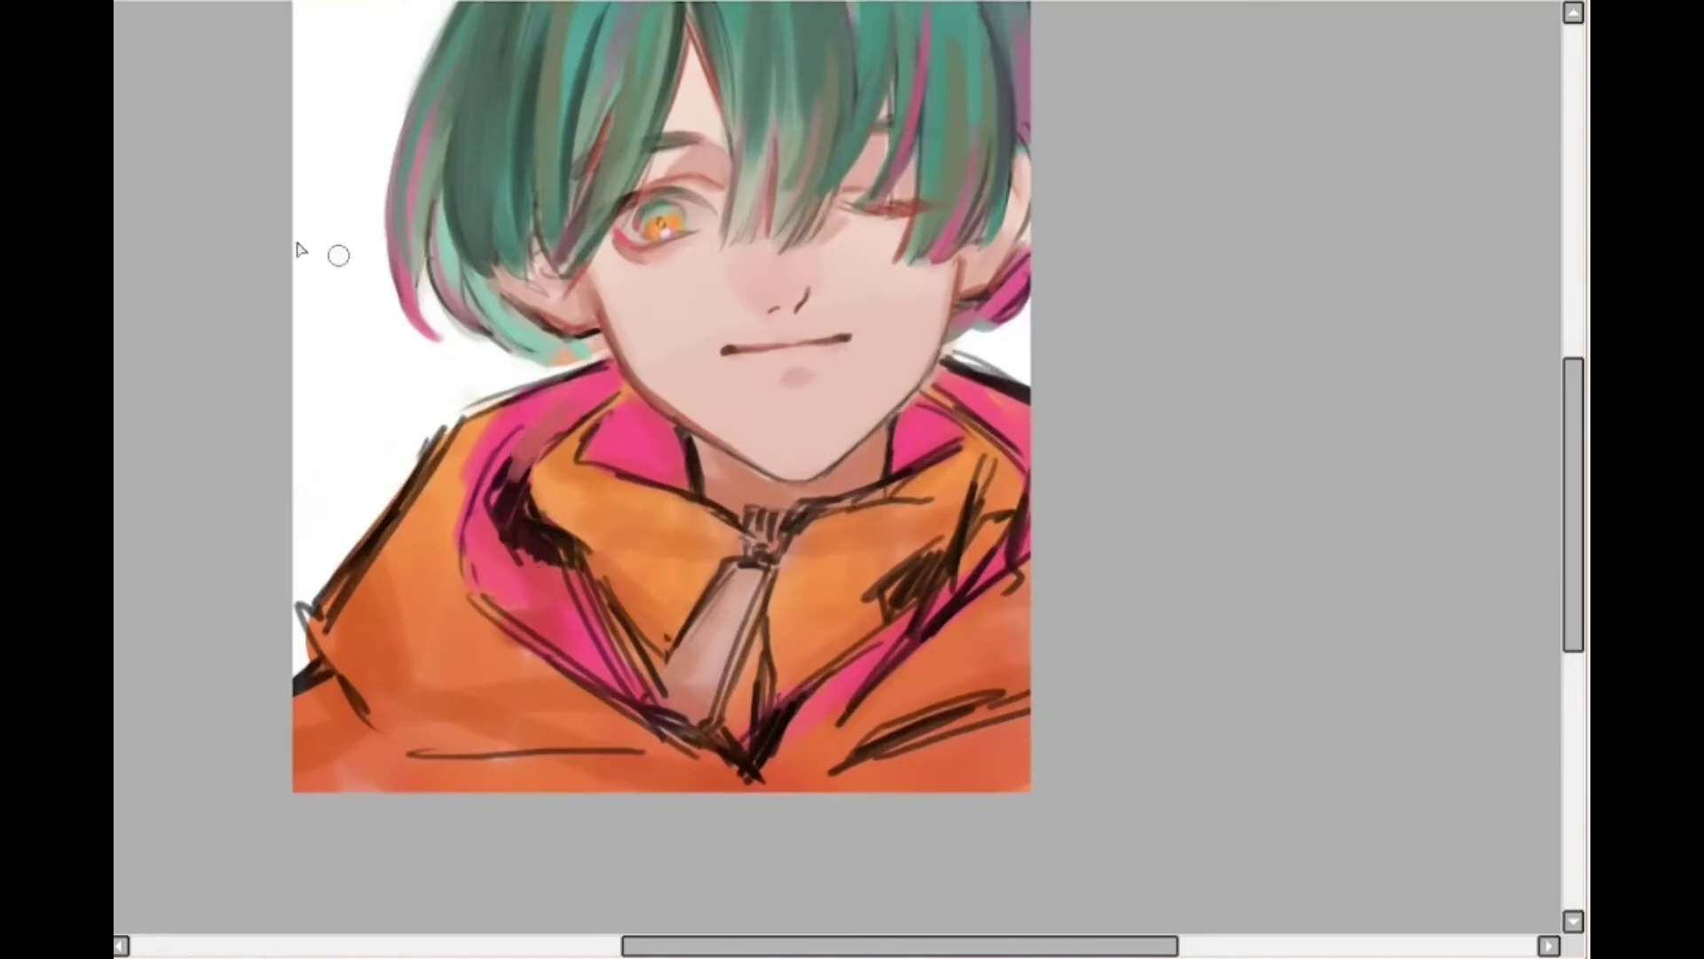
# Paint dark maroon shadows over the magenta lining on the left side of the hood
pyautogui.moveTo(573, 401)
pyautogui.mouseDown()
pyautogui.moveTo(497, 475)
pyautogui.moveTo(495, 621)
pyautogui.moveTo(620, 597)
pyautogui.moveTo(625, 692)
pyautogui.mouseUp()
pyautogui.keyDown('alt'); pyautogui.click(499, 517); pyautogui.keyUp('alt')
pyautogui.keyDown('alt'); pyautogui.click(469, 545); pyautogui.keyUp('alt')
pyautogui.moveTo(605, 581); pyautogui.dragTo(644, 695)
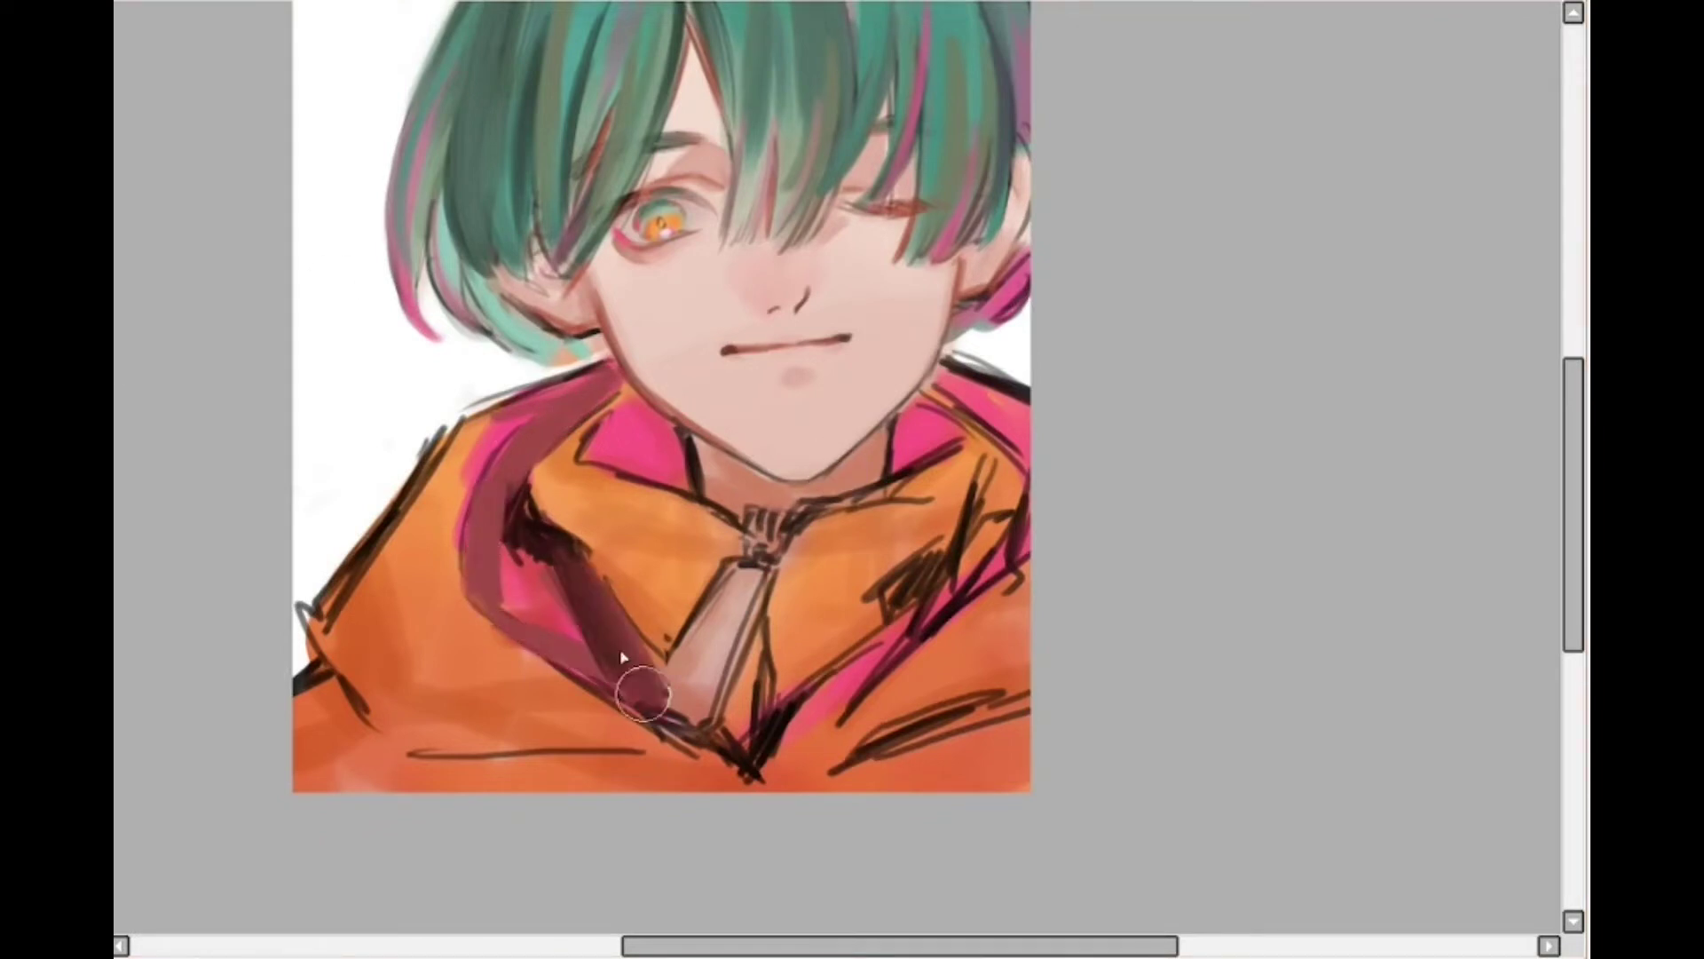
pyautogui.moveTo(533, 448)
pyautogui.mouseDown()
pyautogui.moveTo(479, 564)
pyautogui.moveTo(479, 635)
pyautogui.mouseUp()
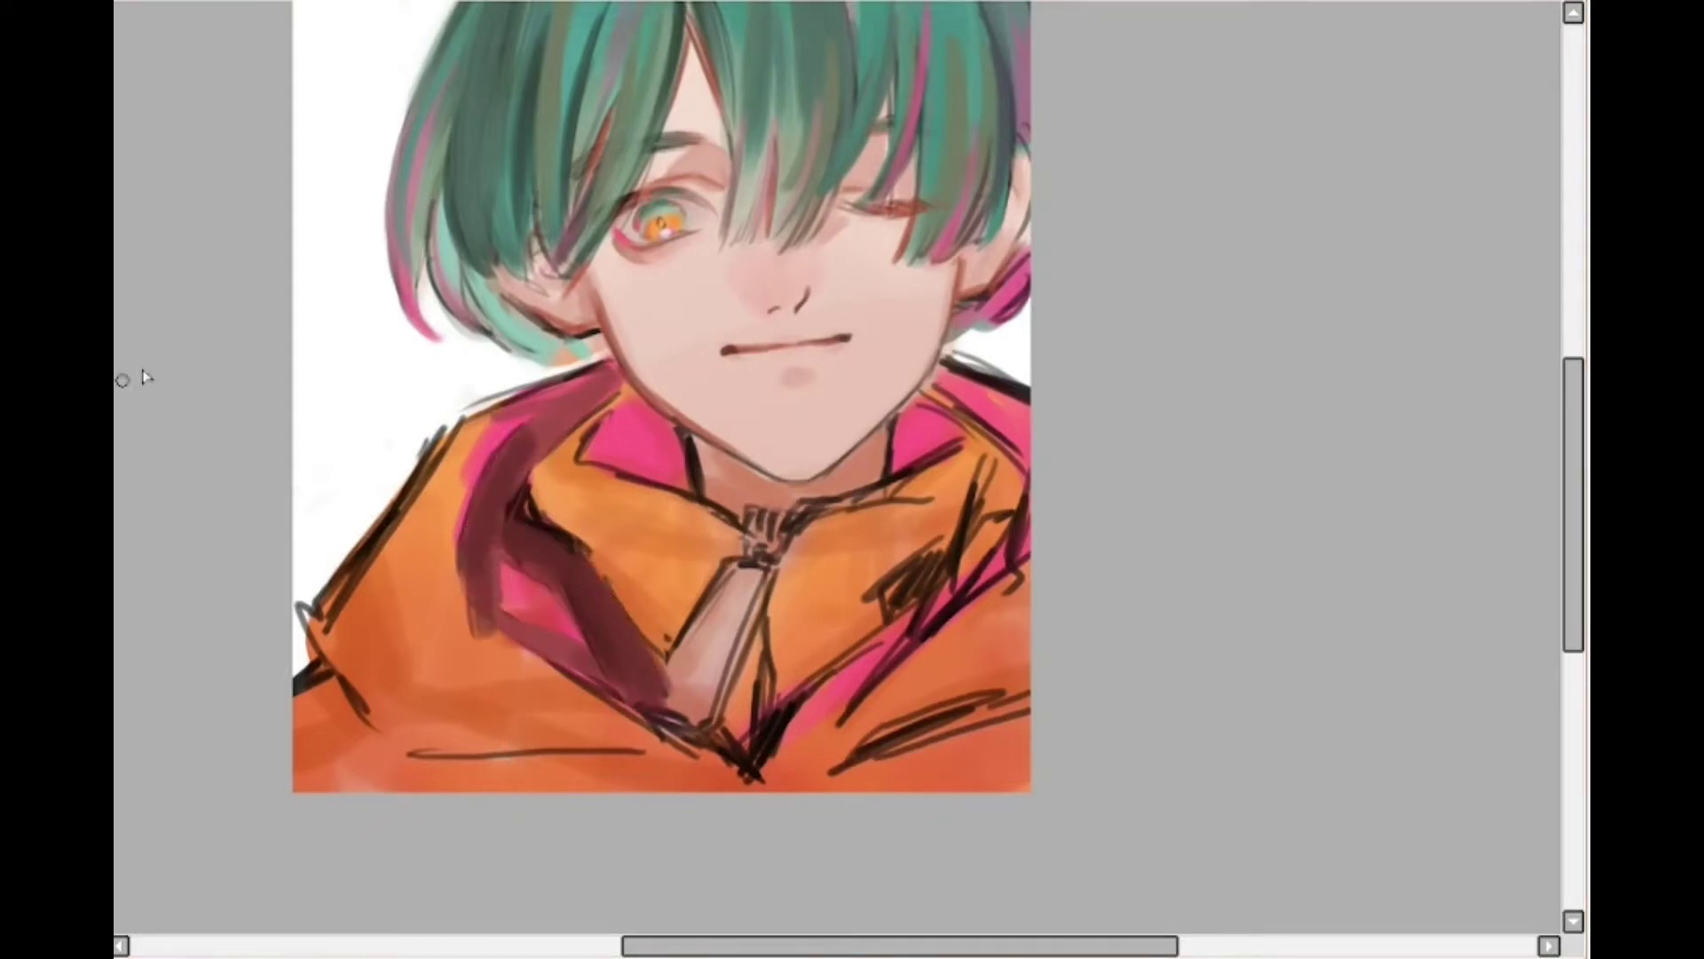
# Cover the black sketch lines along the jacket's left shoulder and outer hood edge with sampled orange
pyautogui.keyDown('alt'); pyautogui.click(421, 589); pyautogui.keyUp('alt')
pyautogui.moveTo(383, 563)
pyautogui.mouseDown()
pyautogui.moveTo(335, 621)
pyautogui.moveTo(348, 640)
pyautogui.mouseUp()
pyautogui.moveTo(404, 513); pyautogui.dragTo(311, 617)
pyautogui.moveTo(455, 417); pyautogui.dragTo(410, 504)
pyautogui.moveTo(505, 404); pyautogui.dragTo(442, 431)
pyautogui.moveTo(431, 451); pyautogui.dragTo(391, 522)
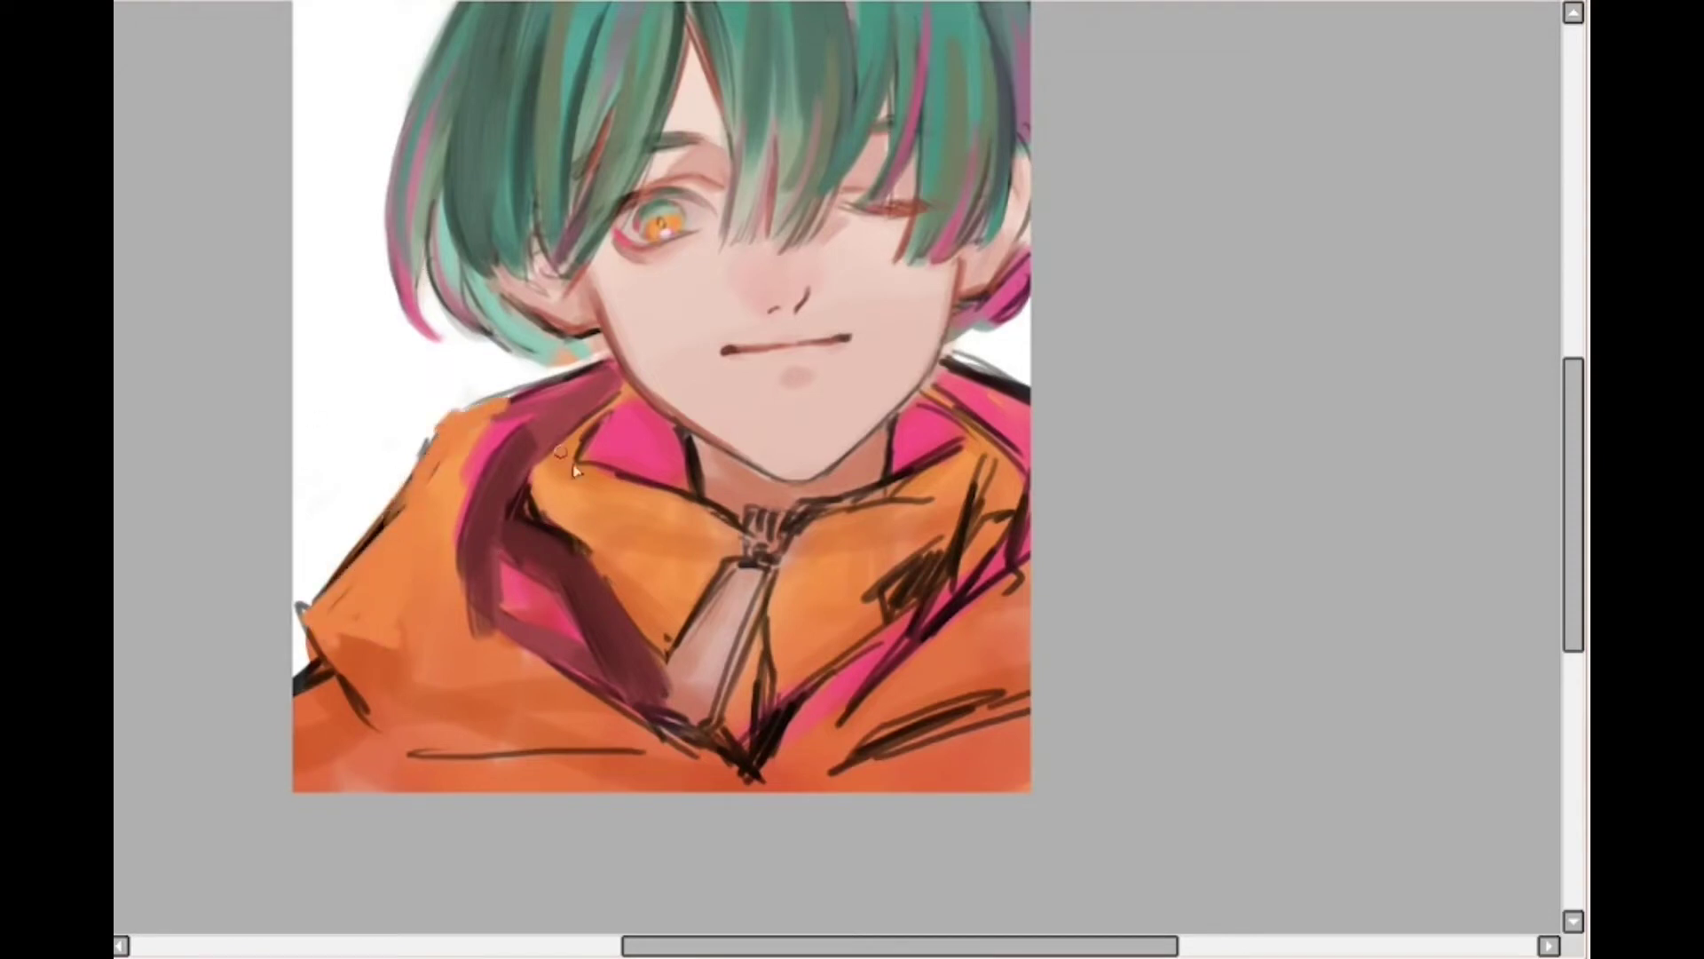
# Paint dark maroon shadows on the hood's upper left edge, the lower left folds, the collar corner and the right lapel lining
pyautogui.moveTo(619, 398); pyautogui.dragTo(561, 422)
pyautogui.moveTo(625, 365); pyautogui.dragTo(552, 388)
pyautogui.moveTo(317, 630)
pyautogui.mouseDown()
pyautogui.moveTo(400, 739)
pyautogui.moveTo(544, 784)
pyautogui.mouseUp()
pyautogui.moveTo(475, 748)
pyautogui.mouseDown()
pyautogui.moveTo(549, 779)
pyautogui.moveTo(506, 756)
pyautogui.mouseUp()
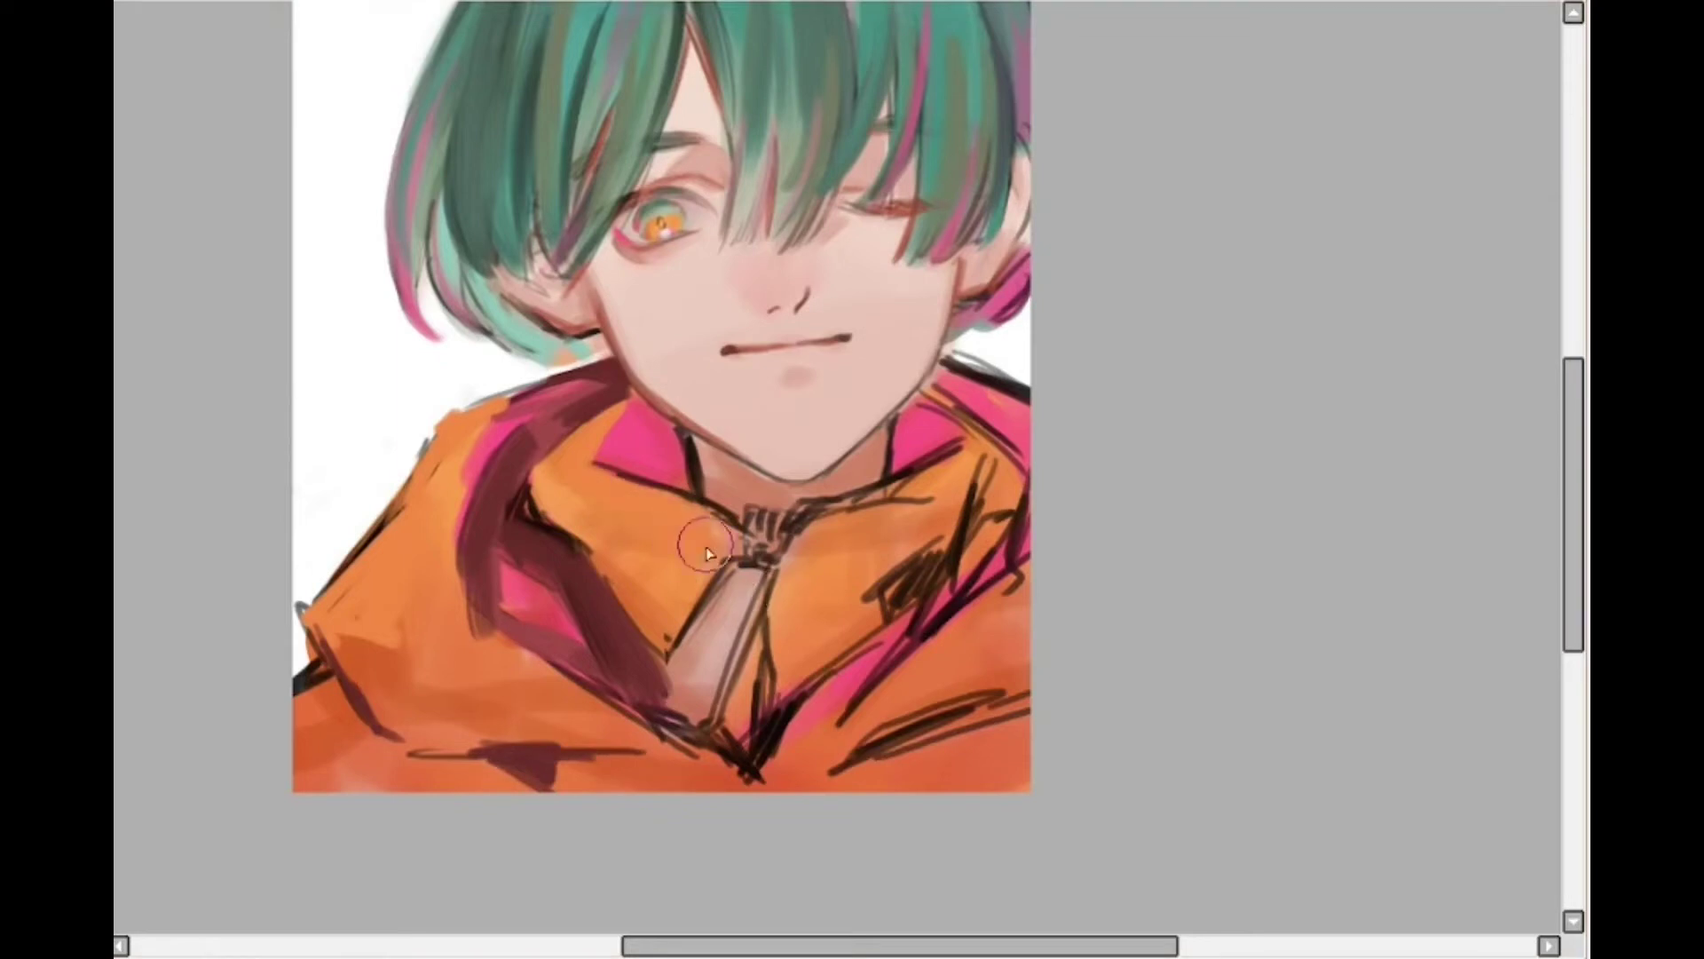
pyautogui.moveTo(622, 425); pyautogui.dragTo(568, 463)
pyautogui.moveTo(981, 573); pyautogui.dragTo(759, 786)
# Repaint the zipper pull in pale greyish pink and cover the sketch lines on the right half of the collar with orange
pyautogui.moveTo(714, 594)
pyautogui.mouseDown()
pyautogui.moveTo(664, 697)
pyautogui.moveTo(730, 604)
pyautogui.moveTo(661, 714)
pyautogui.moveTo(741, 577)
pyautogui.mouseUp()
pyautogui.moveTo(779, 507); pyautogui.dragTo(759, 546)
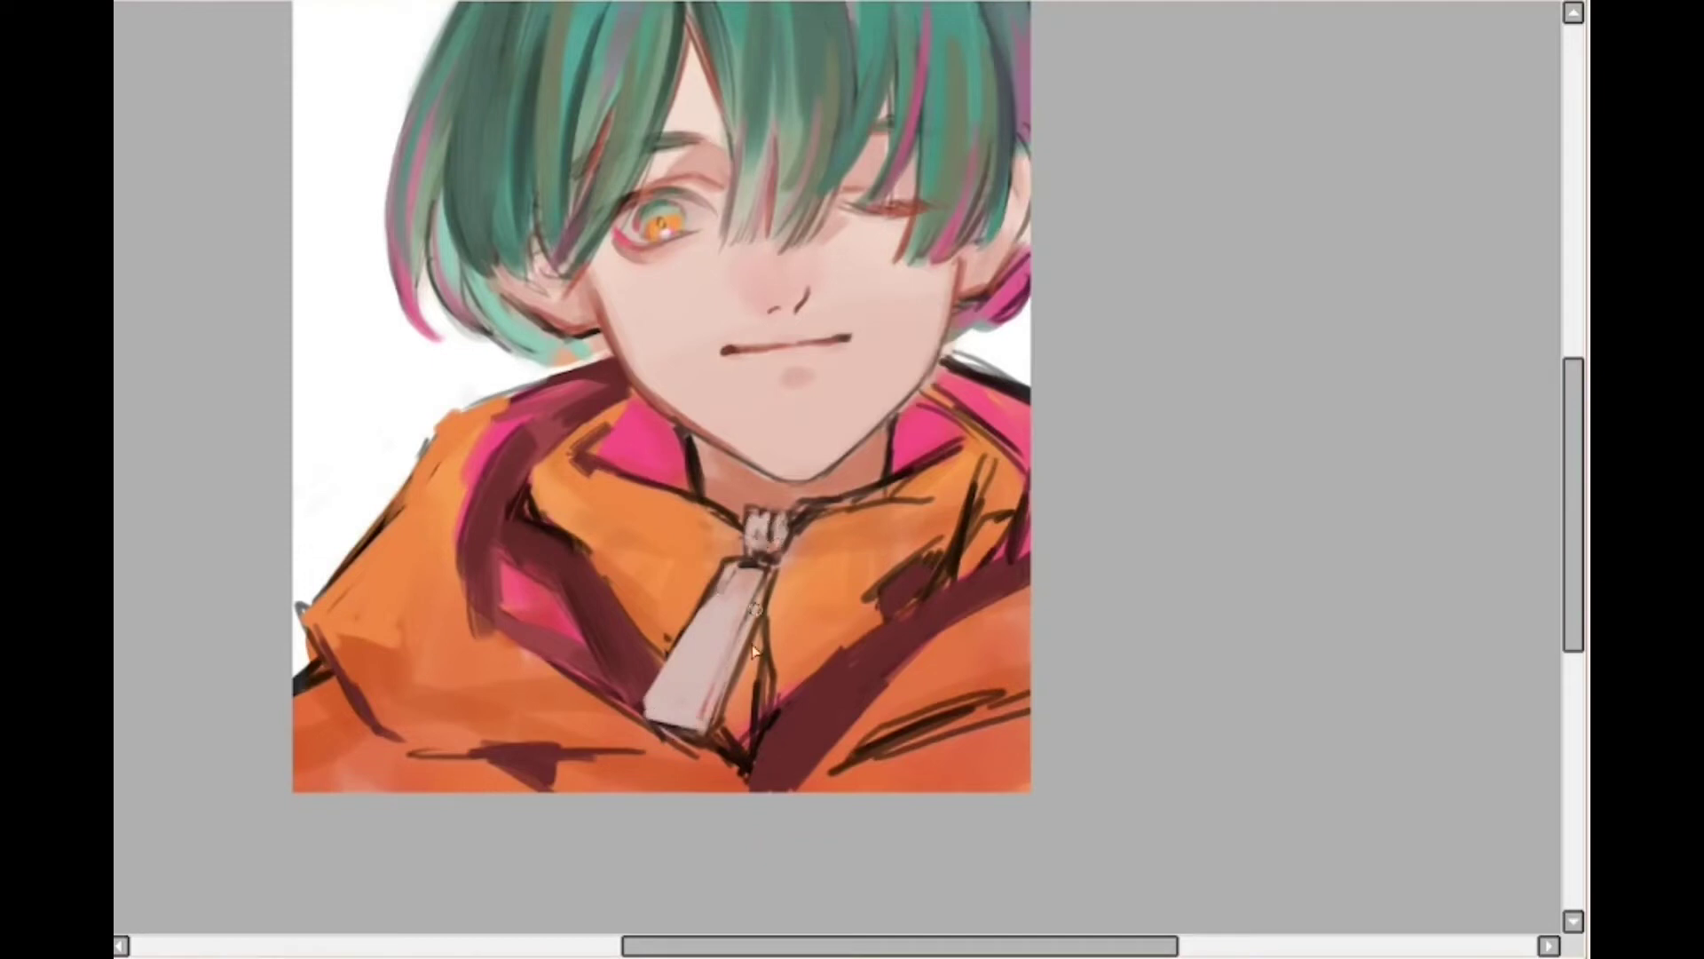
pyautogui.moveTo(1578, 412); pyautogui.dragTo(1578, 378)
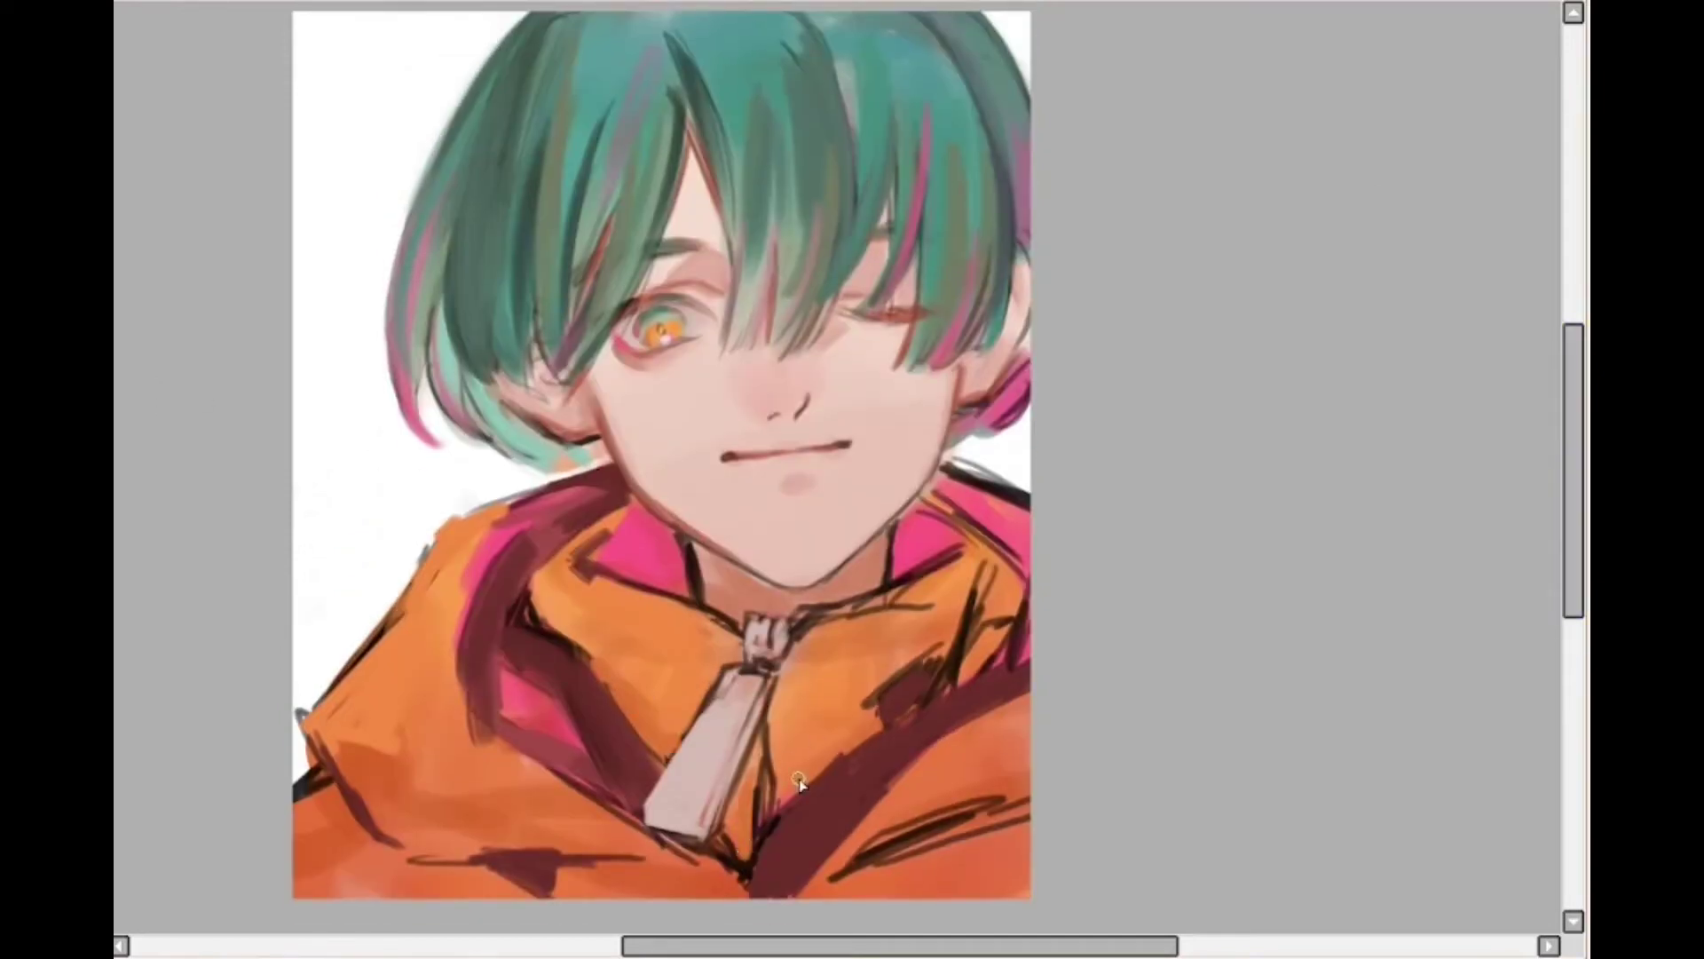
pyautogui.moveTo(841, 722); pyautogui.dragTo(768, 742)
pyautogui.moveTo(833, 613)
pyautogui.mouseDown()
pyautogui.moveTo(966, 570)
pyautogui.moveTo(919, 572)
pyautogui.mouseUp()
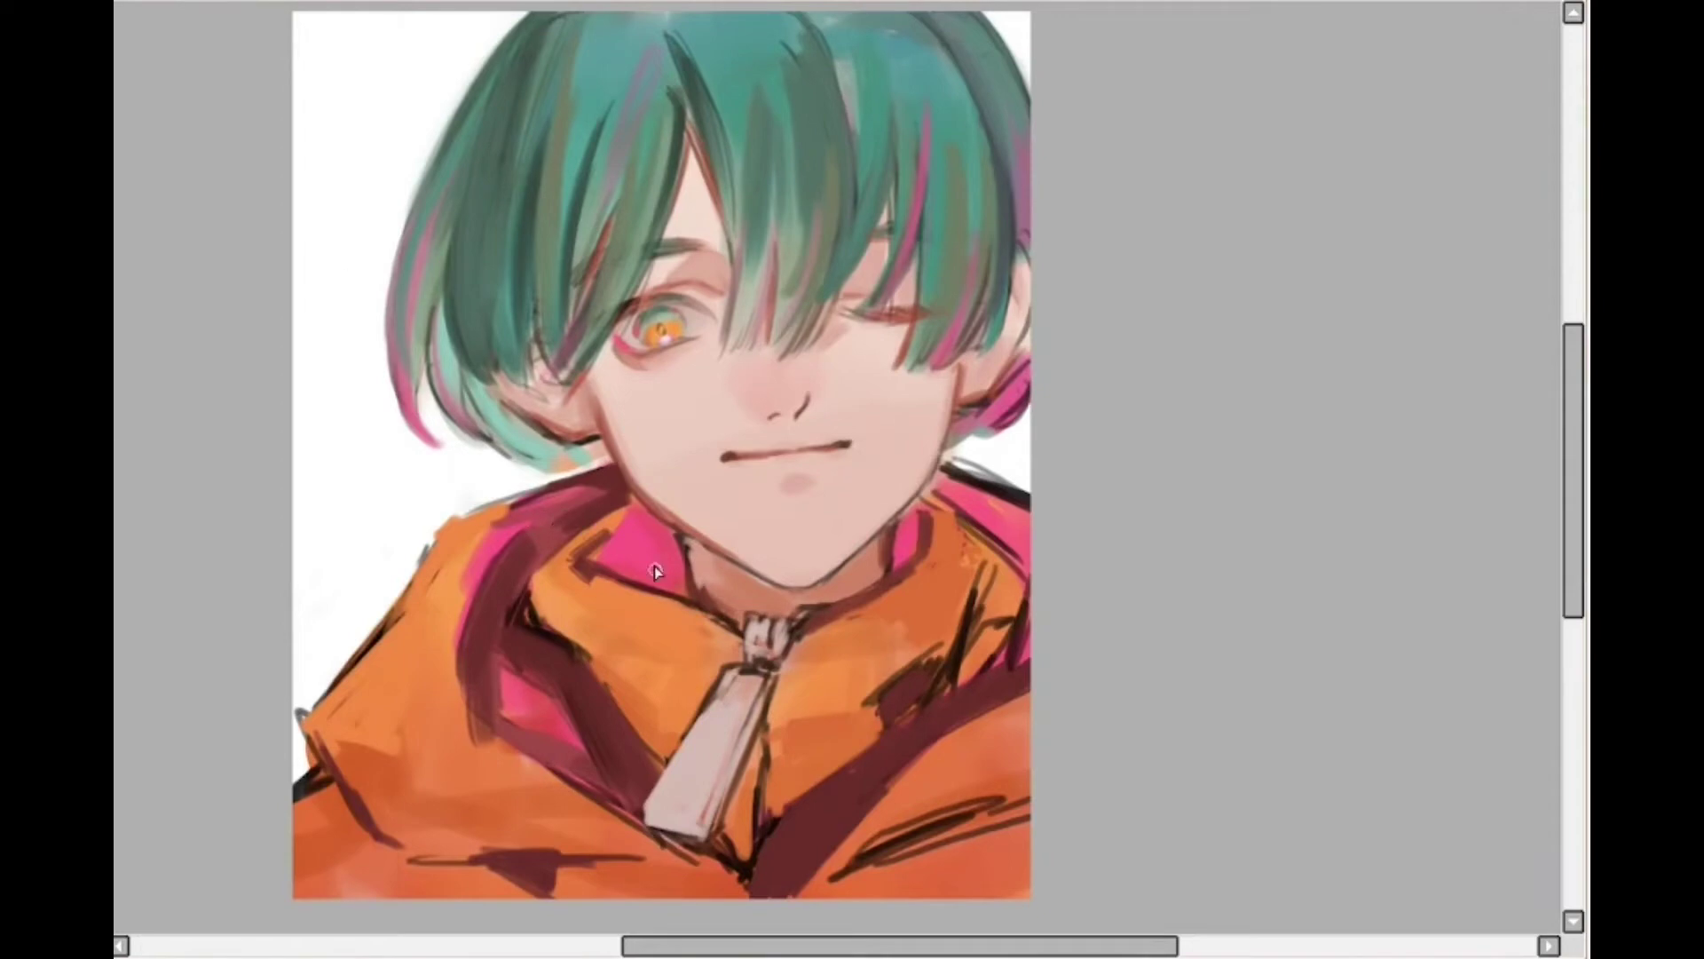
# Shade the pink inside of the left collar with a muted darker pink beside the neck
pyautogui.moveTo(655, 529); pyautogui.dragTo(686, 597)
pyautogui.scroll(-3, 704, 58)
pyautogui.scroll(4, 704, 194)
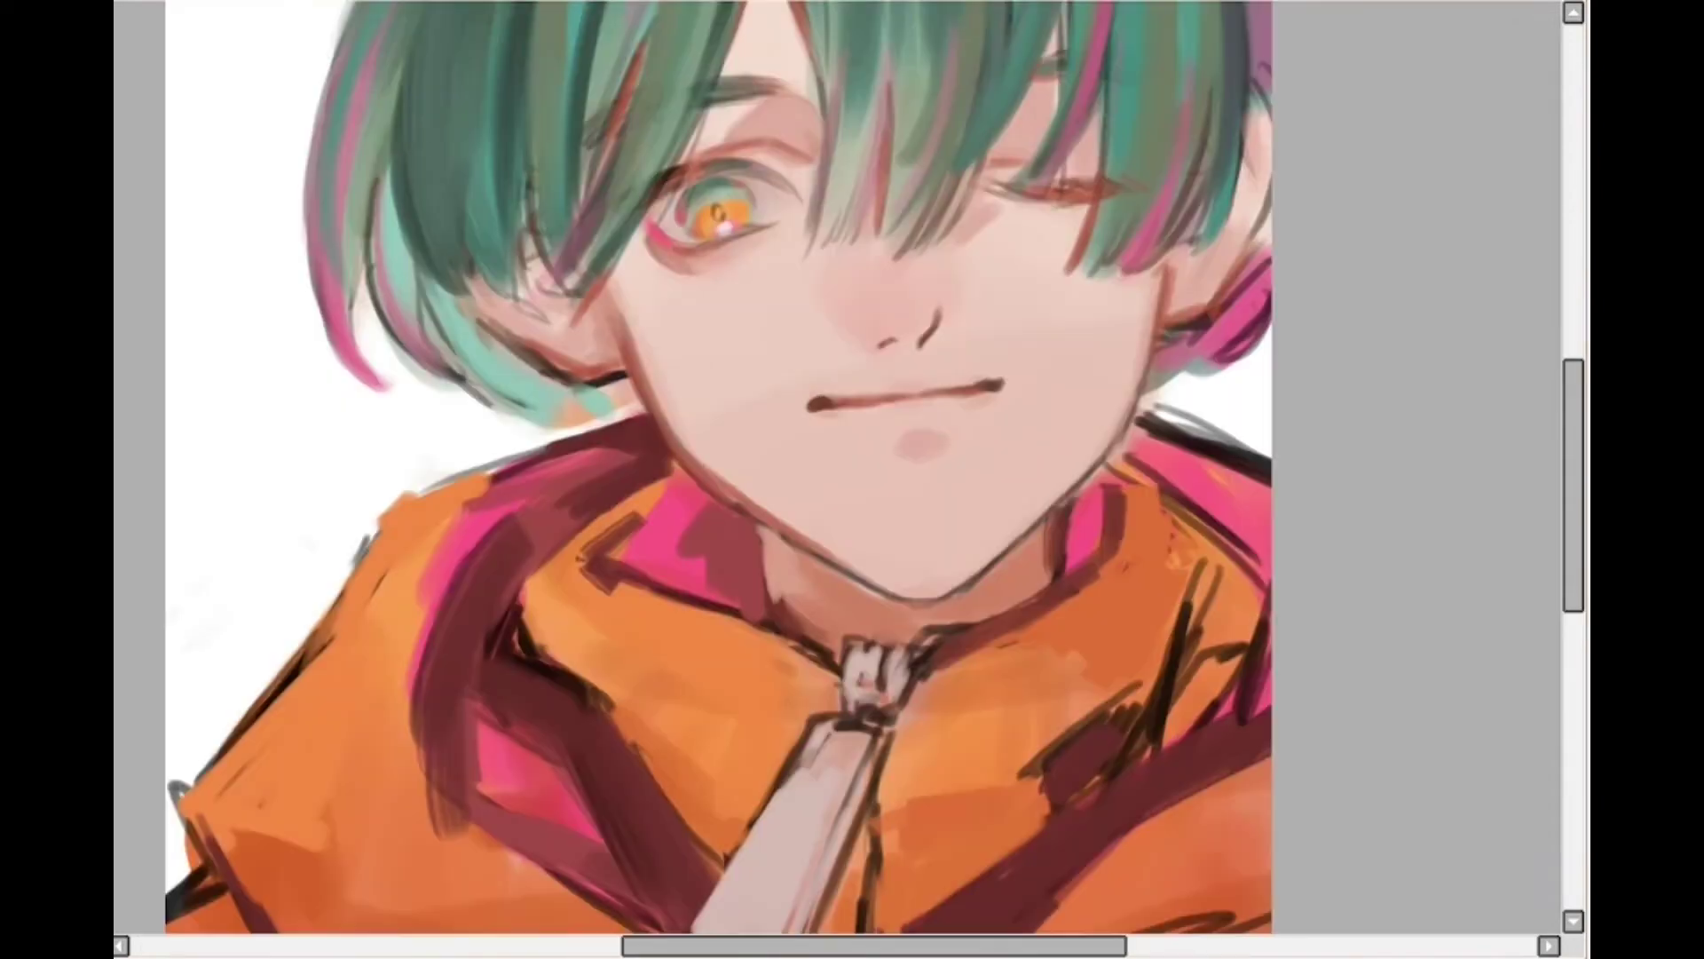
pyautogui.moveTo(666, 522)
pyautogui.mouseDown()
pyautogui.moveTo(723, 597)
pyautogui.moveTo(750, 559)
pyautogui.moveTo(769, 613)
pyautogui.mouseUp()
pyautogui.moveTo(730, 504); pyautogui.dragTo(792, 545)
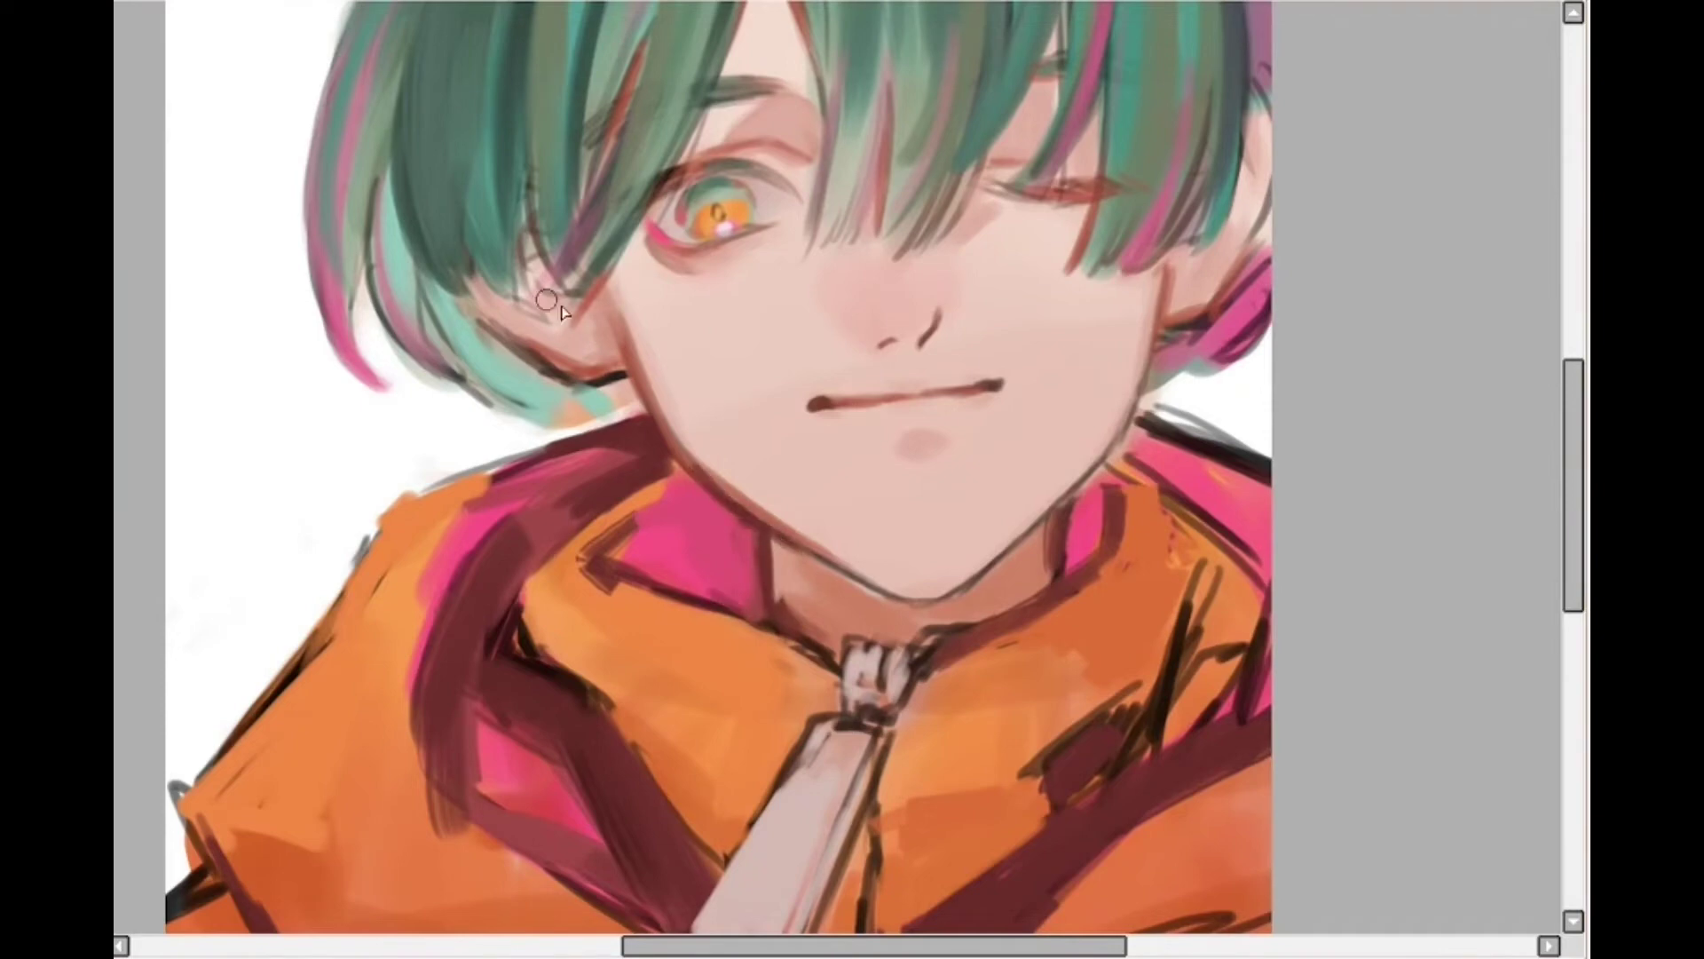
# Add reddish-brown shading and outline strokes to both ears
pyautogui.moveTo(480, 318); pyautogui.dragTo(583, 376)
pyautogui.moveTo(463, 284); pyautogui.dragTo(470, 306)
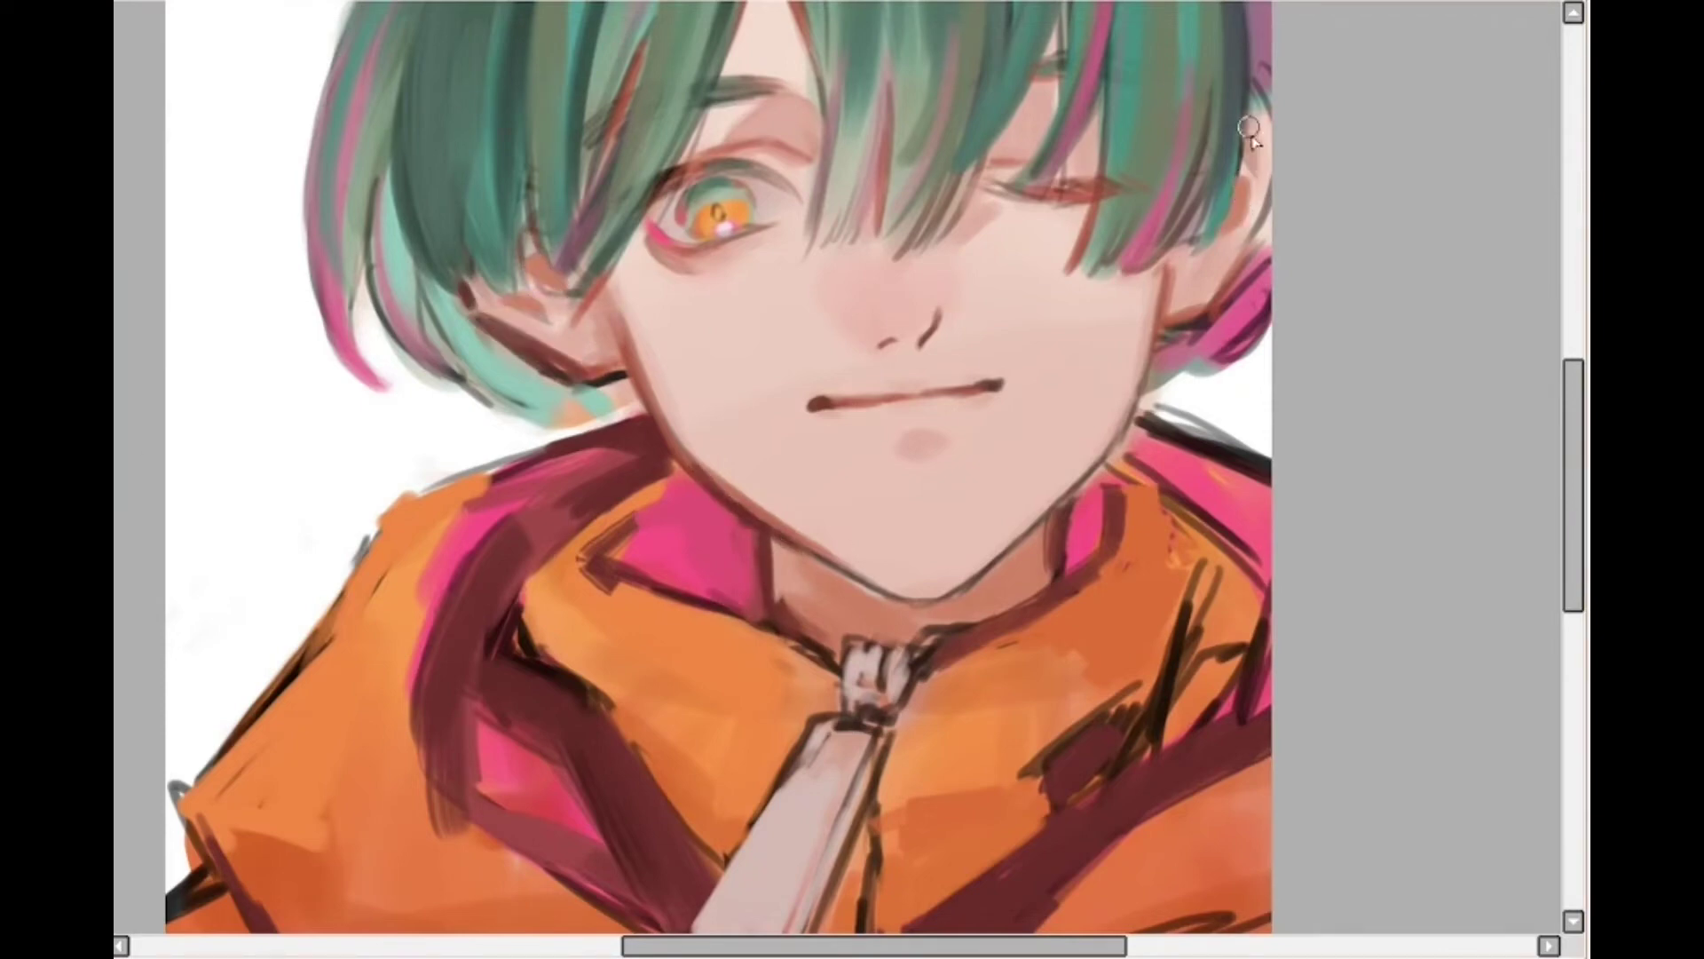
pyautogui.scroll(-2, 1322, 165)
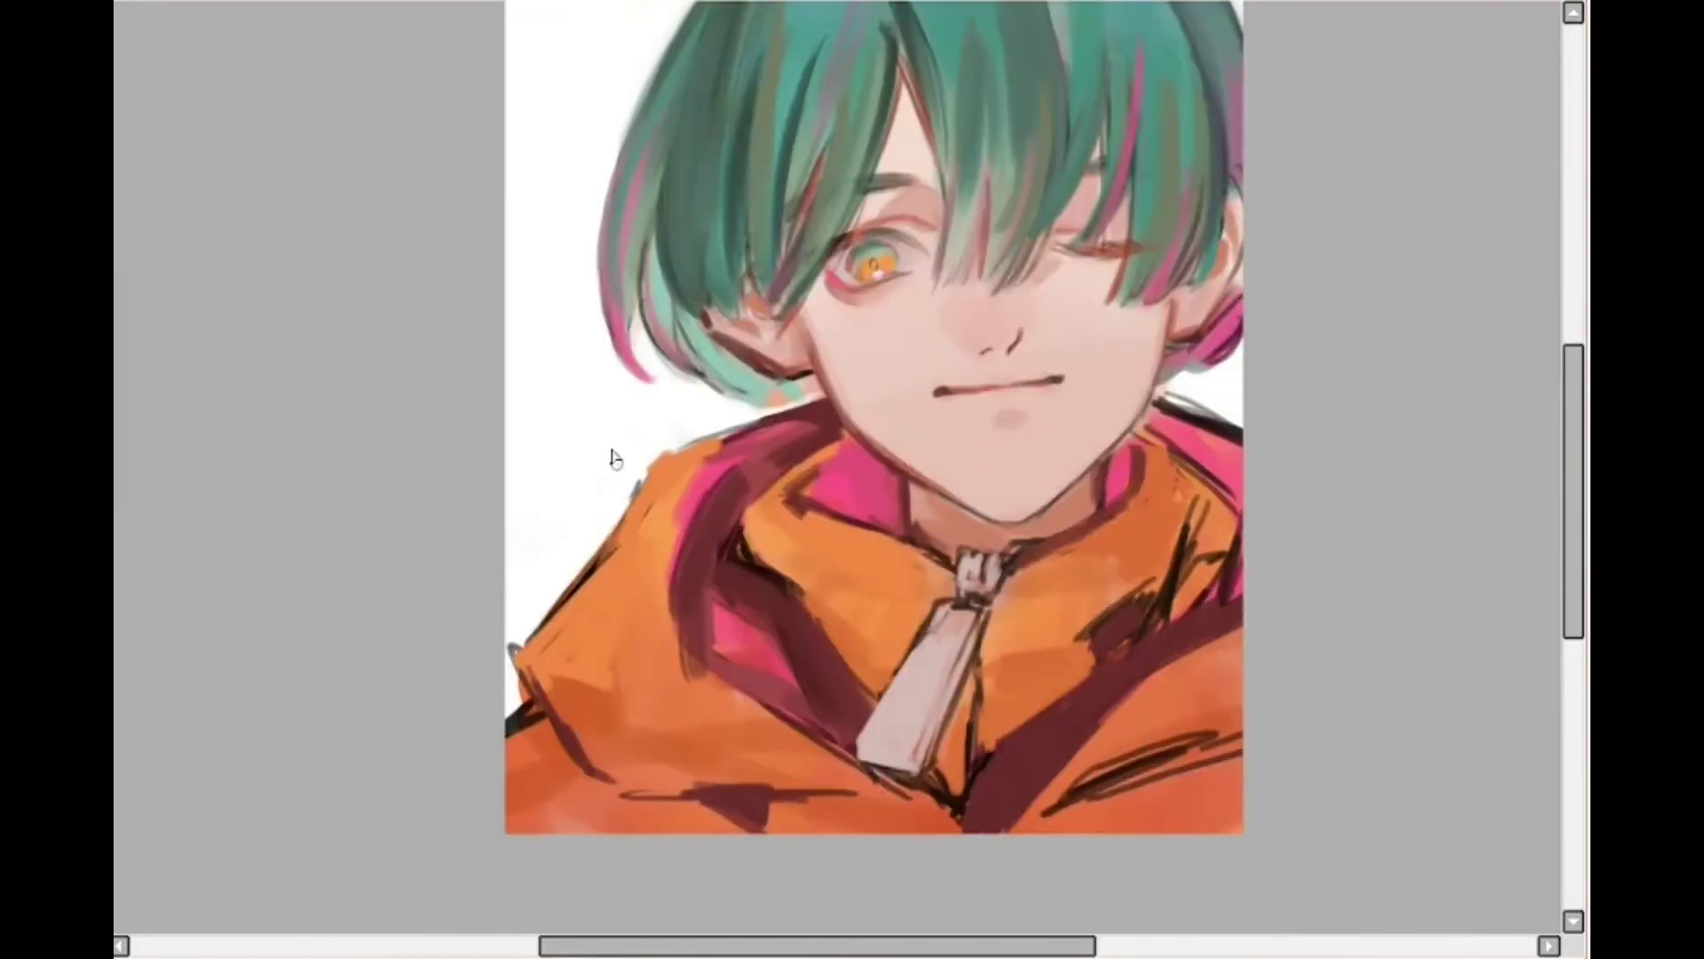
# Deepen the folds of the left hood lining with near-black maroon strokes
pyautogui.moveTo(787, 462); pyautogui.dragTo(694, 619)
pyautogui.moveTo(751, 508); pyautogui.dragTo(707, 586)
pyautogui.moveTo(778, 705); pyautogui.dragTo(858, 760)
pyautogui.moveTo(798, 601); pyautogui.dragTo(861, 716)
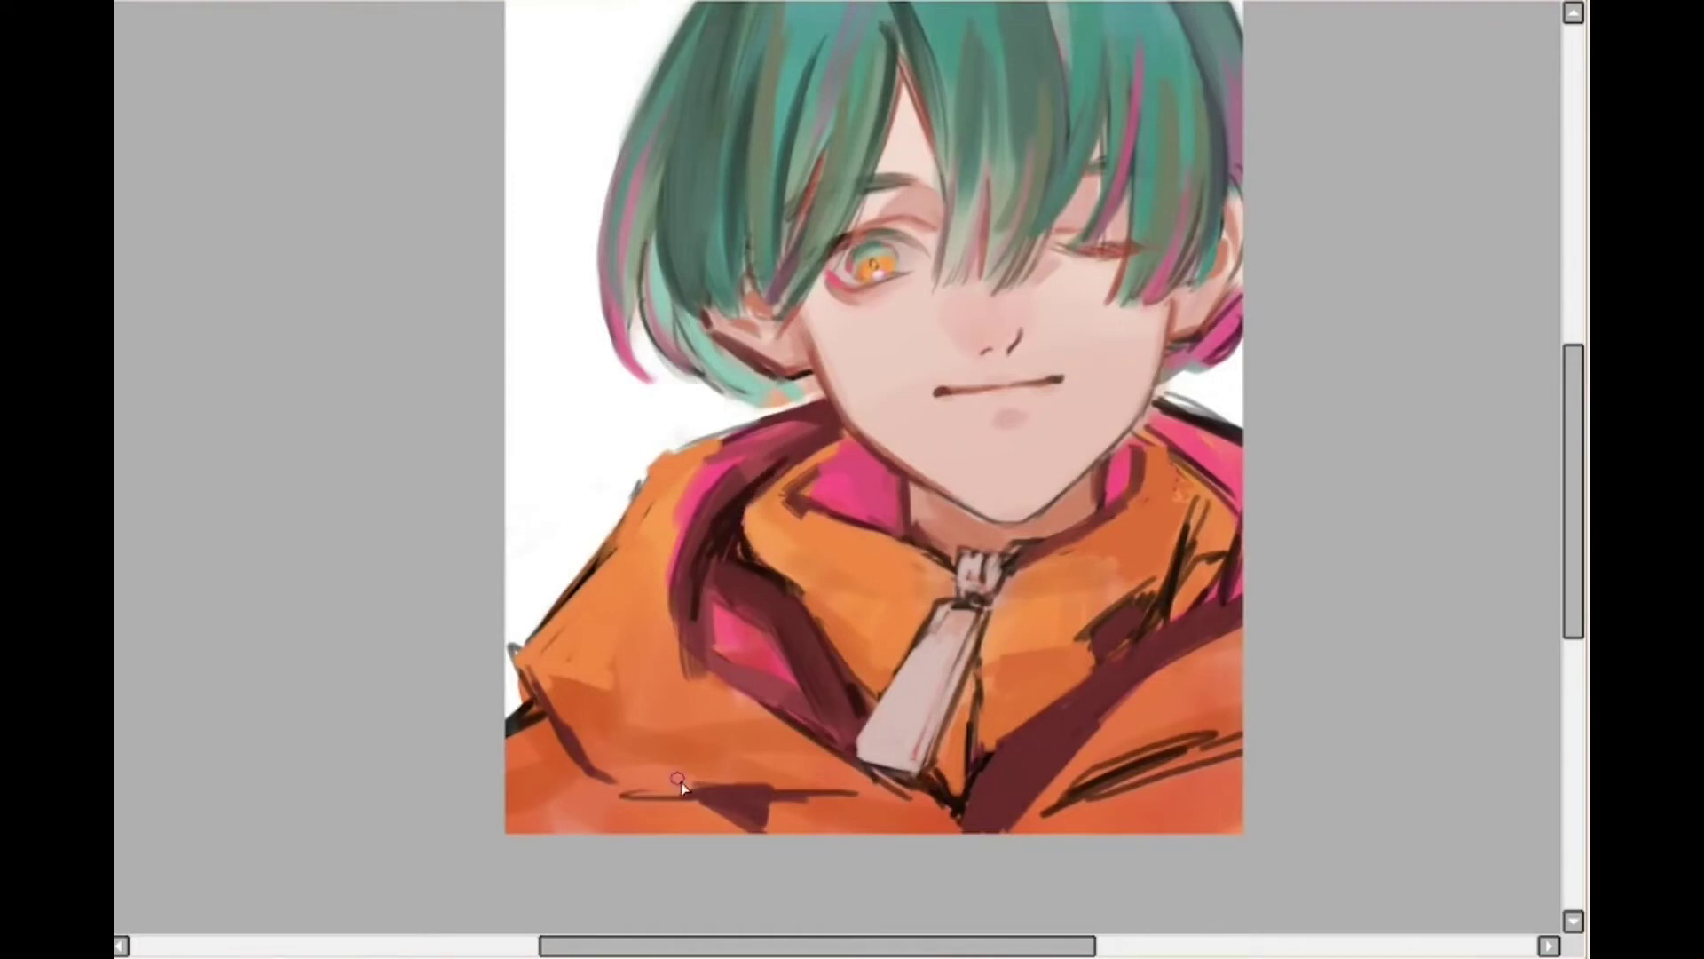
# Darken the lower left jacket creases and the right lapel lining with near-black maroon
pyautogui.moveTo(697, 788); pyautogui.dragTo(744, 825)
pyautogui.moveTo(747, 786); pyautogui.dragTo(701, 797)
pyautogui.moveTo(543, 697); pyautogui.dragTo(573, 744)
pyautogui.moveTo(1190, 641); pyautogui.dragTo(999, 830)
pyautogui.moveTo(1120, 667); pyautogui.dragTo(967, 830)
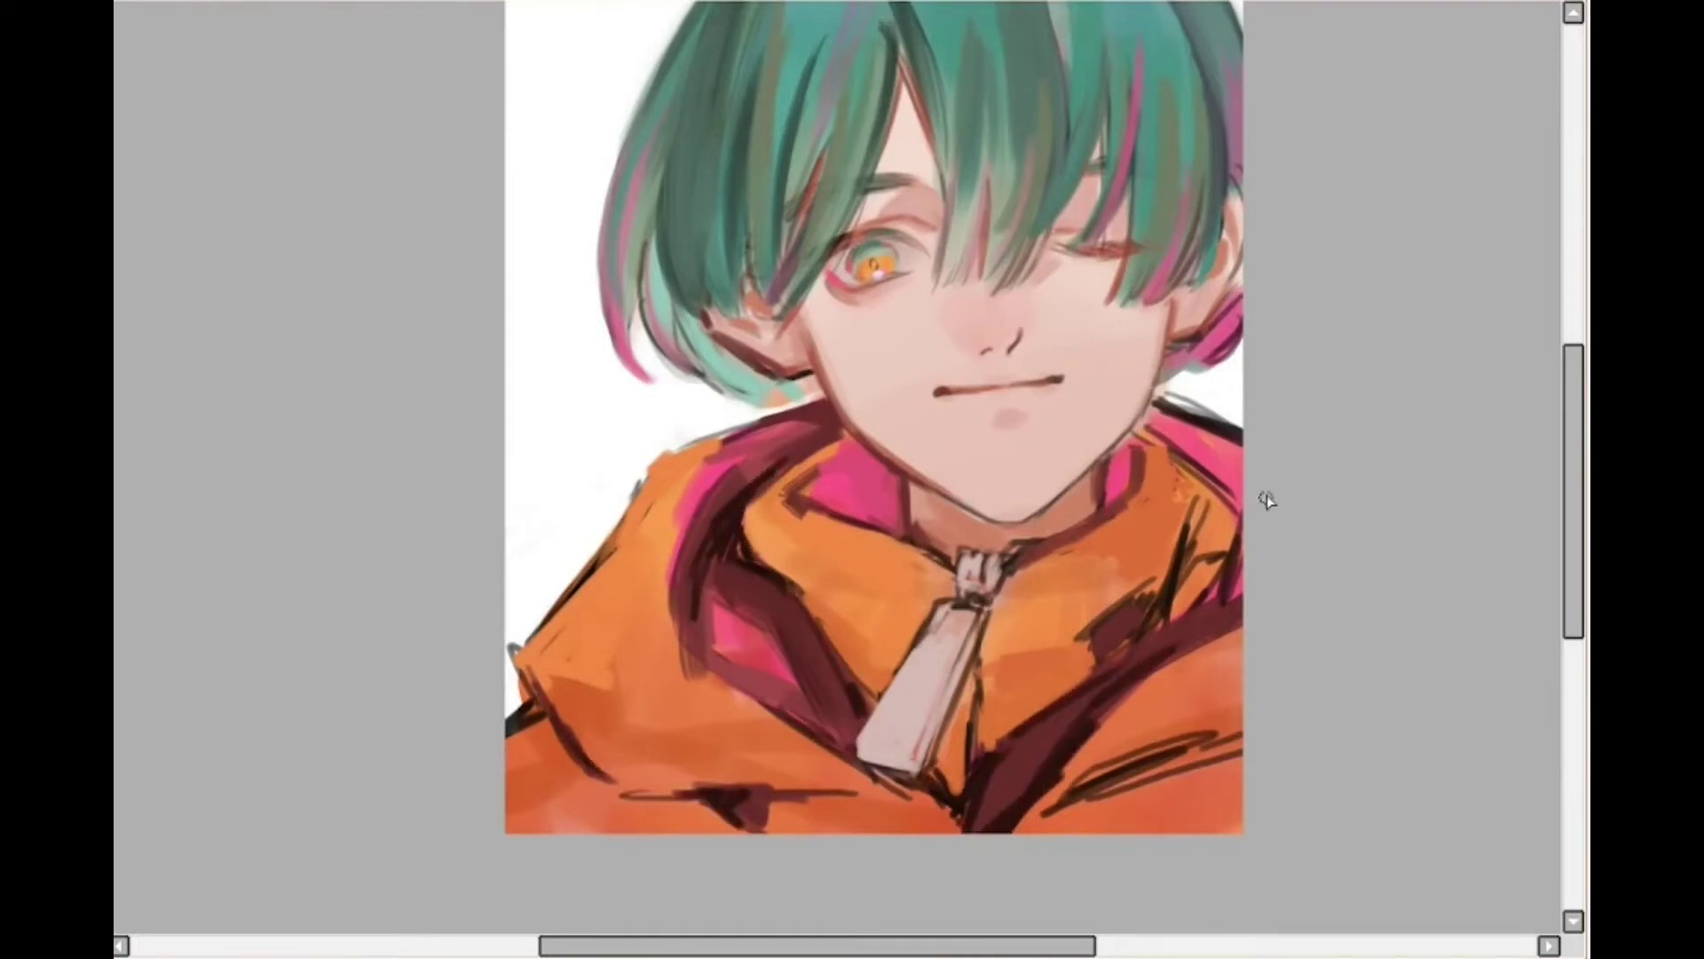
# Fill the right side of the hood with crimson and shade its inner and upper edges in maroon
pyautogui.moveTo(1199, 488)
pyautogui.mouseDown()
pyautogui.moveTo(1136, 657)
pyautogui.moveTo(1154, 622)
pyautogui.moveTo(1137, 621)
pyautogui.mouseUp()
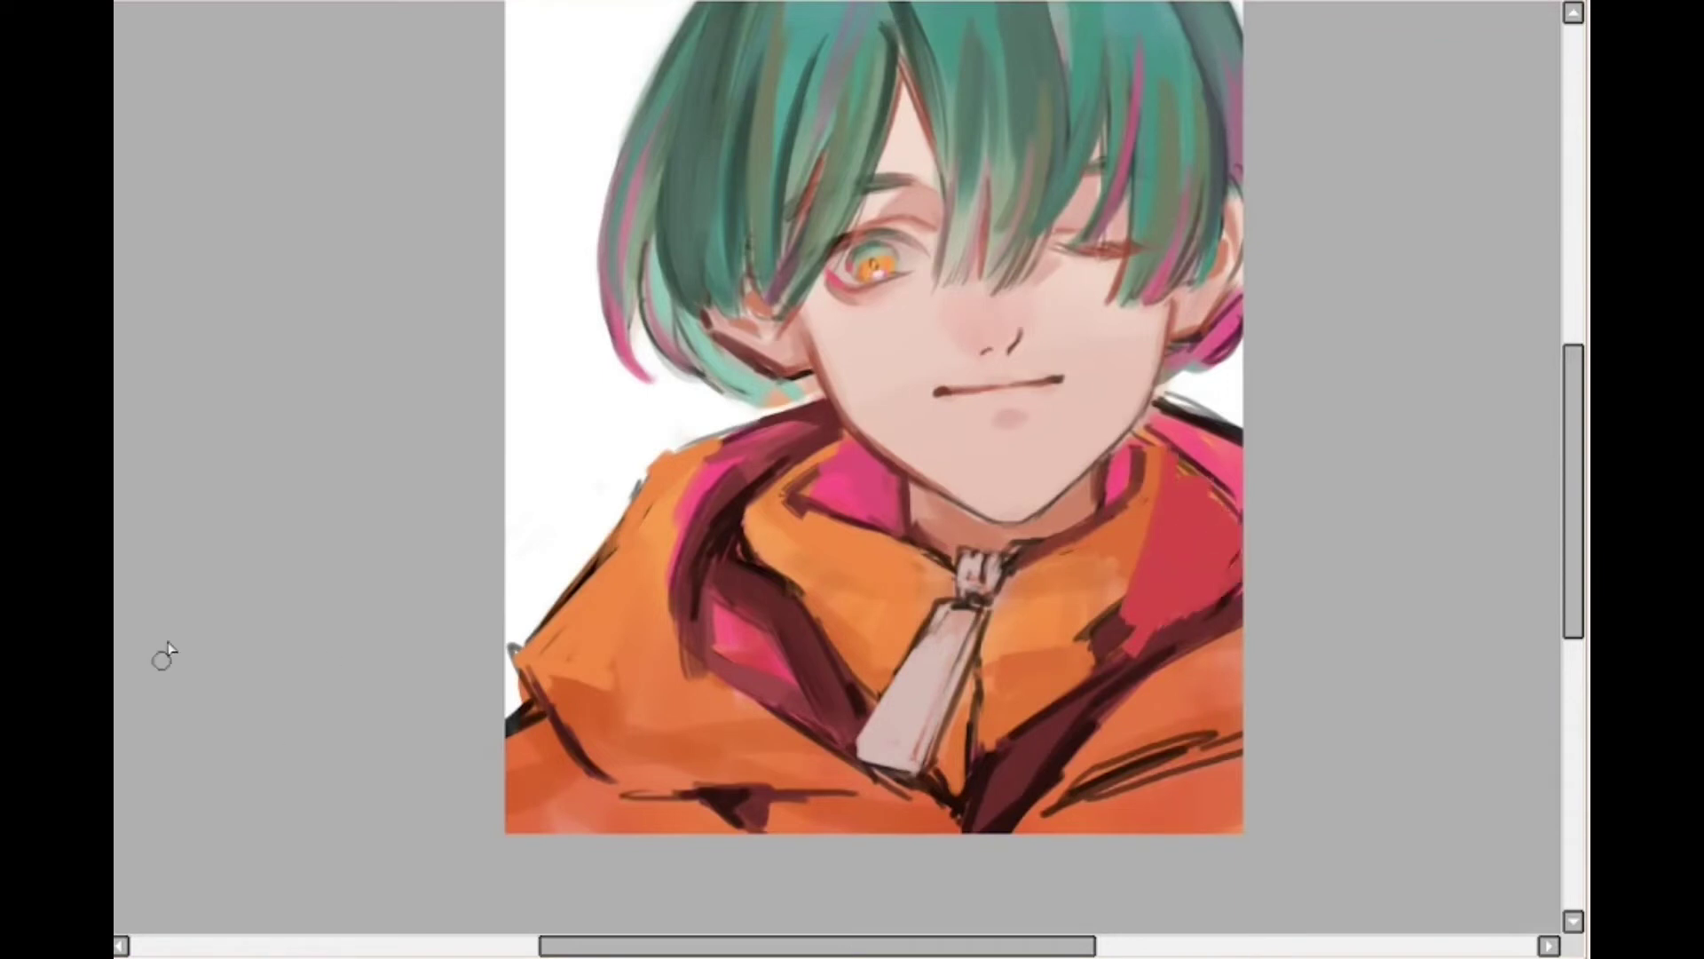
pyautogui.moveTo(1229, 425); pyautogui.dragTo(1172, 519)
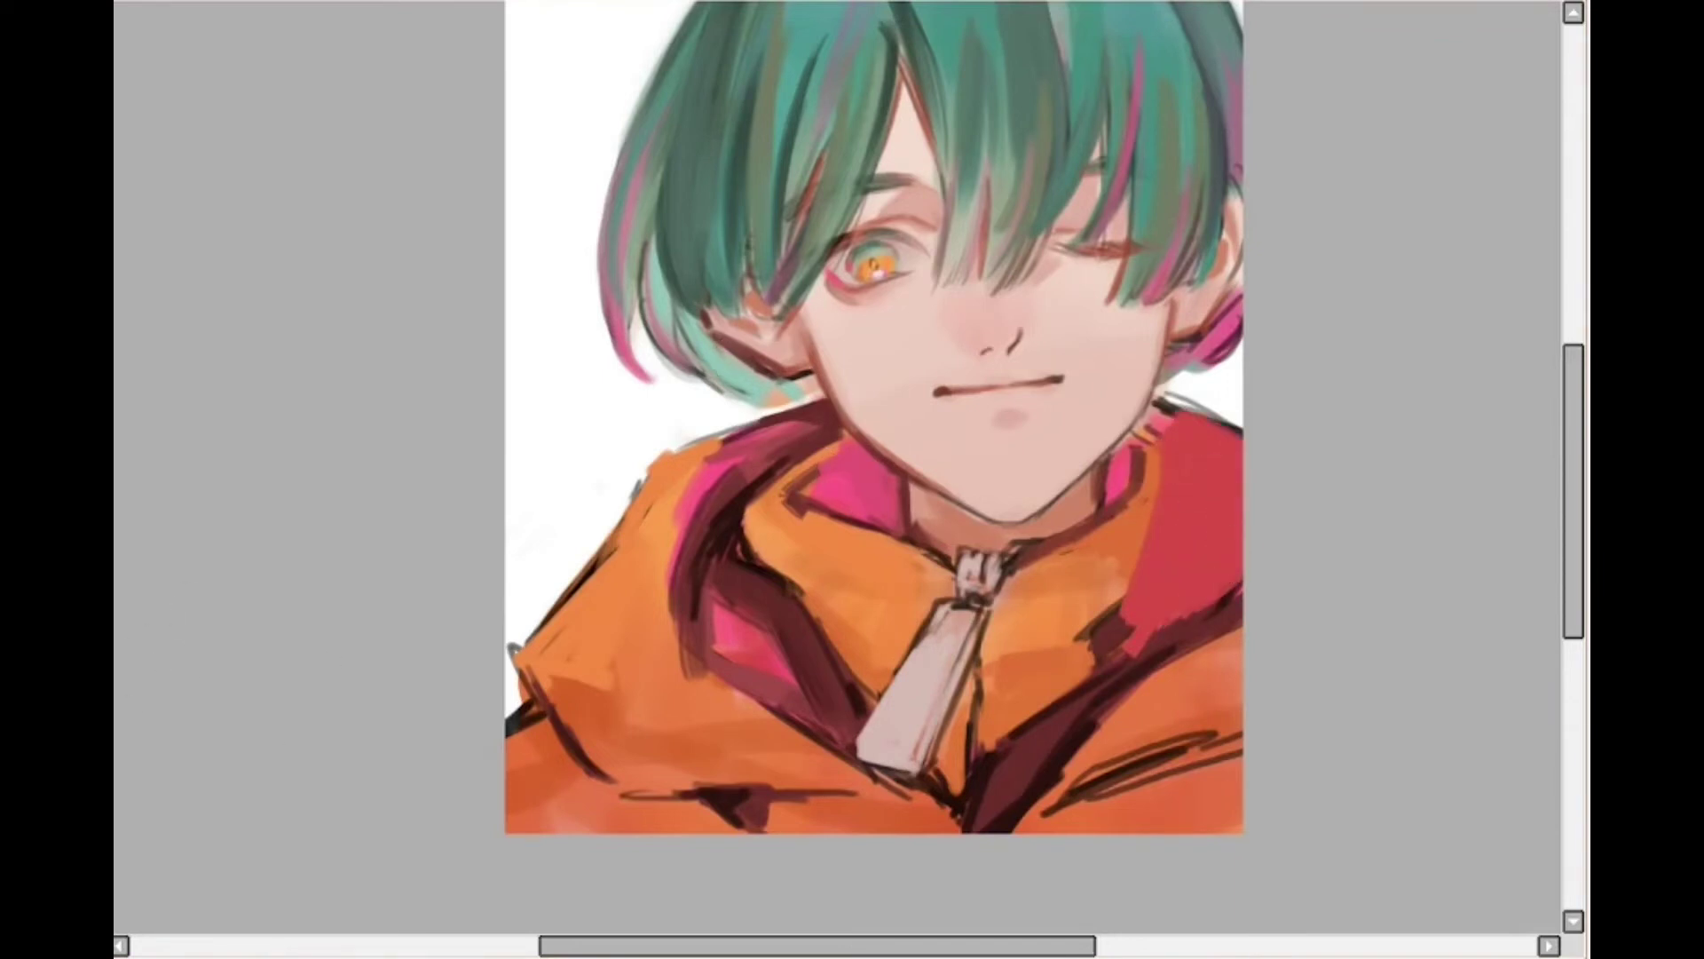
pyautogui.moveTo(1153, 448); pyautogui.dragTo(1143, 612)
pyautogui.moveTo(1176, 546); pyautogui.dragTo(1121, 657)
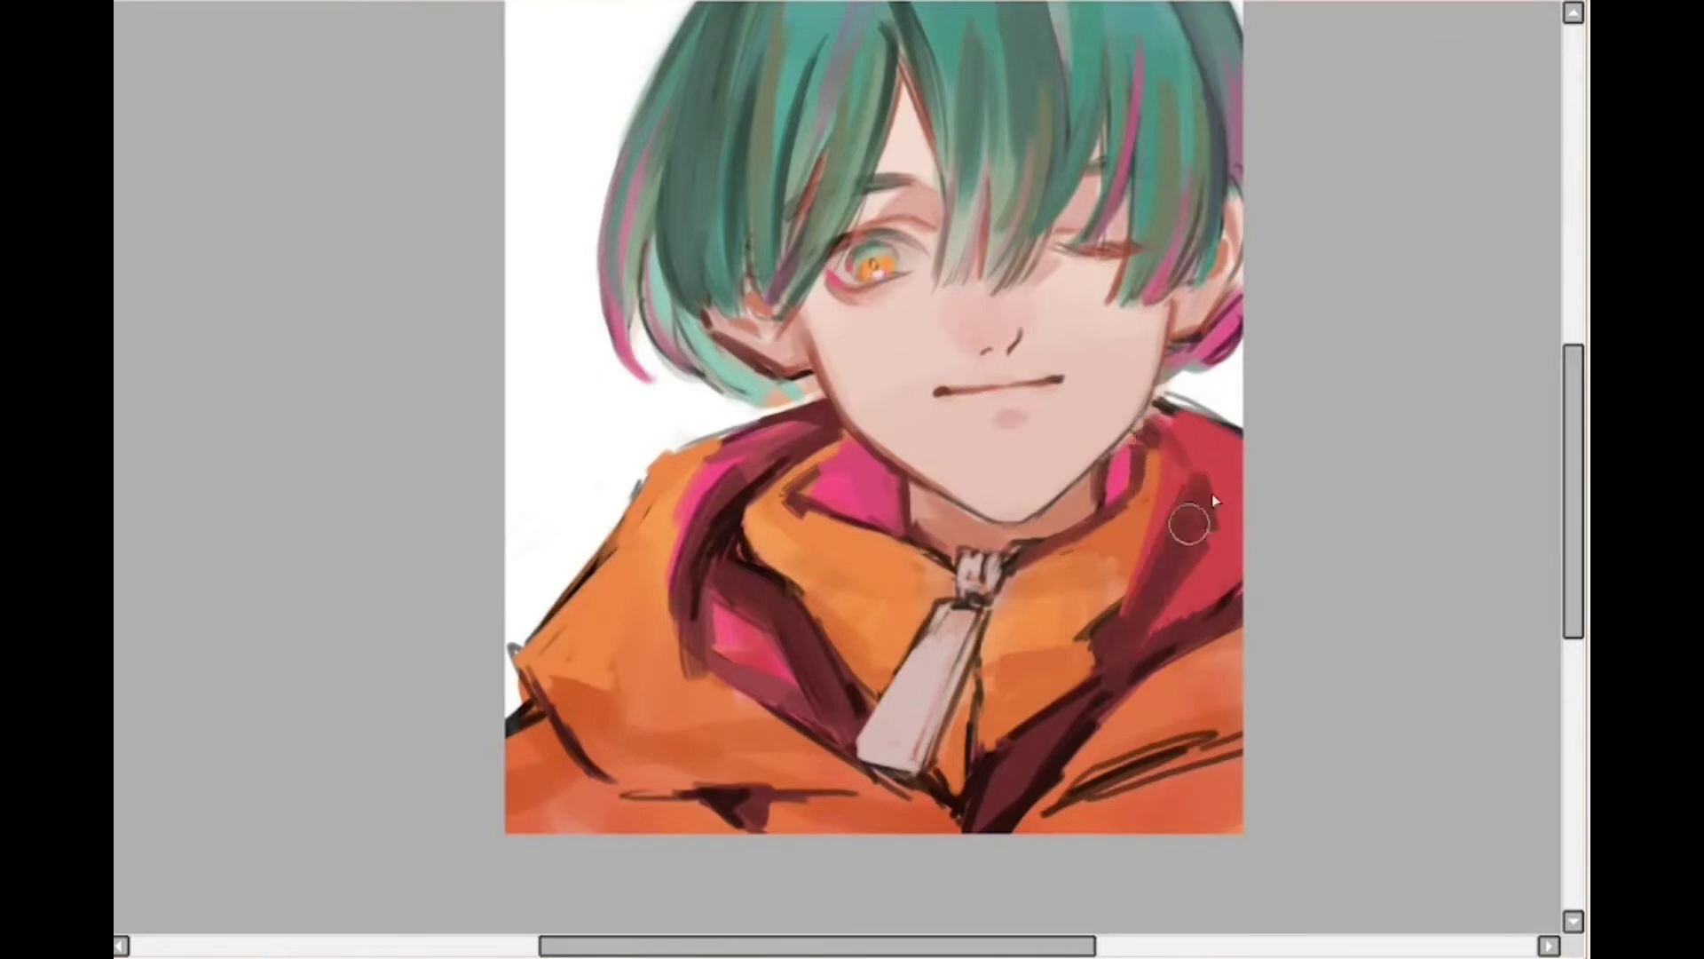
pyautogui.moveTo(1188, 422)
pyautogui.mouseDown()
pyautogui.moveTo(1267, 450)
pyautogui.moveTo(1156, 411)
pyautogui.moveTo(1220, 406)
pyautogui.mouseUp()
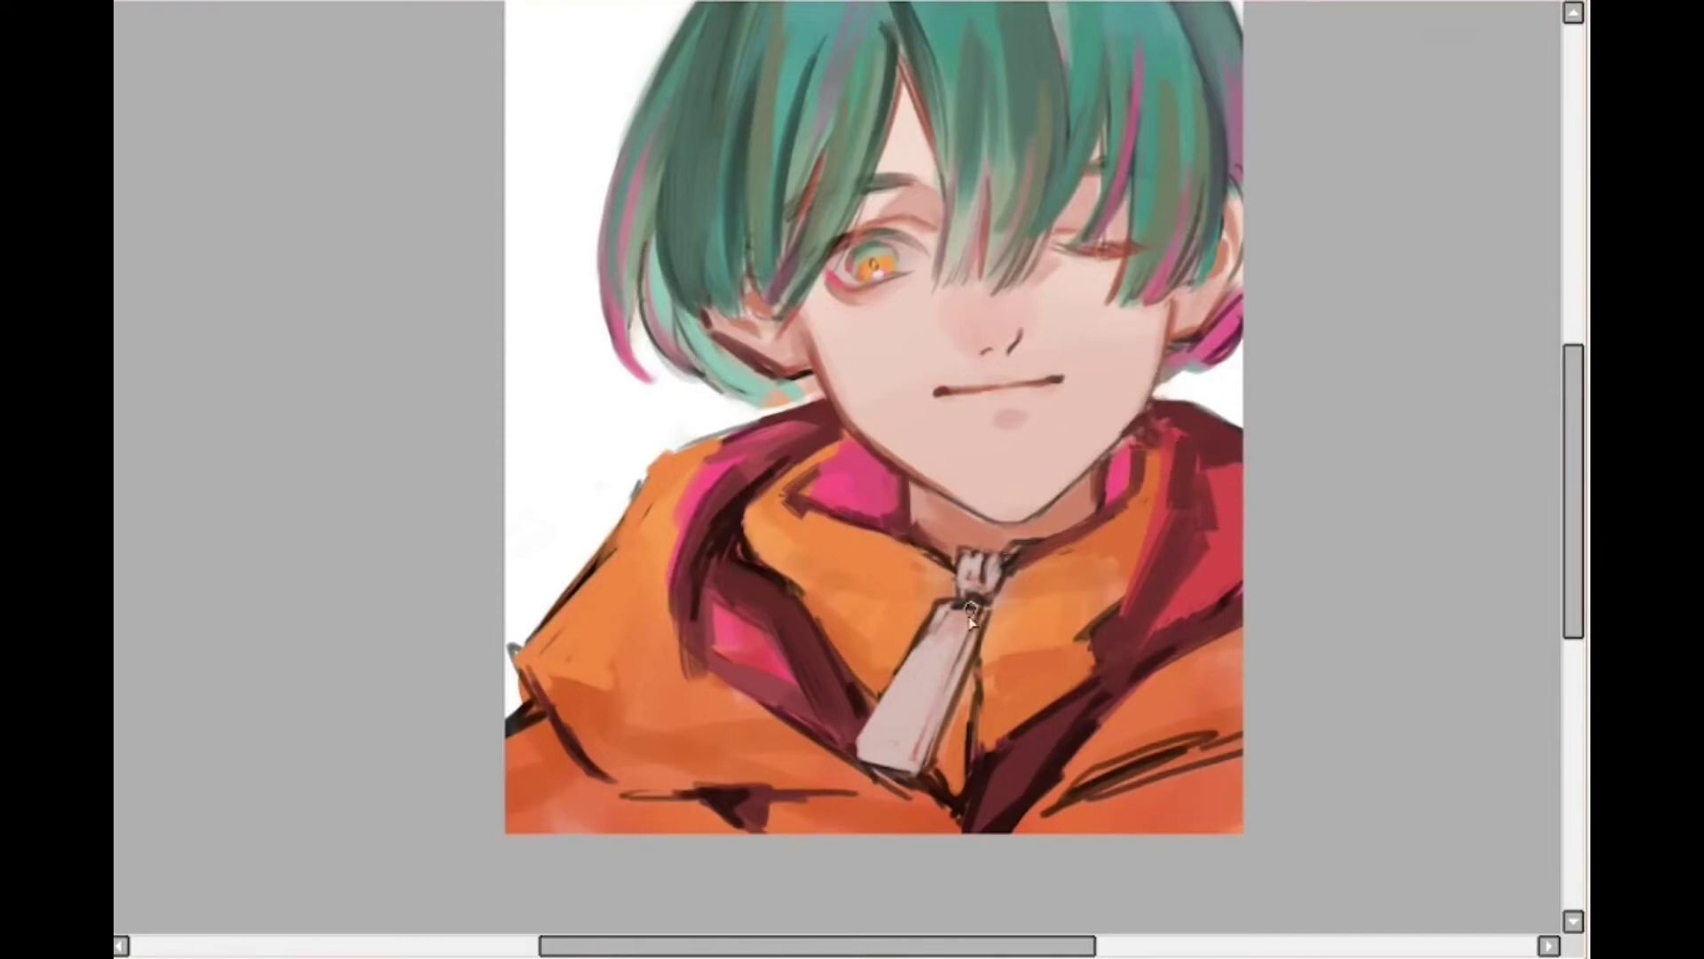
# Shade the collar's lower folds in crimson and rework the black-lined fold on the right sleeve in reddish brown
pyautogui.moveTo(827, 633); pyautogui.dragTo(866, 687)
pyautogui.moveTo(1092, 626); pyautogui.dragTo(1013, 694)
pyautogui.moveTo(1238, 759); pyautogui.dragTo(1083, 803)
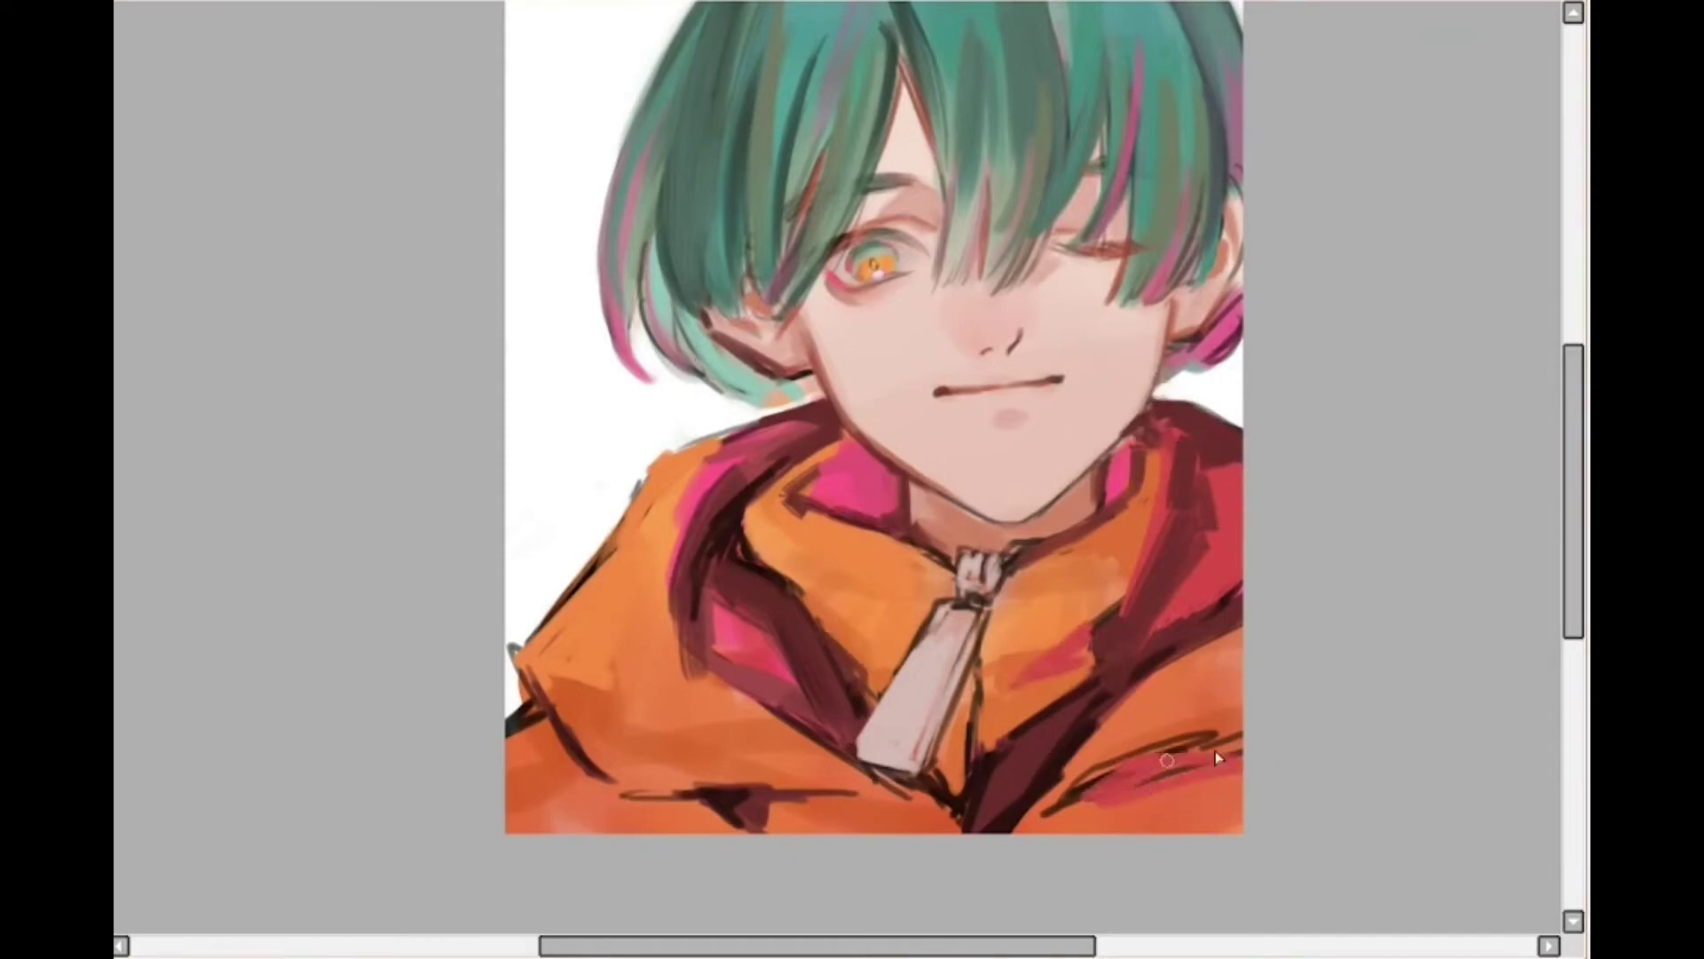
pyautogui.moveTo(1241, 728); pyautogui.dragTo(1034, 826)
pyautogui.moveTo(1207, 751); pyautogui.dragTo(1118, 781)
pyautogui.hotkey('ctrl', 'z')
pyautogui.hotkey('ctrl', 'z')
pyautogui.hotkey('ctrl', 'z')
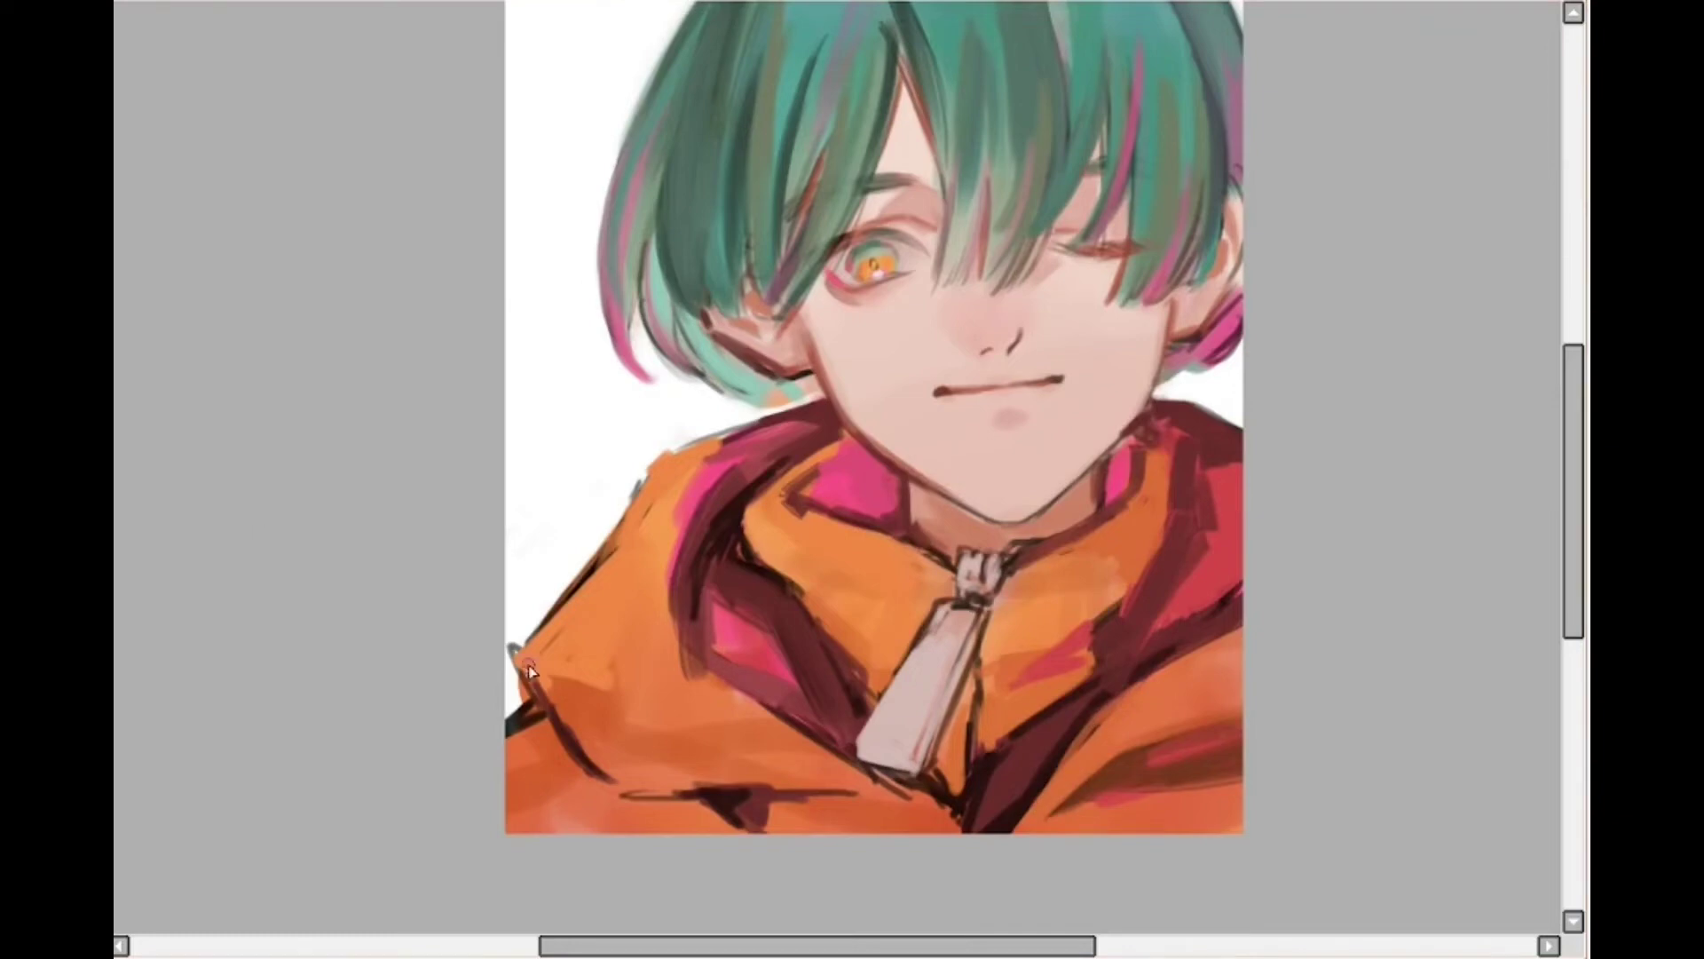
# Redraw the left sleeve crease in crimson and clean up the black outline around the left shoulder
pyautogui.moveTo(530, 667); pyautogui.dragTo(588, 760)
pyautogui.moveTo(501, 628); pyautogui.dragTo(513, 708)
pyautogui.moveTo(613, 534); pyautogui.dragTo(643, 474)
pyautogui.moveTo(659, 458); pyautogui.dragTo(715, 437)
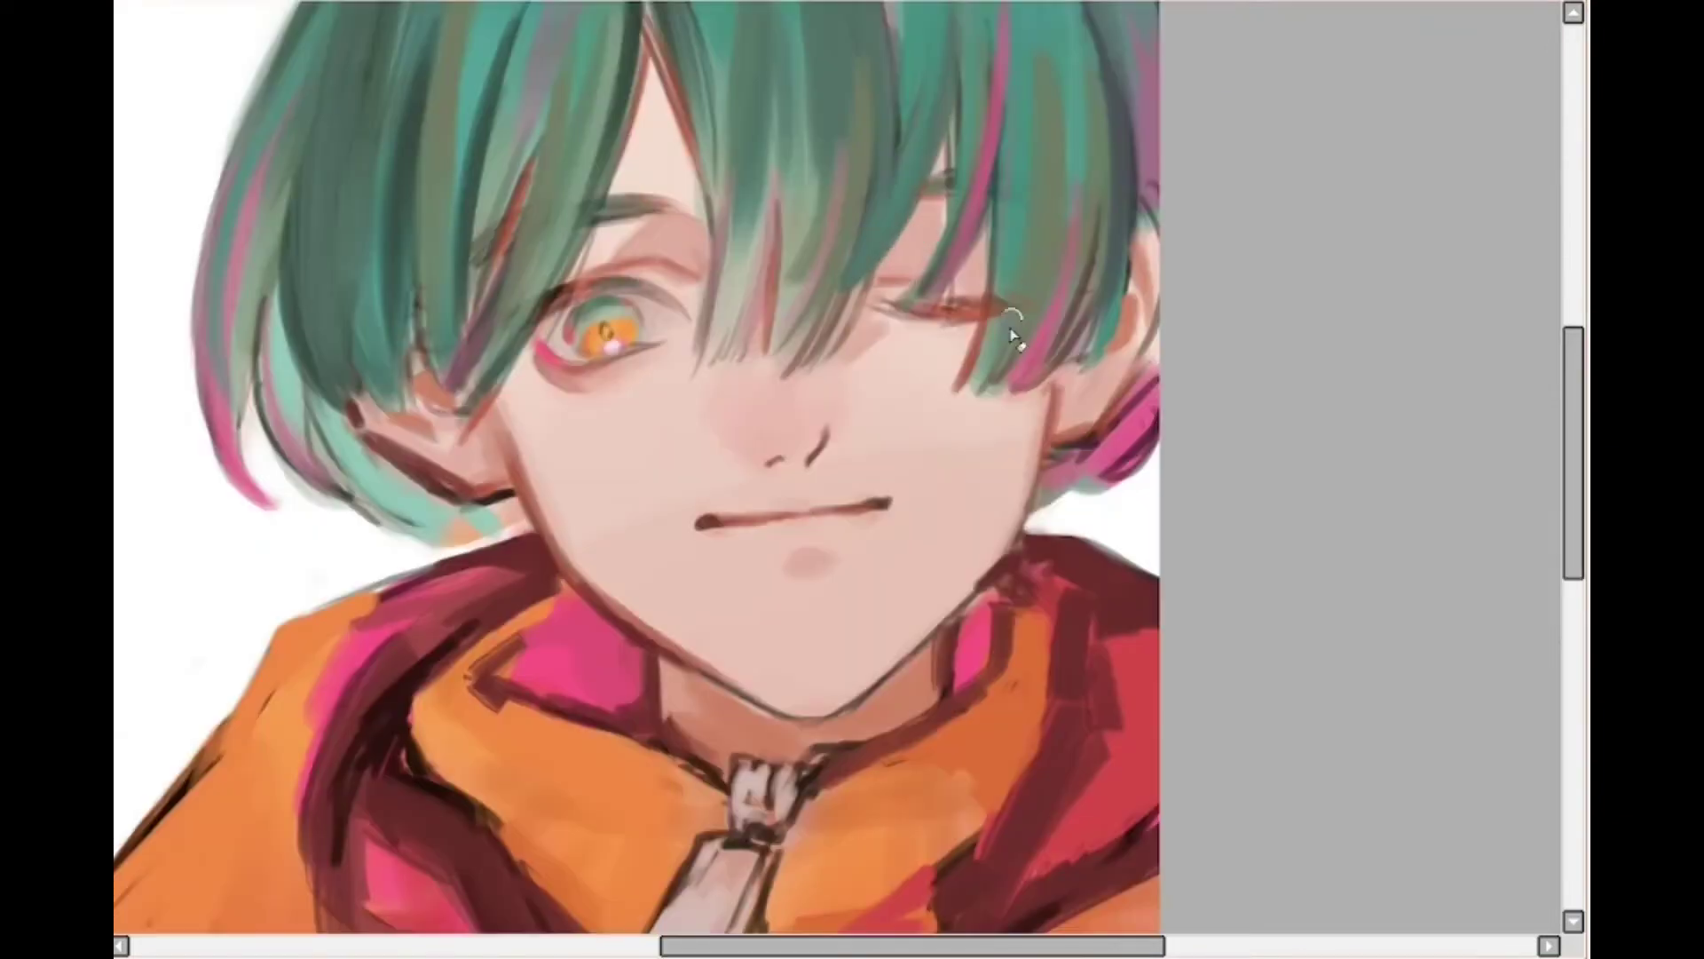
# Paint mauve-pink strands into the teal hair behind the left ear
pyautogui.moveTo(347, 447); pyautogui.dragTo(497, 523)
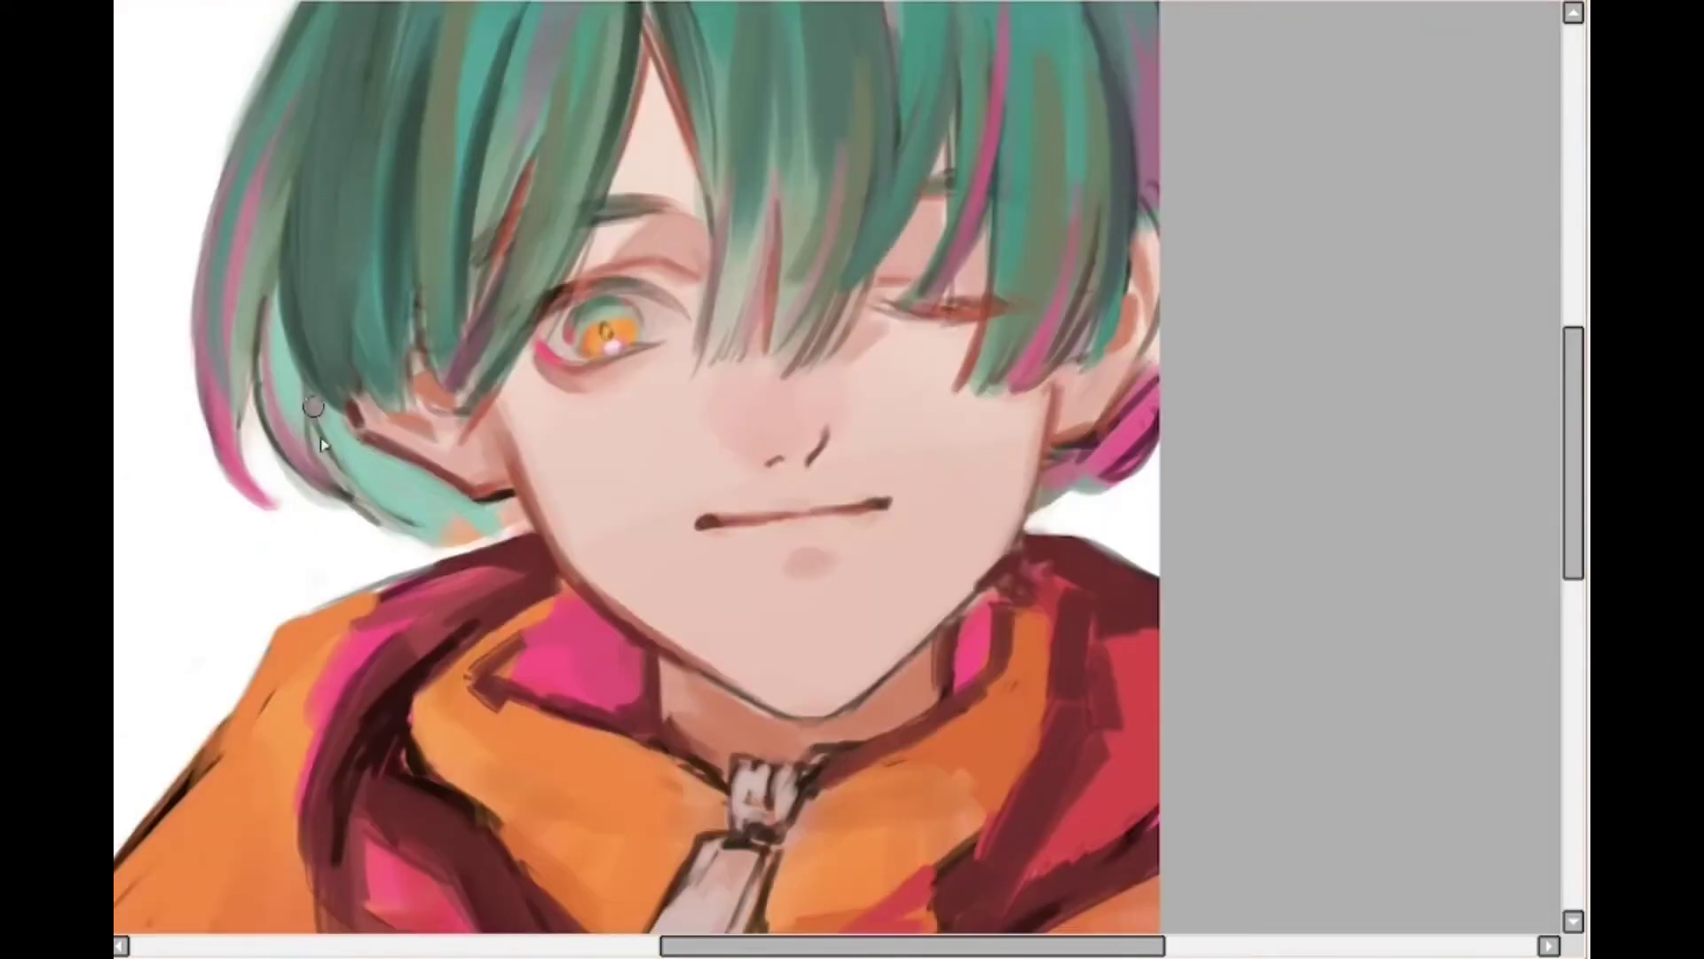
pyautogui.moveTo(313, 408); pyautogui.dragTo(389, 524)
pyautogui.moveTo(404, 457)
pyautogui.mouseDown()
pyautogui.moveTo(457, 534)
pyautogui.moveTo(501, 517)
pyautogui.mouseUp()
# Repaint the hair tuft behind the right ear in magenta, covering its black sketch lines
pyautogui.moveTo(1068, 451); pyautogui.dragTo(1048, 490)
pyautogui.moveTo(1134, 404); pyautogui.dragTo(1072, 506)
pyautogui.moveTo(1154, 373); pyautogui.dragTo(1102, 470)
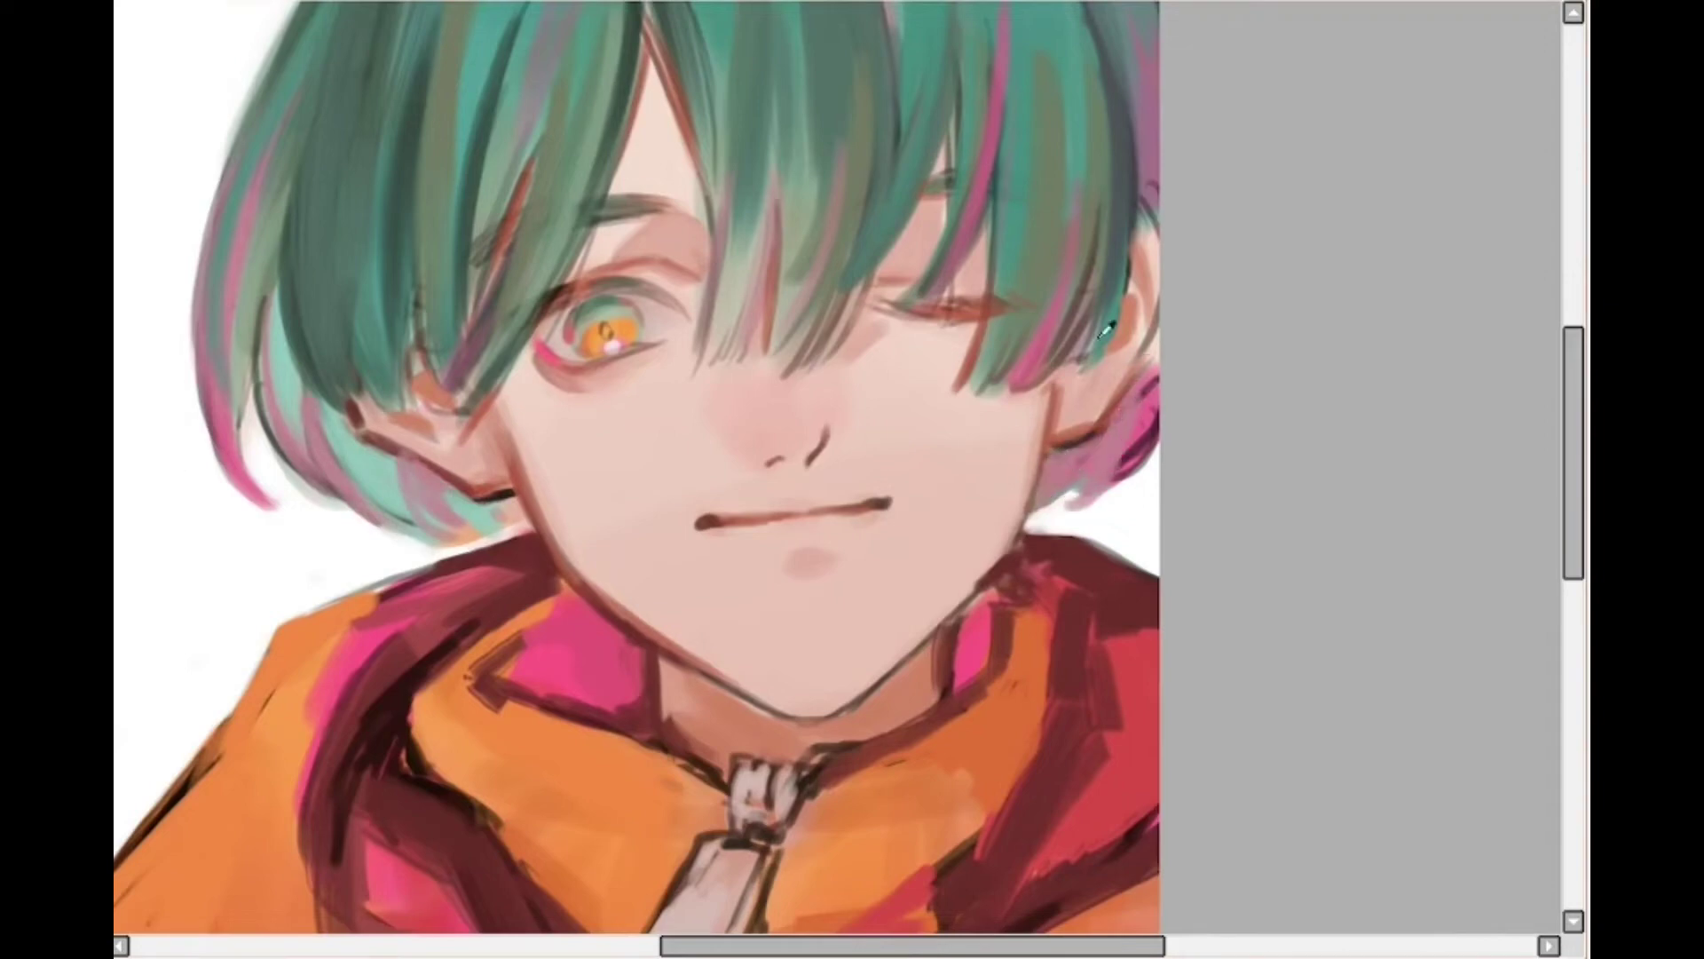
pyautogui.moveTo(1152, 419); pyautogui.dragTo(1085, 498)
pyautogui.moveTo(1156, 360); pyautogui.dragTo(1115, 480)
pyautogui.moveTo(1129, 417); pyautogui.dragTo(1056, 452)
pyautogui.moveTo(1154, 351); pyautogui.dragTo(1088, 413)
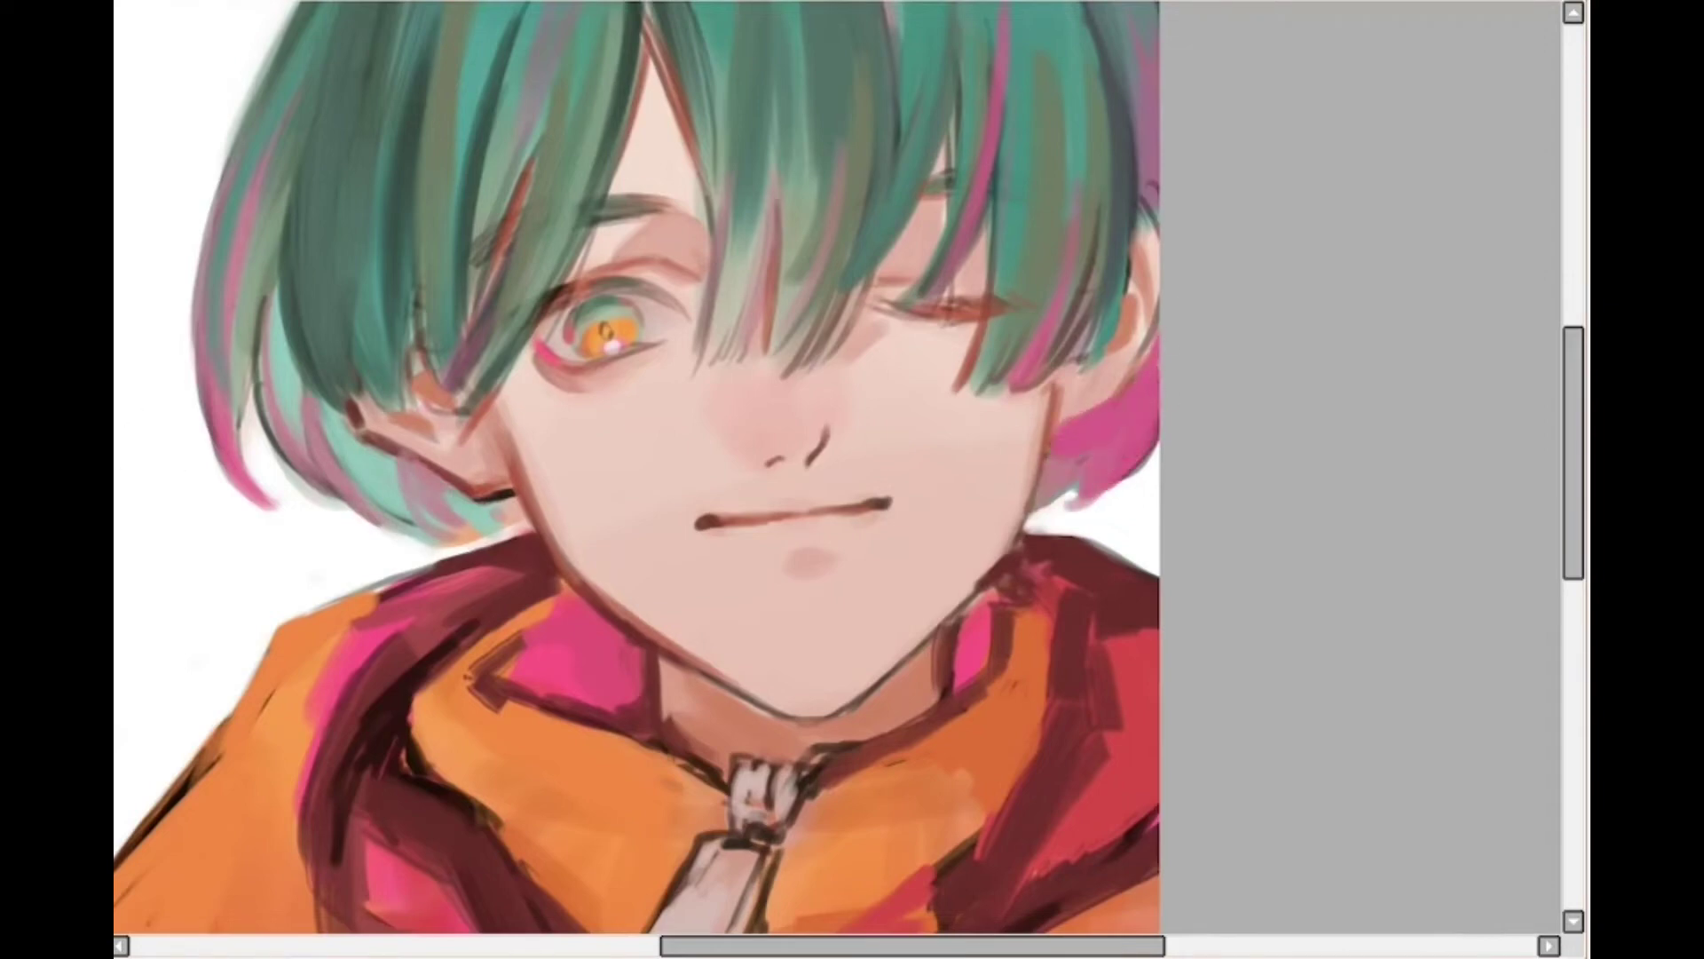
# Refine the left earlobe outline and the right ear's shading, and mirror the canvas view horizontally
pyautogui.moveTo(451, 472); pyautogui.dragTo(509, 498)
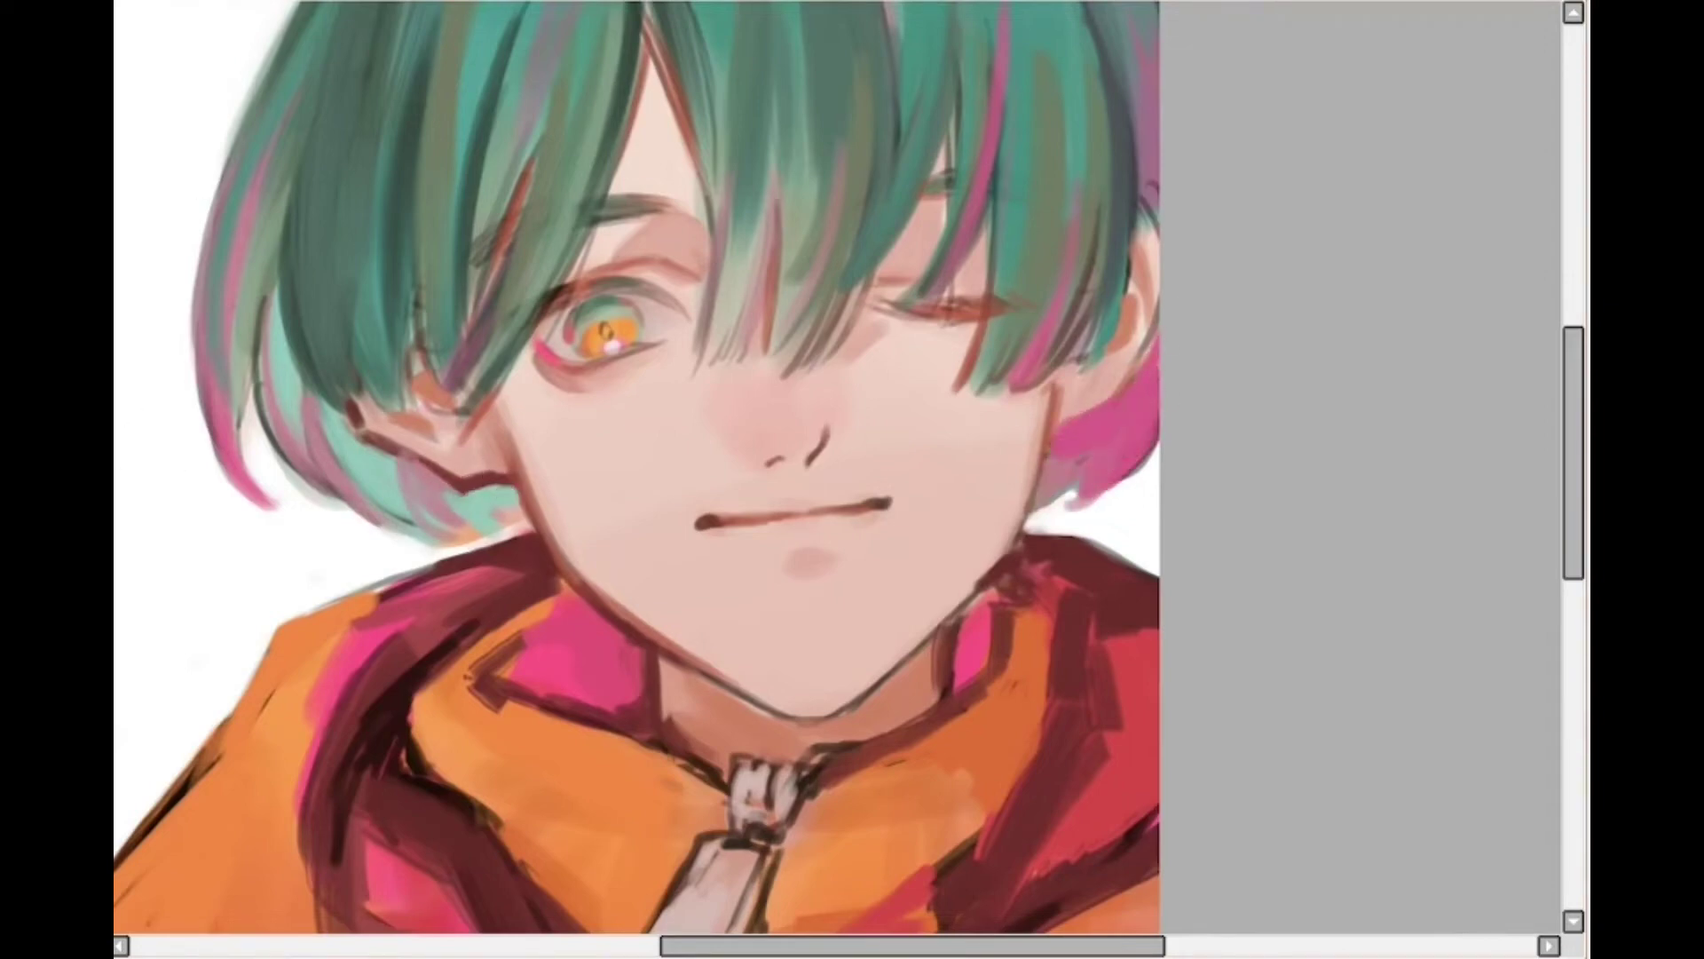
pyautogui.moveTo(1149, 267); pyautogui.dragTo(1086, 401)
pyautogui.scroll(-3, 1142, 330)
pyautogui.scroll(1, 1157, 325)
pyautogui.press('h')
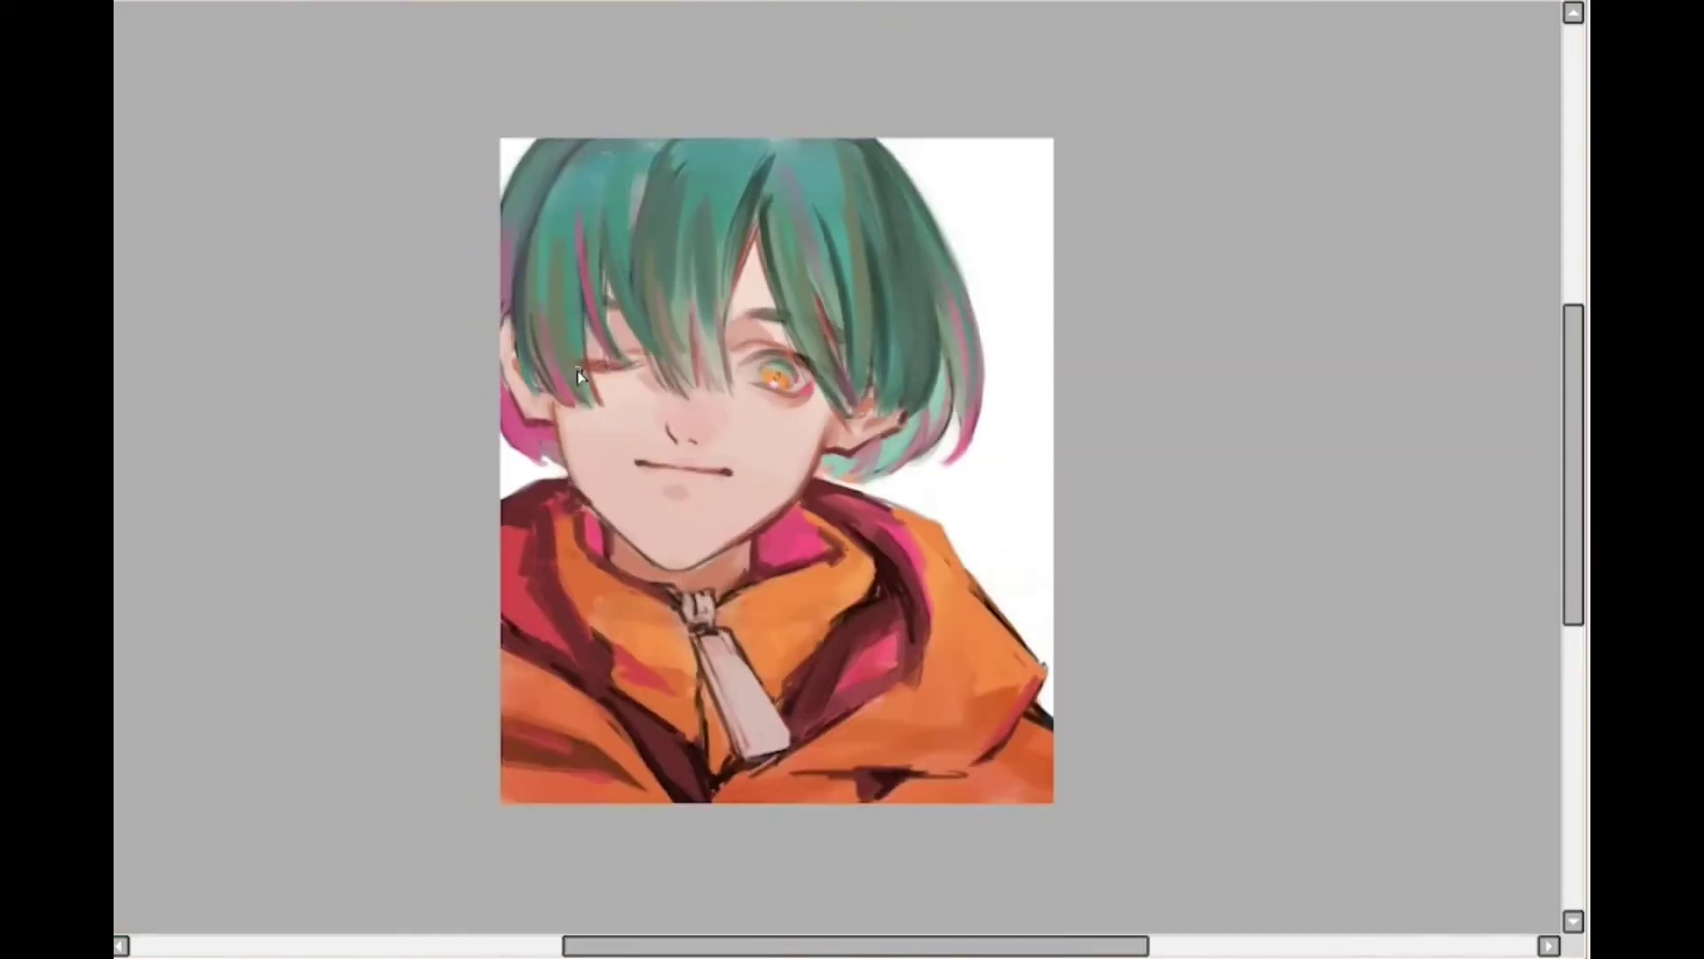
# Refine the hair strands and magenta tuft around the right ear along the canvas edge, and return the canvas to its unmirrored view
pyautogui.scroll(4, 764, 498)
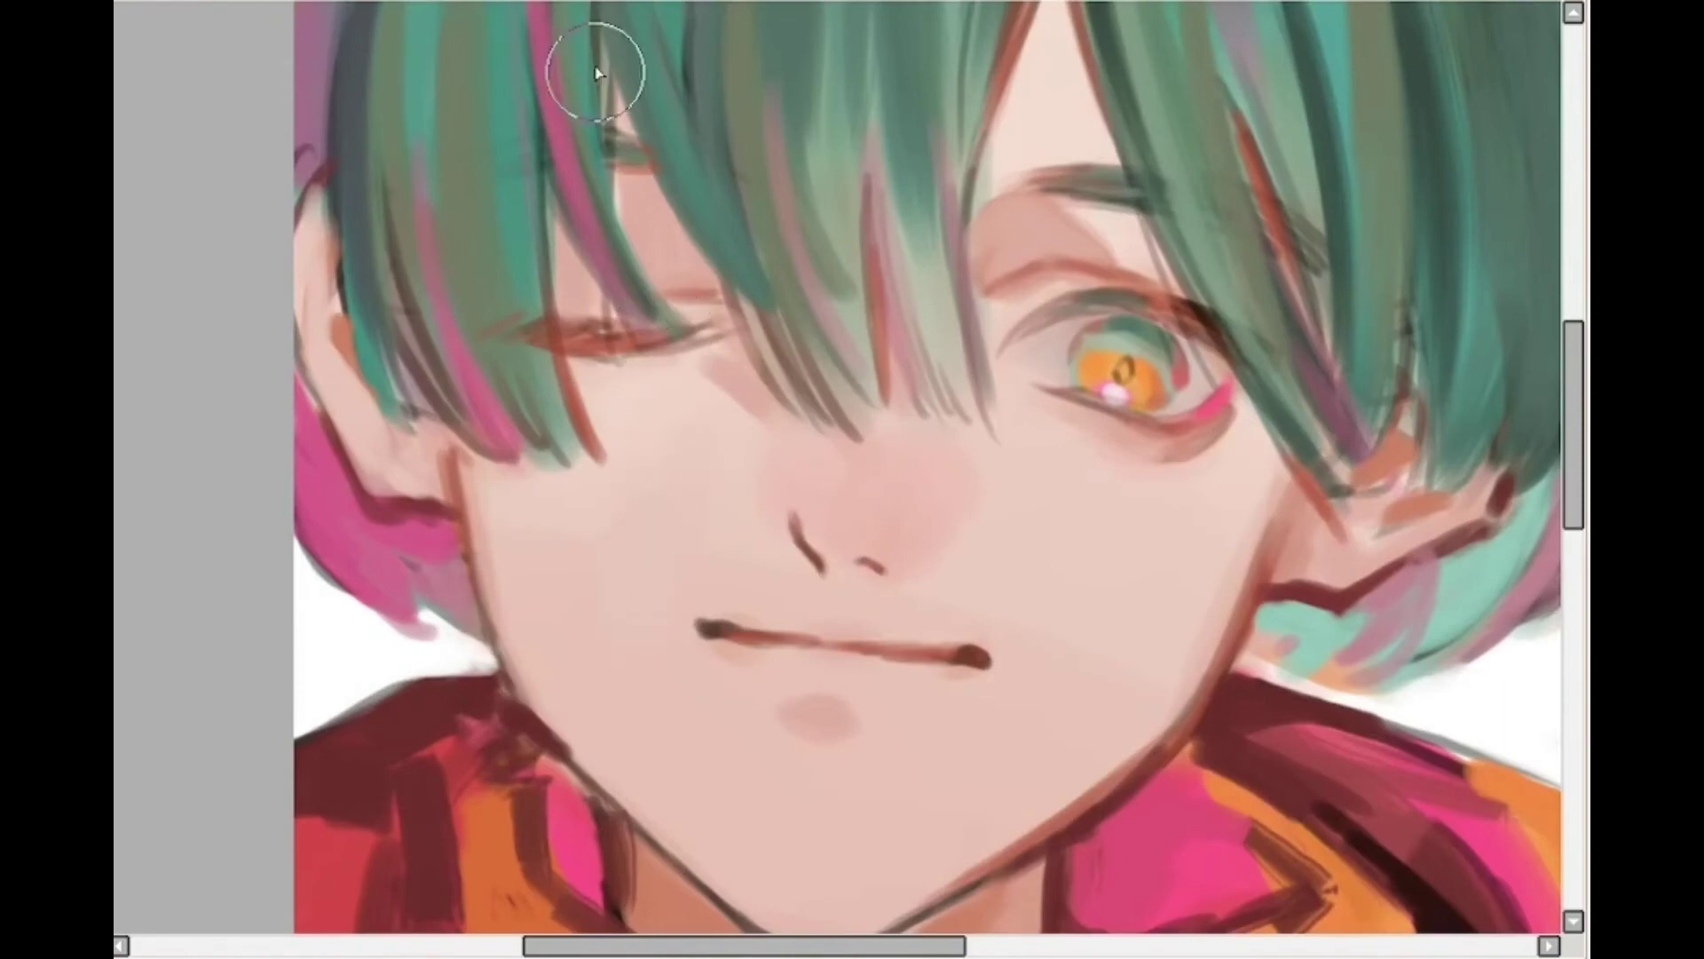
pyautogui.scroll(1, 696, 171)
pyautogui.scroll(-2, 455, 355)
pyautogui.moveTo(455, 354); pyautogui.dragTo(517, 439)
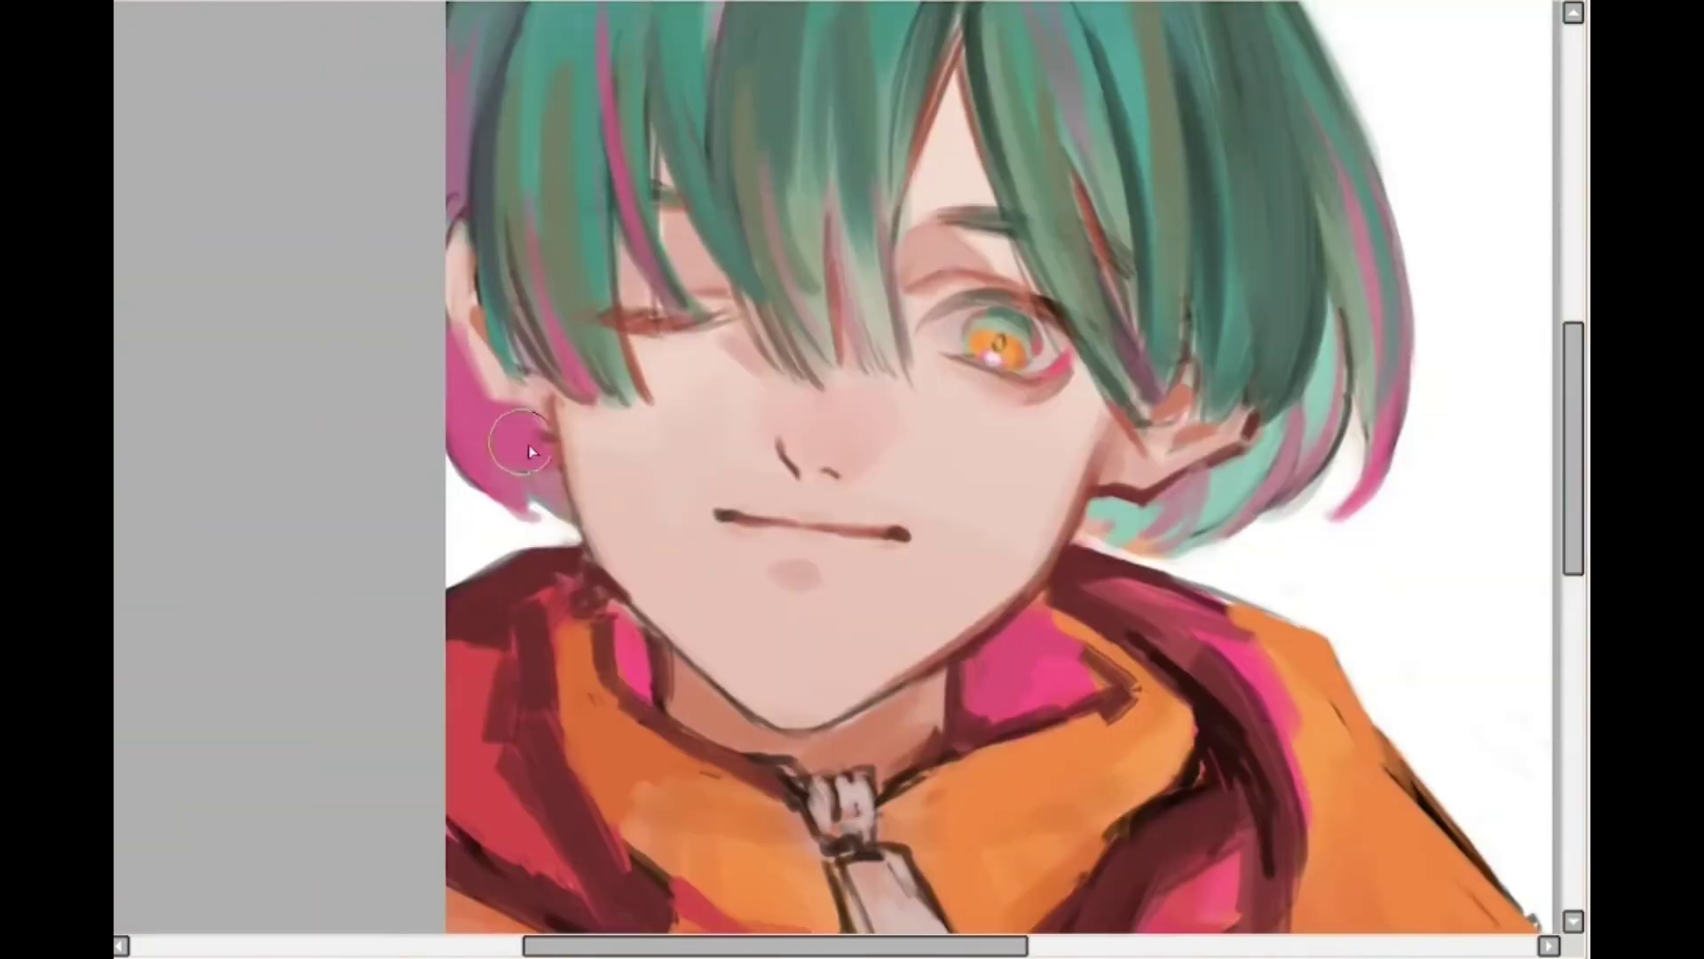
pyautogui.moveTo(446, 182); pyautogui.dragTo(437, 277)
pyautogui.moveTo(477, 142); pyautogui.dragTo(537, 391)
pyautogui.scroll(-2, 518, 362)
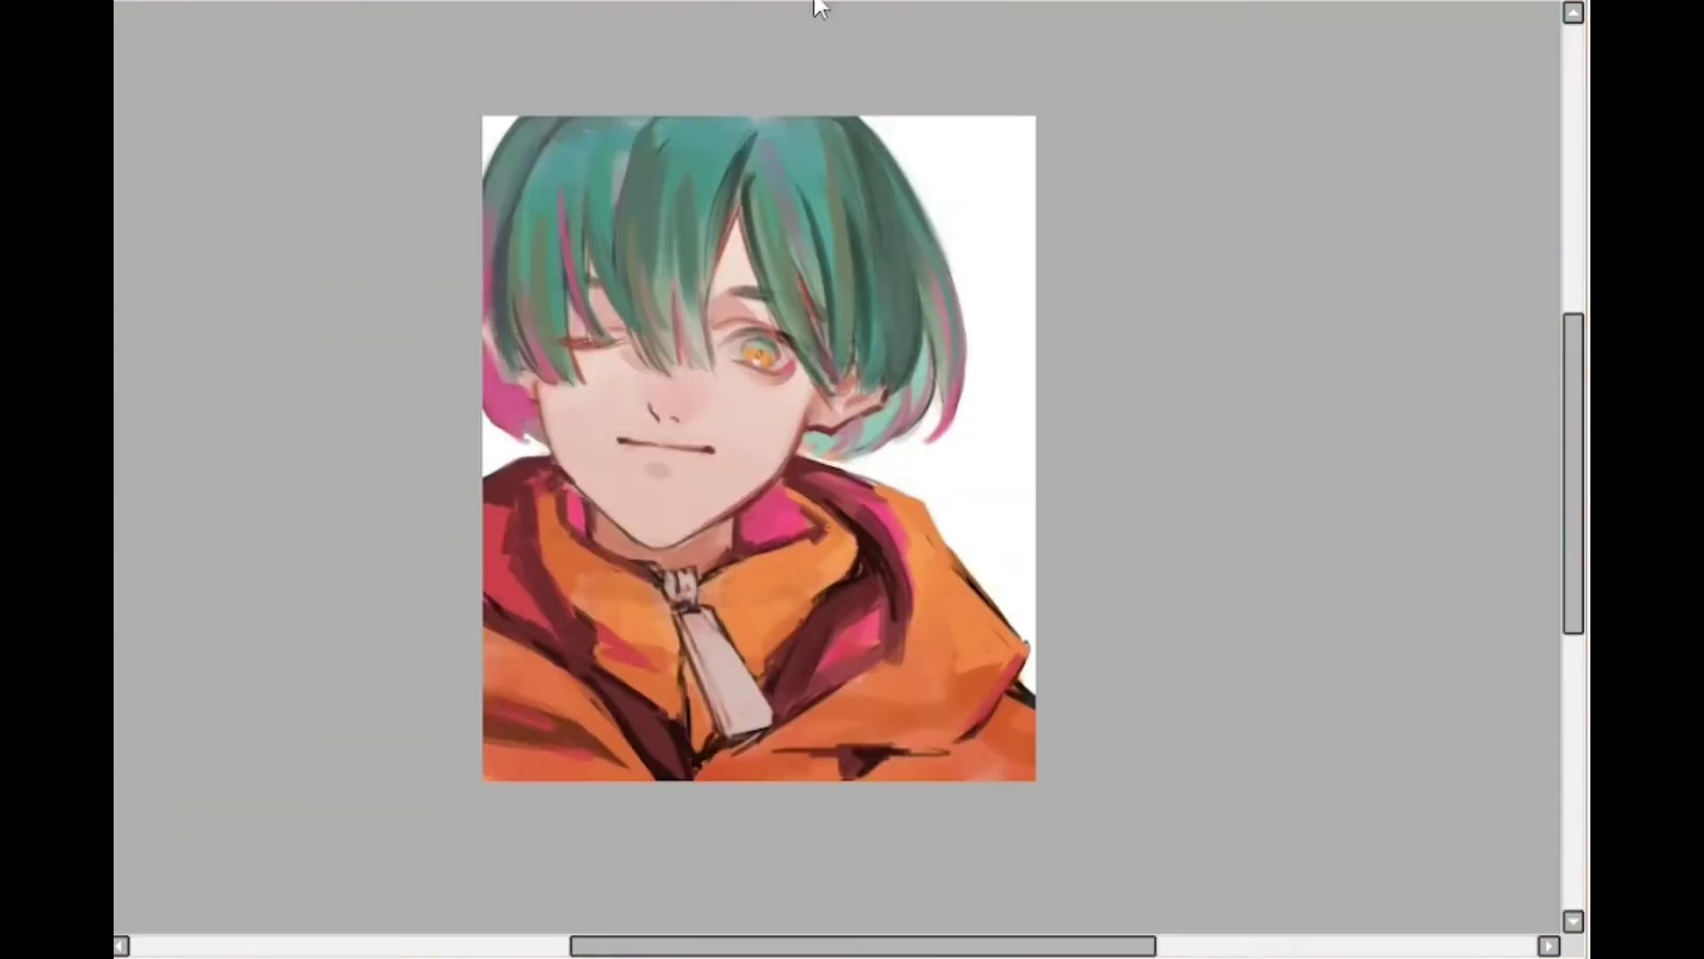
pyautogui.click(838, 4)
pyautogui.scroll(1, 1247, 253)
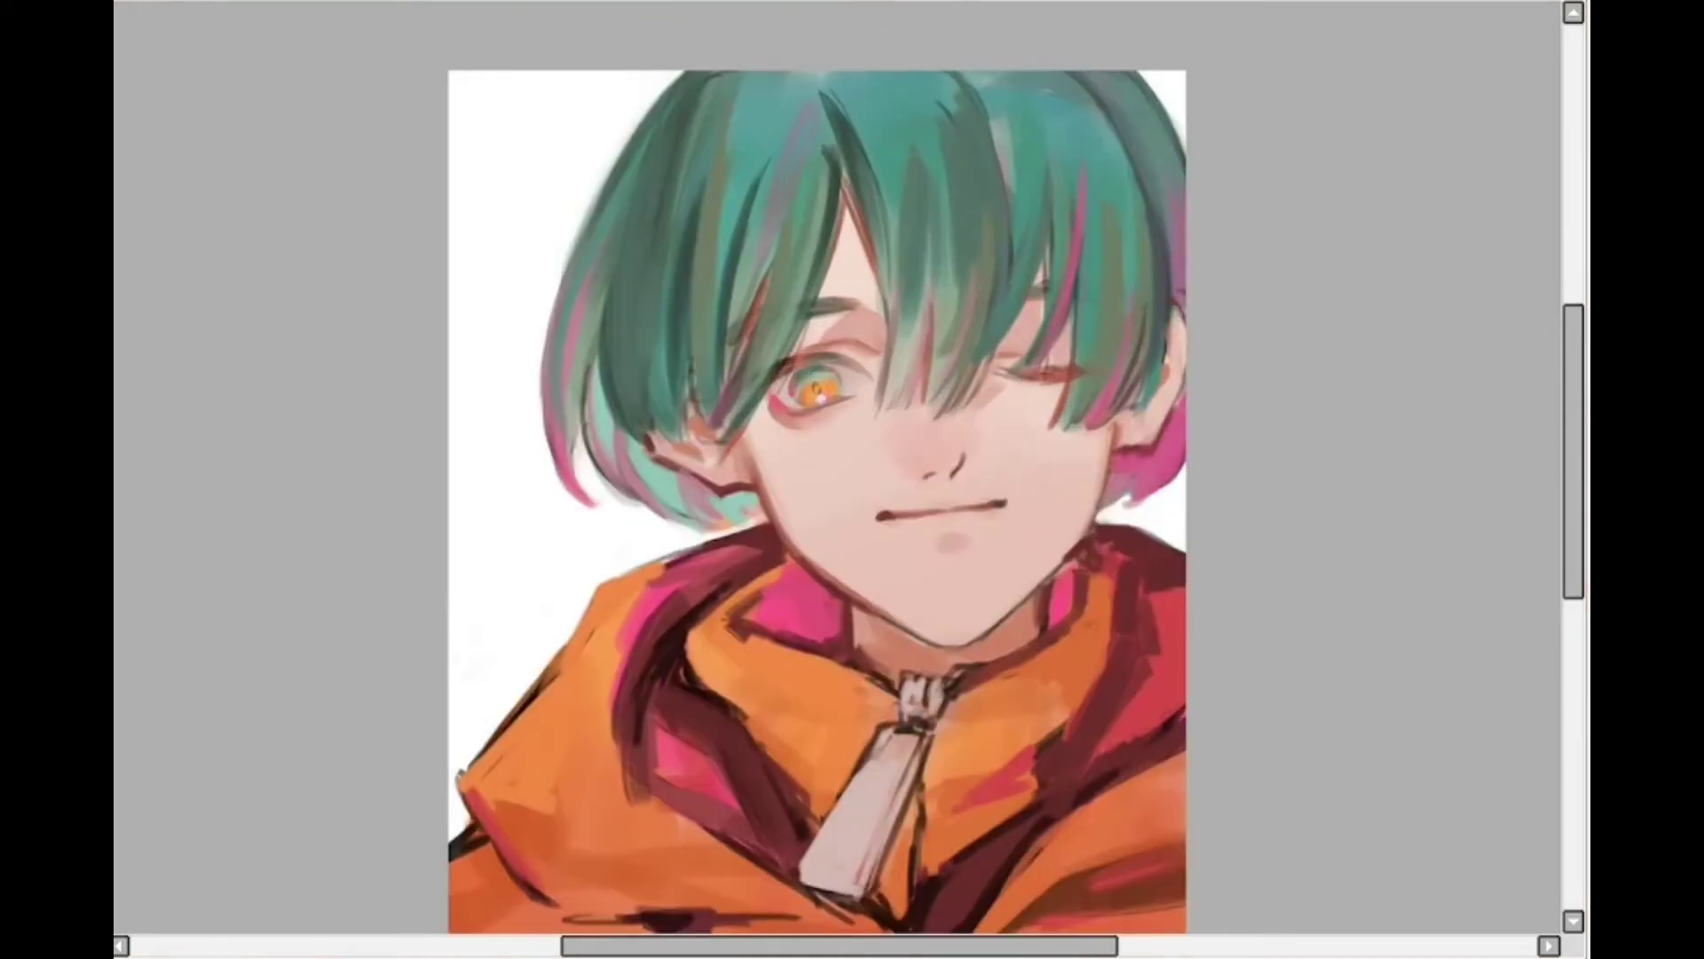
# Repaint the right ear in pink skin tones with a dark maroon contour under the lobe, and undo the trial stroke on the left hair
pyautogui.moveTo(1137, 268)
pyautogui.mouseDown()
pyautogui.moveTo(994, 236)
pyautogui.moveTo(1057, 417)
pyautogui.moveTo(1014, 426)
pyautogui.mouseUp()
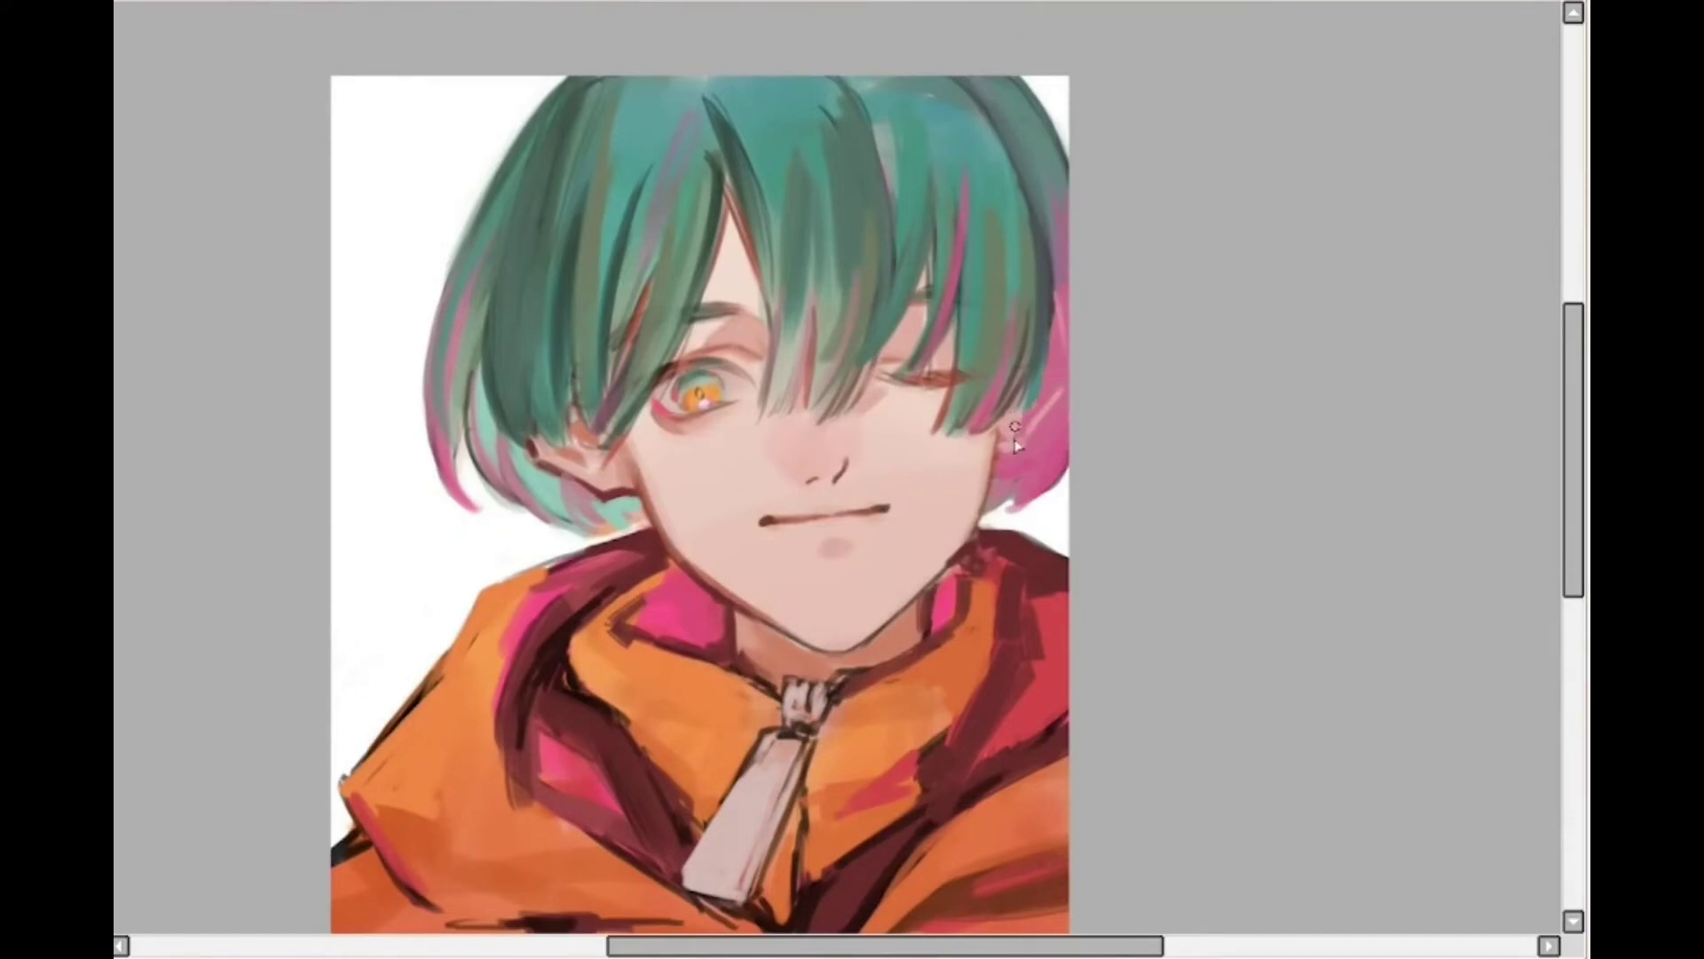
pyautogui.moveTo(1060, 374); pyautogui.dragTo(1023, 441)
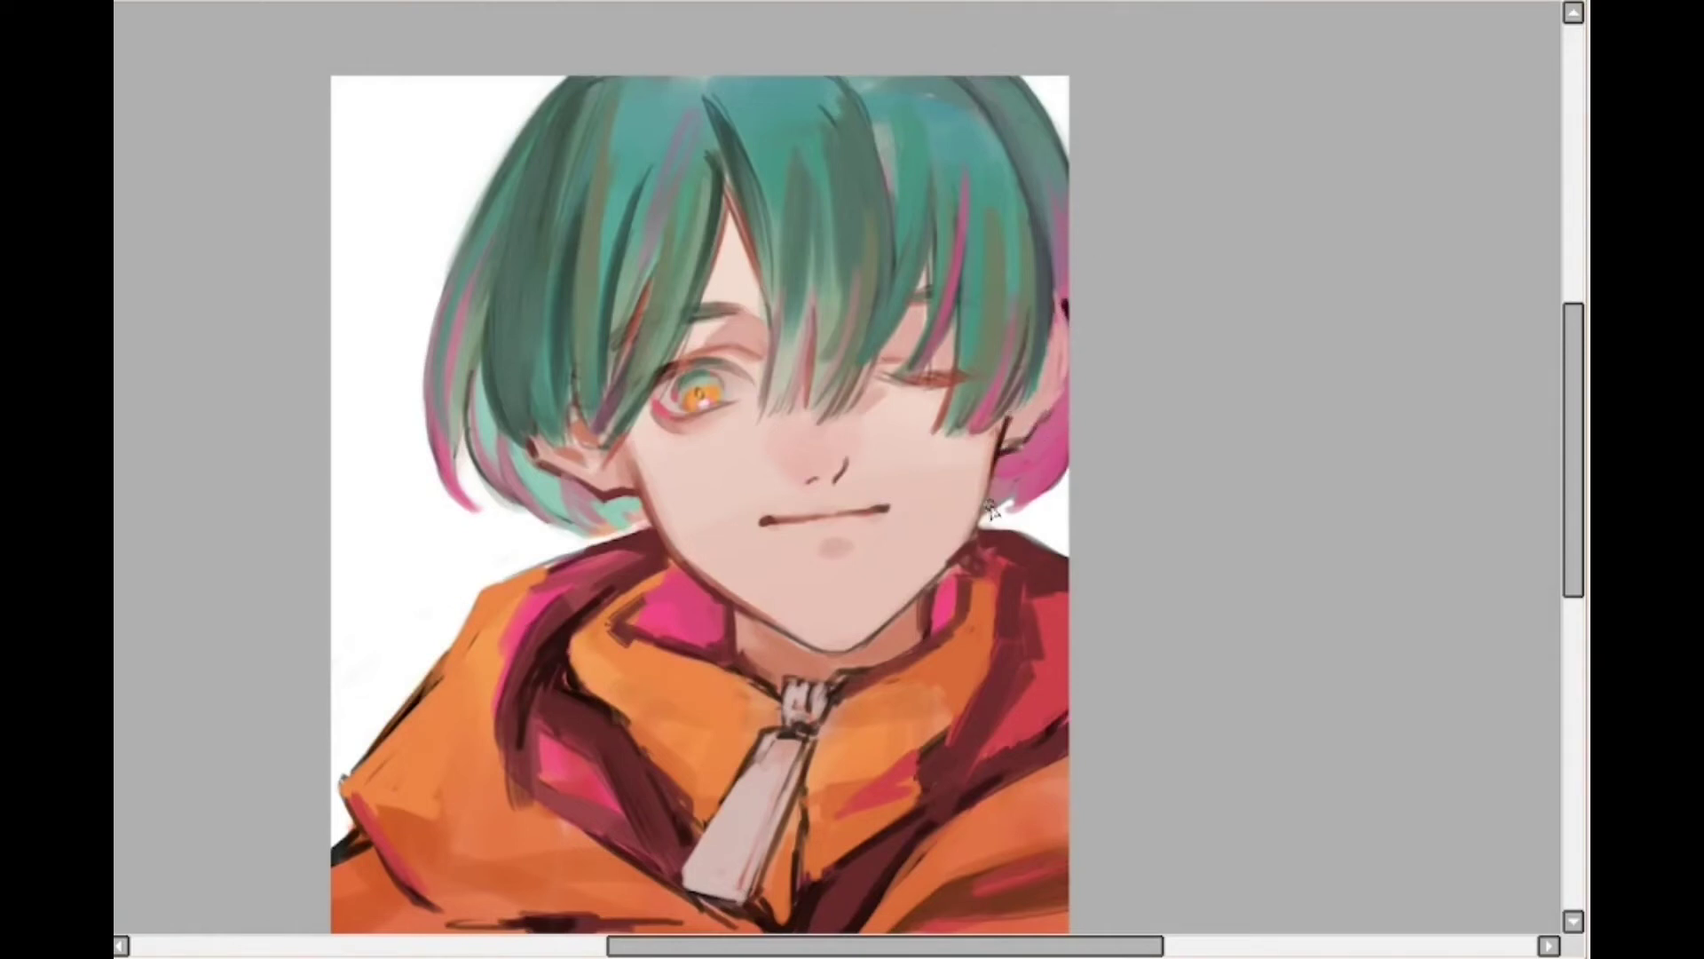
pyautogui.moveTo(1031, 447); pyautogui.dragTo(1012, 500)
pyautogui.moveTo(521, 144)
pyautogui.mouseDown()
pyautogui.moveTo(492, 196)
pyautogui.moveTo(512, 419)
pyautogui.mouseUp()
pyautogui.hotkey('ctrl', 'z')
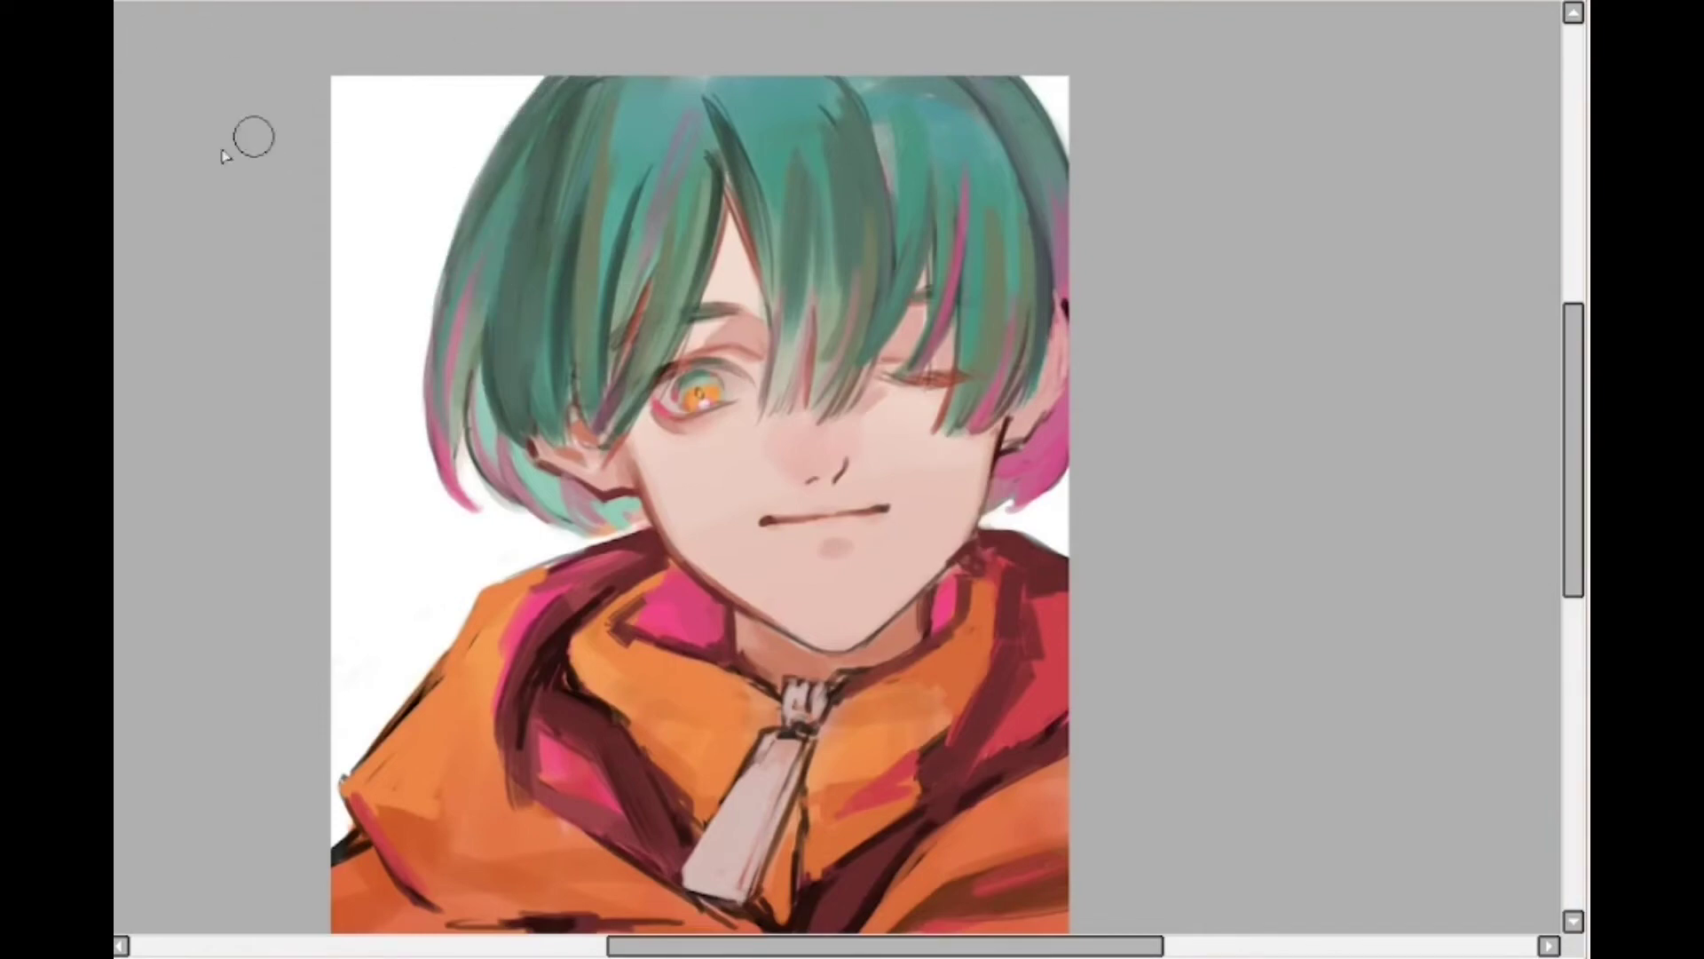
# Extend the pale forehead gap up to the parting and refine the green bangs bordering it
pyautogui.scroll(-2, 1013, 125)
pyautogui.scroll(1, 1013, 126)
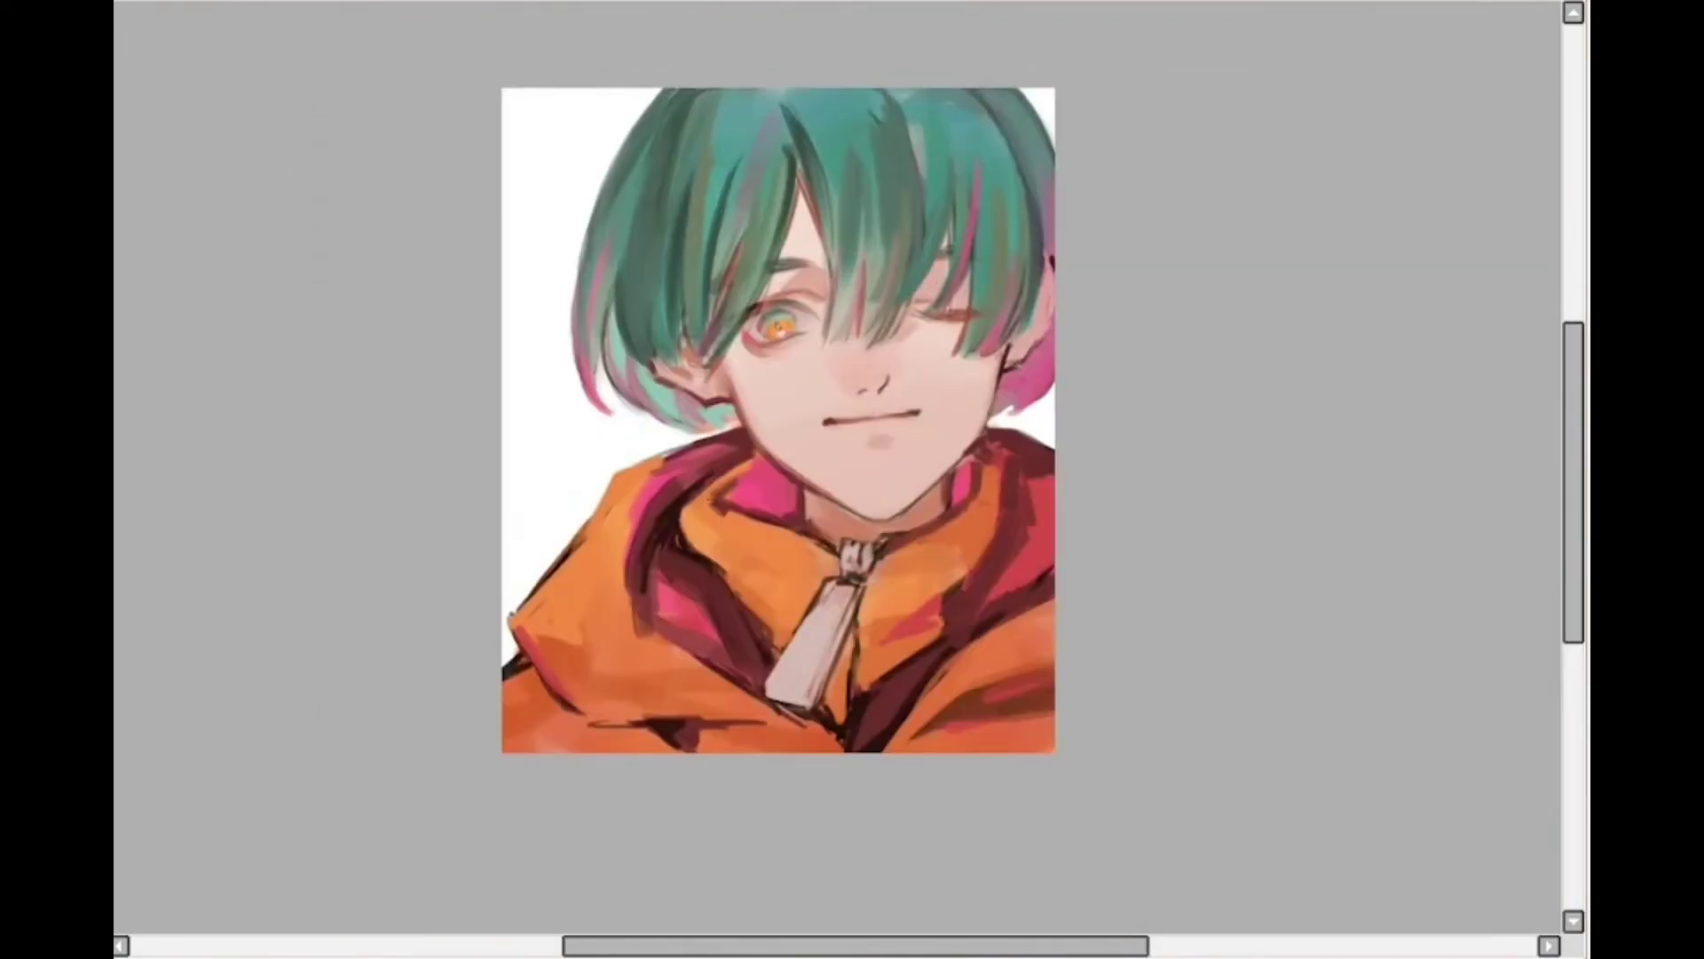
pyautogui.scroll(1, 885, 203)
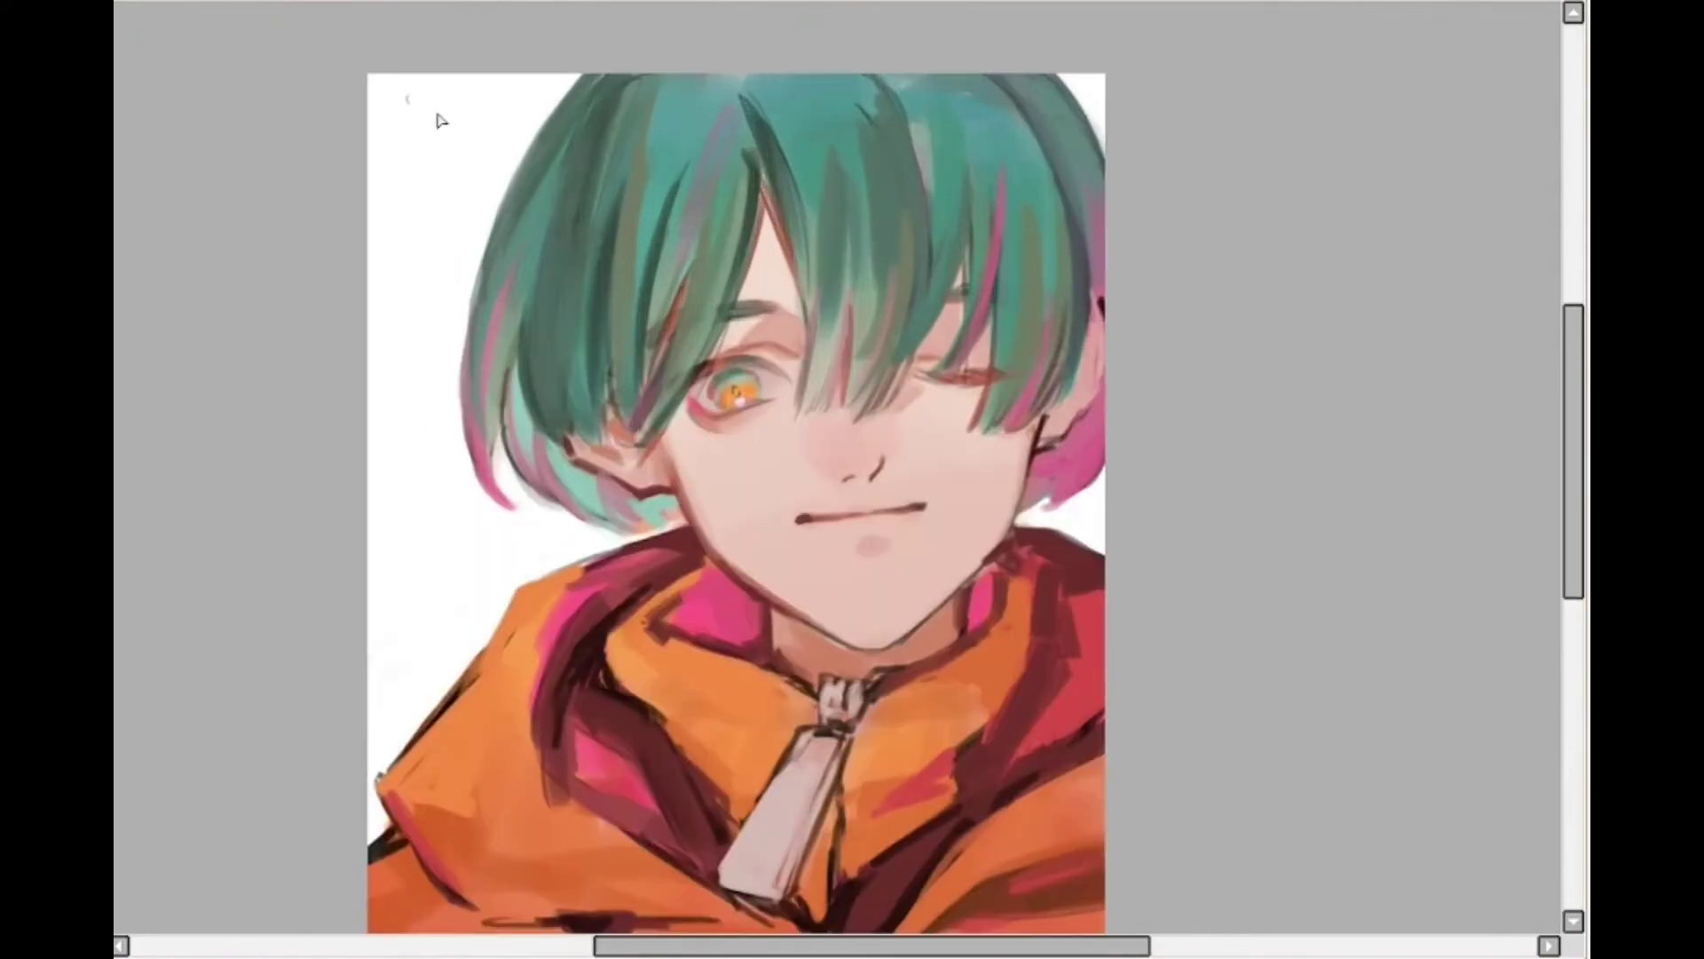
pyautogui.moveTo(752, 160); pyautogui.dragTo(744, 286)
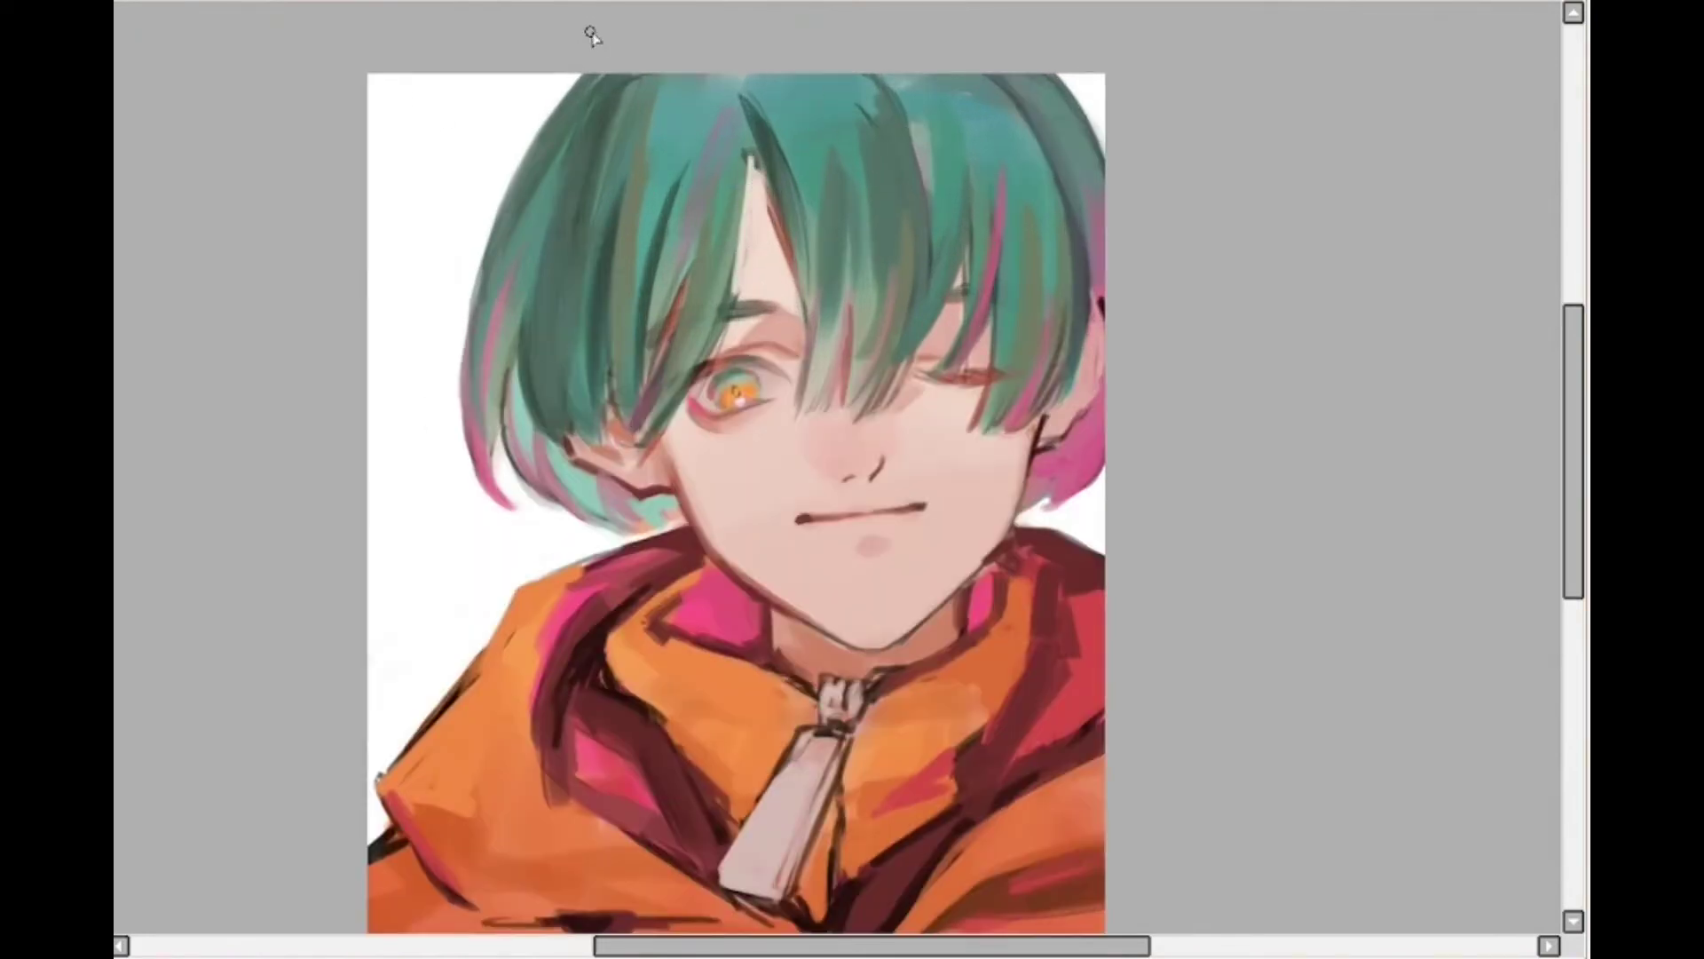
pyautogui.scroll(2, 790, 184)
pyautogui.moveTo(699, 195); pyautogui.dragTo(666, 418)
pyautogui.moveTo(698, 133)
pyautogui.mouseDown()
pyautogui.moveTo(677, 325)
pyautogui.moveTo(698, 163)
pyautogui.moveTo(761, 284)
pyautogui.mouseUp()
pyautogui.moveTo(561, 373); pyautogui.dragTo(497, 582)
pyautogui.moveTo(546, 417); pyautogui.dragTo(462, 701)
# Add a dark green lash stroke at the winking eye's outer corner and refine the bangs above it
pyautogui.moveTo(1225, 679); pyautogui.dragTo(915, 578)
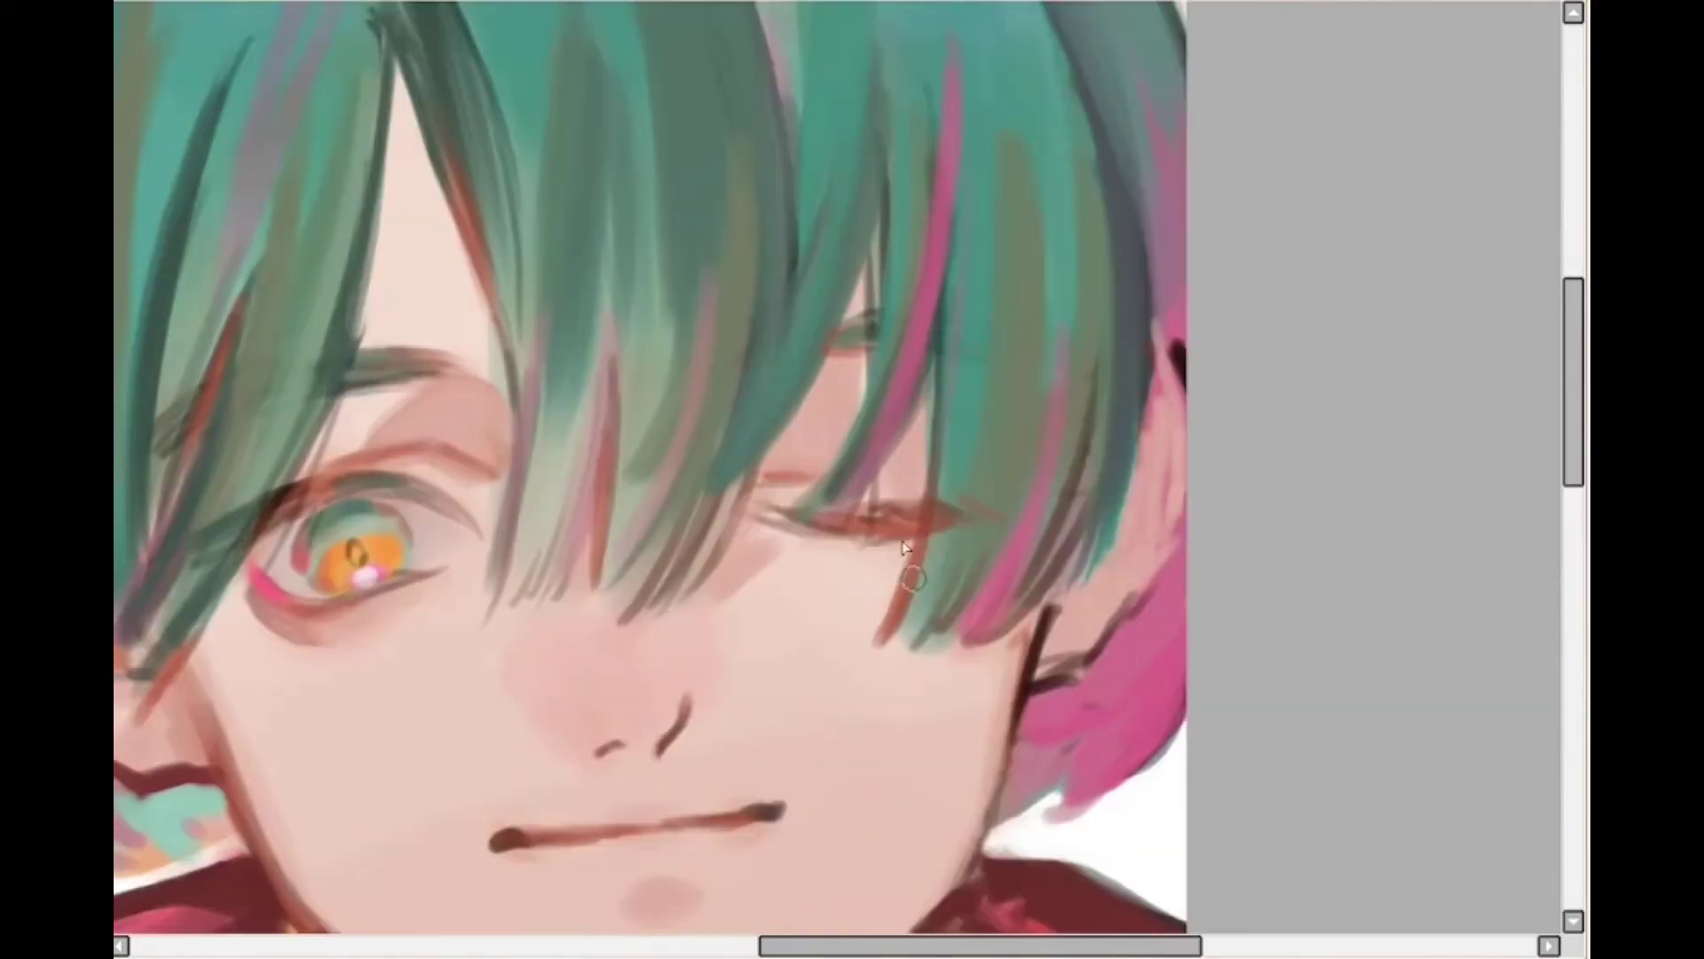
pyautogui.moveTo(957, 487); pyautogui.dragTo(994, 517)
pyautogui.moveTo(846, 348); pyautogui.dragTo(755, 461)
pyautogui.scroll(-4, 892, 266)
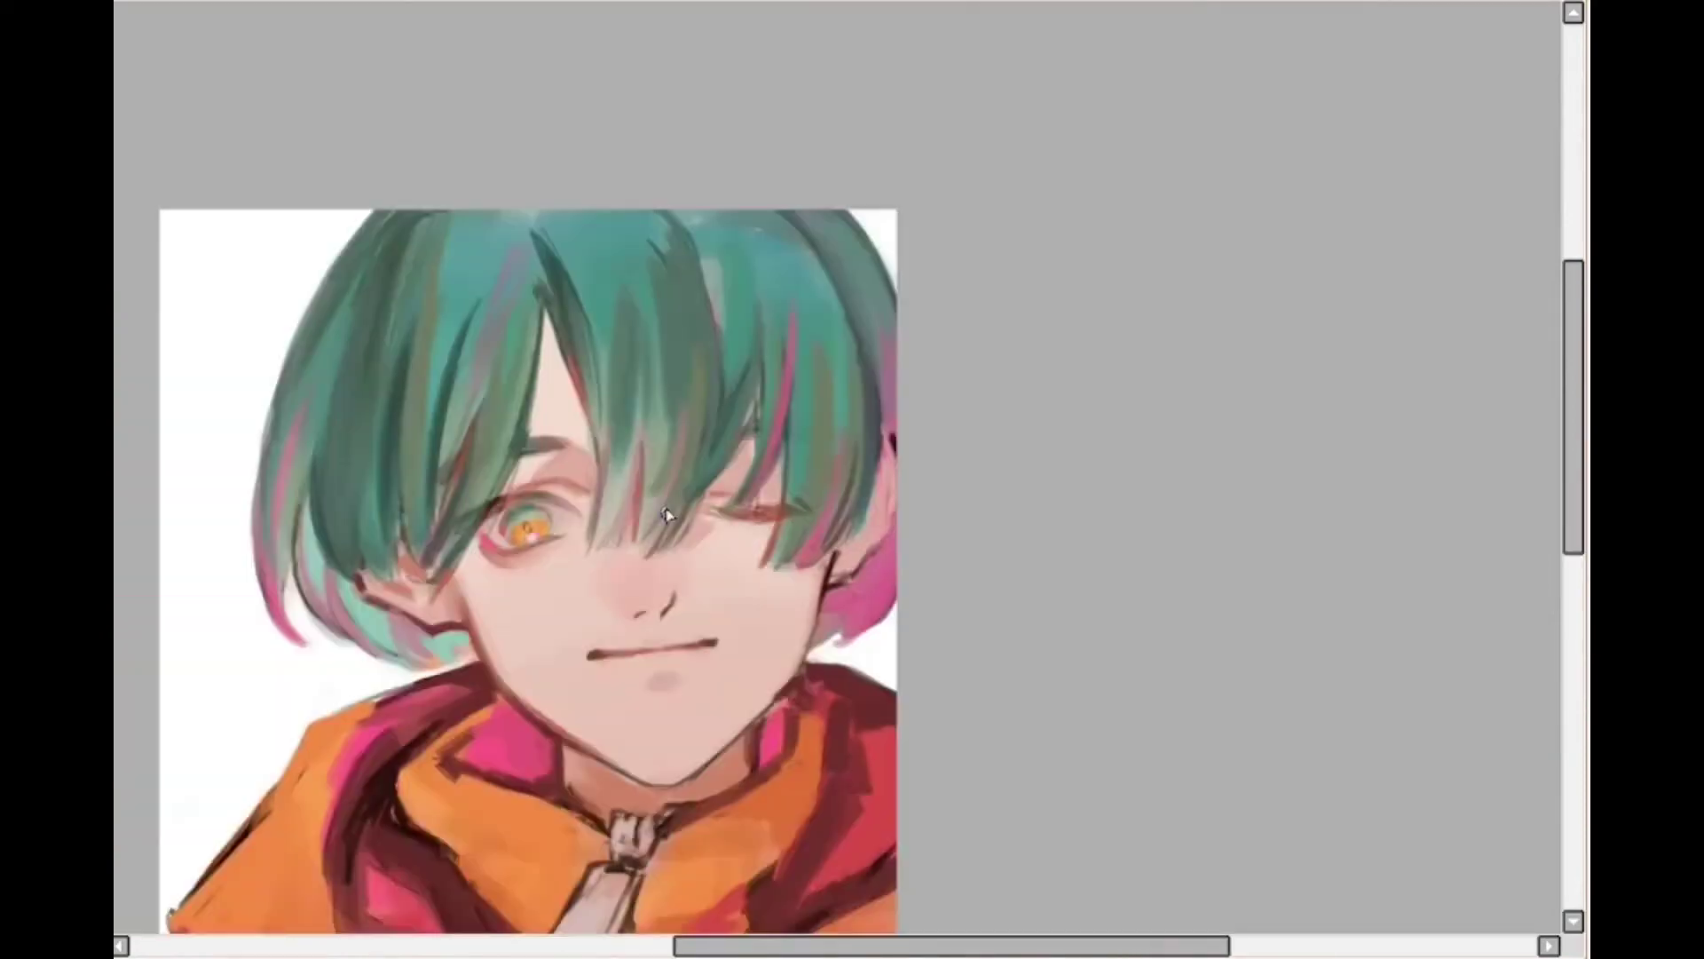
# Paint dark teal hair strands down over the upper part of the left ear
pyautogui.scroll(2, 400, 621)
pyautogui.moveTo(415, 449); pyautogui.dragTo(395, 577)
pyautogui.moveTo(462, 513); pyautogui.dragTo(449, 586)
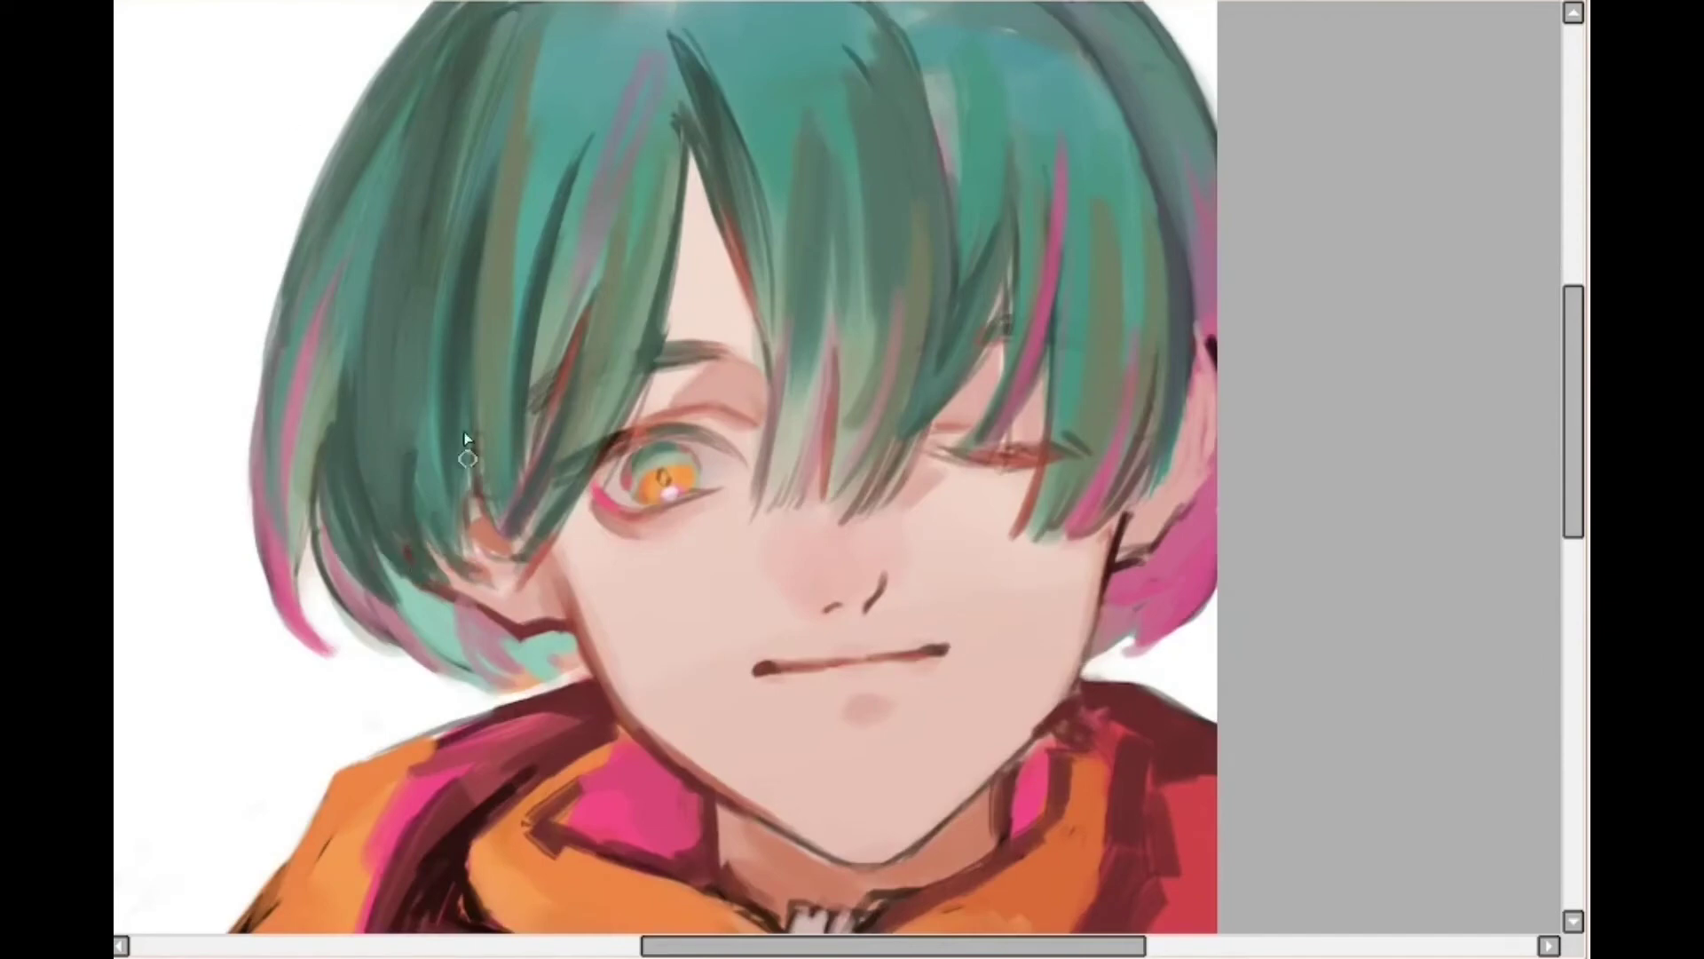
pyautogui.moveTo(470, 435)
pyautogui.mouseDown()
pyautogui.moveTo(442, 455)
pyautogui.moveTo(515, 599)
pyautogui.mouseUp()
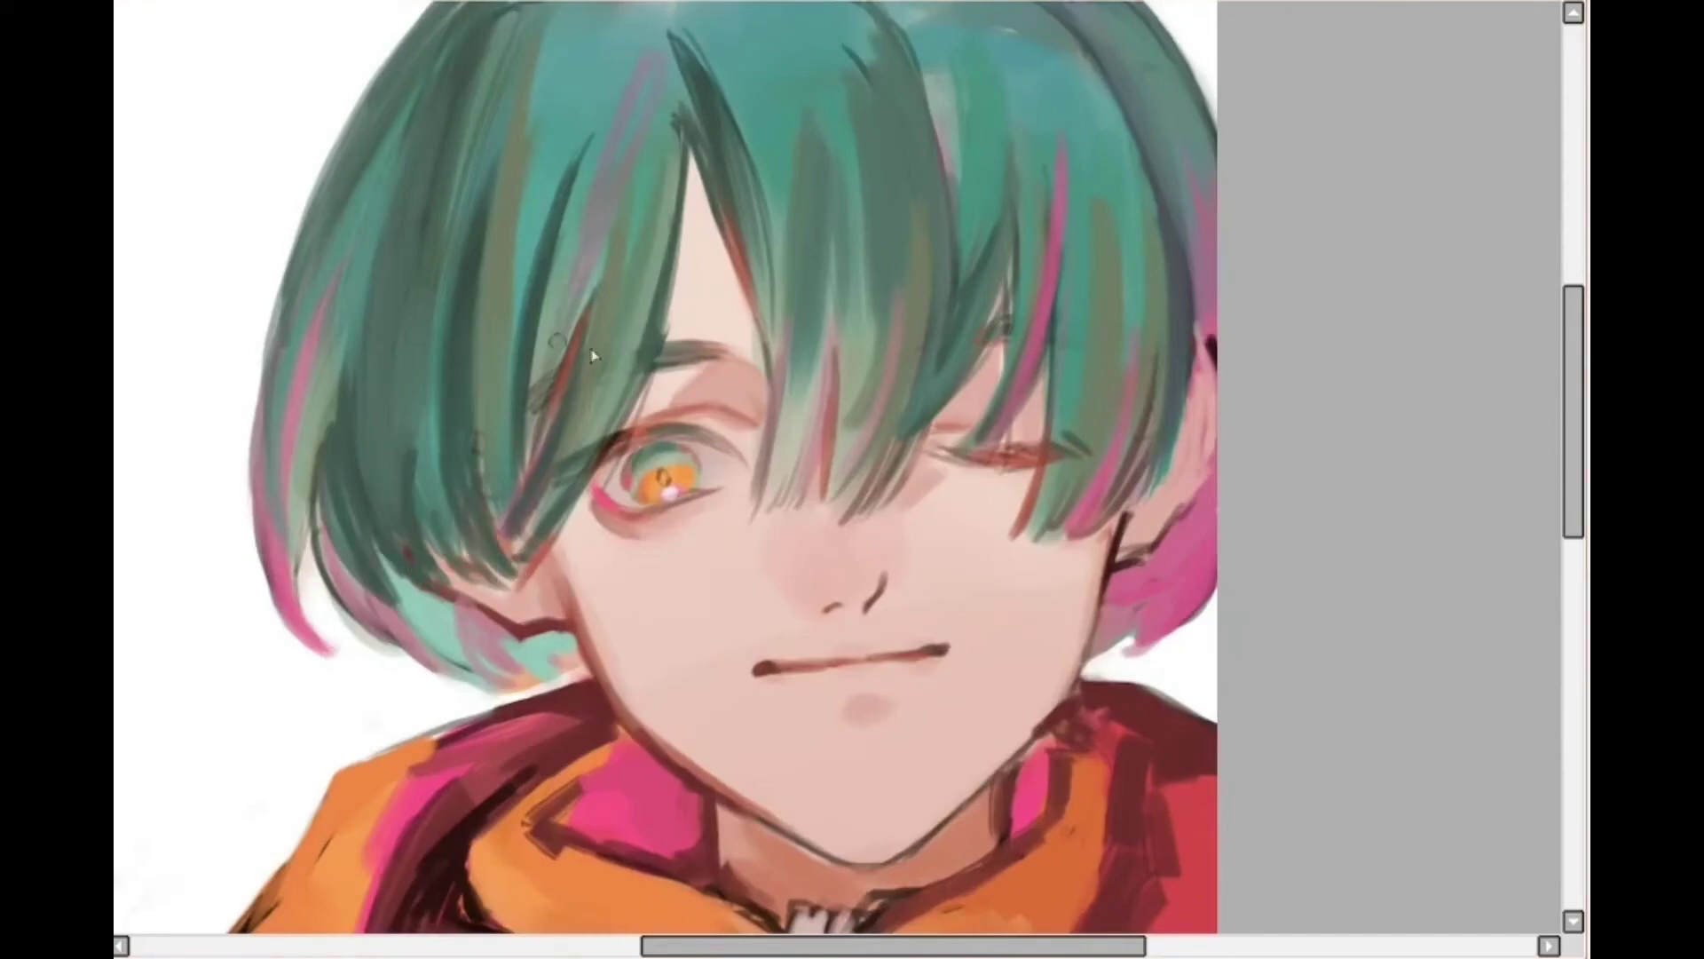
pyautogui.scroll(-3, 1056, 142)
# Repaint the magenta hair tuft behind the right ear in light teal with mauve strands
pyautogui.scroll(2, 1056, 142)
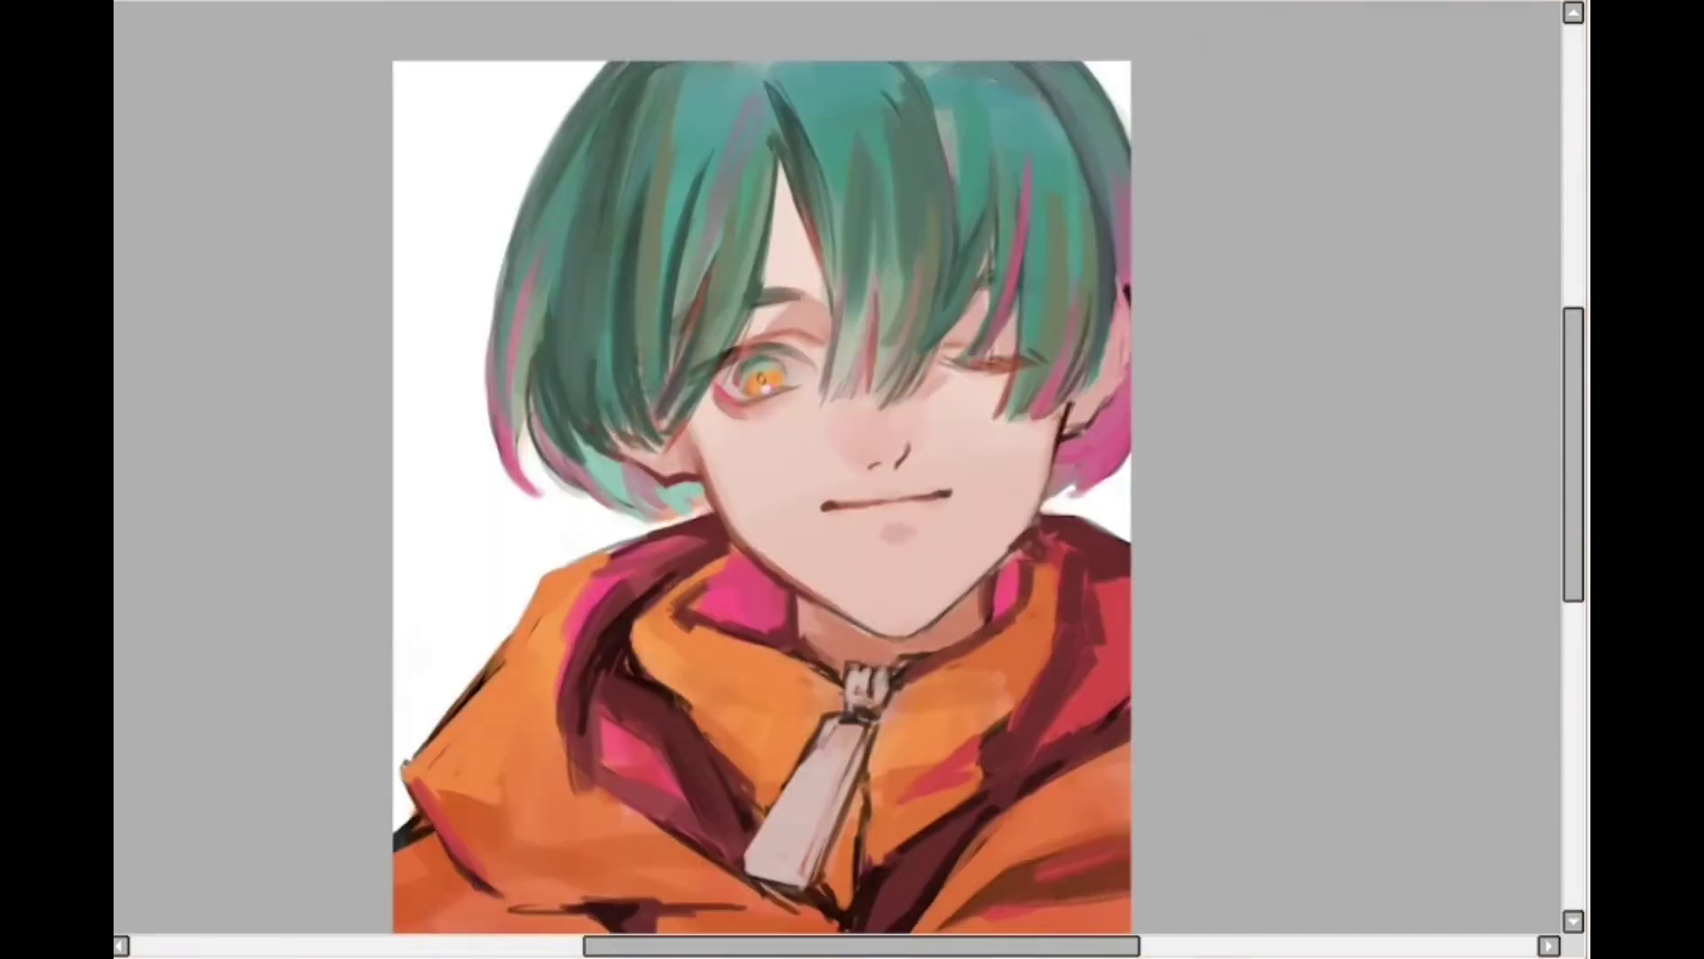
pyautogui.moveTo(1094, 422)
pyautogui.mouseDown()
pyautogui.moveTo(1076, 488)
pyautogui.moveTo(1108, 479)
pyautogui.mouseUp()
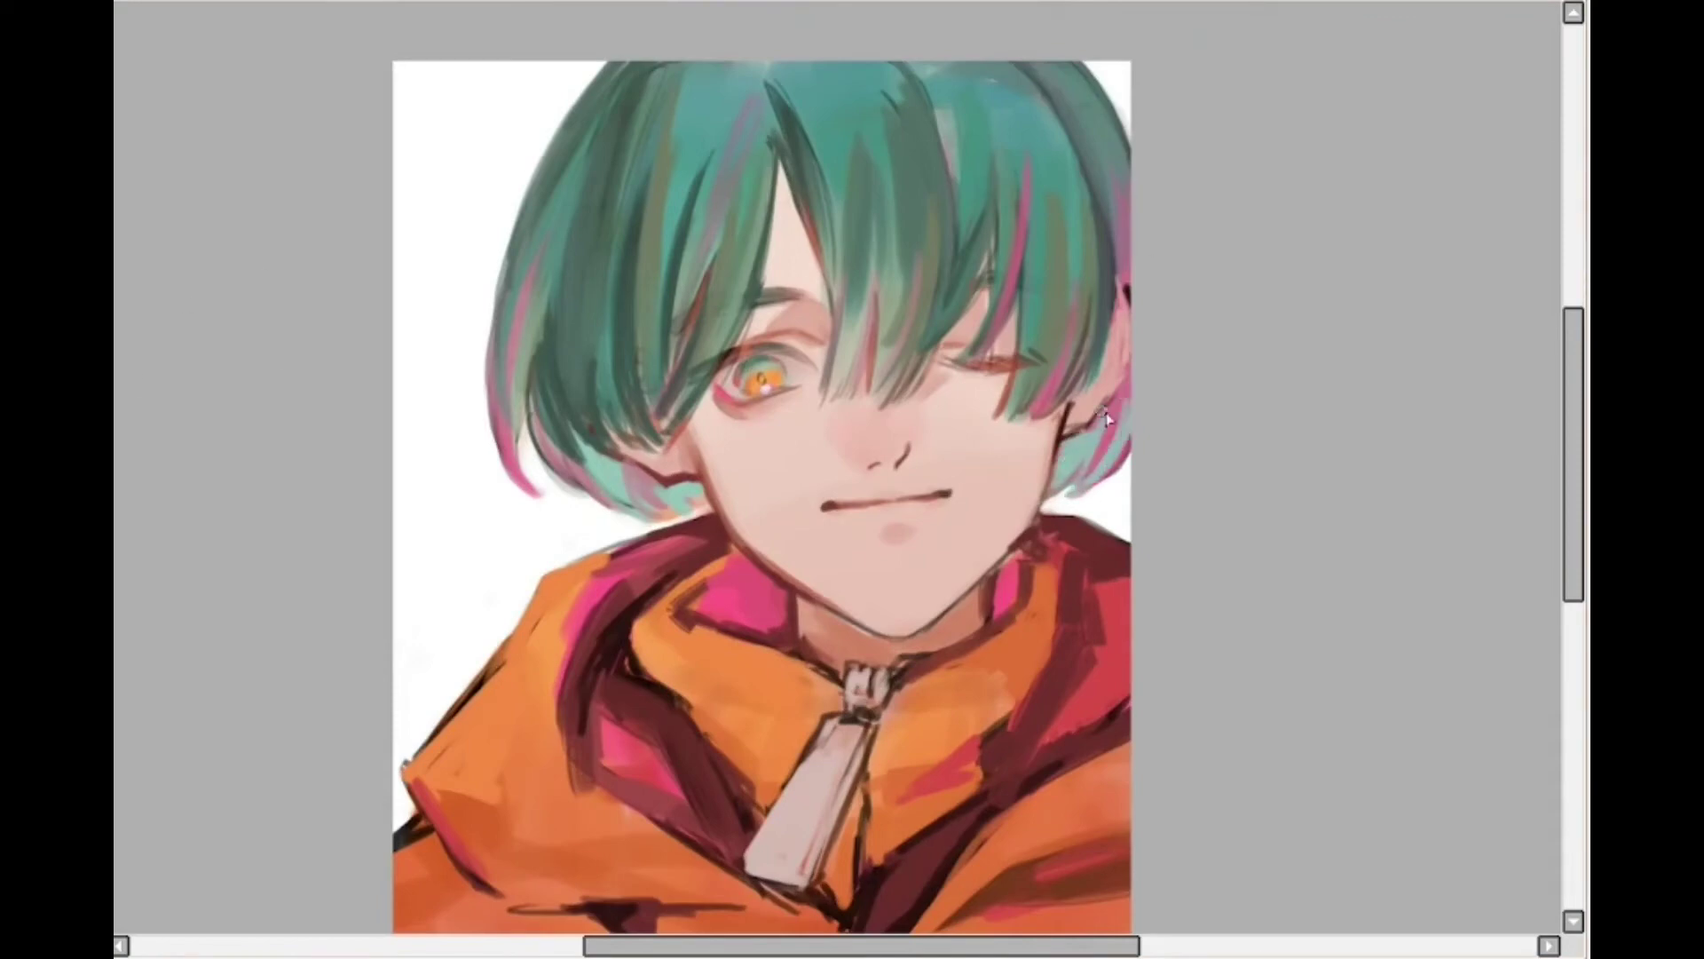
pyautogui.moveTo(1120, 416); pyautogui.dragTo(1084, 493)
# Try mauve strands on the hair's outer left side and replace them with mustard-yellow highlights
pyautogui.moveTo(590, 99)
pyautogui.mouseDown()
pyautogui.moveTo(515, 310)
pyautogui.moveTo(602, 133)
pyautogui.moveTo(596, 171)
pyautogui.moveTo(620, 203)
pyautogui.moveTo(605, 258)
pyautogui.mouseUp()
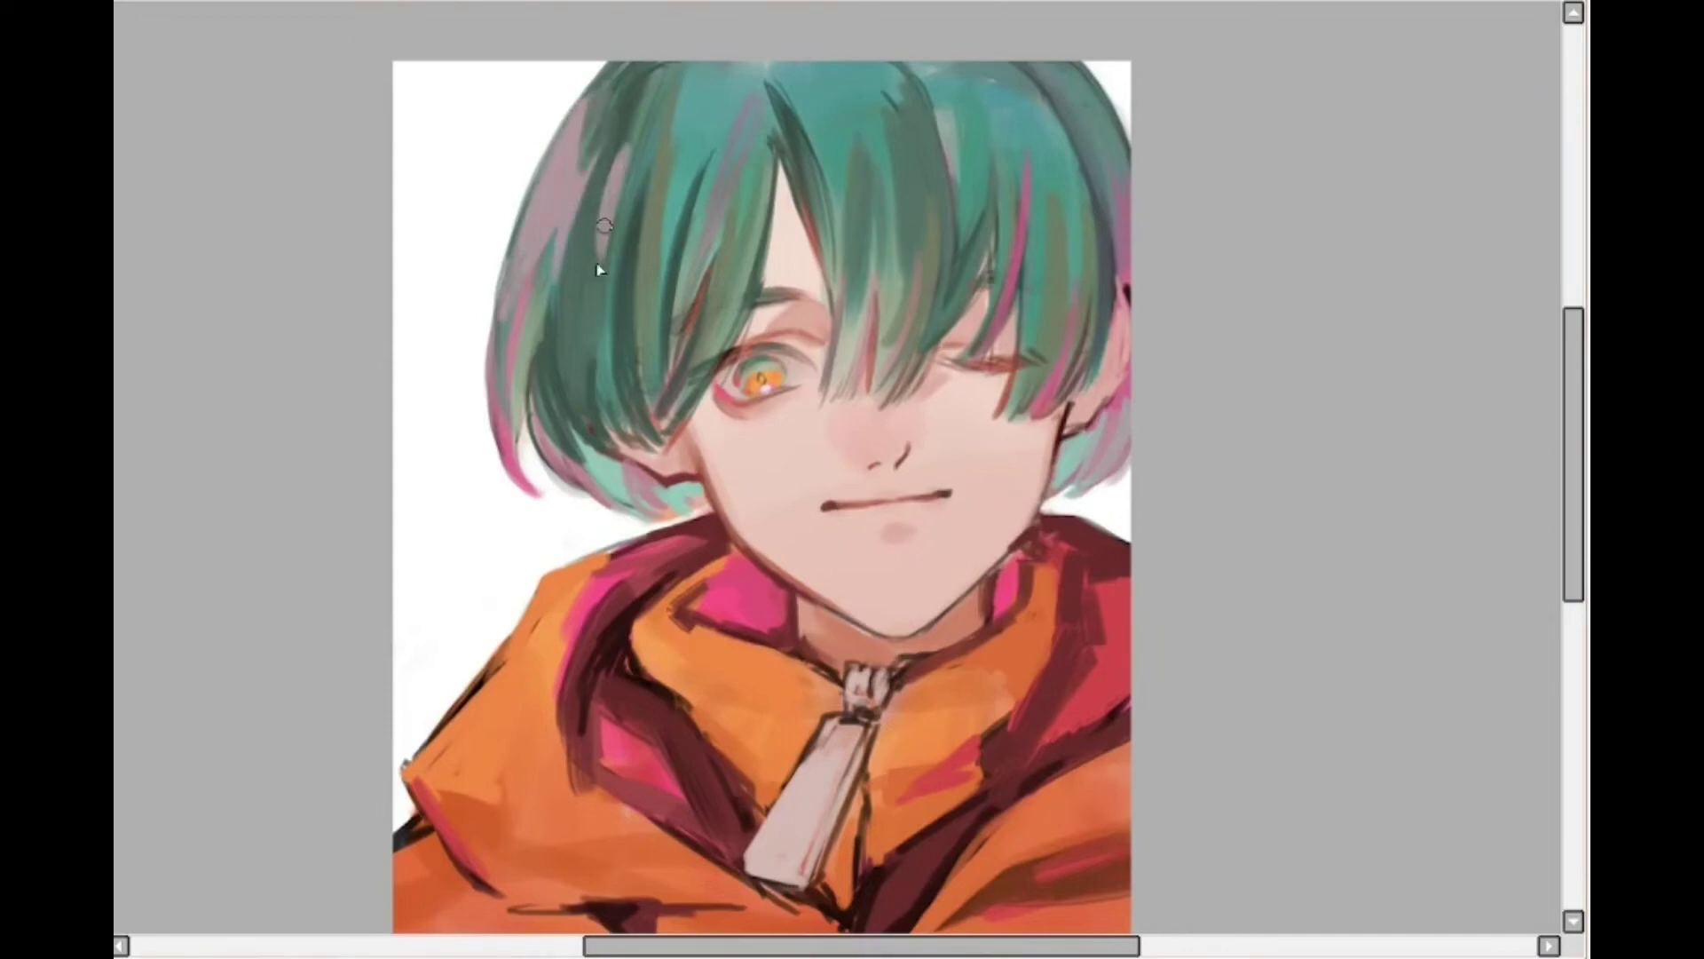
pyautogui.moveTo(573, 134); pyautogui.dragTo(519, 293)
pyautogui.scroll(-3, 884, 142)
pyautogui.scroll(3, 879, 142)
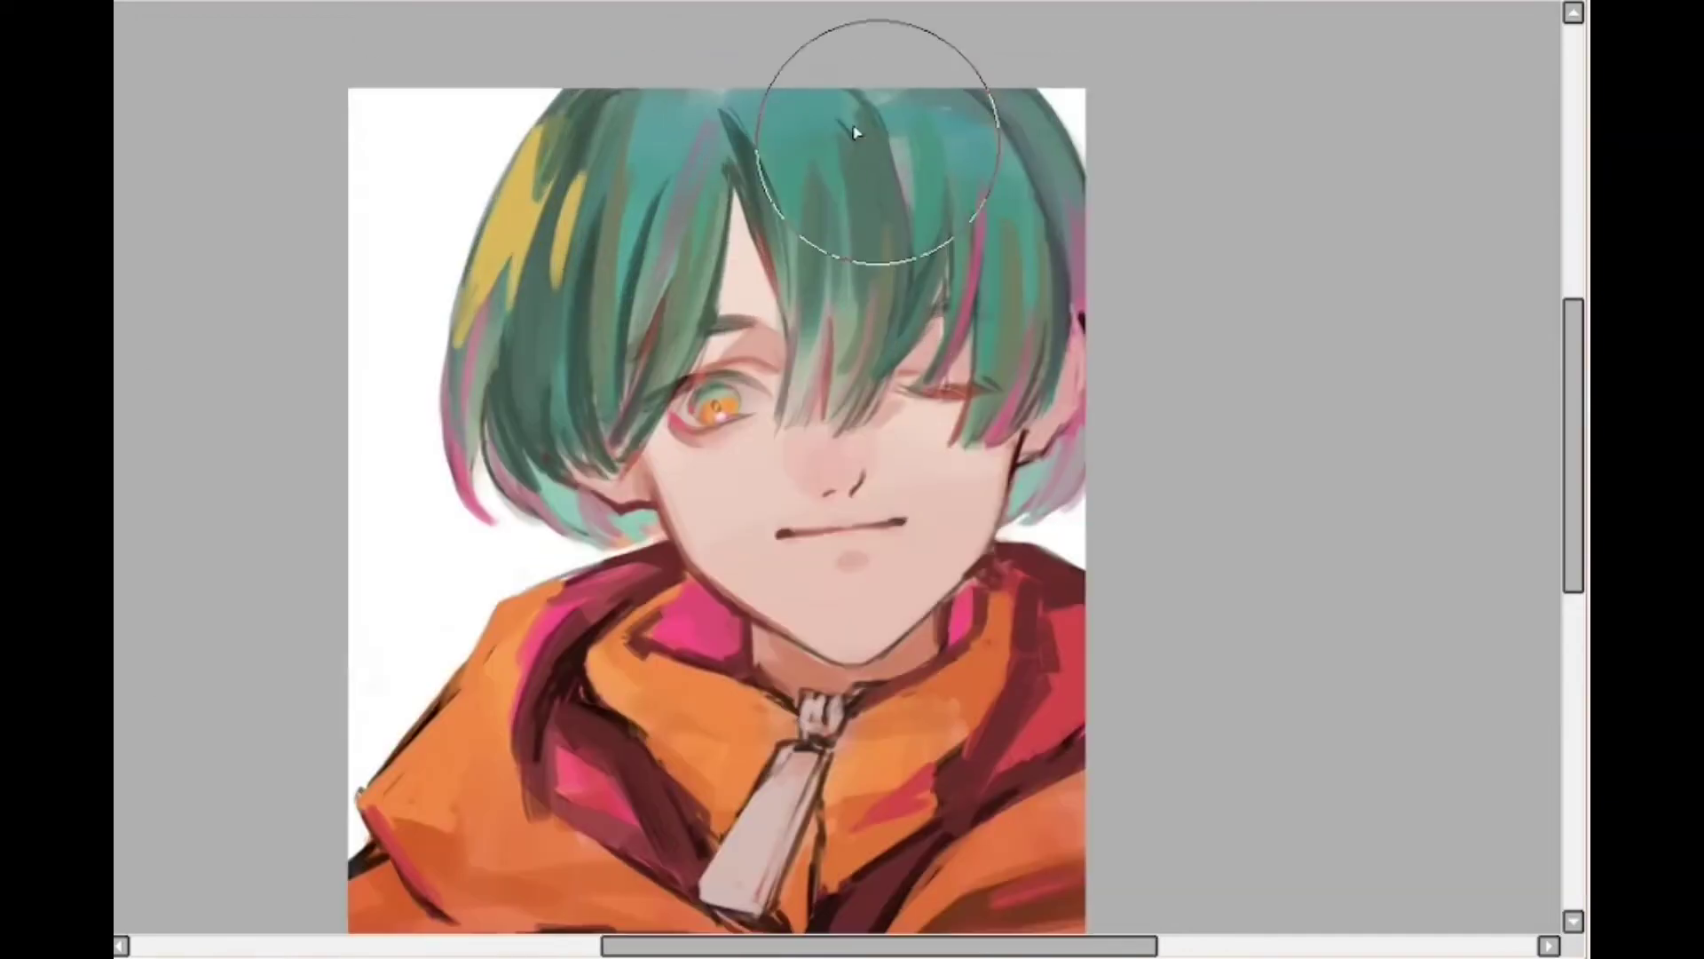
pyautogui.moveTo(533, 155); pyautogui.dragTo(450, 293)
pyautogui.hotkey('ctrl', 'z')
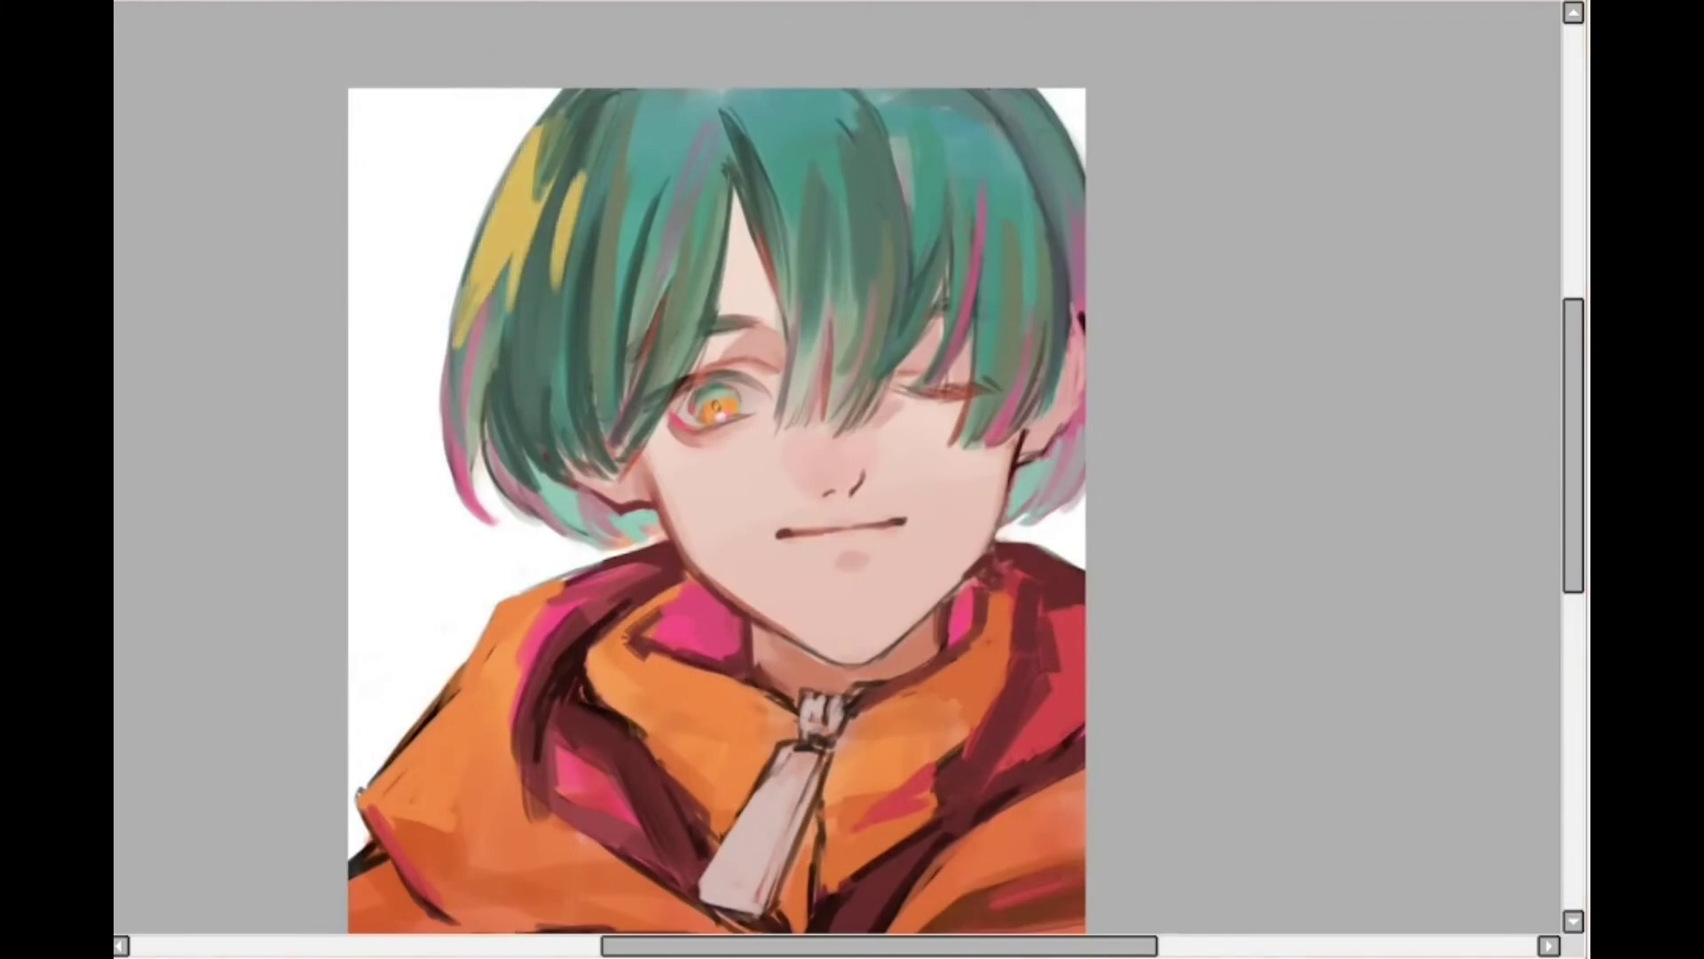
# Paint jagged mustard-yellow highlight strands across the left bangs and just past the central parting
pyautogui.moveTo(615, 195); pyautogui.dragTo(607, 300)
pyautogui.moveTo(616, 188); pyautogui.dragTo(597, 337)
pyautogui.moveTo(650, 119); pyautogui.dragTo(612, 266)
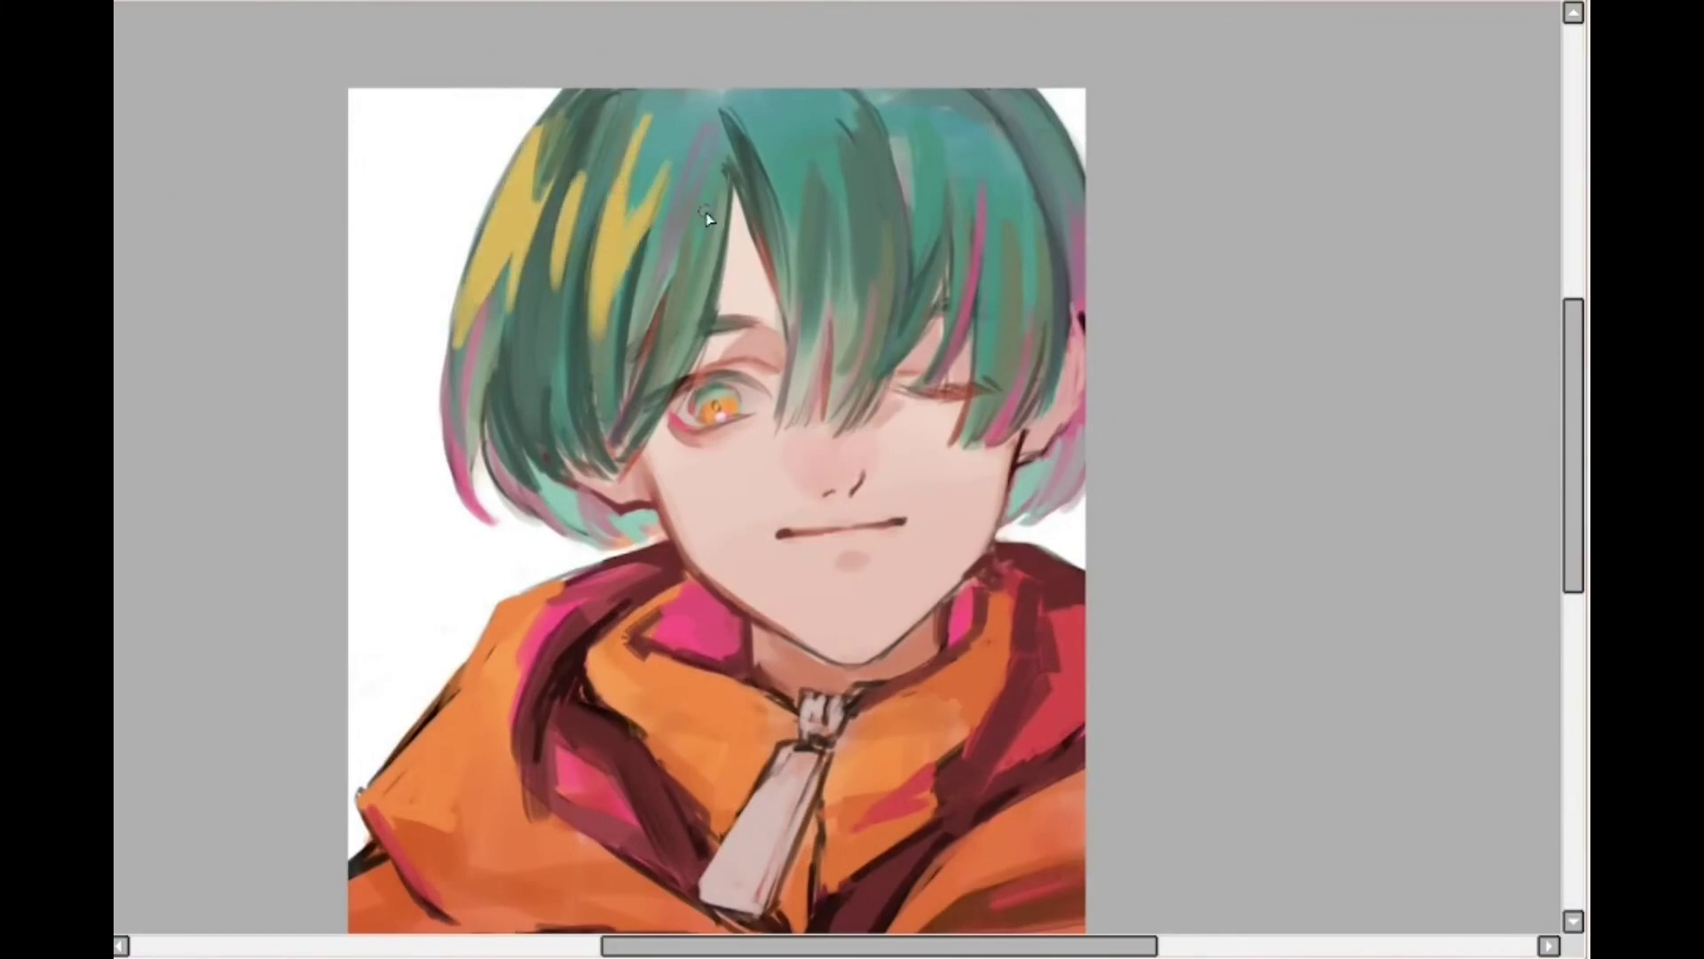
pyautogui.moveTo(710, 164)
pyautogui.mouseDown()
pyautogui.moveTo(662, 342)
pyautogui.moveTo(685, 311)
pyautogui.mouseUp()
pyautogui.moveTo(788, 135); pyautogui.dragTo(790, 315)
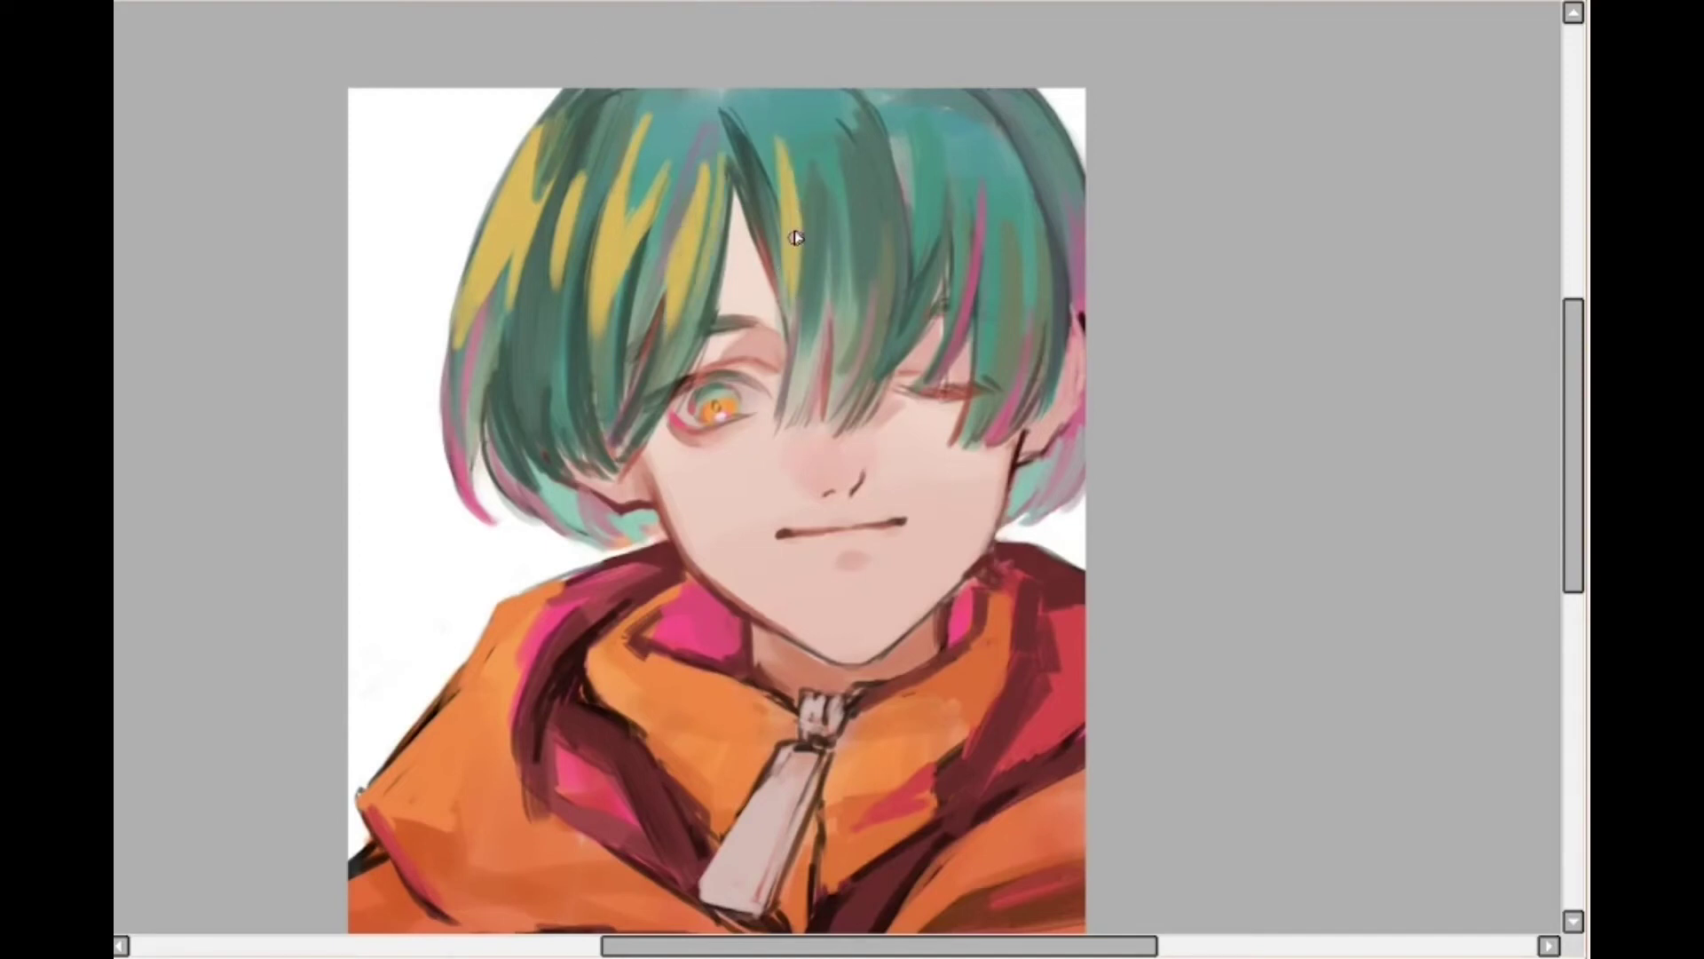
pyautogui.moveTo(835, 202); pyautogui.dragTo(804, 277)
pyautogui.moveTo(834, 210); pyautogui.dragTo(827, 274)
# Paint yellow, pink and light teal reflection streaks on the jacket's pale zipper pull
pyautogui.scroll(3, 757, 498)
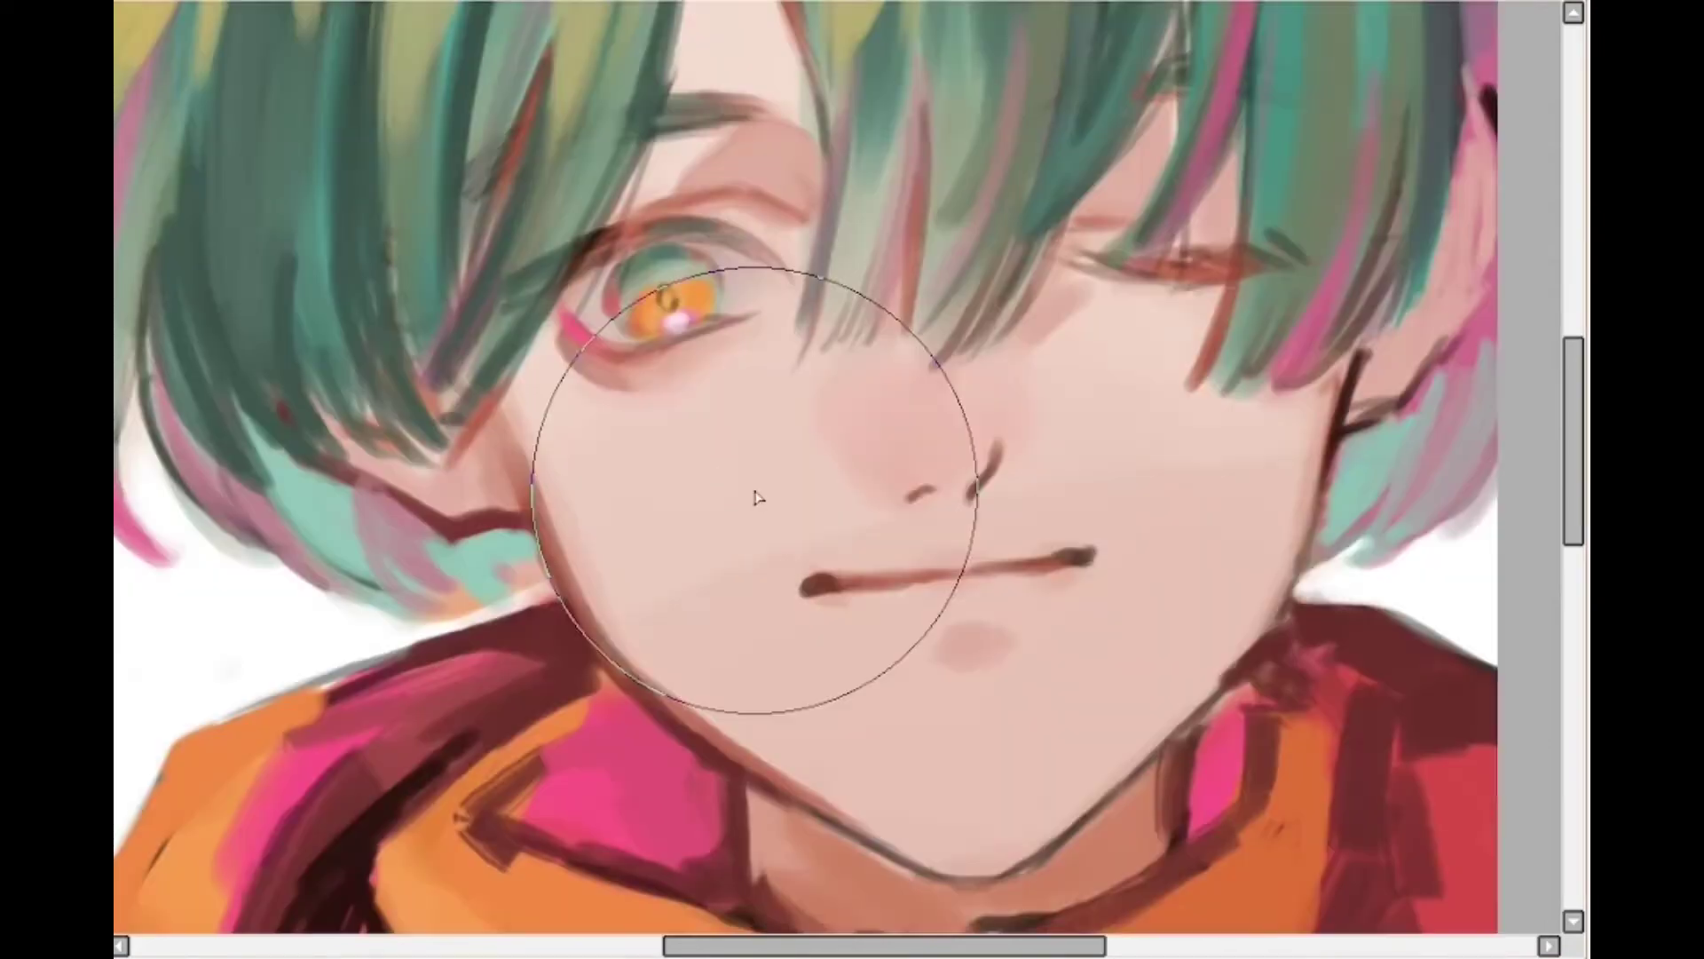
pyautogui.scroll(-4, 756, 498)
pyautogui.scroll(-2, 645, 314)
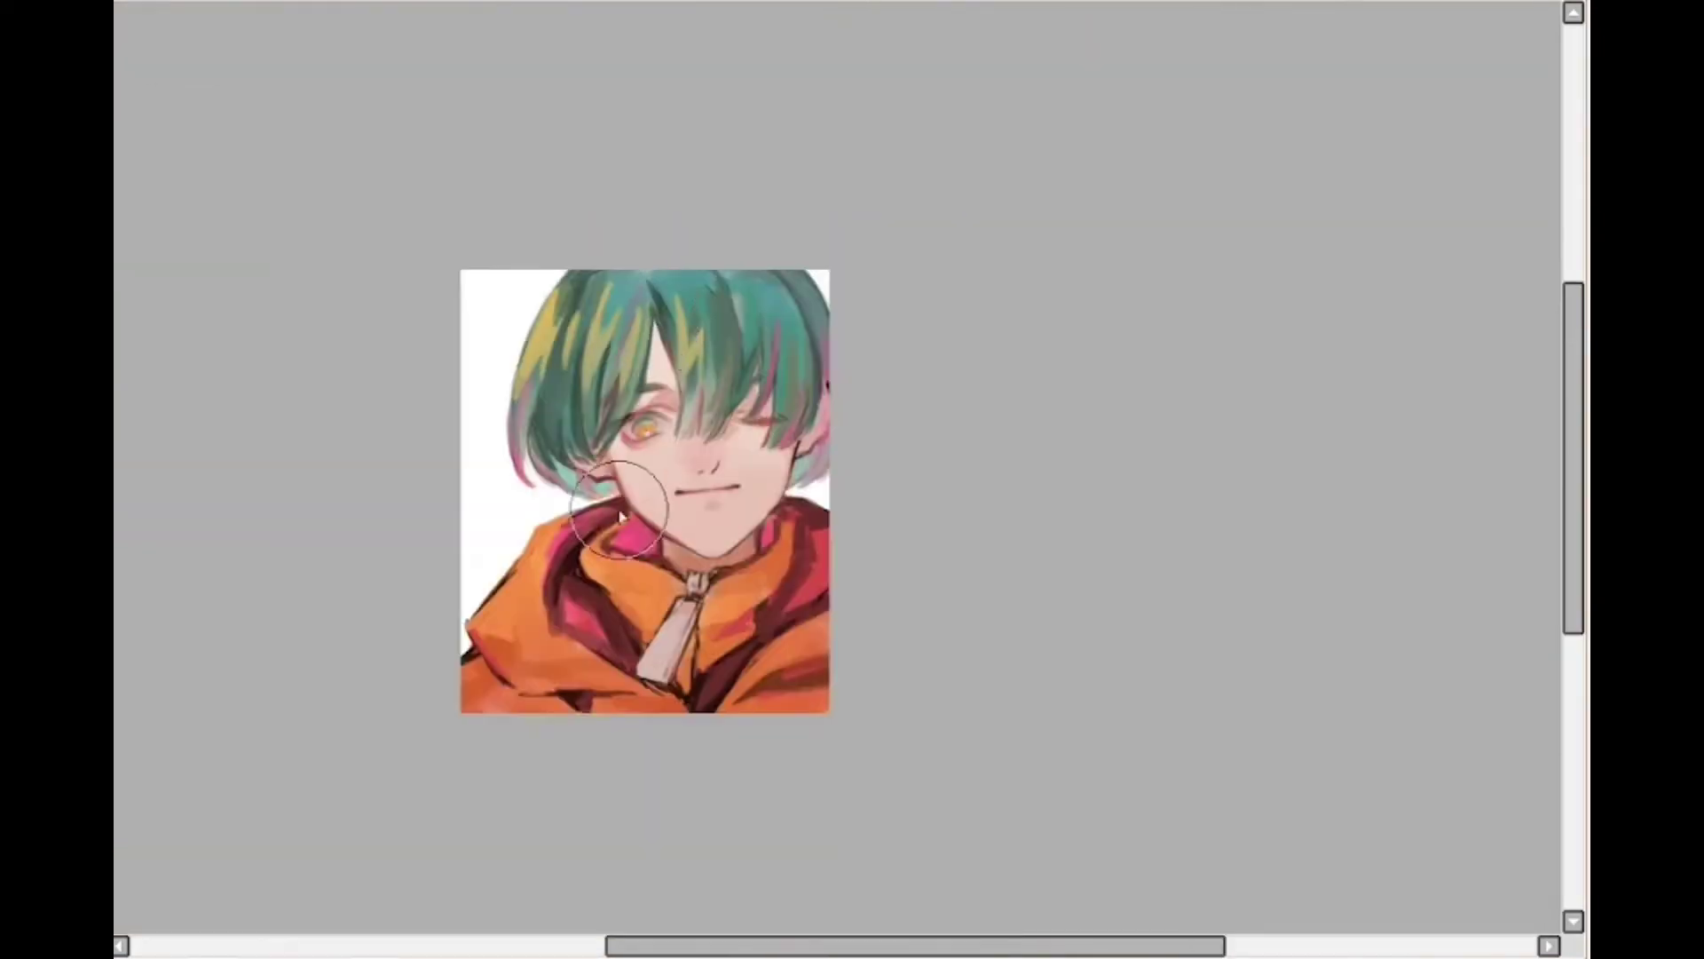
pyautogui.scroll(2, 660, 550)
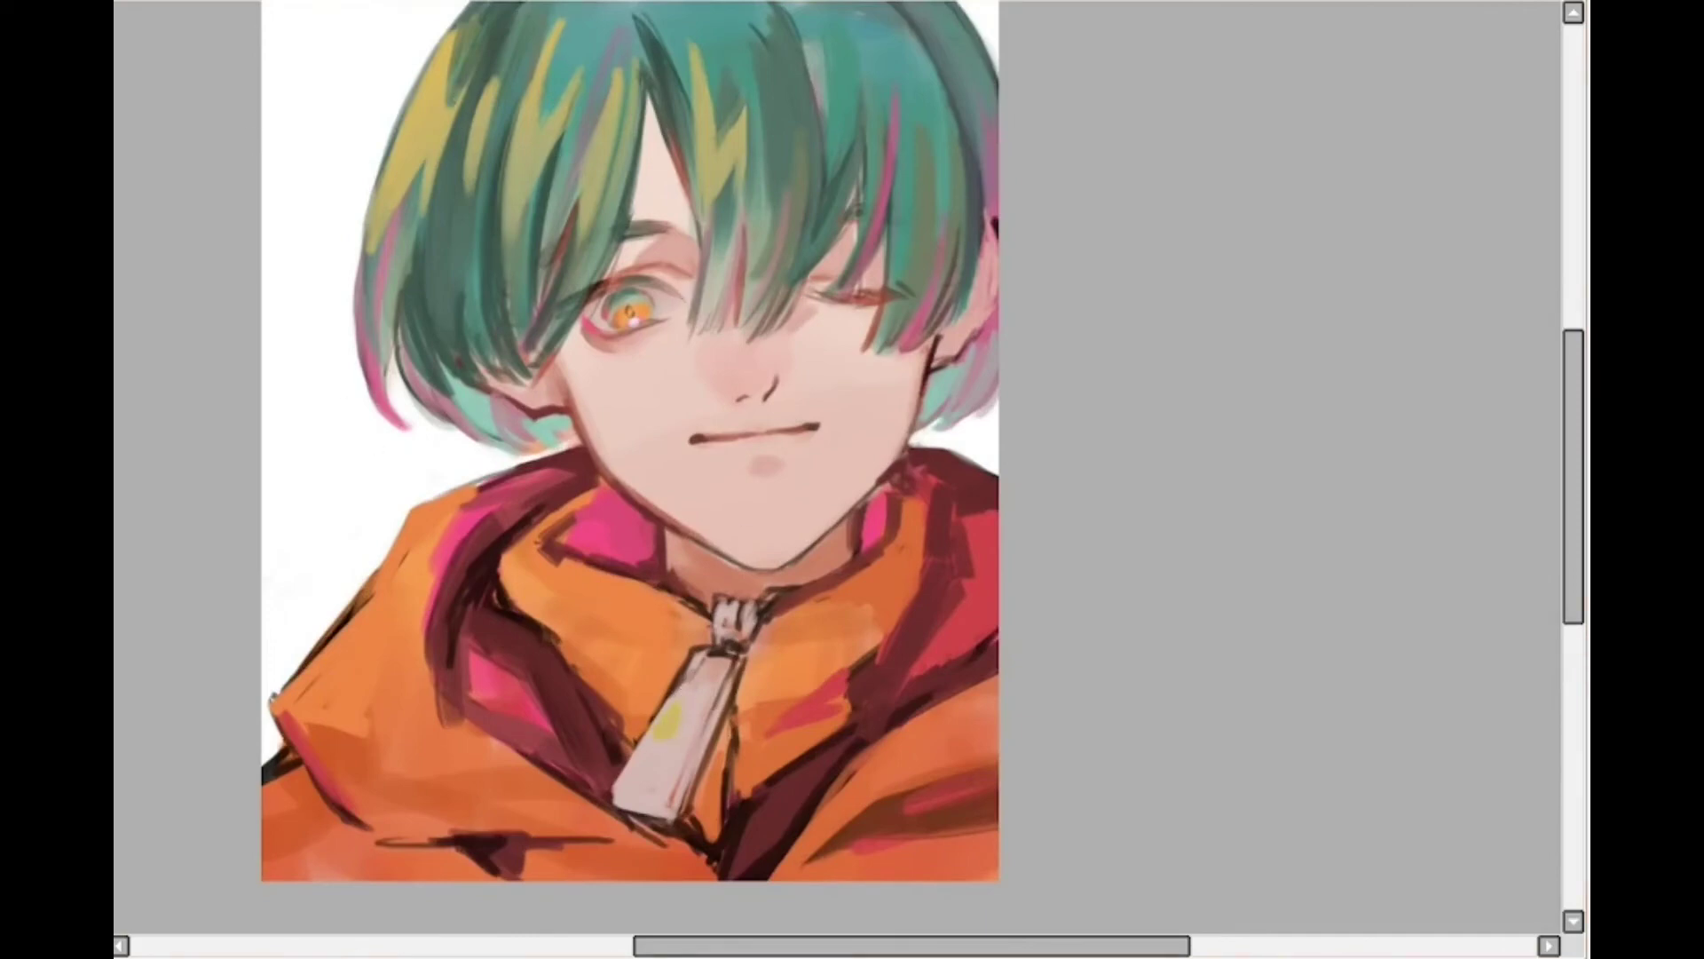
pyautogui.moveTo(677, 754); pyautogui.dragTo(671, 799)
pyautogui.moveTo(655, 758)
pyautogui.mouseDown()
pyautogui.moveTo(729, 663)
pyautogui.moveTo(727, 698)
pyautogui.moveTo(635, 781)
pyautogui.mouseUp()
pyautogui.hotkey('ctrl', 'z')
pyautogui.moveTo(665, 706)
pyautogui.mouseDown()
pyautogui.moveTo(732, 674)
pyautogui.moveTo(645, 803)
pyautogui.mouseUp()
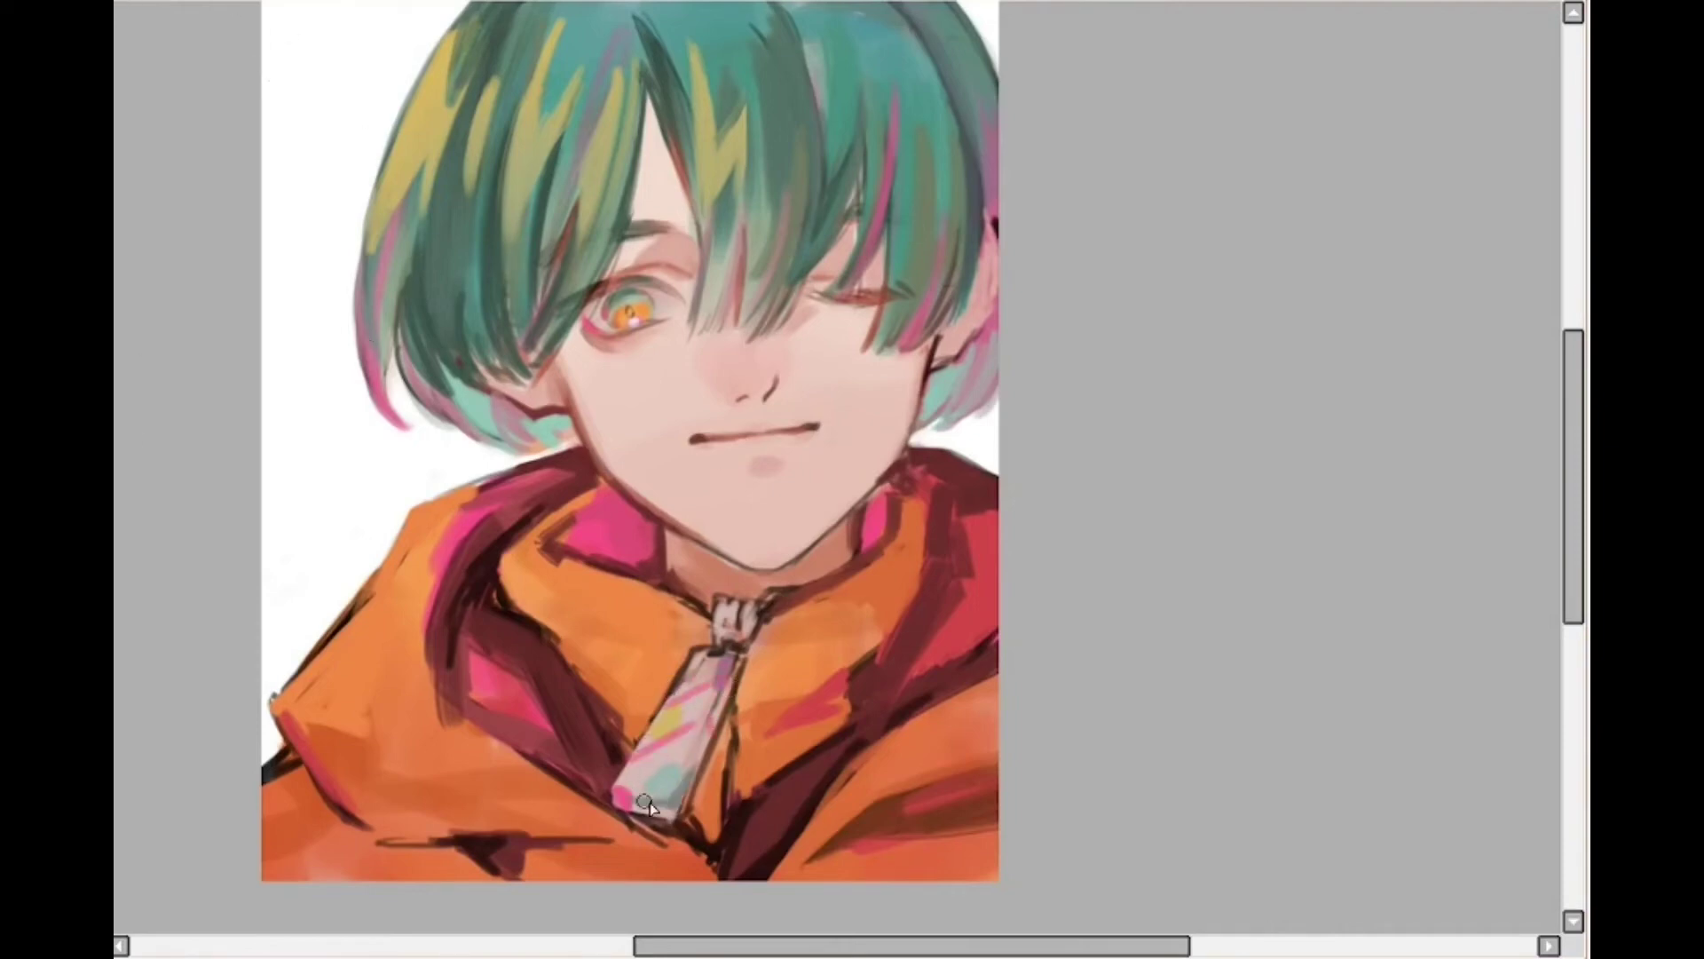
# Check the zipper pull in mirrored view and refine the colored streaks on its upper part
pyautogui.press('h')
pyautogui.press('h')
pyautogui.scroll(-1, 1001, 289)
pyautogui.scroll(2, 921, 345)
pyautogui.scroll(-1, 920, 346)
pyautogui.scroll(1, 799, 662)
pyautogui.moveTo(732, 660)
pyautogui.mouseDown()
pyautogui.moveTo(718, 697)
pyautogui.moveTo(653, 732)
pyautogui.mouseUp()
pyautogui.scroll(-1, 941, 623)
# Erase the curved nose crease and redraw it as a short dark brown stroke, comparing it in mirrored view
pyautogui.scroll(3, 960, 315)
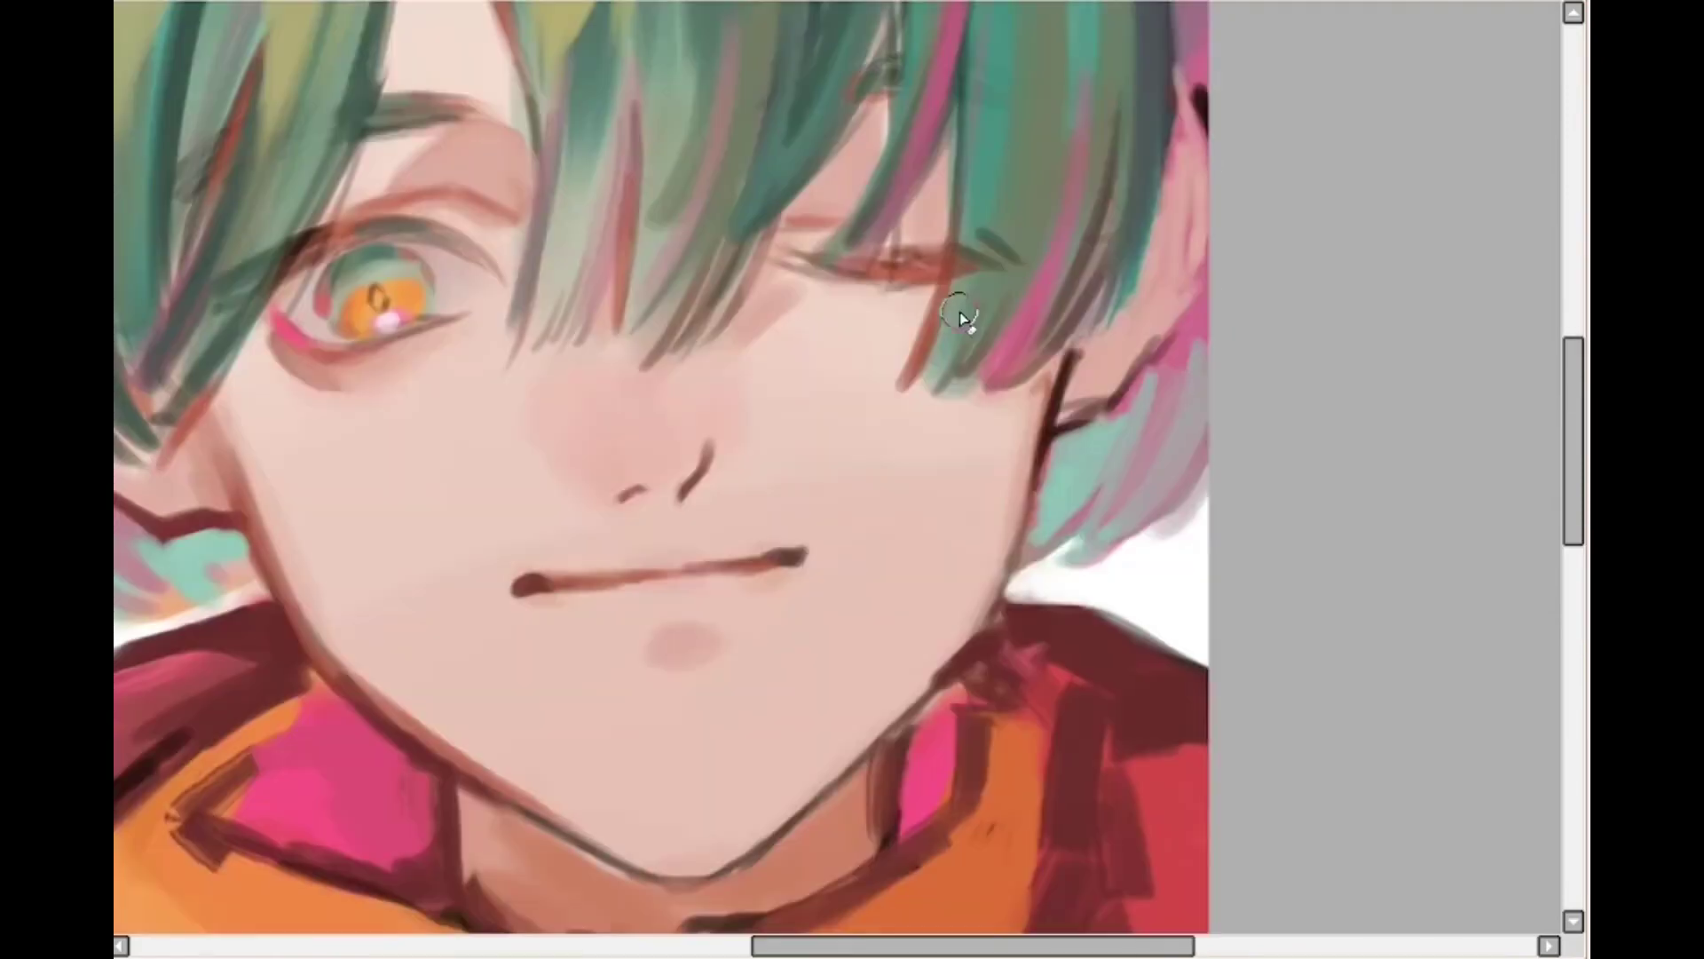
pyautogui.moveTo(708, 442)
pyautogui.mouseDown()
pyautogui.moveTo(681, 501)
pyautogui.moveTo(638, 494)
pyautogui.moveTo(684, 490)
pyautogui.mouseUp()
pyautogui.click(799, 4)
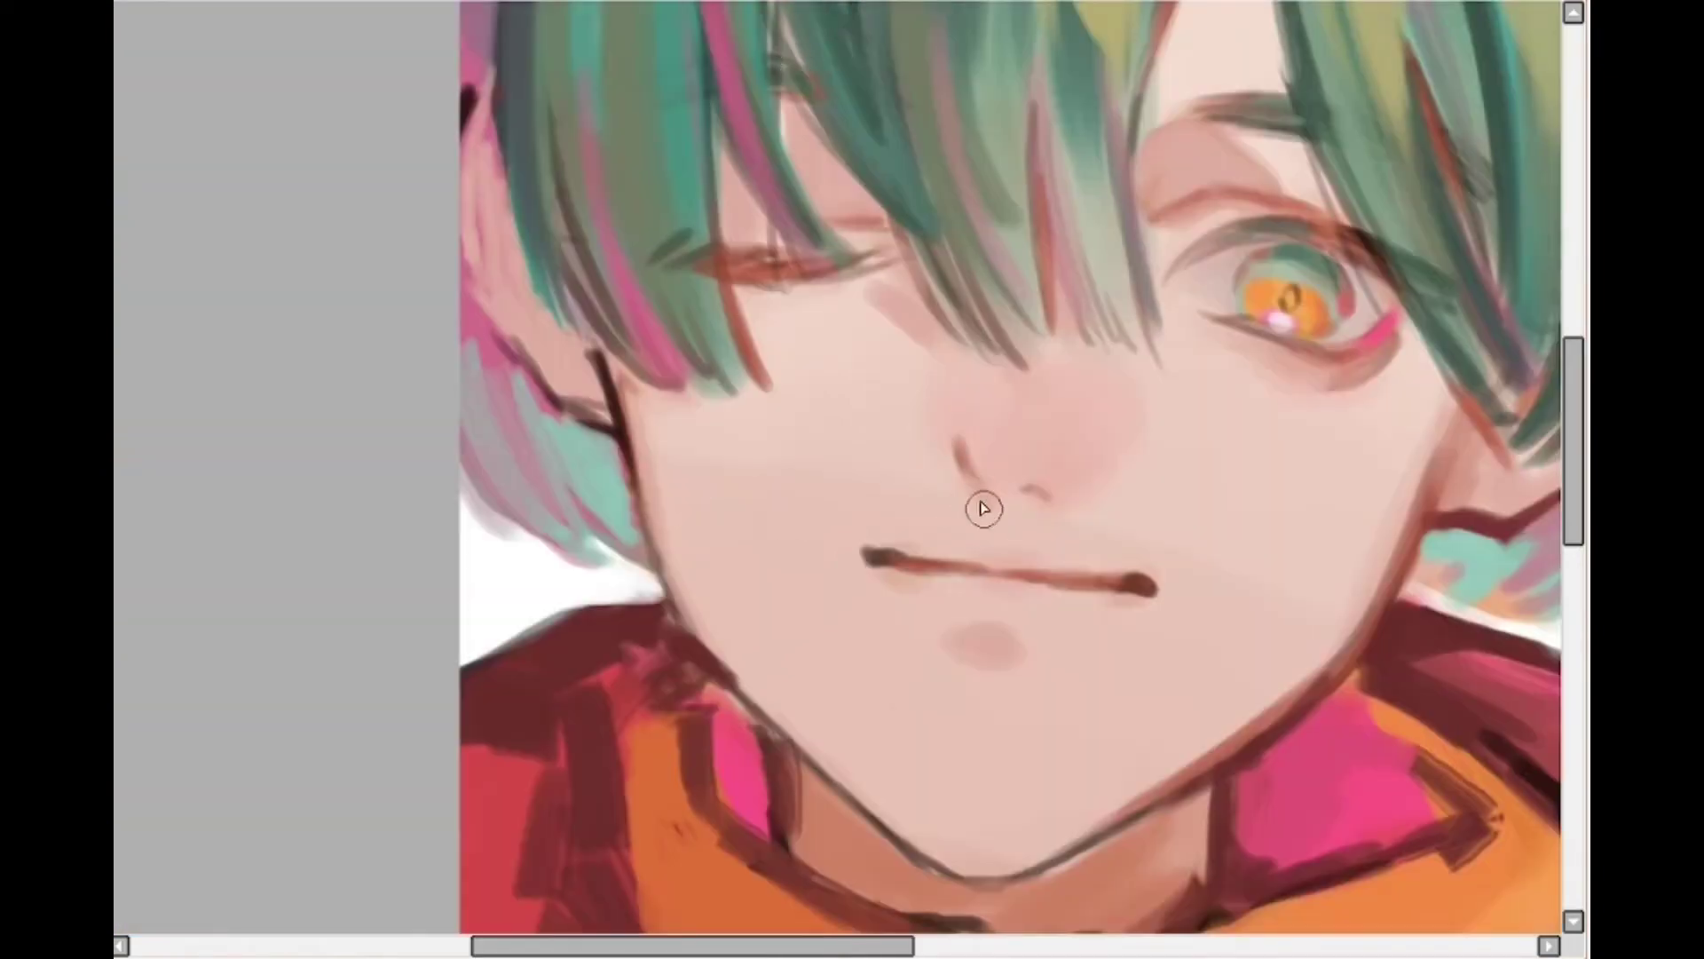
pyautogui.press('h')
pyautogui.scroll(-5, 983, 508)
pyautogui.scroll(6, 722, 506)
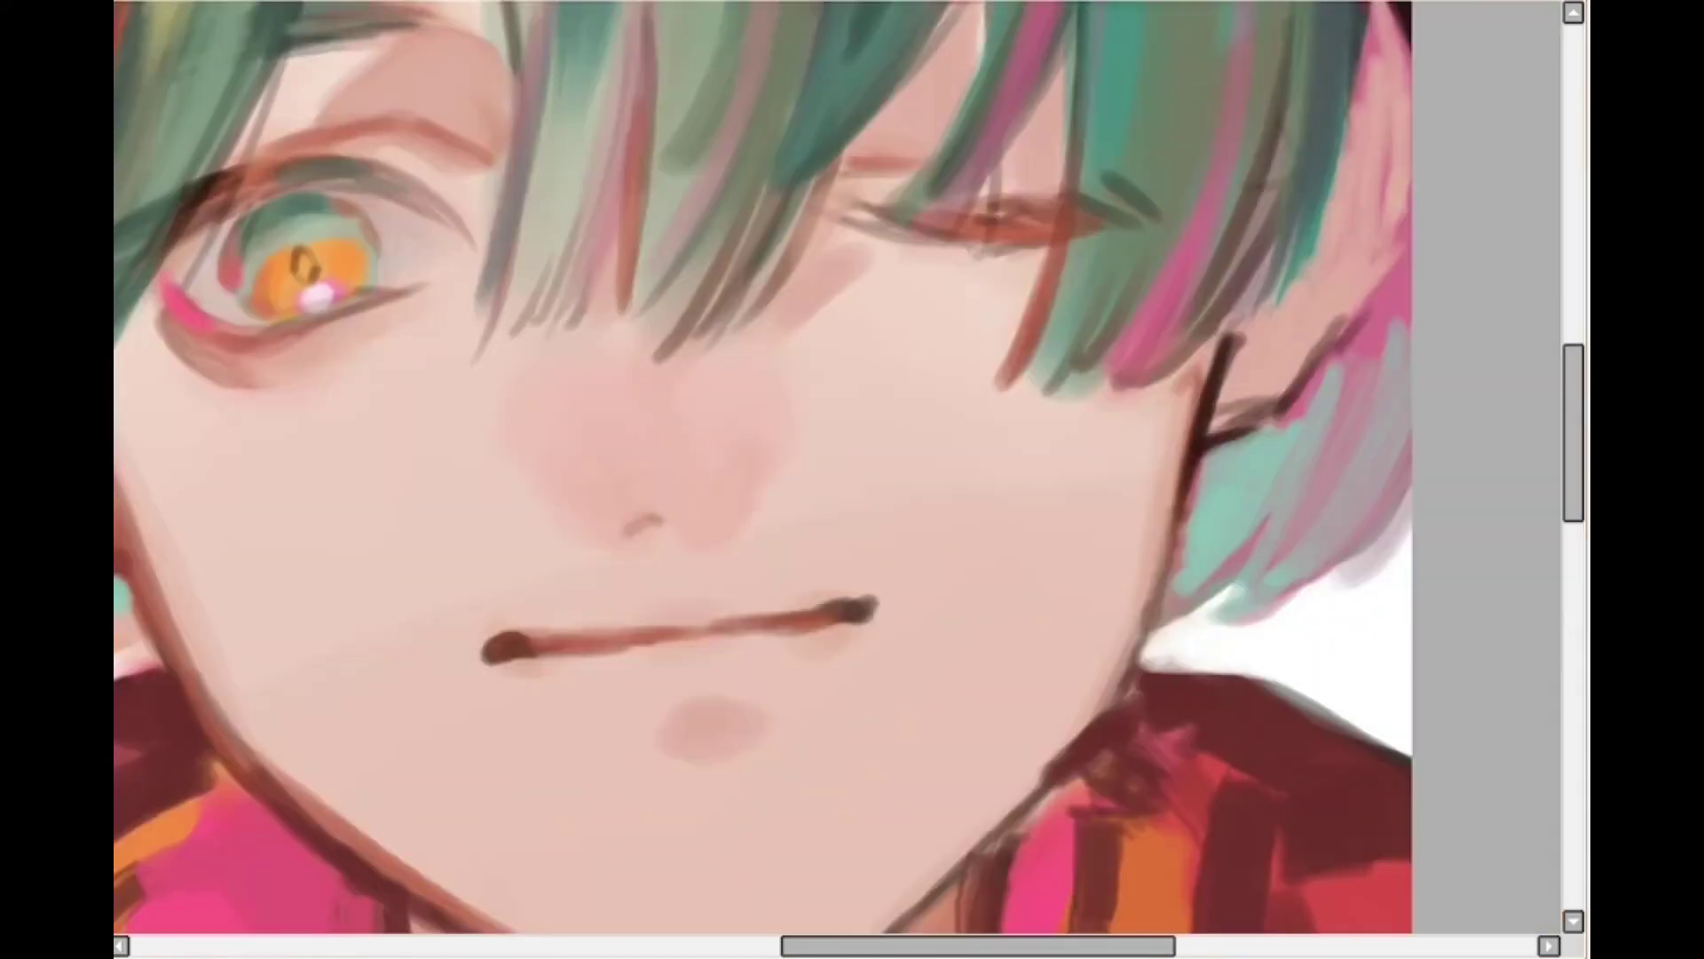
pyautogui.scroll(-6, 722, 524)
pyautogui.press('h')
pyautogui.scroll(8, 723, 524)
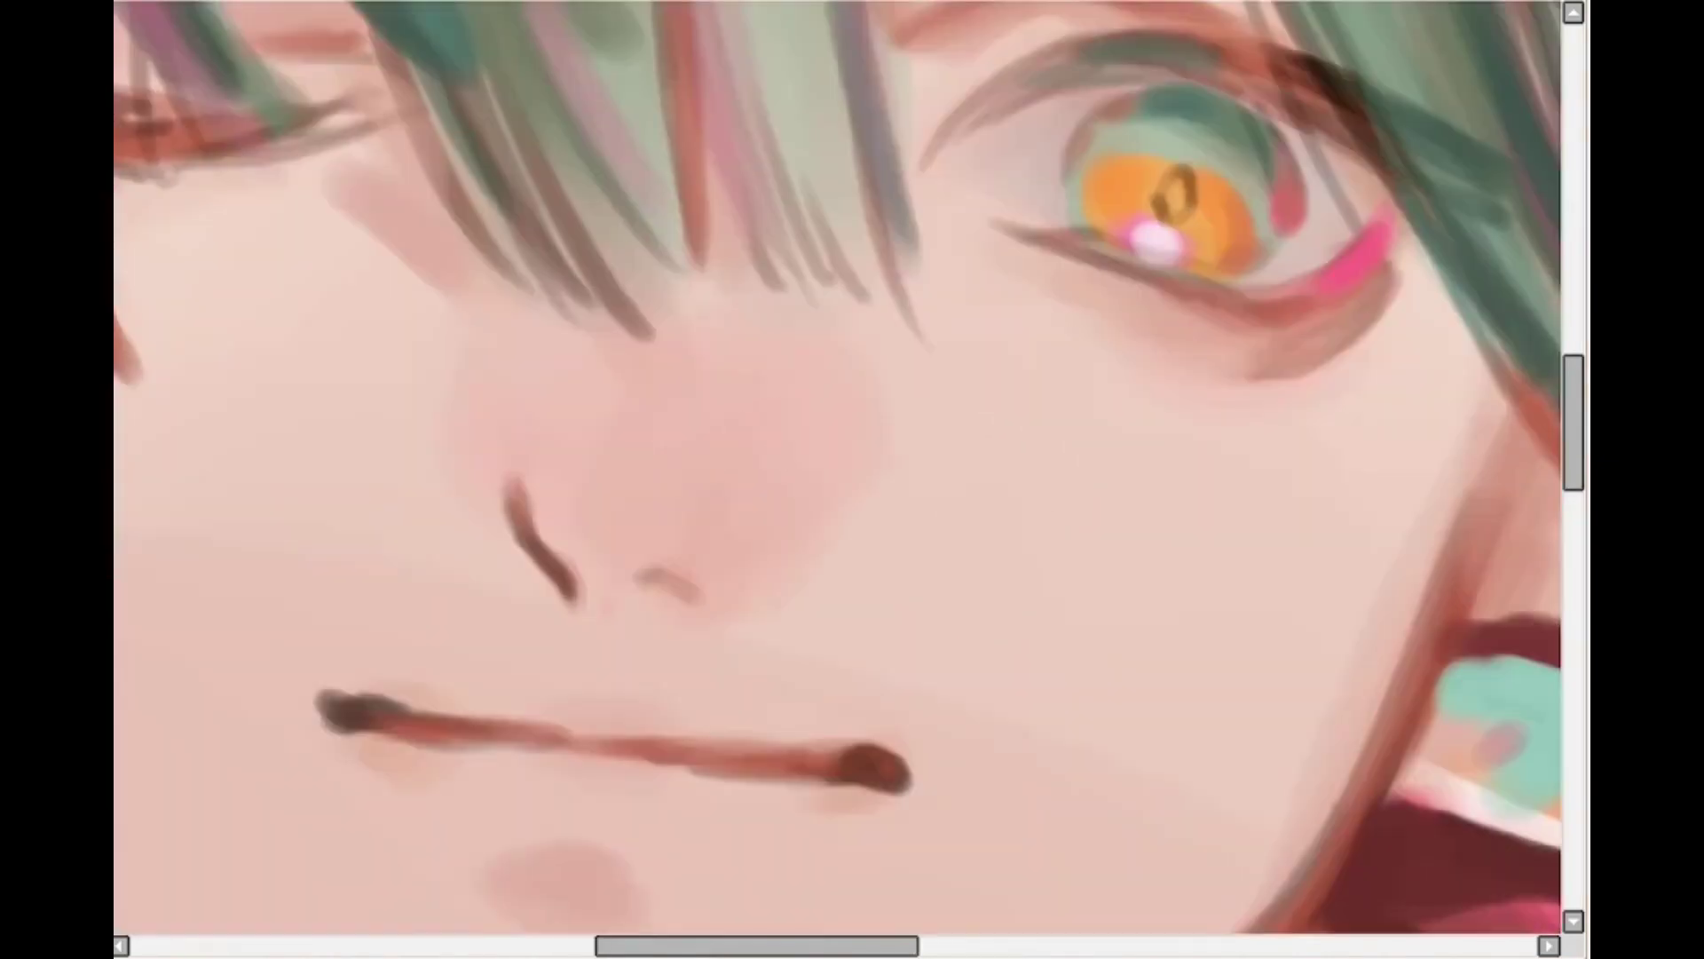
# Fade the upper end of the dark nose crease into the pink nose shading and unmirror the canvas view
pyautogui.scroll(-6, 628, 399)
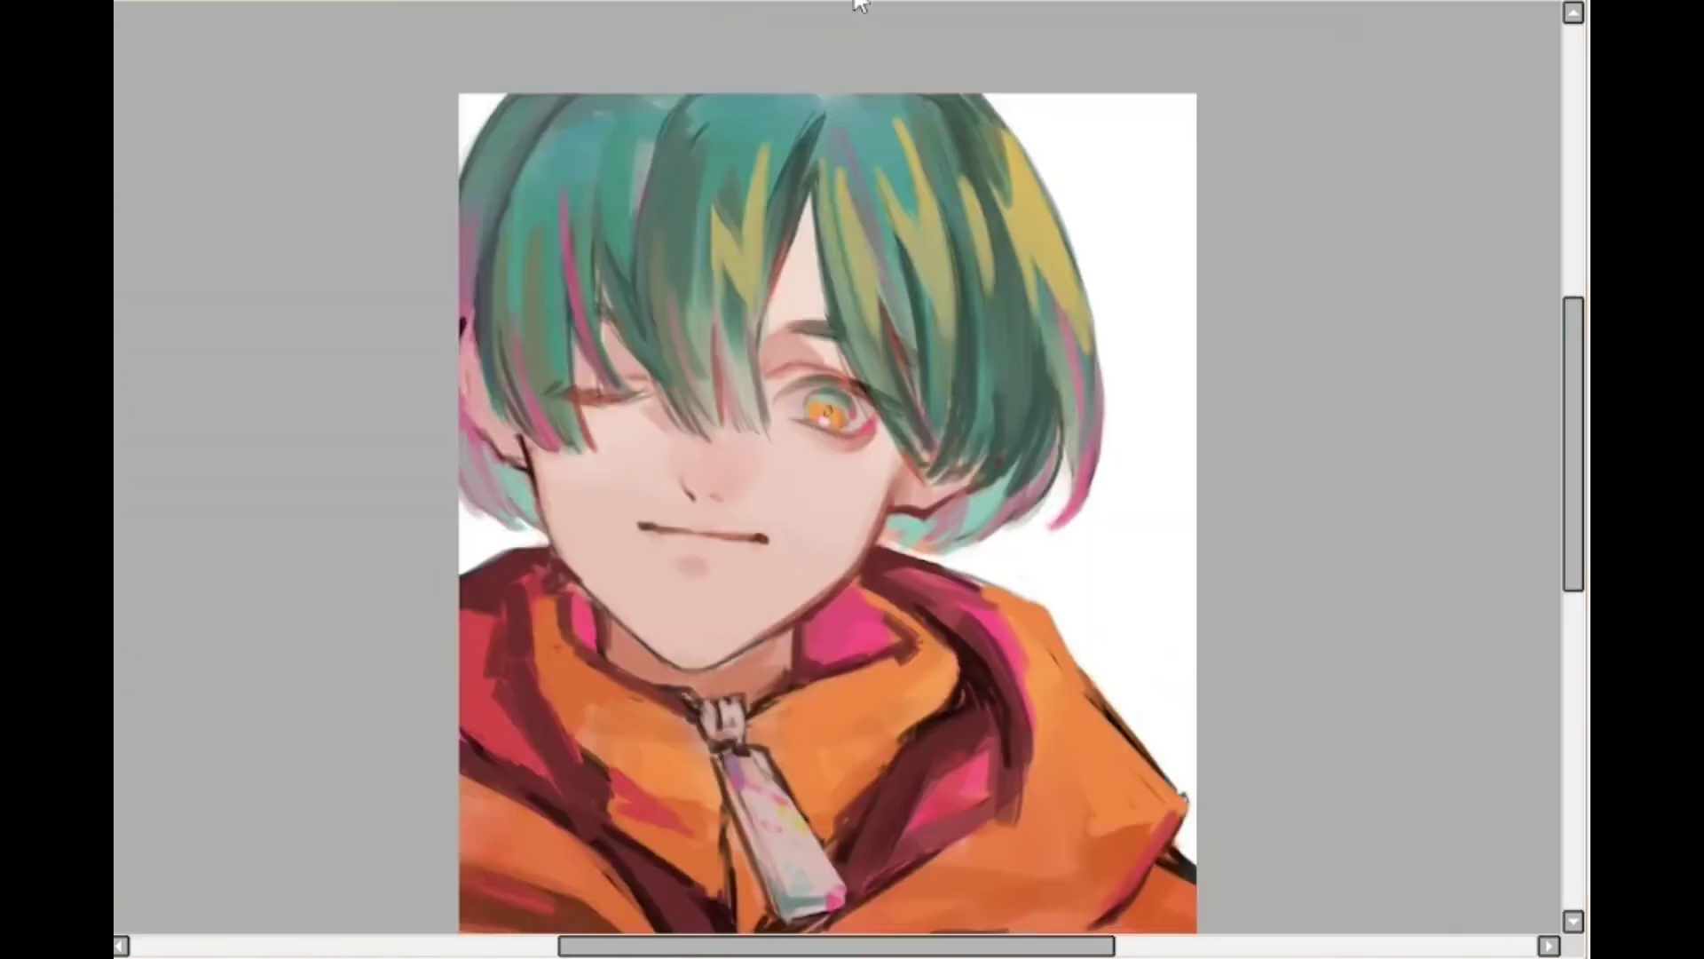
pyautogui.press('h')
pyautogui.scroll(7, 1027, 275)
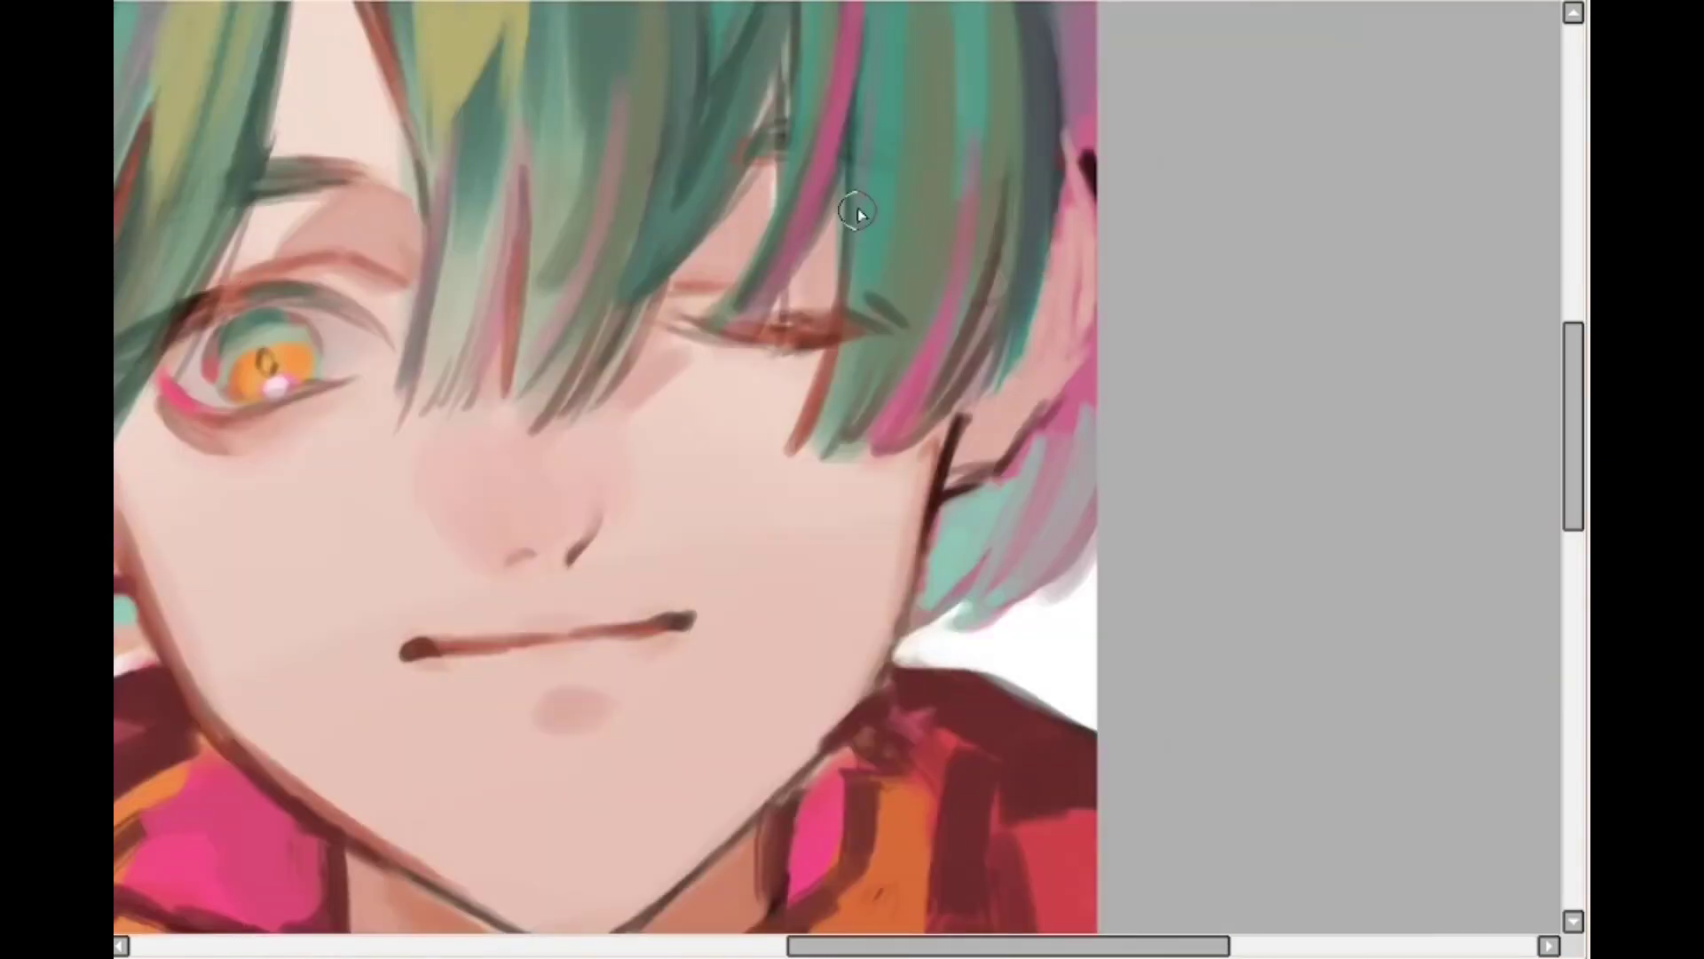
pyautogui.scroll(-6, 857, 213)
pyautogui.scroll(-2, 392, 494)
pyautogui.scroll(8, 393, 495)
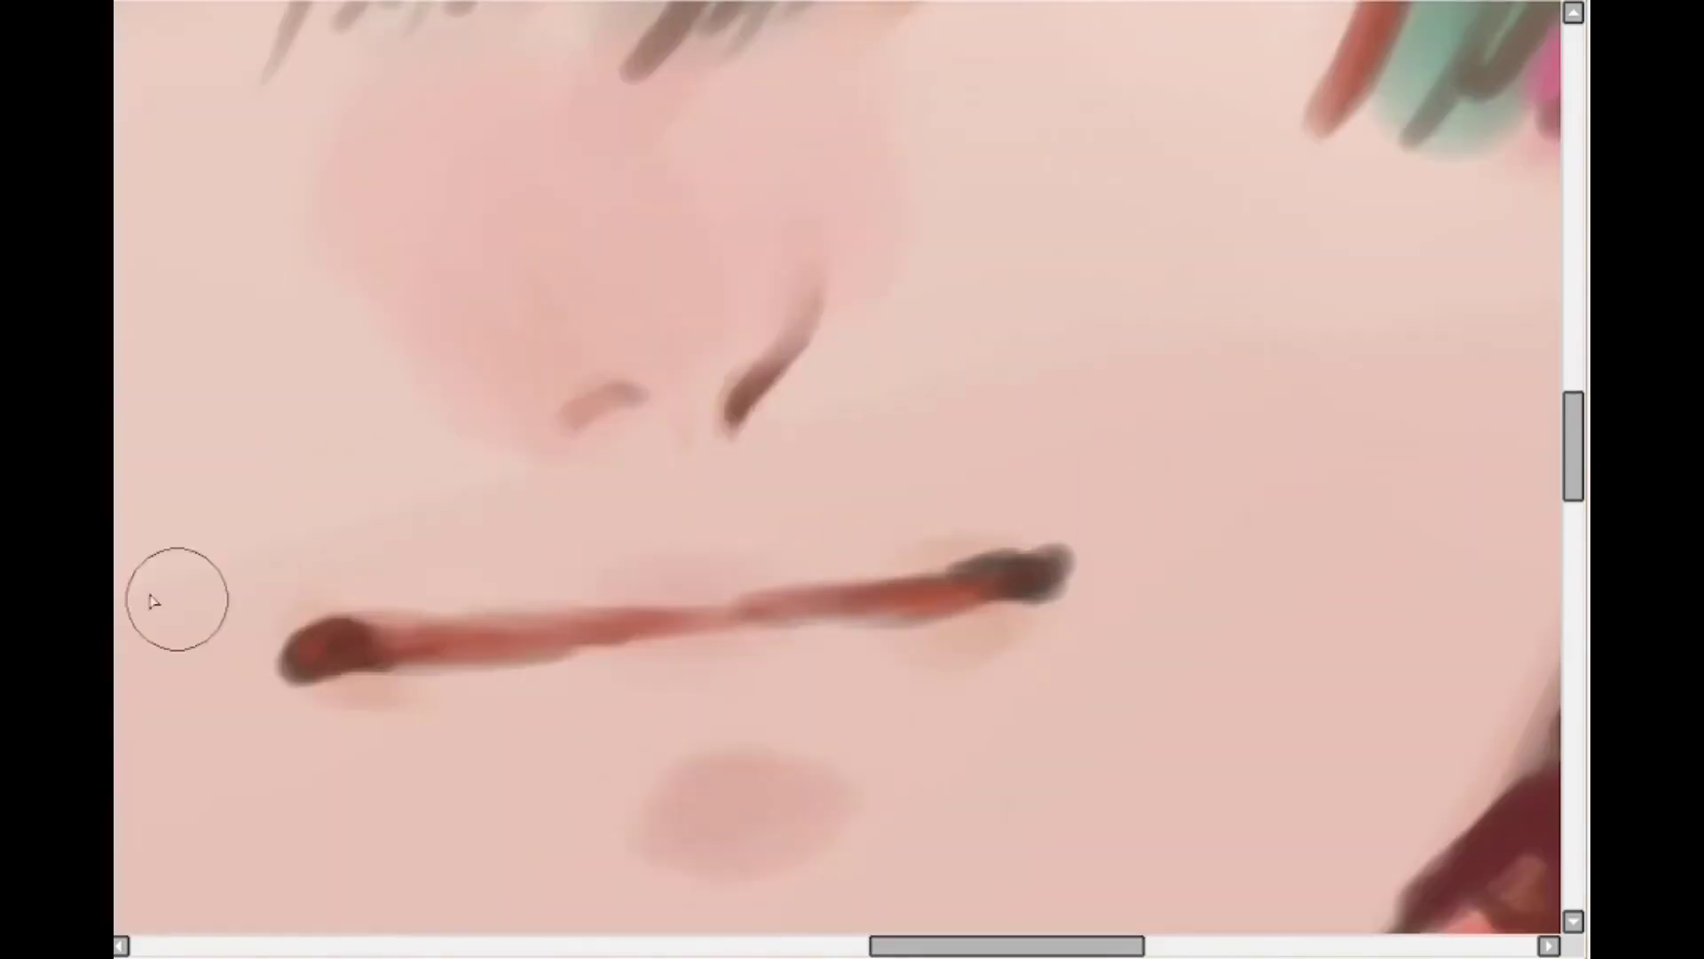
# Reinforce the outer hair locks on the open-eye side with thin dark maroon outline strokes
pyautogui.scroll(-6, 769, 269)
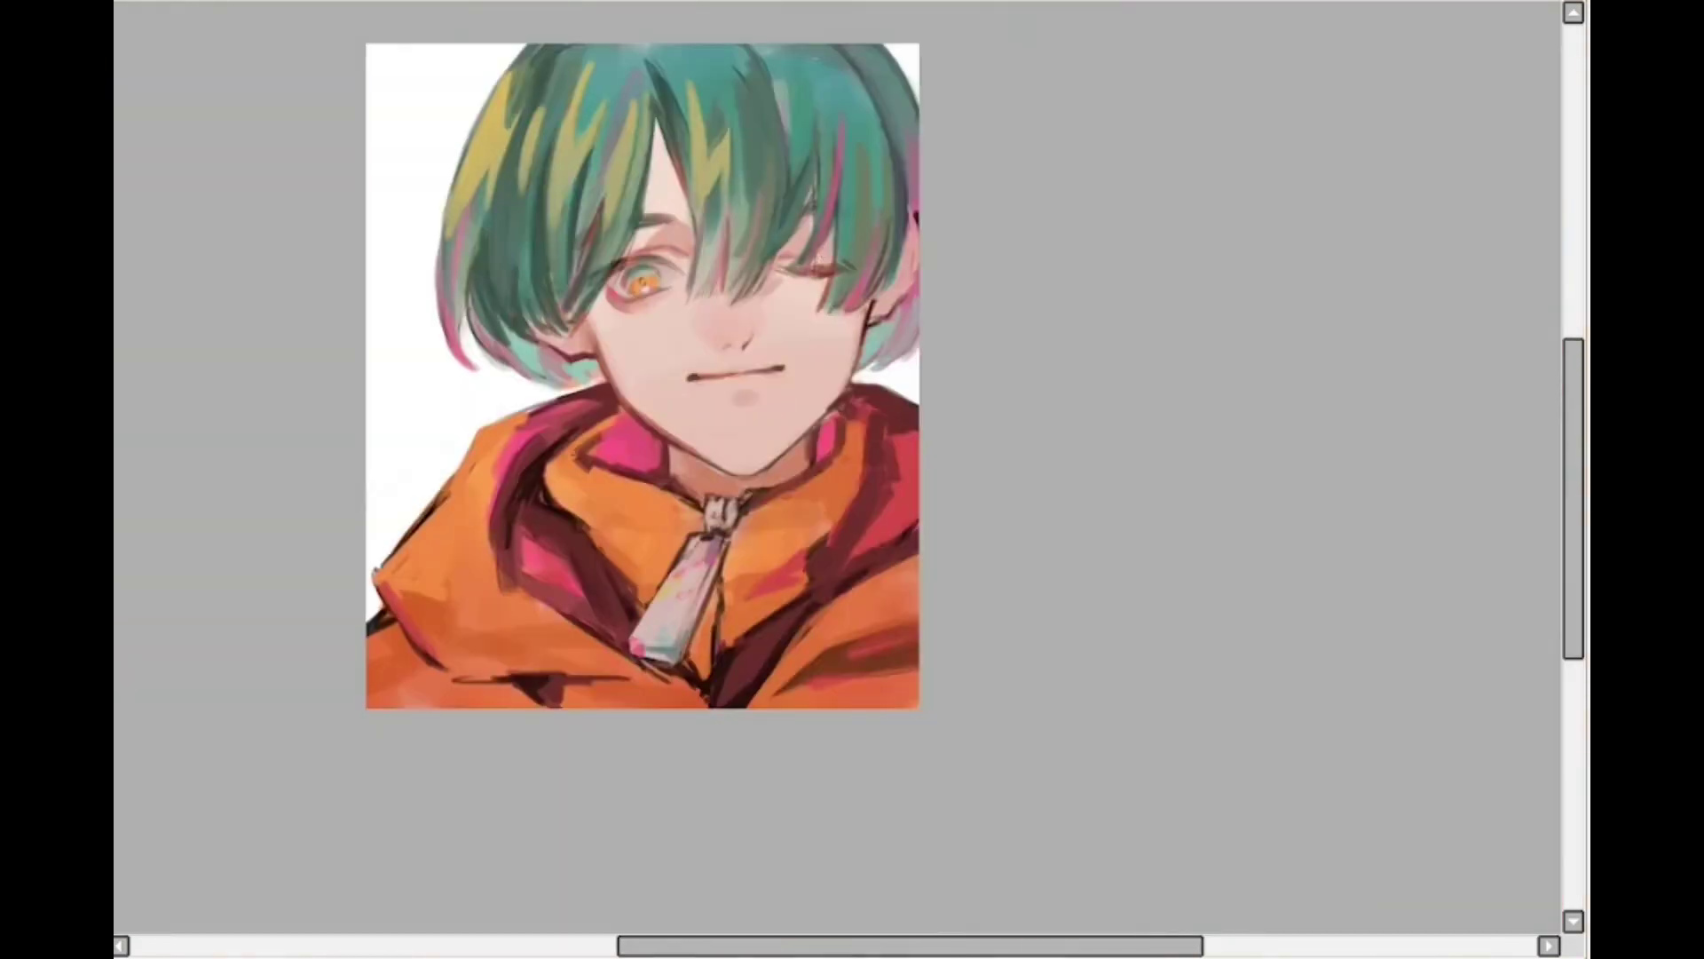
pyautogui.scroll(-2, 497, 525)
pyautogui.scroll(4, 497, 526)
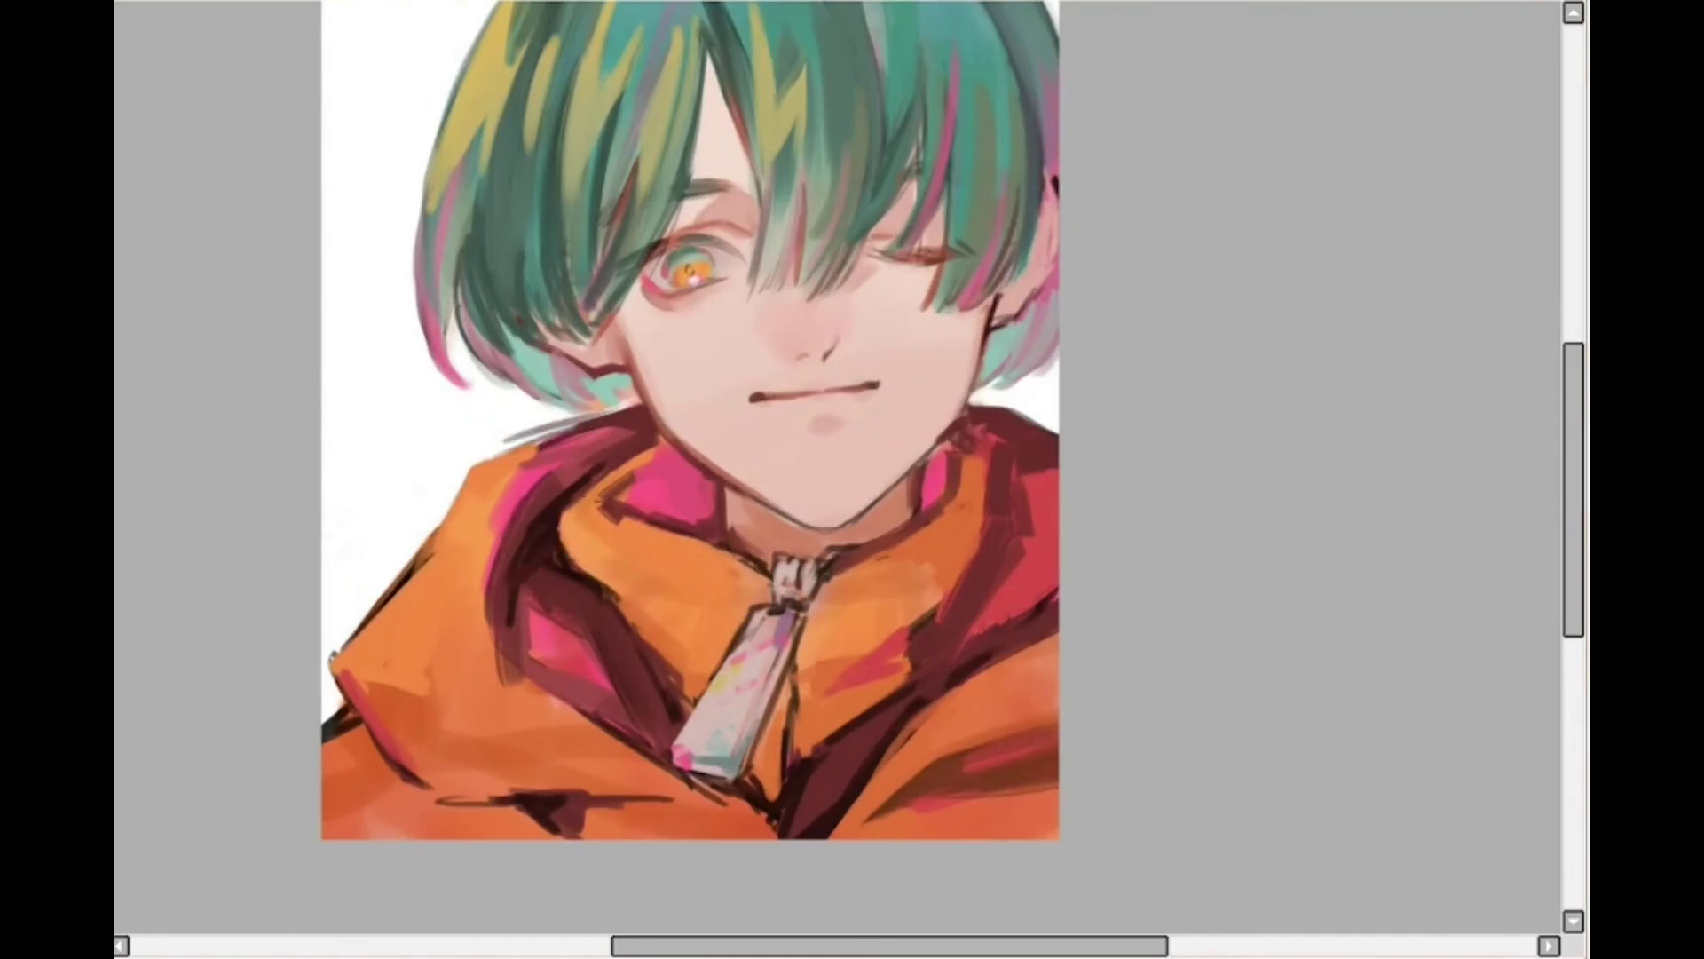
pyautogui.scroll(2, 494, 262)
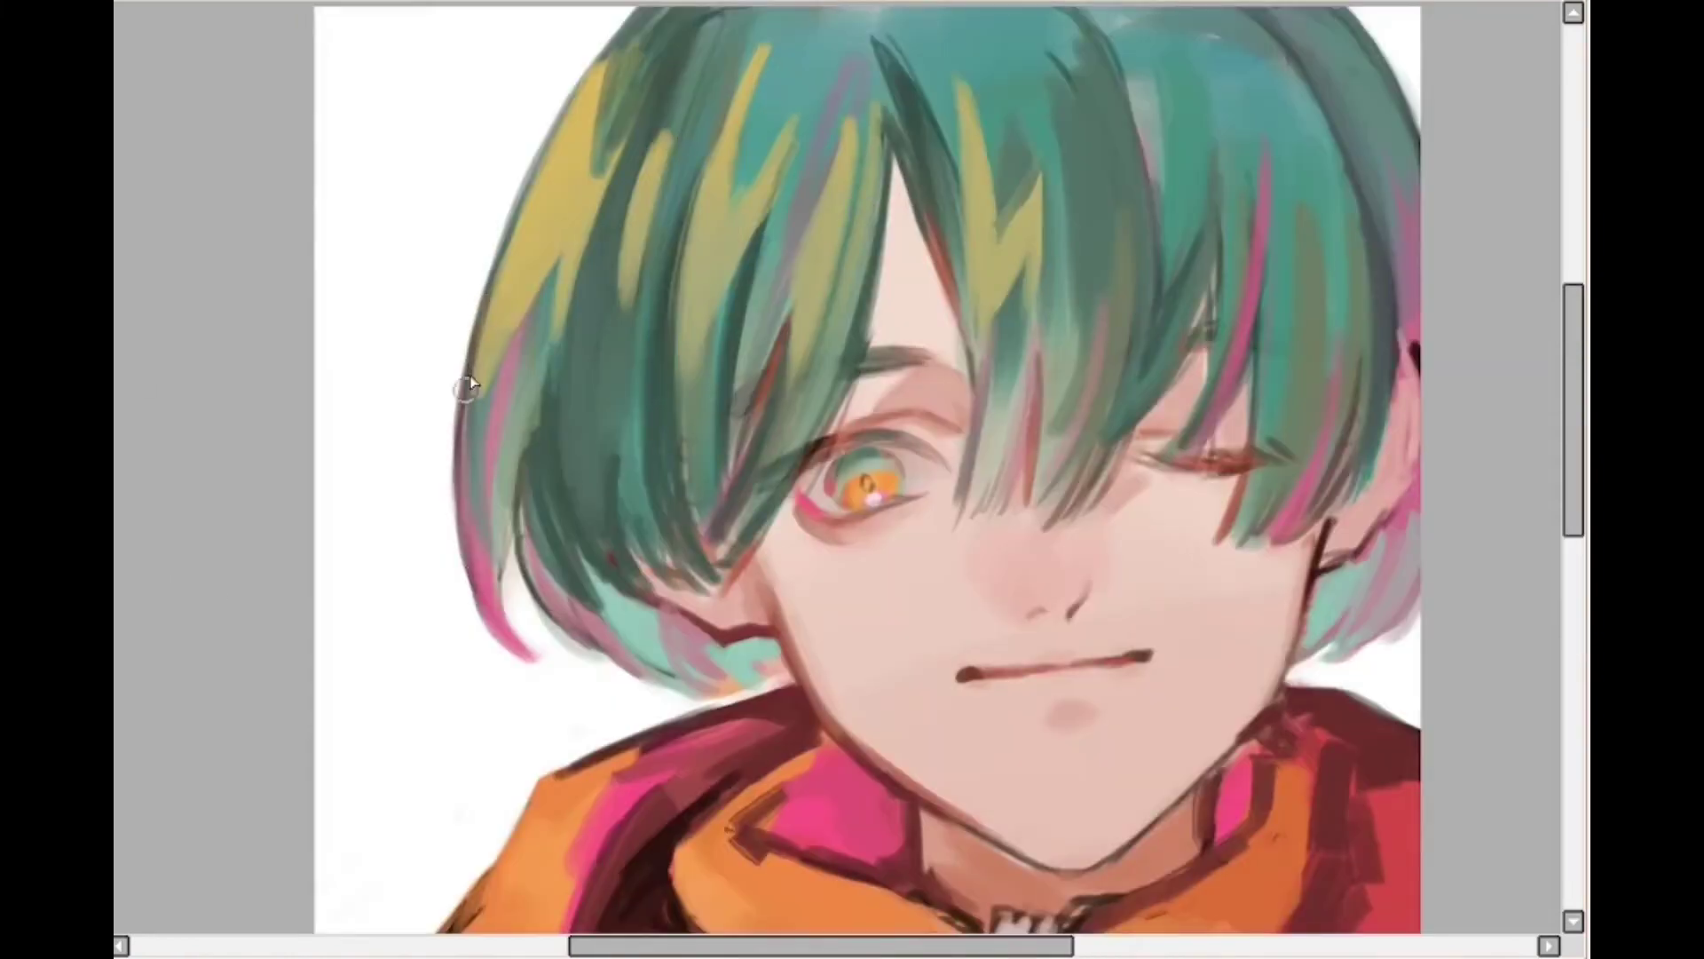
pyautogui.scroll(-2, 713, 296)
pyautogui.scroll(2, 713, 296)
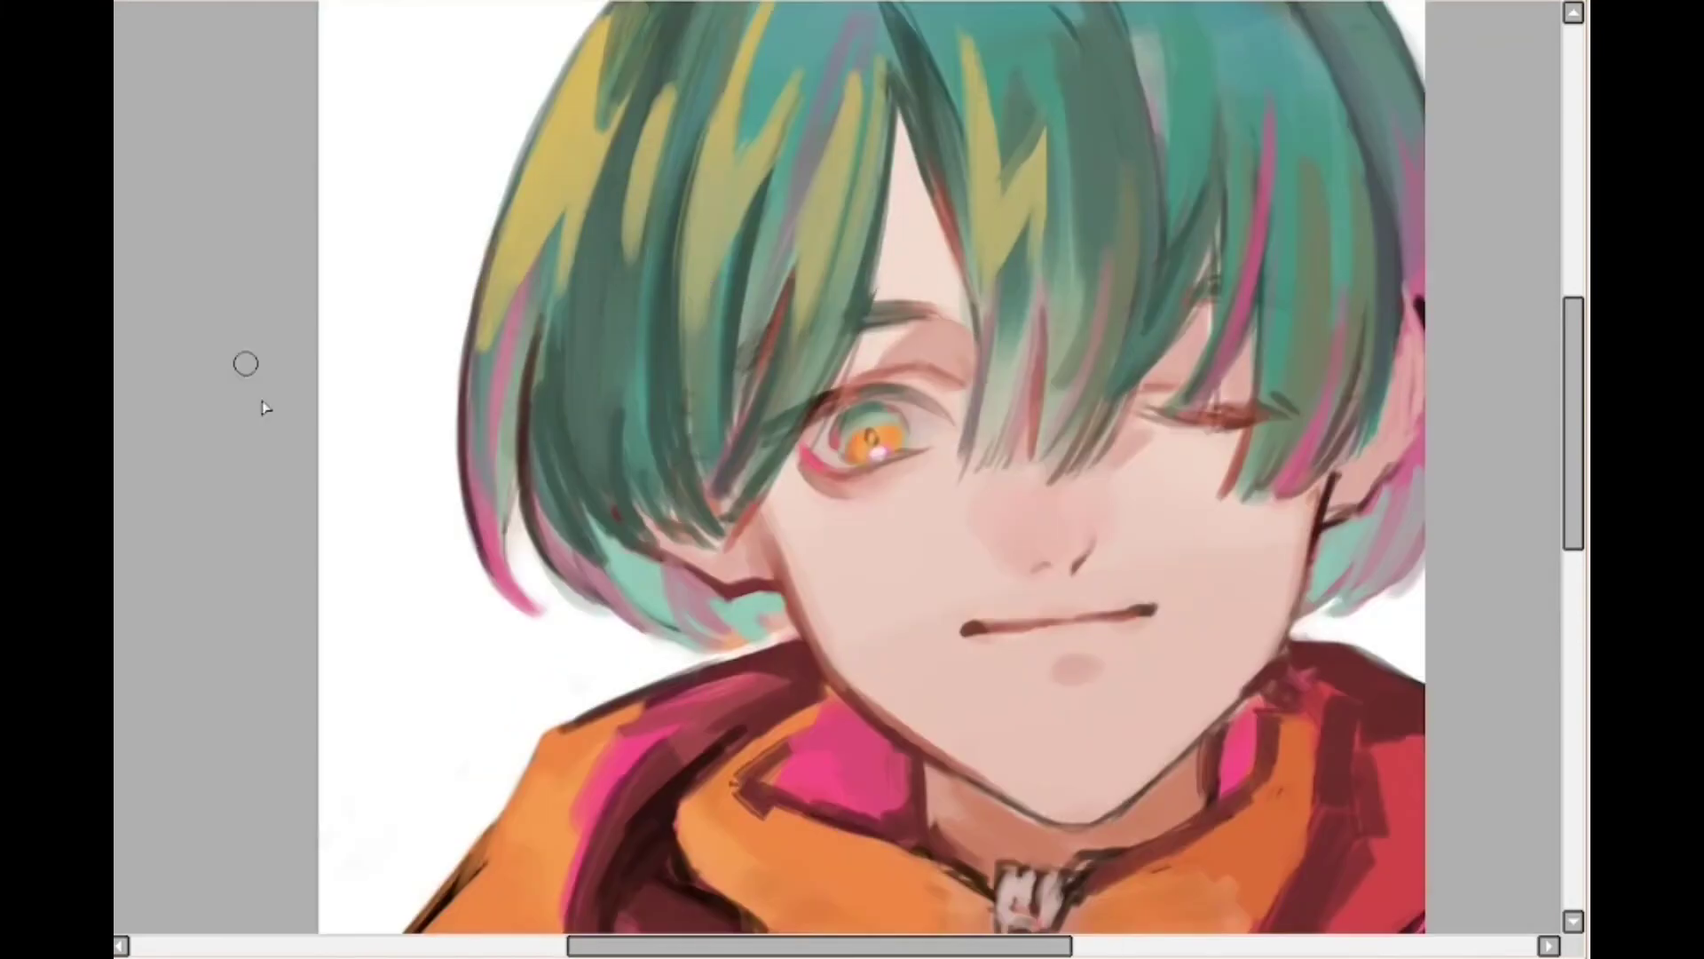
pyautogui.scroll(-2, 525, 449)
pyautogui.scroll(2, 662, 370)
pyautogui.moveTo(685, 295); pyautogui.dragTo(710, 383)
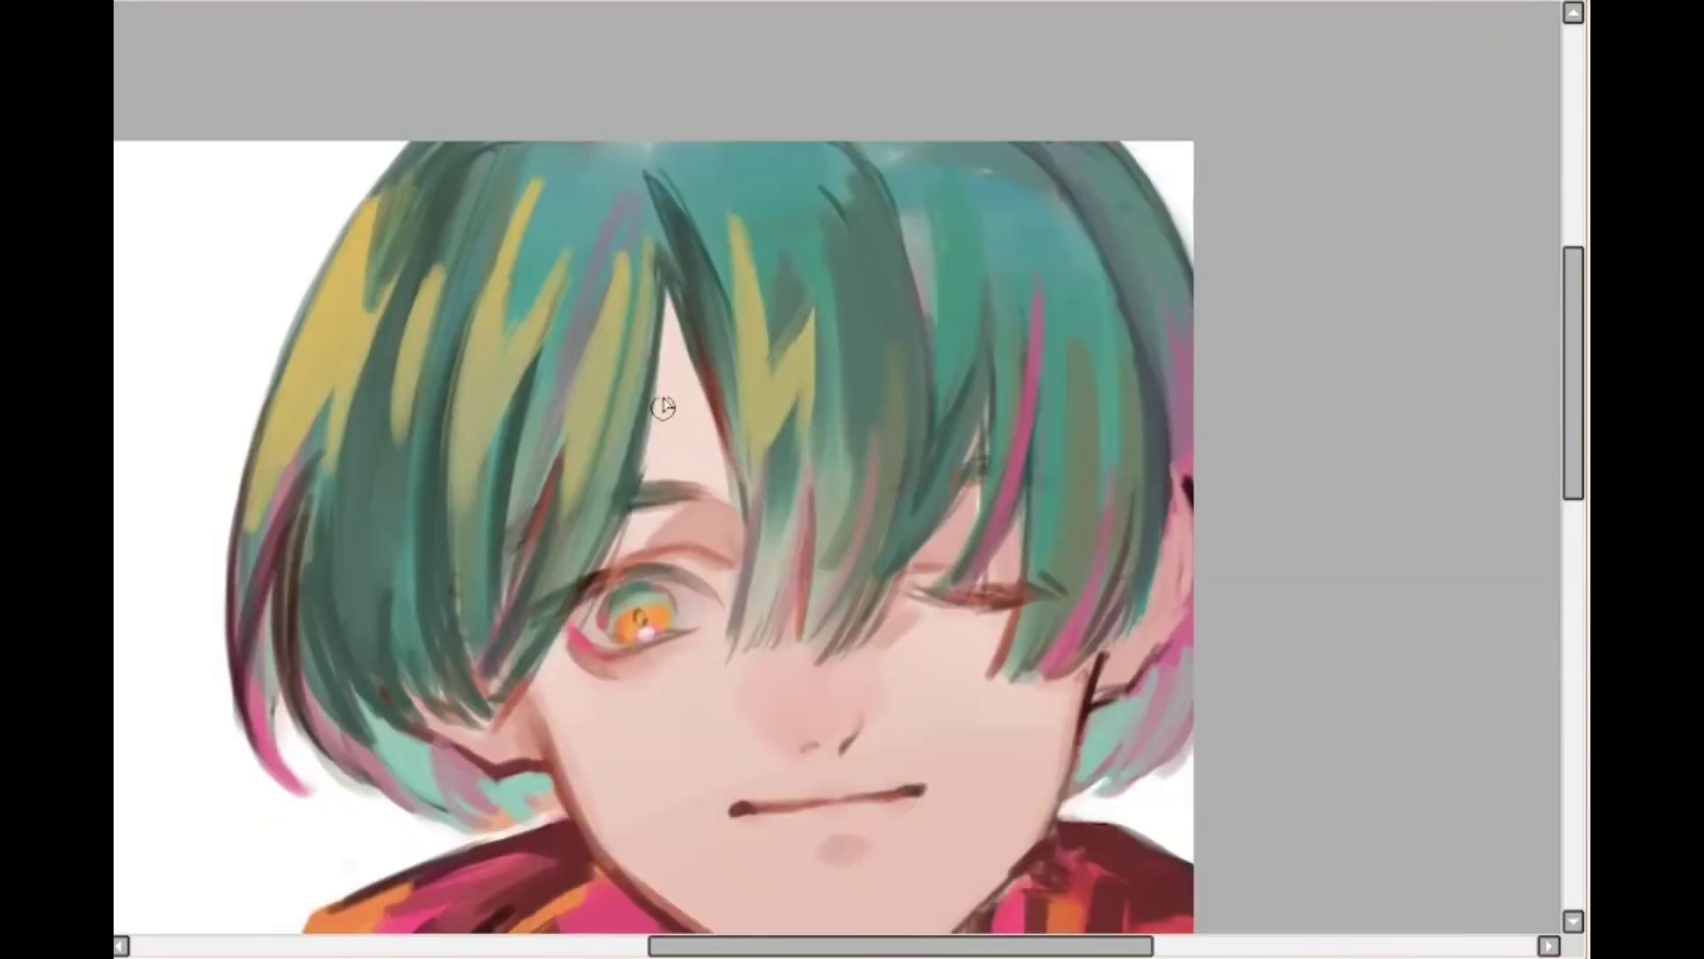
# Strengthen the dark maroon outlines along the hood's upper edge and shoulder and around the zipper pull
pyautogui.scroll(-3, 612, 327)
pyautogui.scroll(2, 536, 523)
pyautogui.moveTo(405, 628); pyautogui.dragTo(364, 749)
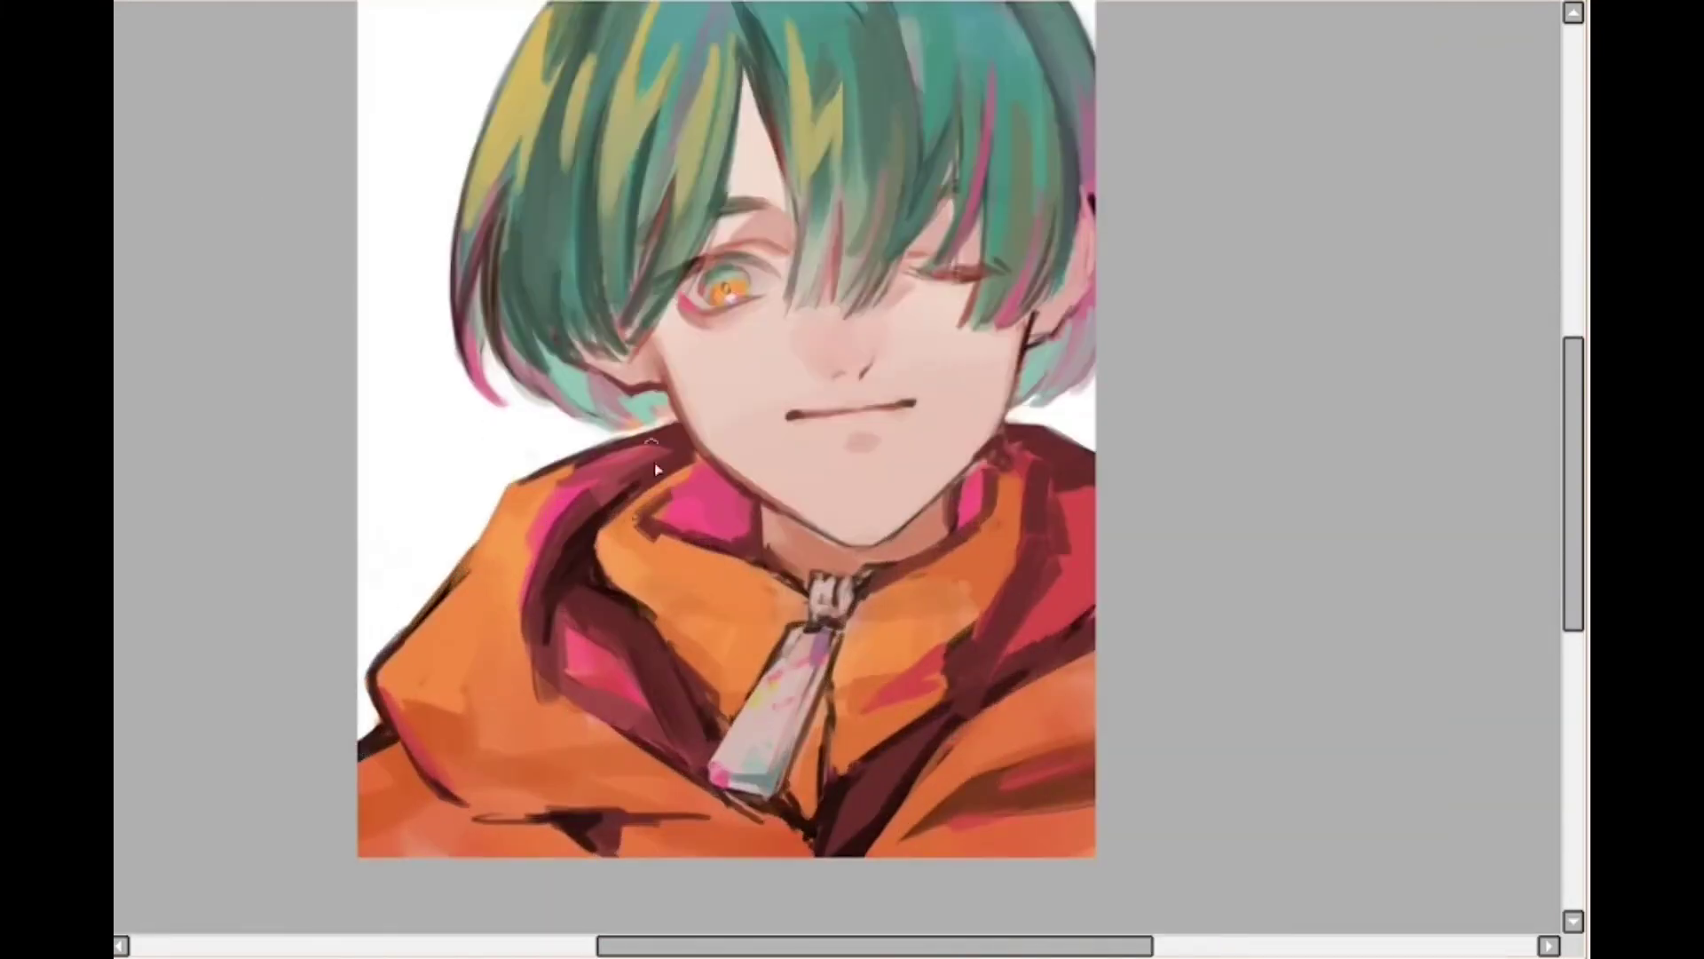
pyautogui.moveTo(661, 468); pyautogui.dragTo(604, 575)
pyautogui.moveTo(787, 629); pyautogui.dragTo(711, 769)
pyautogui.moveTo(998, 430); pyautogui.dragTo(983, 449)
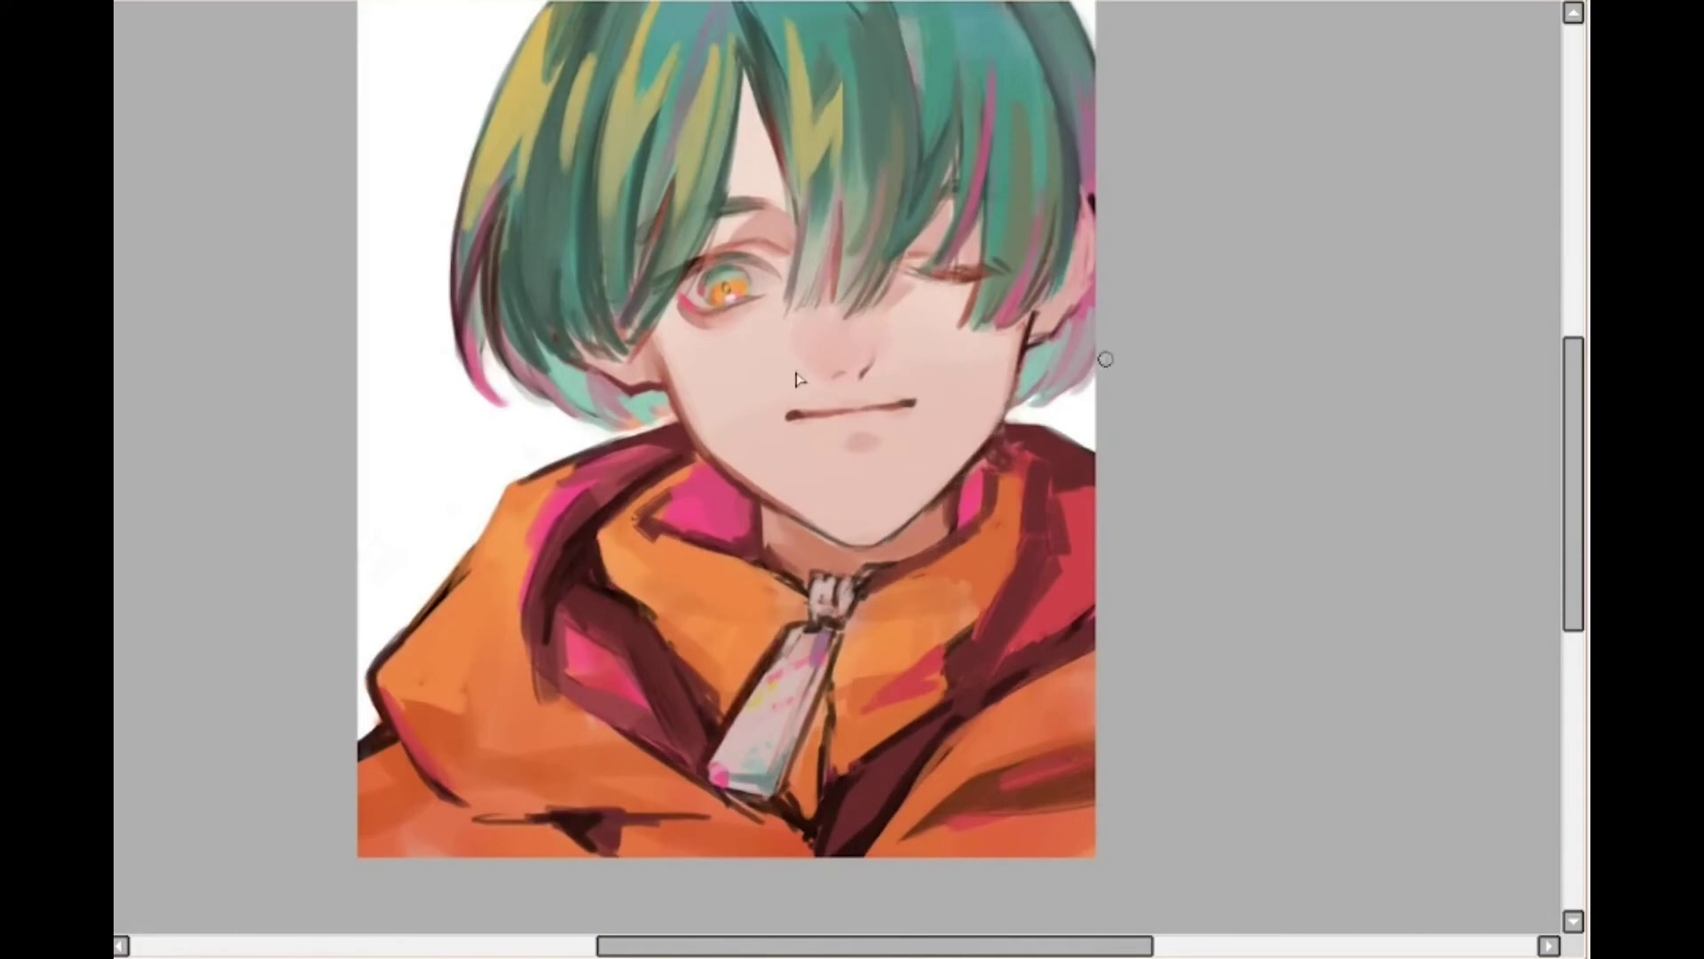
# Paint a pale yellow diamond highlight on the nose and a pale yellow light shape along the open-eye side's cheek and jaw
pyautogui.scroll(2, 715, 222)
pyautogui.scroll(-4, 912, 427)
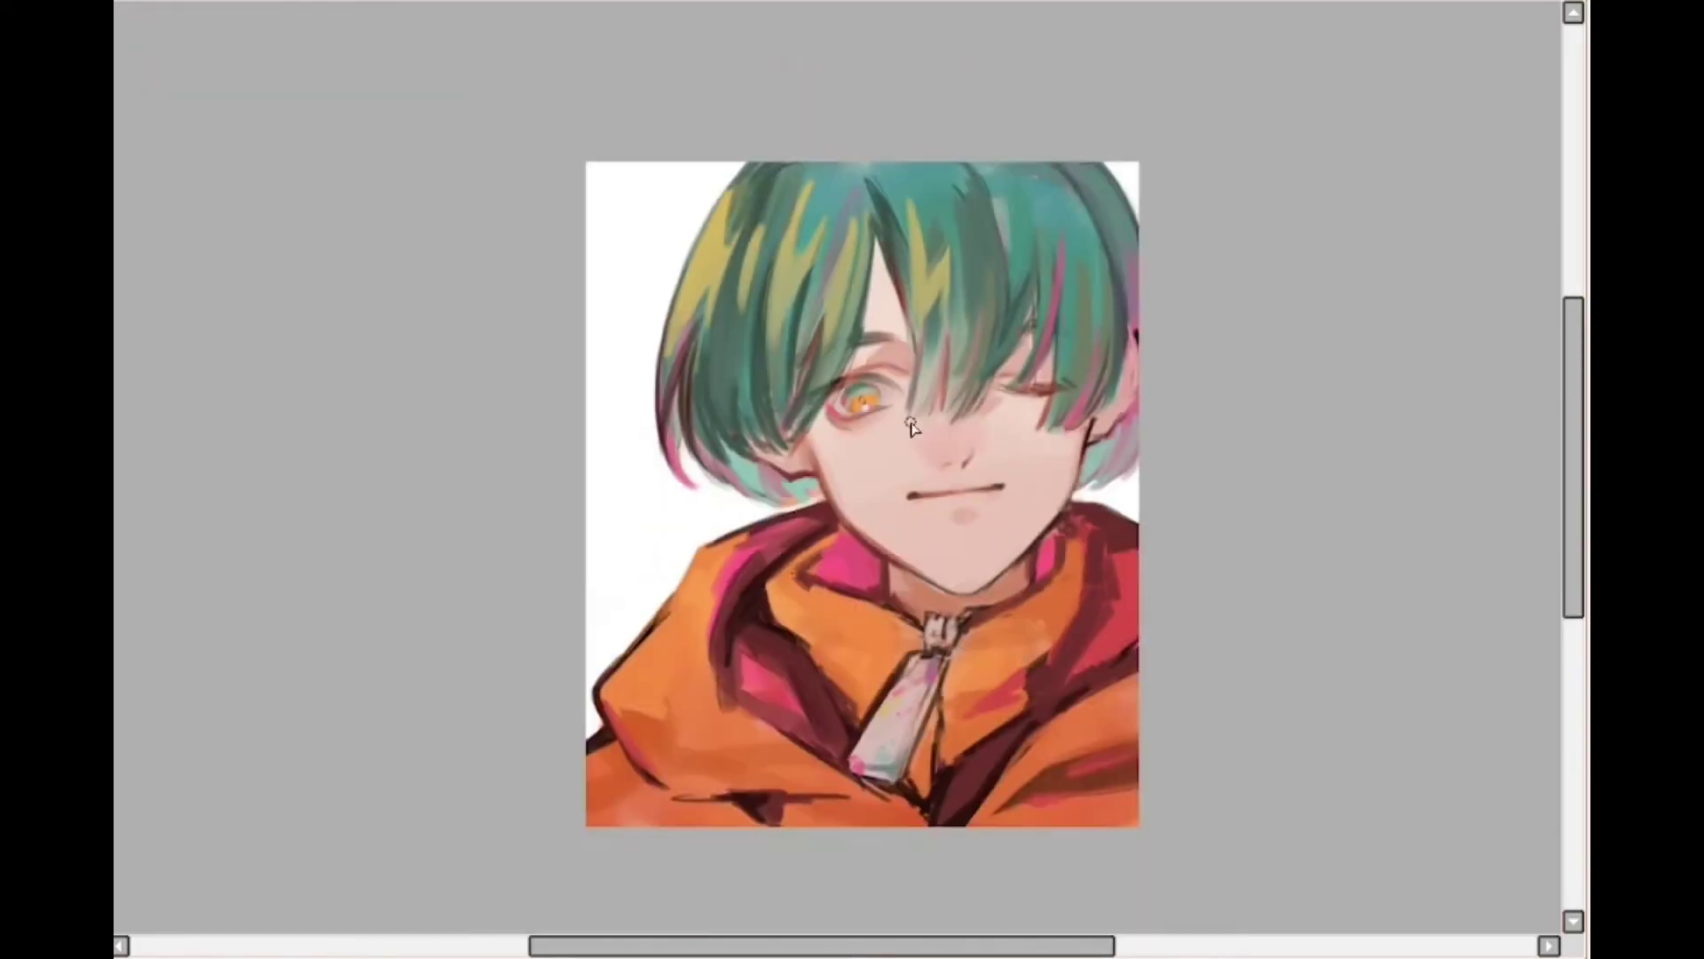
pyautogui.scroll(3, 977, 456)
pyautogui.moveTo(814, 411)
pyautogui.mouseDown()
pyautogui.moveTo(890, 426)
pyautogui.moveTo(878, 388)
pyautogui.mouseUp()
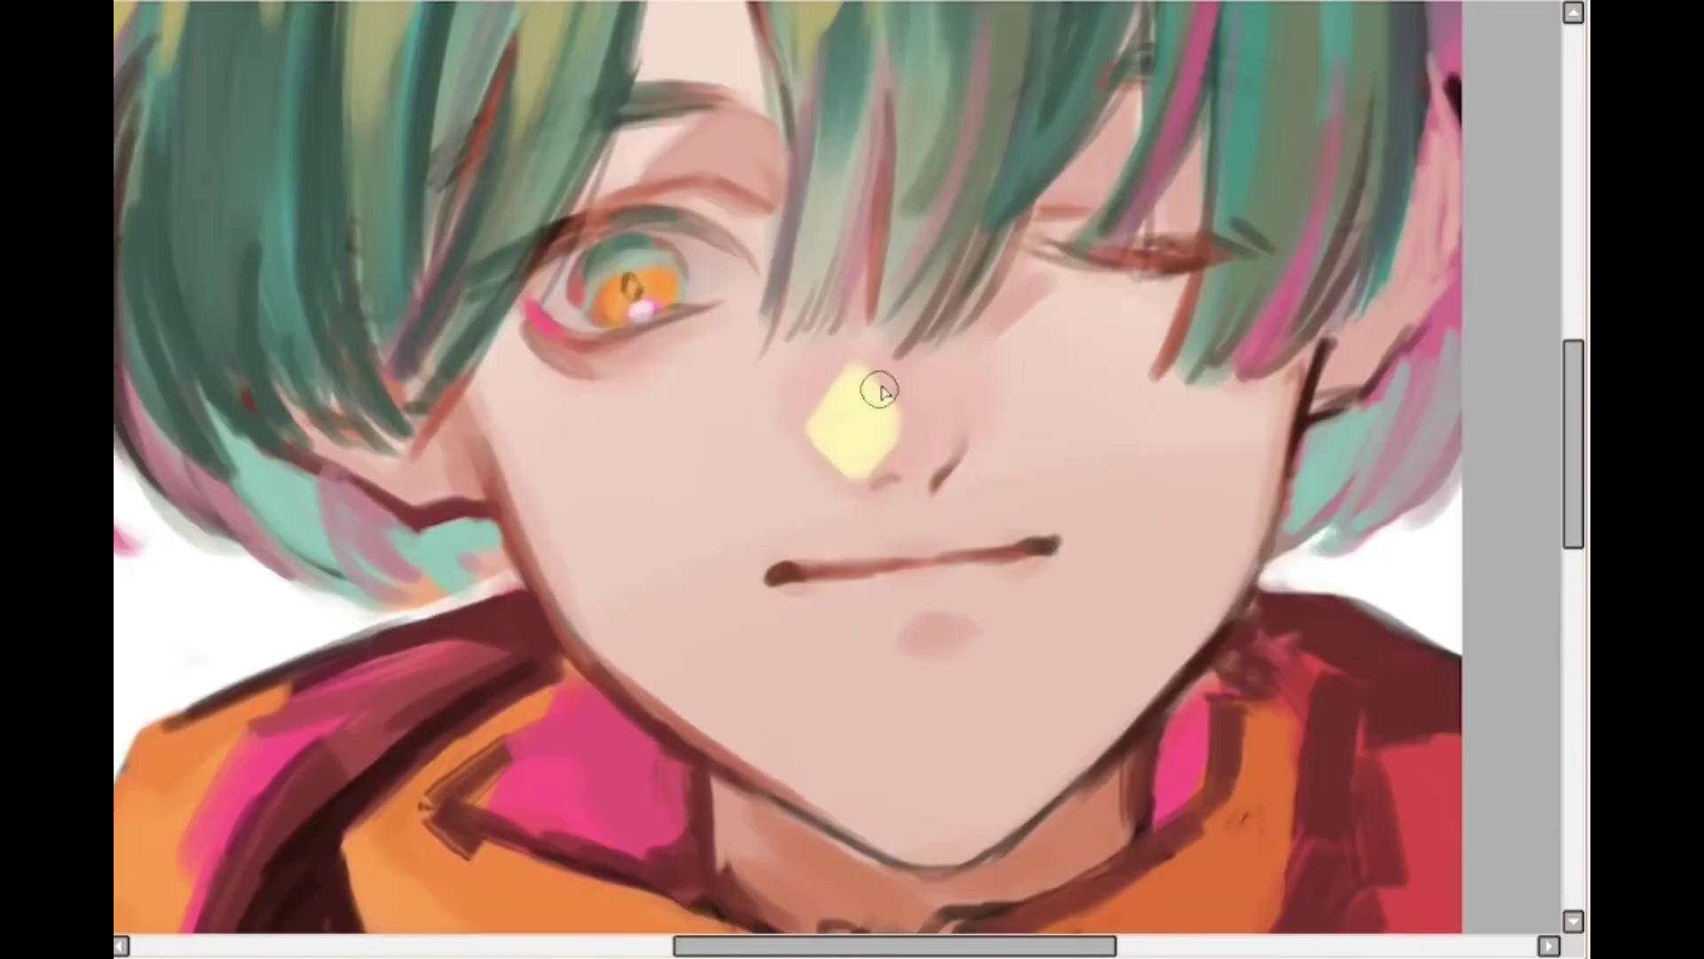
pyautogui.scroll(-4, 941, 396)
pyautogui.scroll(3, 881, 390)
pyautogui.moveTo(763, 446); pyautogui.dragTo(879, 626)
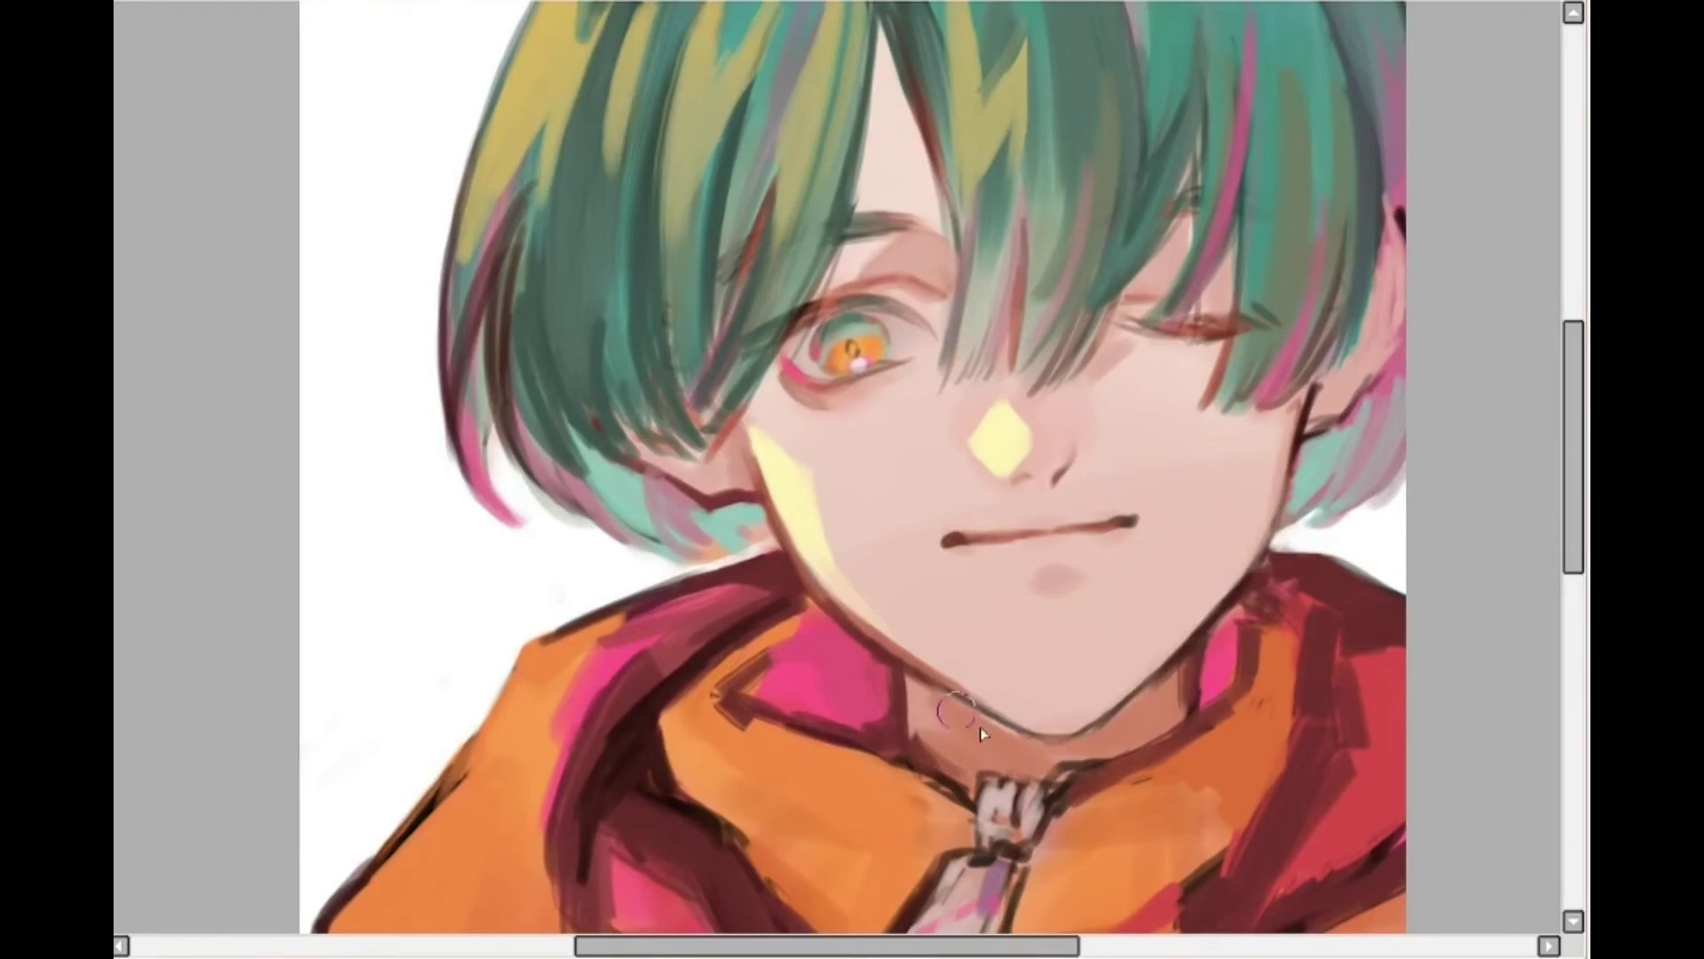
pyautogui.moveTo(868, 621); pyautogui.dragTo(959, 689)
# Paint a solid dark brown pupil and small pale yellow highlights in the open eye's orange iris
pyautogui.scroll(-3, 892, 594)
pyautogui.scroll(5, 917, 508)
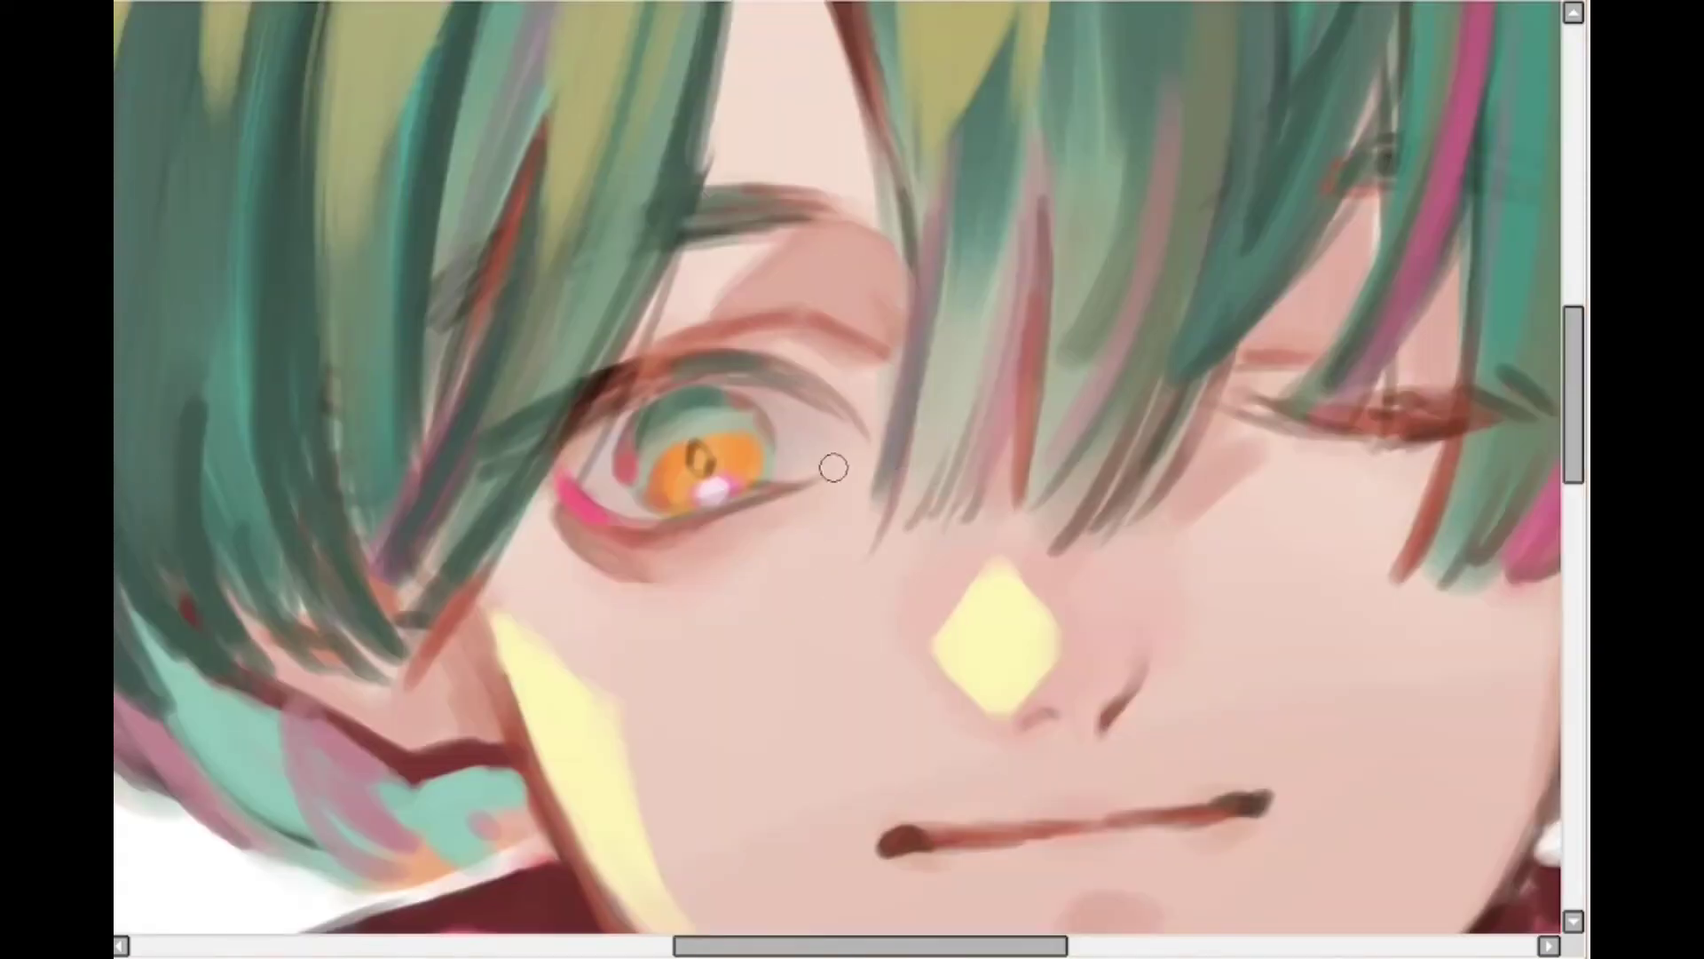
pyautogui.click(680, 494)
pyautogui.scroll(-4, 773, 383)
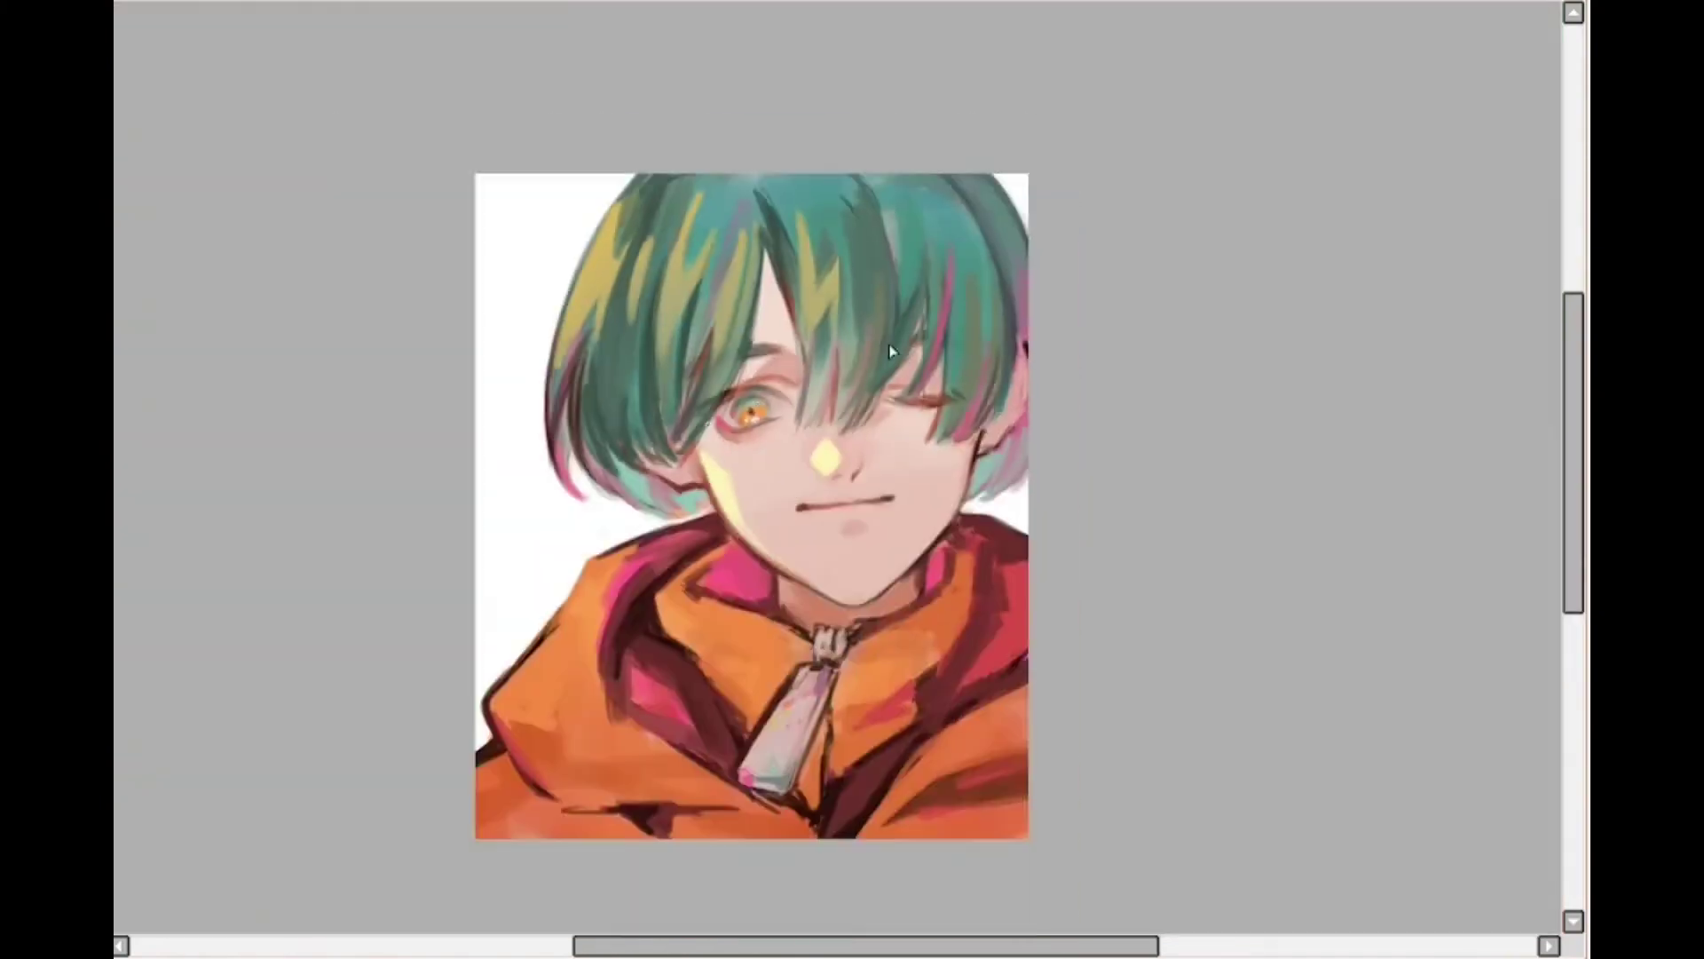
pyautogui.scroll(6, 785, 391)
pyautogui.moveTo(524, 451); pyautogui.dragTo(521, 470)
pyautogui.scroll(-2, 502, 388)
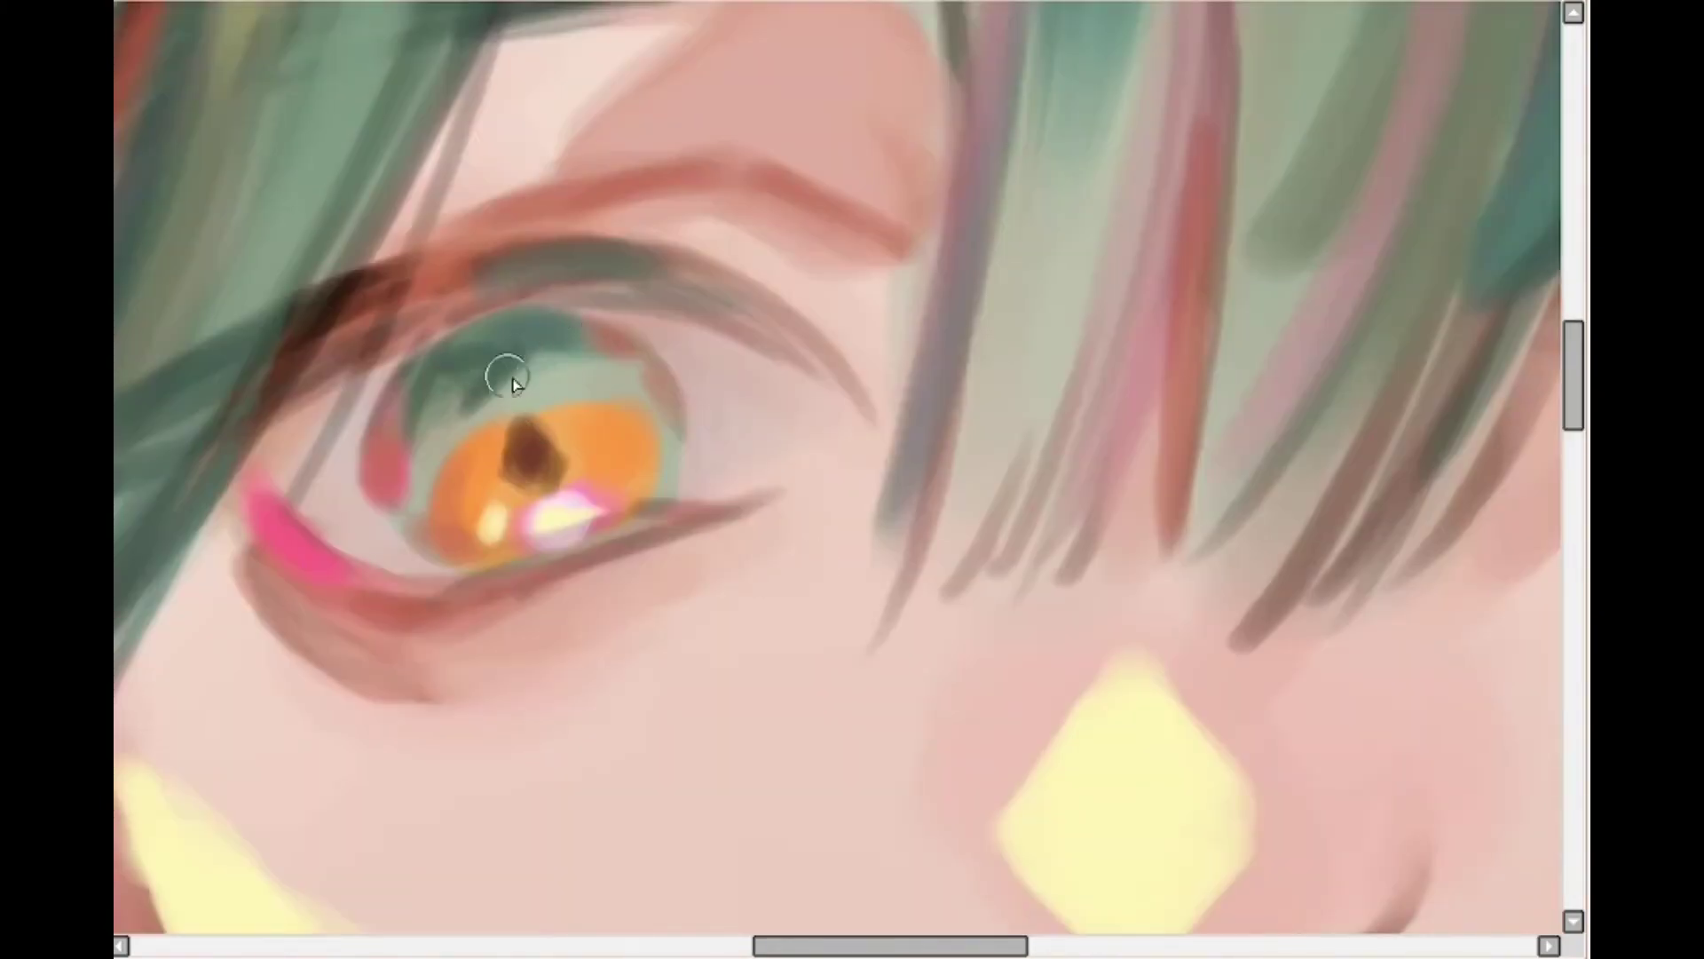
pyautogui.scroll(-4, 616, 362)
pyautogui.scroll(4, 612, 346)
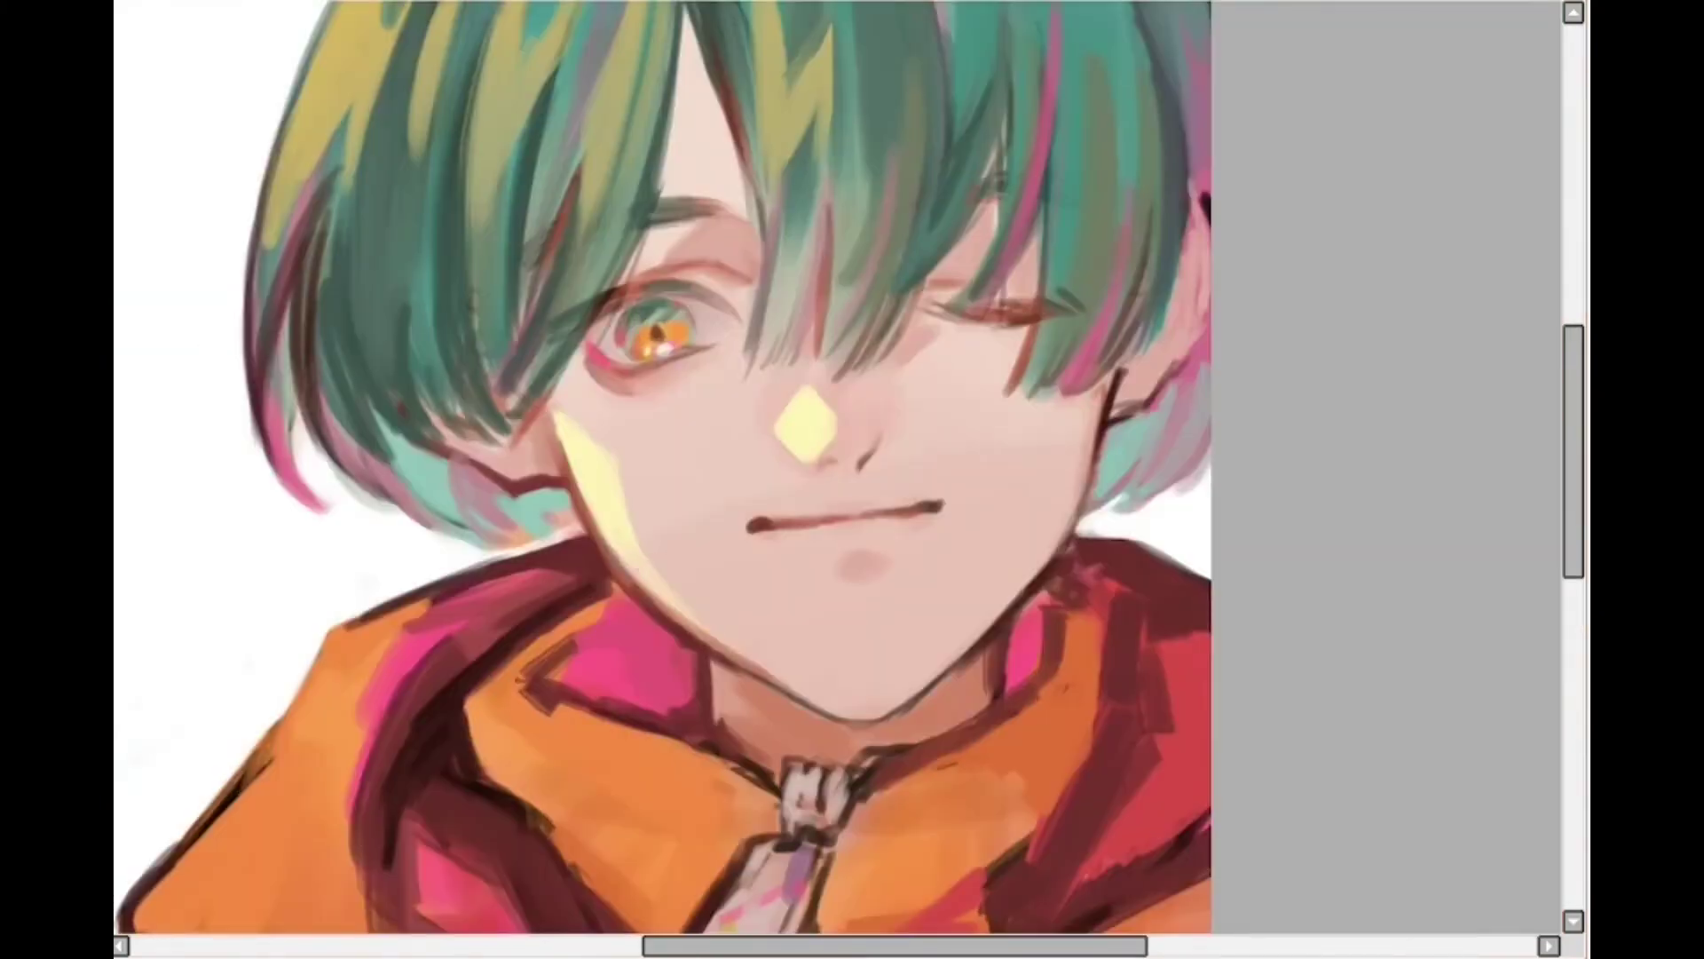
# Paint bright yellow light over the orange collar between the dark hood fold and the zipper
pyautogui.scroll(-2, 673, 295)
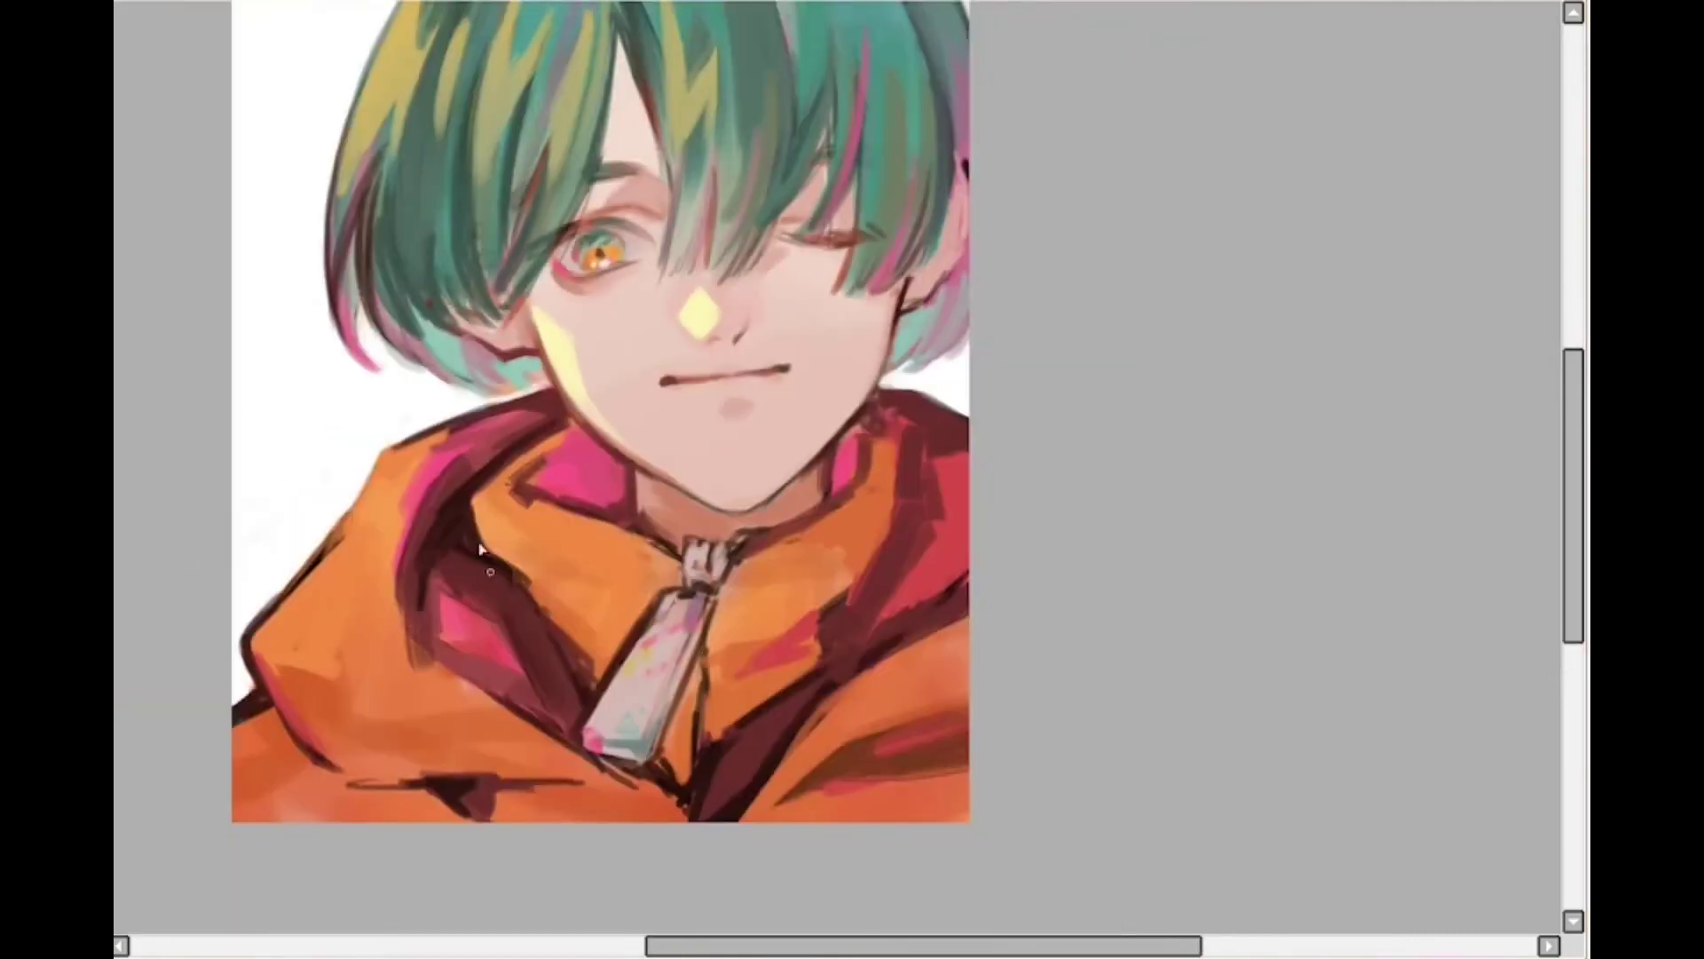
pyautogui.moveTo(493, 492)
pyautogui.mouseDown()
pyautogui.moveTo(503, 558)
pyautogui.moveTo(581, 531)
pyautogui.moveTo(487, 536)
pyautogui.moveTo(586, 550)
pyautogui.moveTo(604, 669)
pyautogui.moveTo(498, 495)
pyautogui.moveTo(622, 610)
pyautogui.mouseUp()
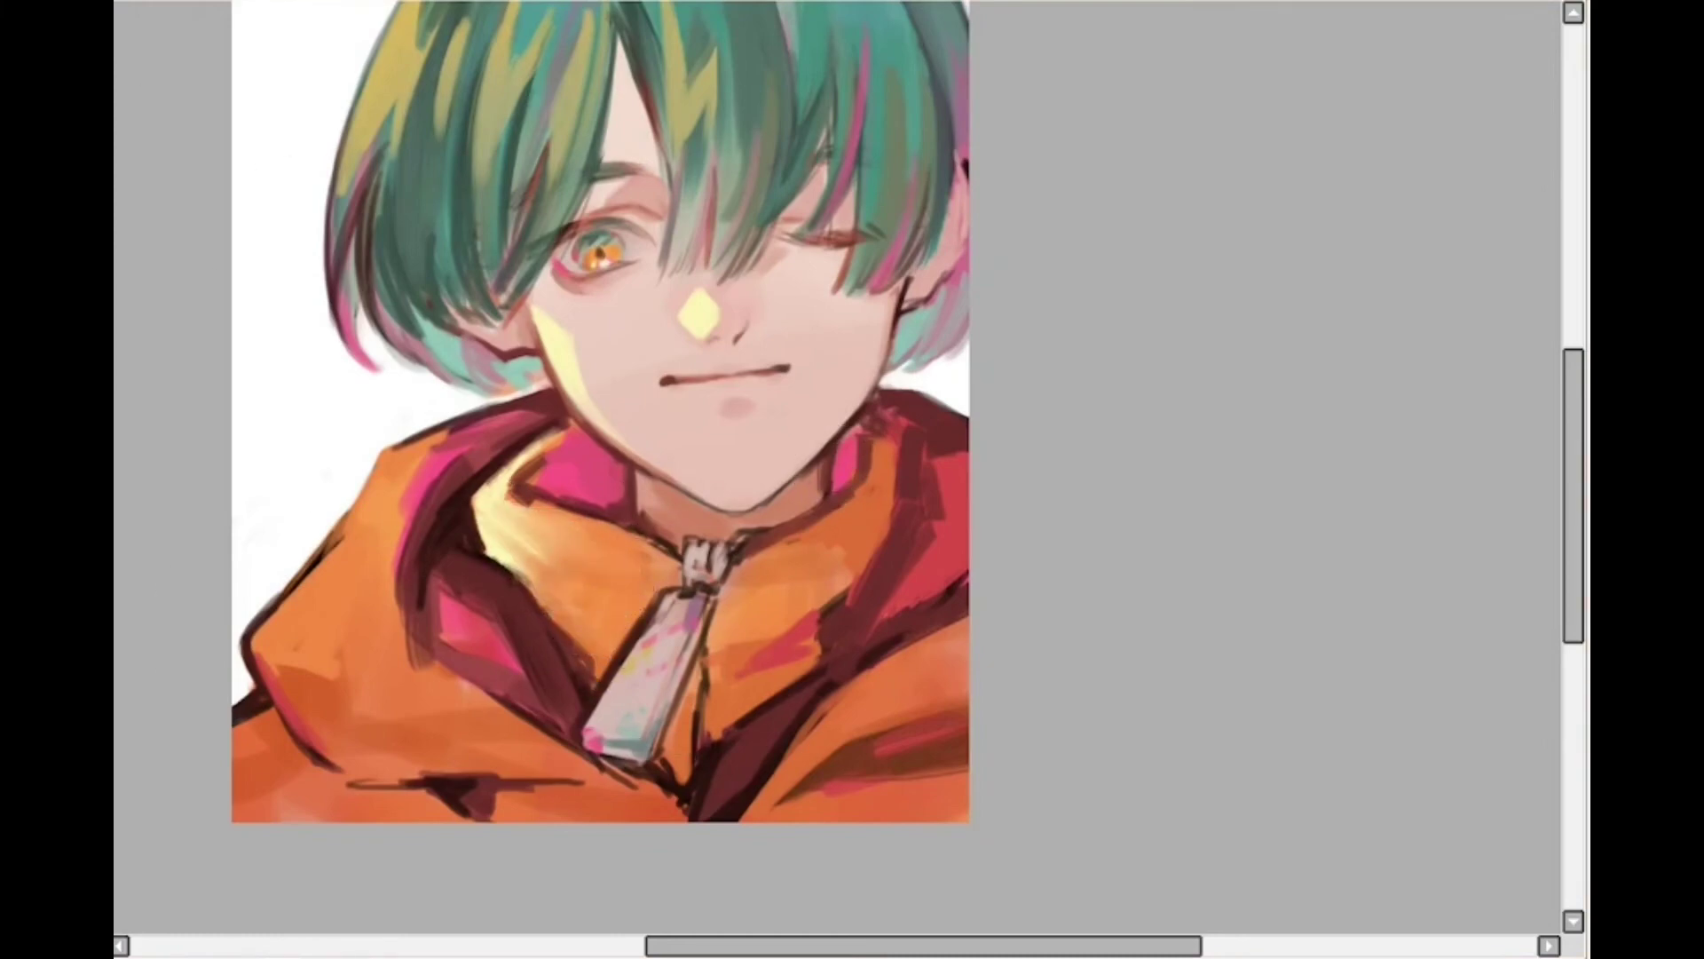
pyautogui.moveTo(515, 524)
pyautogui.mouseDown()
pyautogui.moveTo(435, 503)
pyautogui.moveTo(537, 471)
pyautogui.moveTo(616, 576)
pyautogui.moveTo(545, 554)
pyautogui.mouseUp()
pyautogui.moveTo(633, 542)
pyautogui.mouseDown()
pyautogui.moveTo(550, 518)
pyautogui.moveTo(630, 593)
pyautogui.moveTo(655, 582)
pyautogui.moveTo(634, 626)
pyautogui.mouseUp()
pyautogui.moveTo(632, 561)
pyautogui.mouseDown()
pyautogui.moveTo(657, 595)
pyautogui.moveTo(586, 546)
pyautogui.moveTo(652, 612)
pyautogui.moveTo(599, 622)
pyautogui.mouseUp()
# Paint bright yellow light over the orange hood's upper edge and outer shoulder on the open-eye side
pyautogui.moveTo(392, 464); pyautogui.dragTo(506, 417)
pyautogui.moveTo(390, 466)
pyautogui.mouseDown()
pyautogui.moveTo(484, 429)
pyautogui.moveTo(339, 536)
pyautogui.mouseUp()
pyautogui.moveTo(435, 444)
pyautogui.mouseDown()
pyautogui.moveTo(326, 557)
pyautogui.moveTo(285, 711)
pyautogui.moveTo(408, 497)
pyautogui.moveTo(380, 639)
pyautogui.moveTo(355, 618)
pyautogui.moveTo(359, 458)
pyautogui.moveTo(275, 622)
pyautogui.mouseUp()
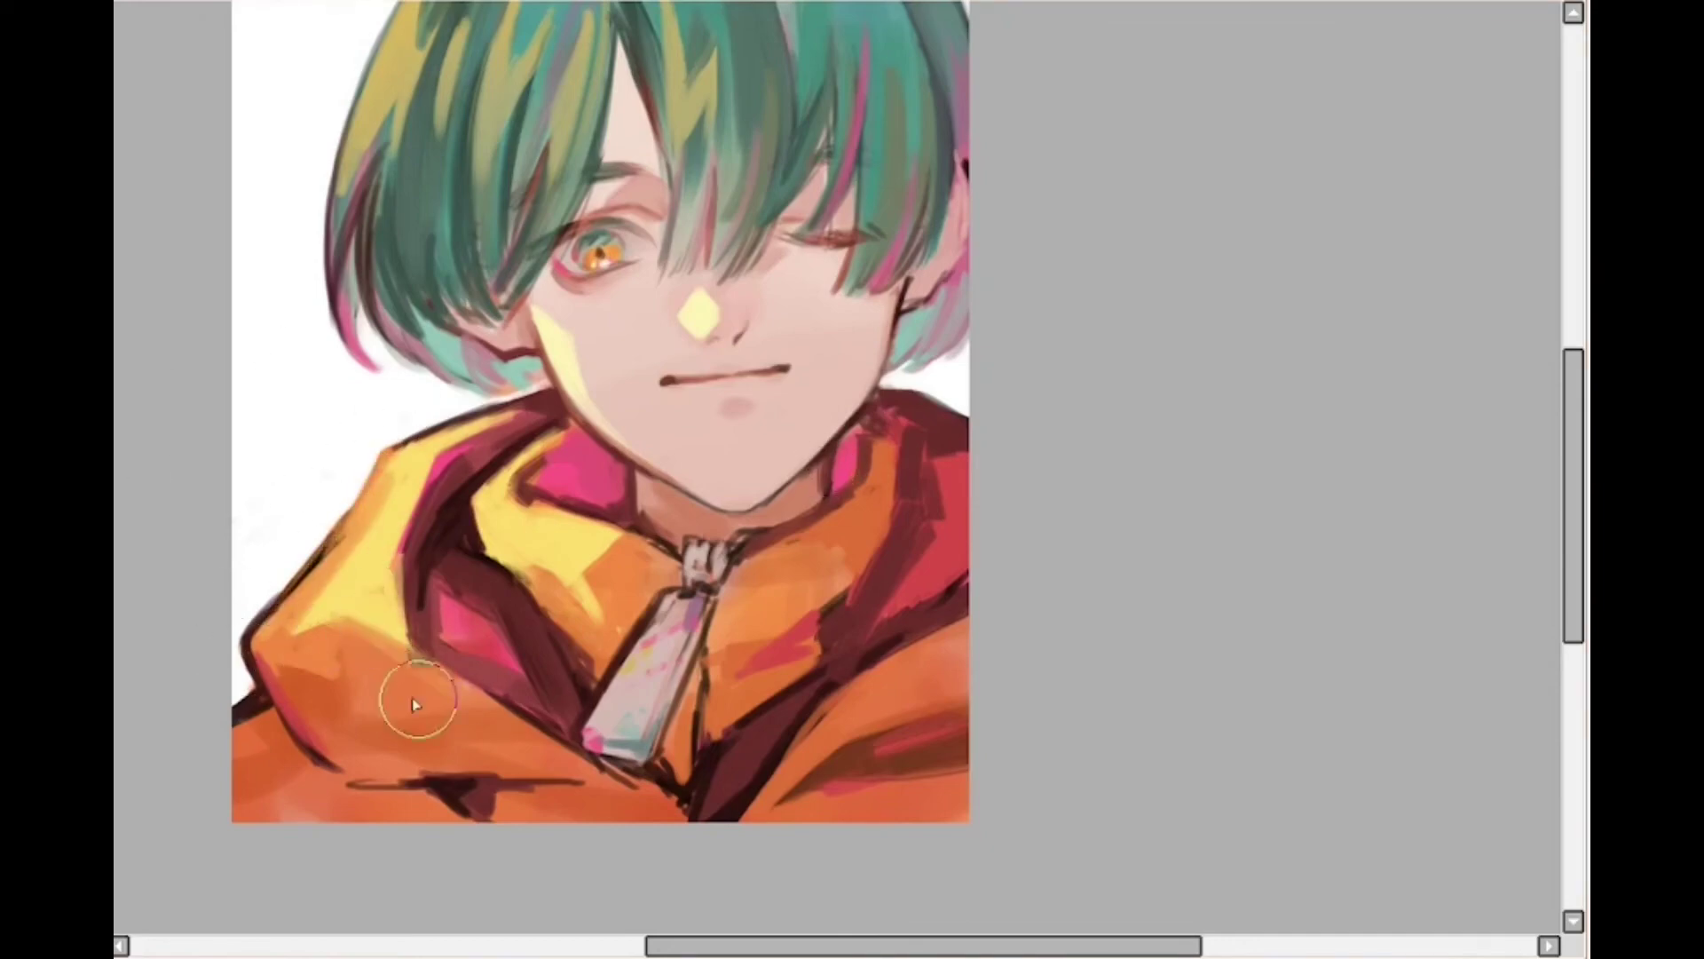
pyautogui.moveTo(413, 704)
pyautogui.mouseDown()
pyautogui.moveTo(464, 761)
pyautogui.moveTo(411, 654)
pyautogui.moveTo(551, 780)
pyautogui.moveTo(346, 755)
pyautogui.mouseUp()
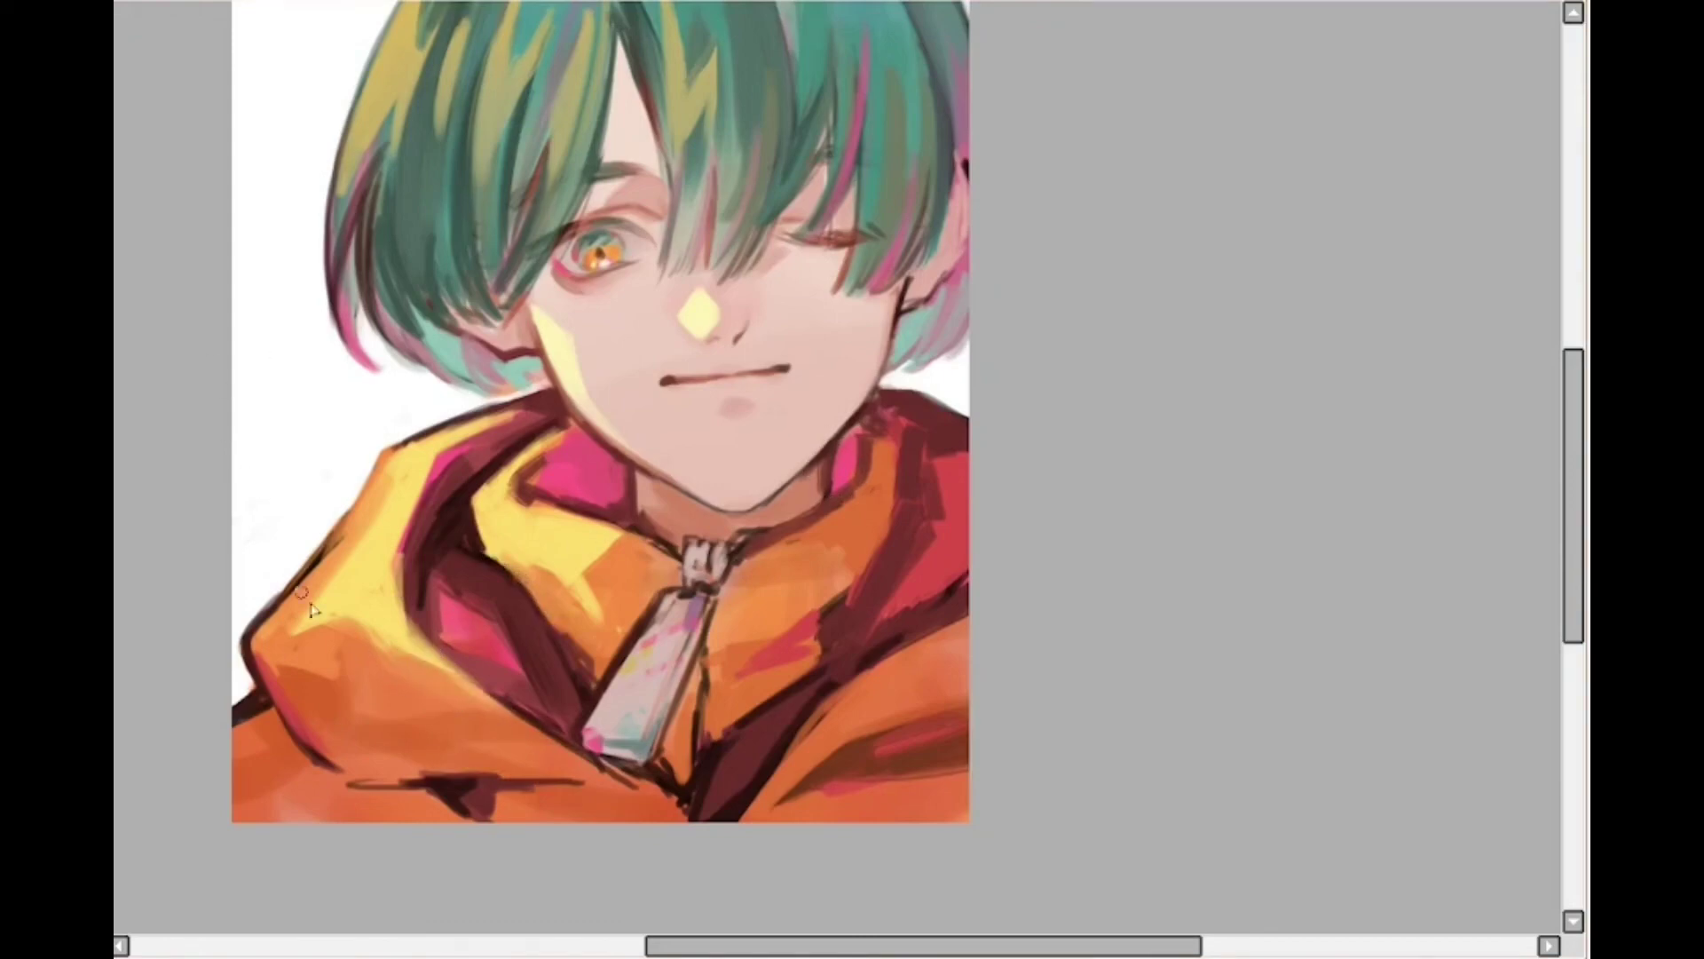
# Extend the yellow light down the hood's lower folds and blend it into the orange with streaky strokes
pyautogui.moveTo(373, 612)
pyautogui.mouseDown()
pyautogui.moveTo(304, 628)
pyautogui.moveTo(369, 609)
pyautogui.moveTo(460, 736)
pyautogui.mouseUp()
pyautogui.moveTo(421, 670)
pyautogui.mouseDown()
pyautogui.moveTo(466, 732)
pyautogui.moveTo(448, 739)
pyautogui.mouseUp()
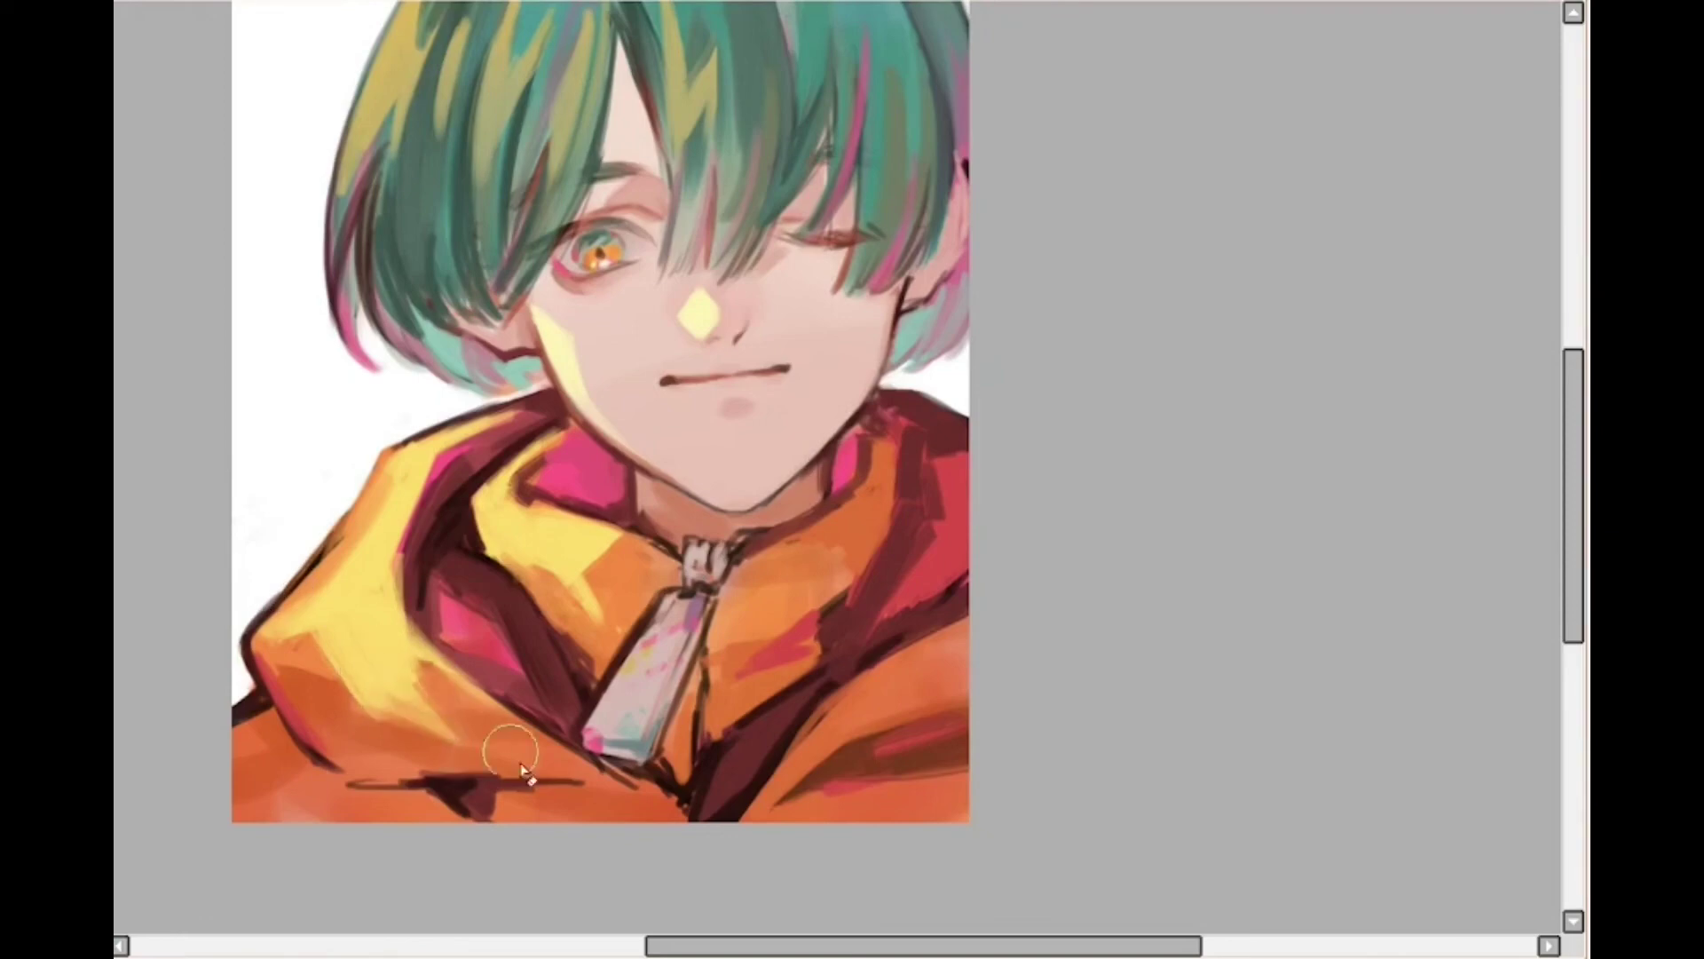
pyautogui.moveTo(412, 641)
pyautogui.mouseDown()
pyautogui.moveTo(418, 689)
pyautogui.moveTo(497, 772)
pyautogui.moveTo(528, 779)
pyautogui.moveTo(484, 791)
pyautogui.mouseUp()
pyautogui.scroll(-2, 421, 679)
pyautogui.scroll(1, 364, 552)
pyautogui.moveTo(435, 737)
pyautogui.mouseDown()
pyautogui.moveTo(414, 748)
pyautogui.moveTo(382, 710)
pyautogui.mouseUp()
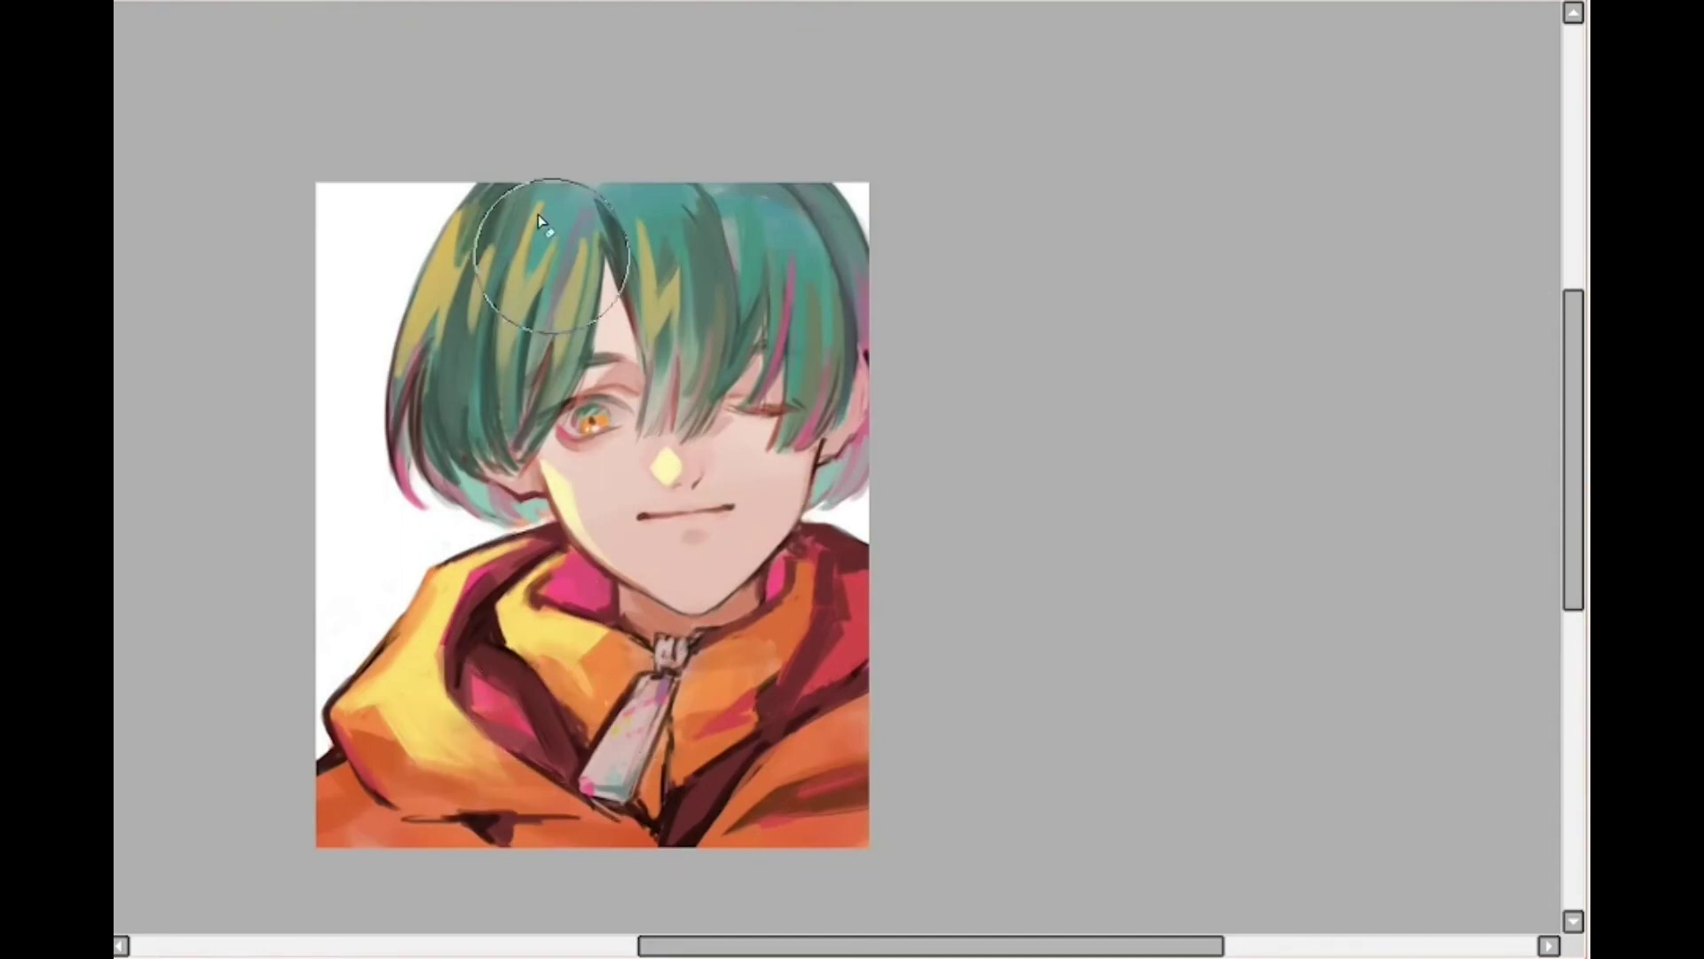
# Paint over the dark mark on the pink ear at the canvas edge and check the whole portrait
pyautogui.moveTo(842, 702); pyautogui.dragTo(737, 803)
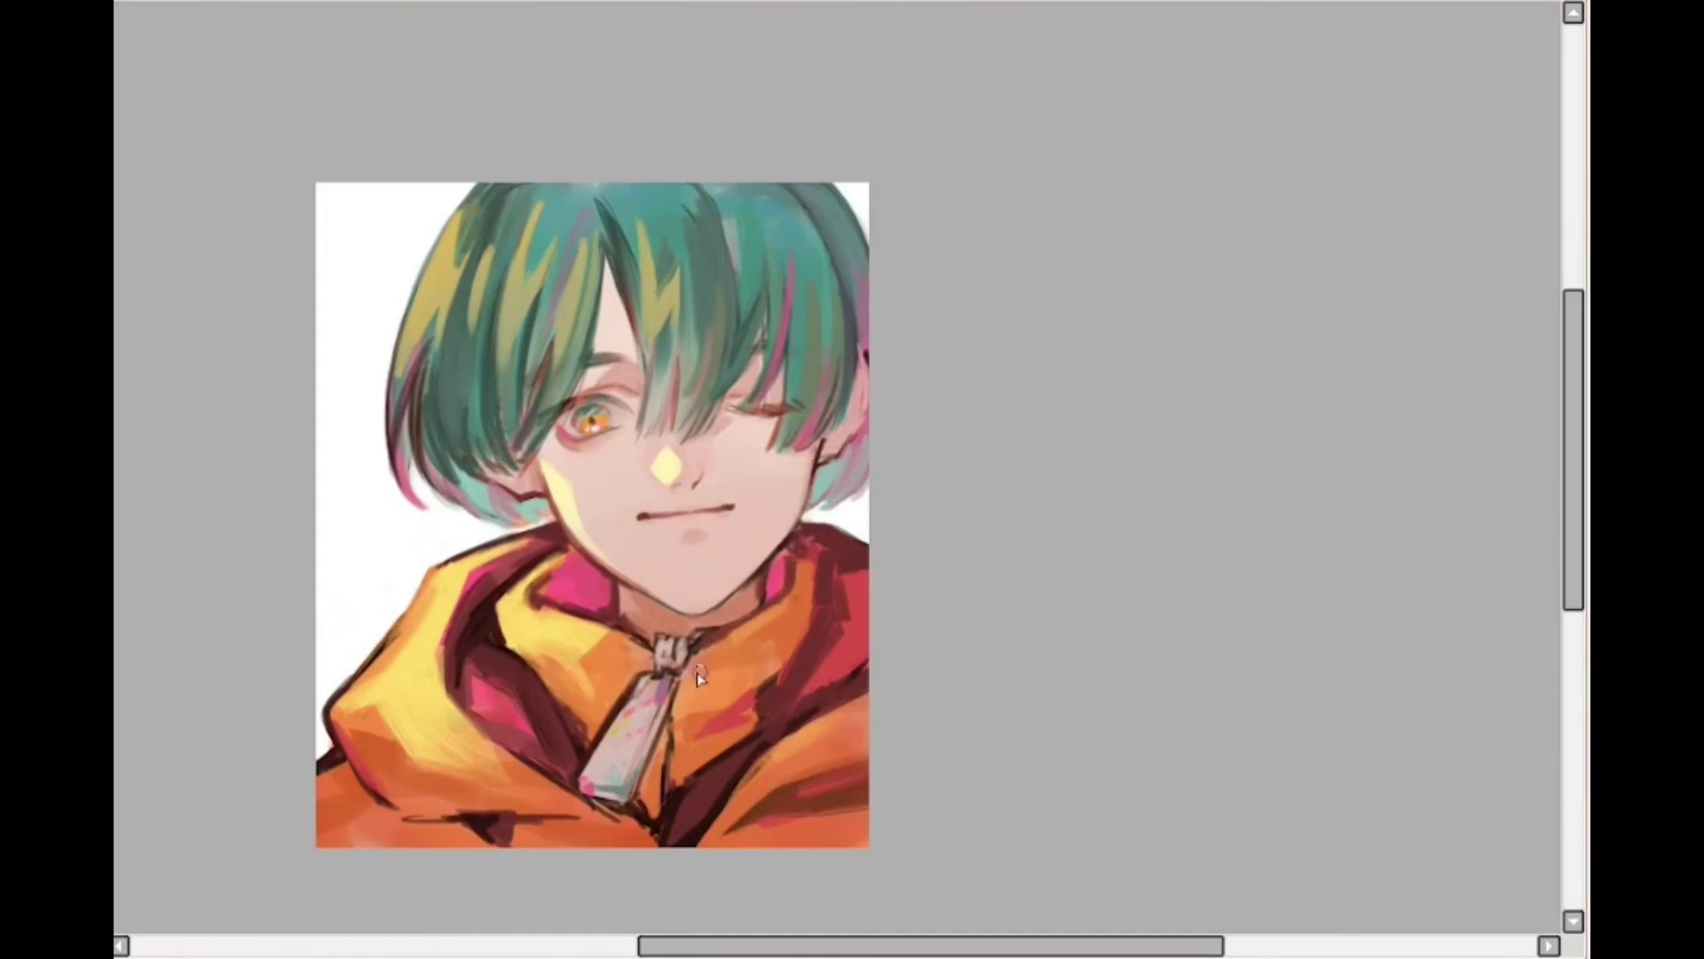
pyautogui.scroll(3, 860, 346)
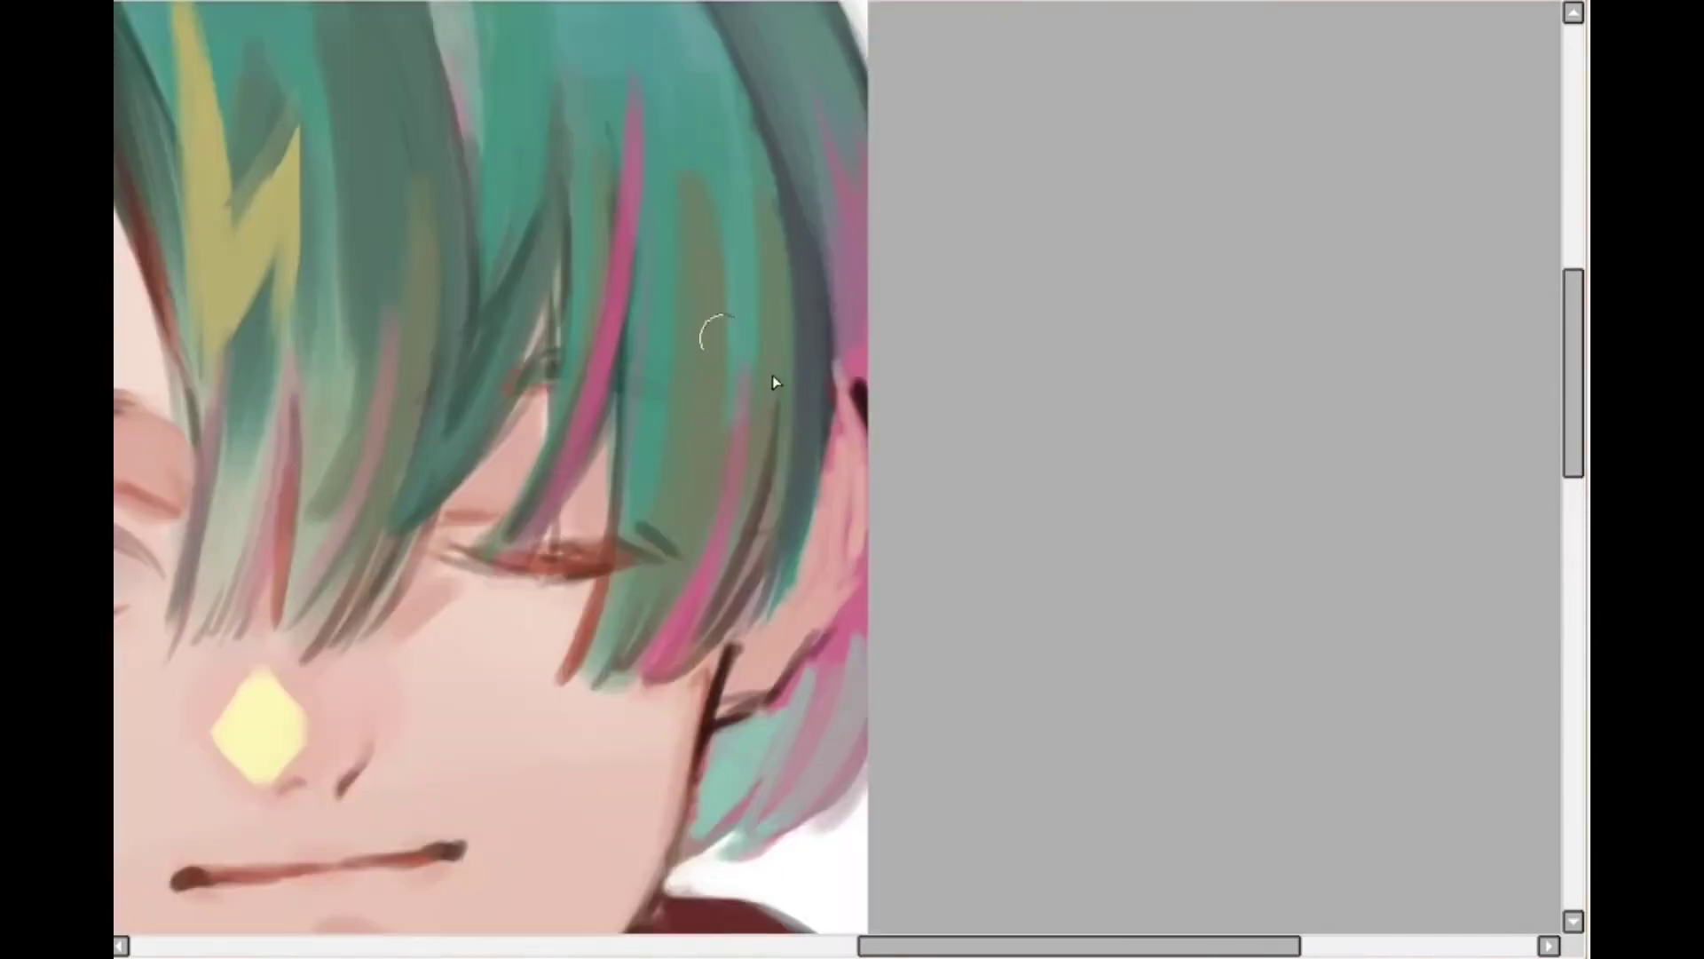
pyautogui.scroll(-3, 875, 399)
pyautogui.scroll(1, 897, 312)
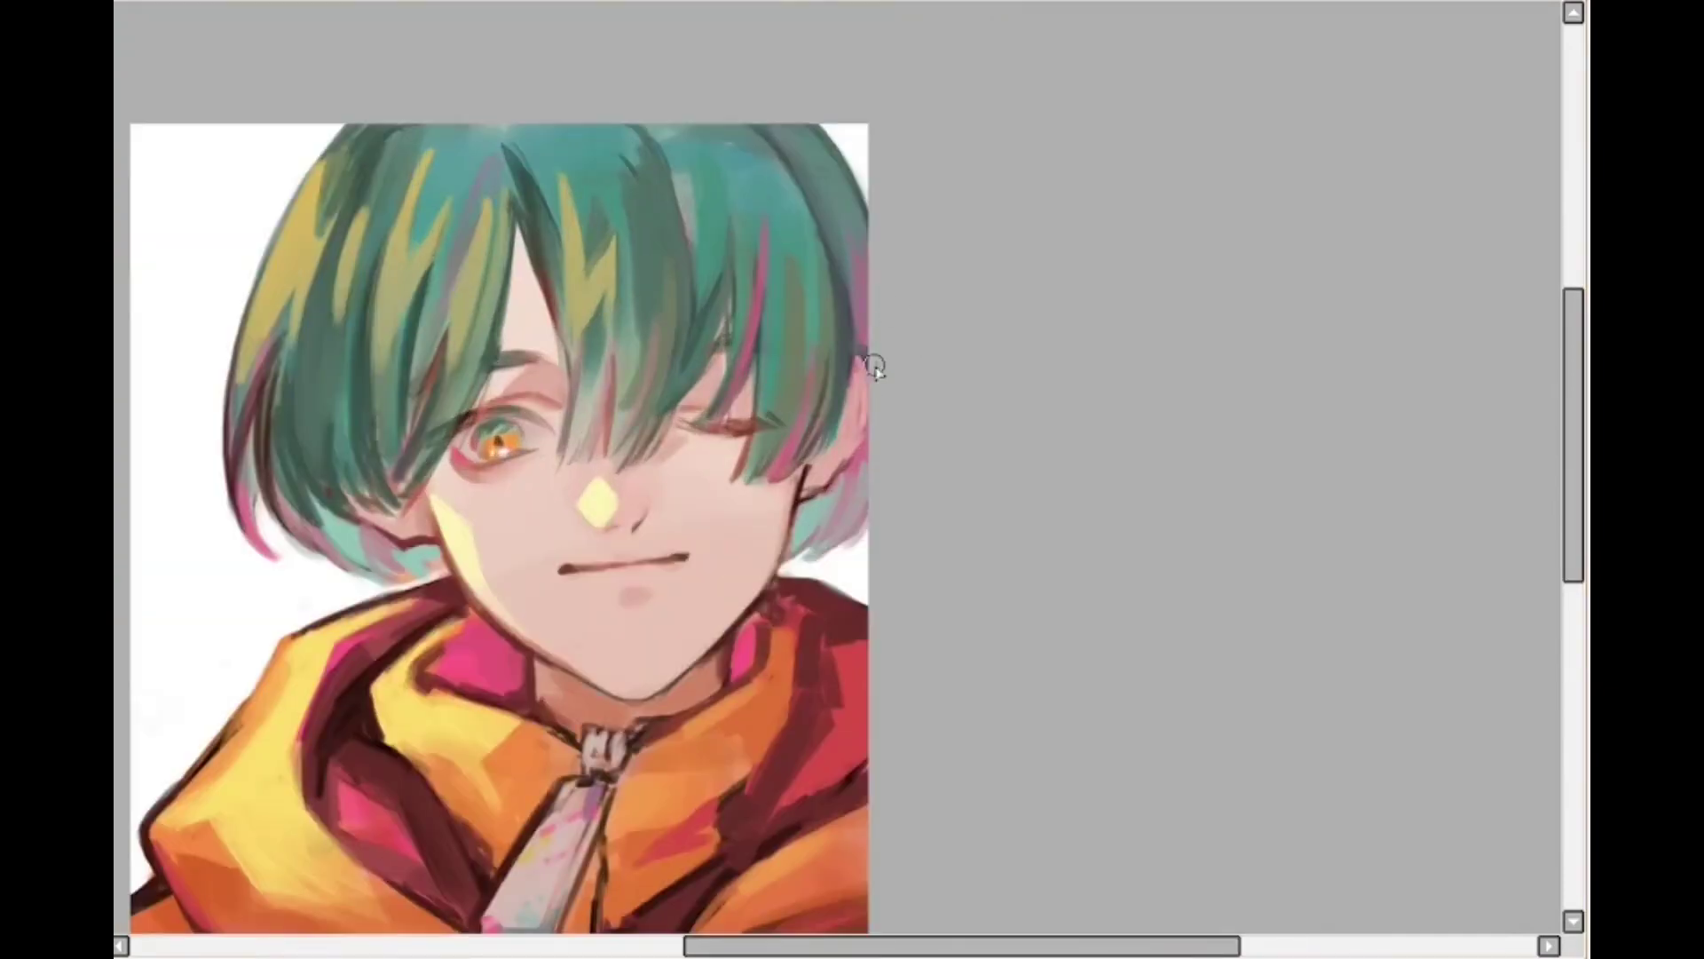
pyautogui.scroll(-2, 782, 292)
pyautogui.scroll(2, 696, 380)
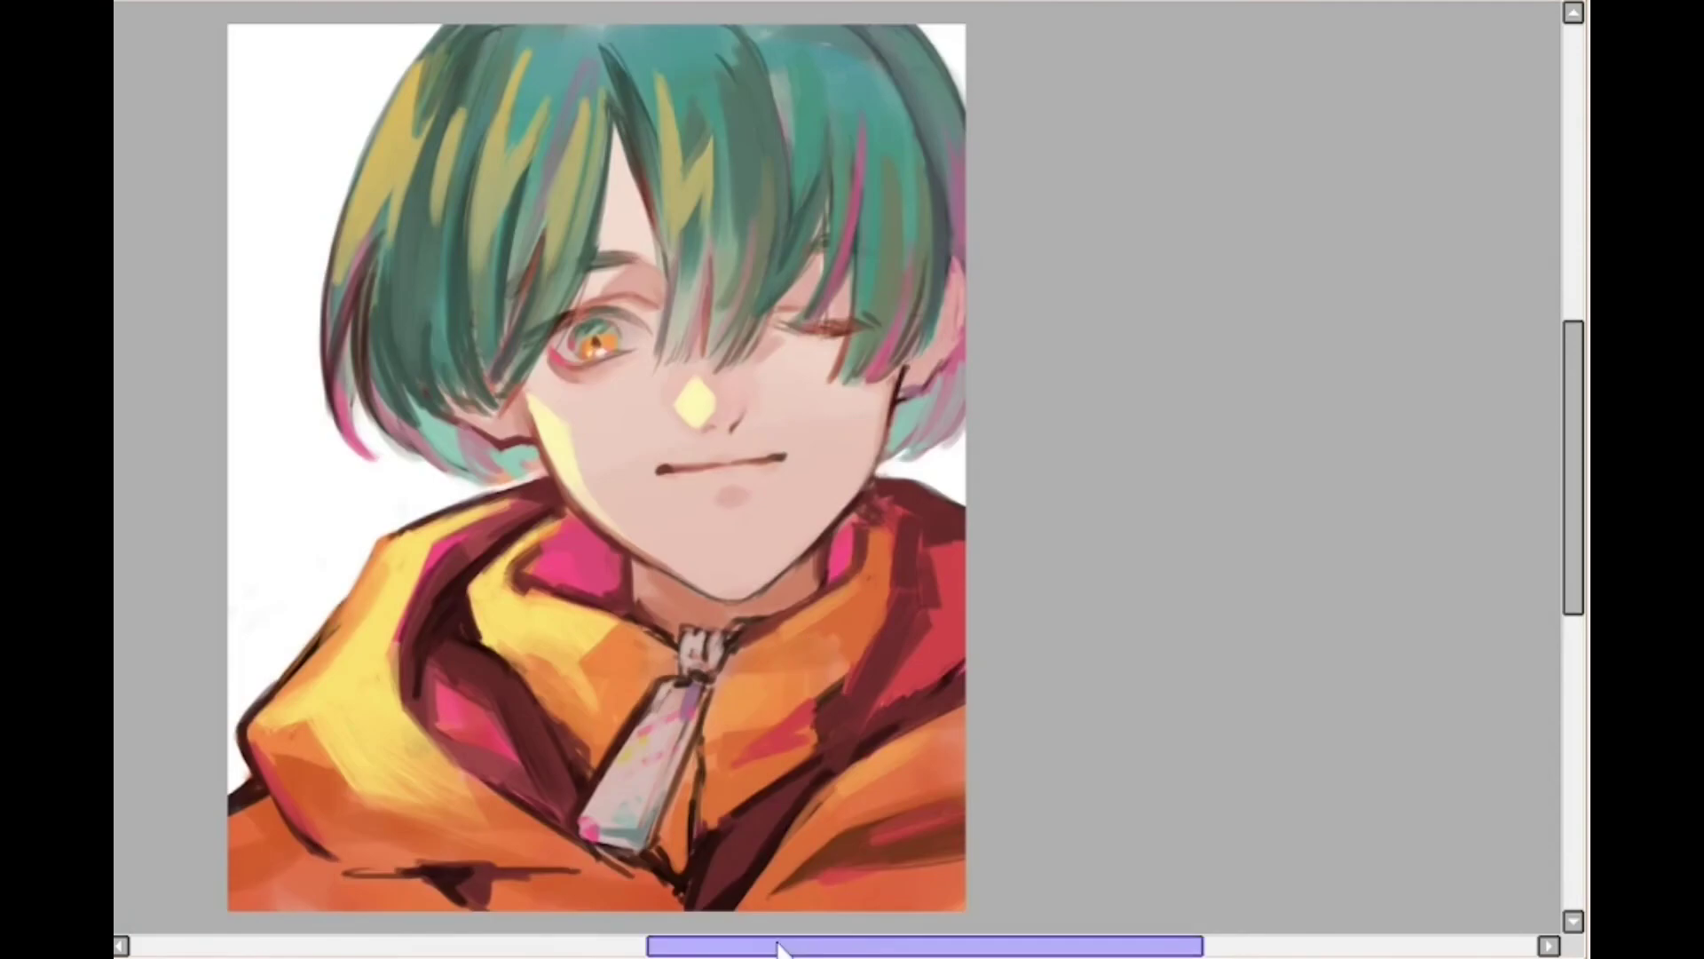
pyautogui.moveTo(779, 948); pyautogui.dragTo(764, 948)
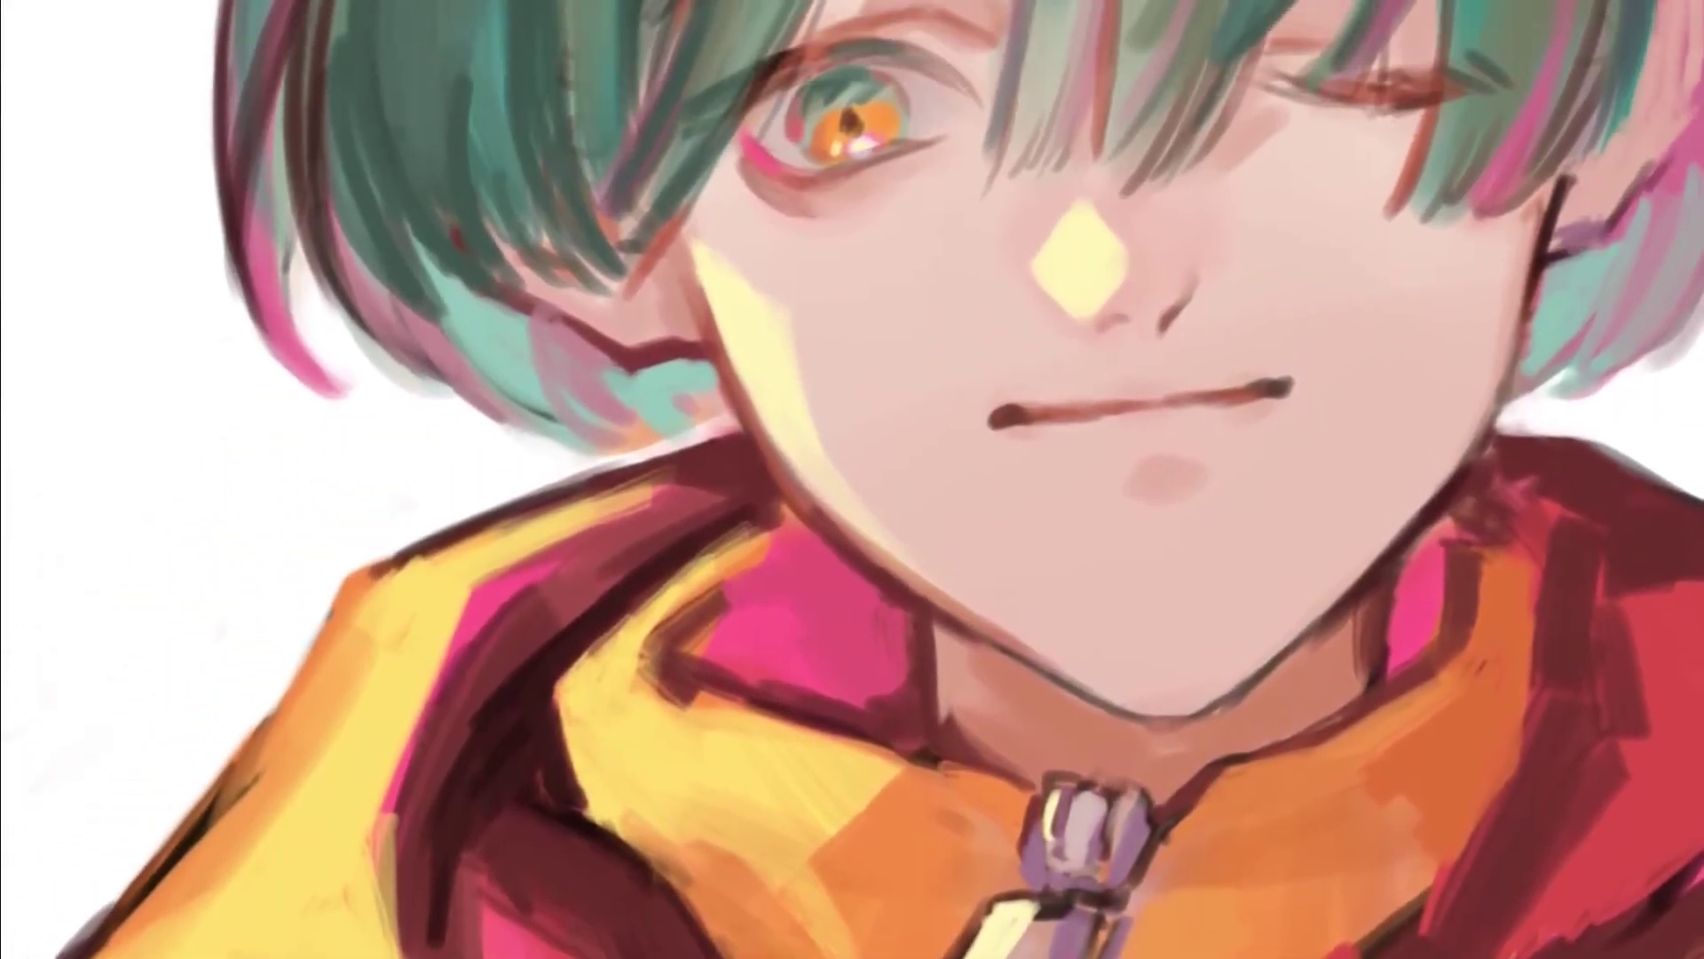